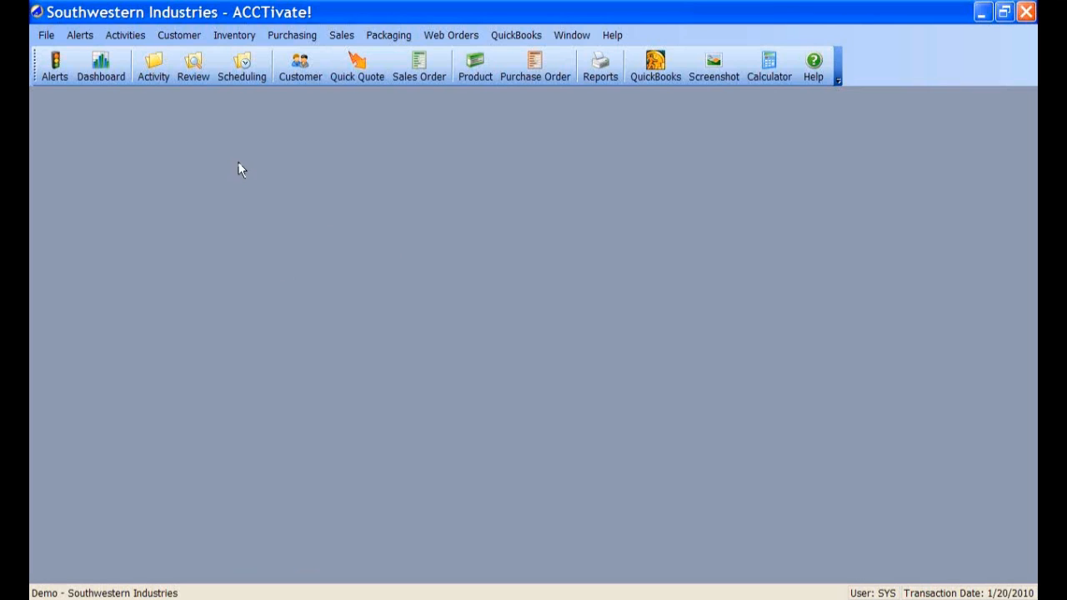
# - Open a blank Business Activity form and move its window nearer the top of the screen
pyautogui.click(125, 37)
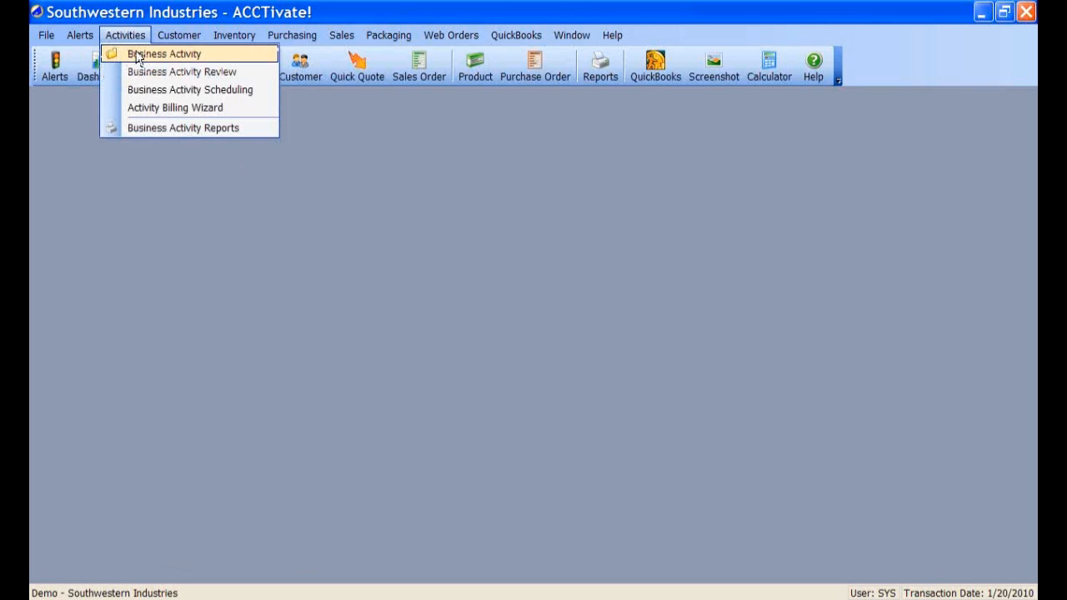
pyautogui.click(136, 245)
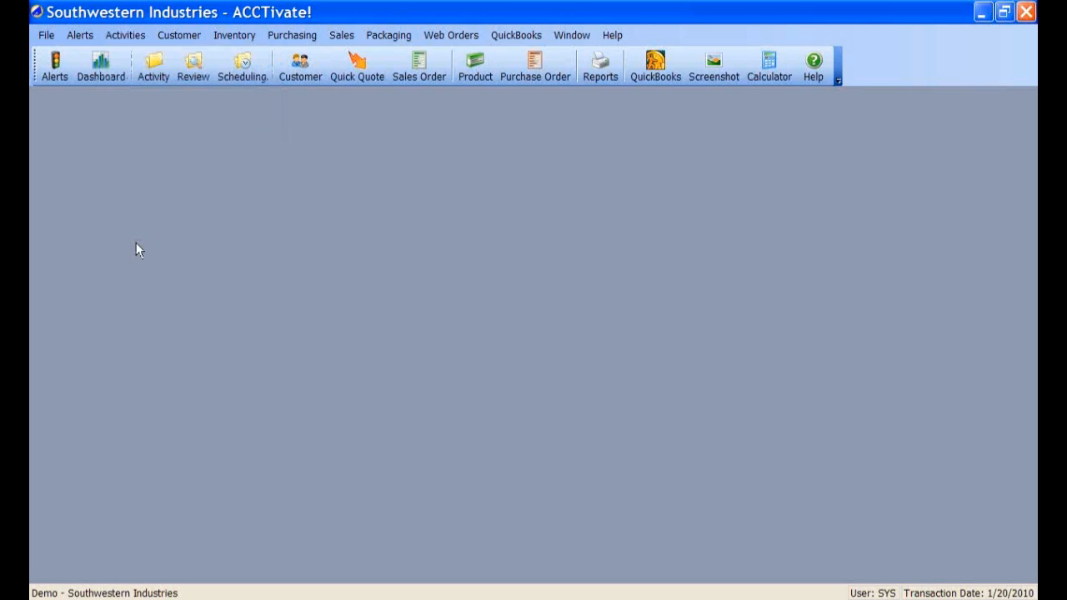
pyautogui.click(153, 74)
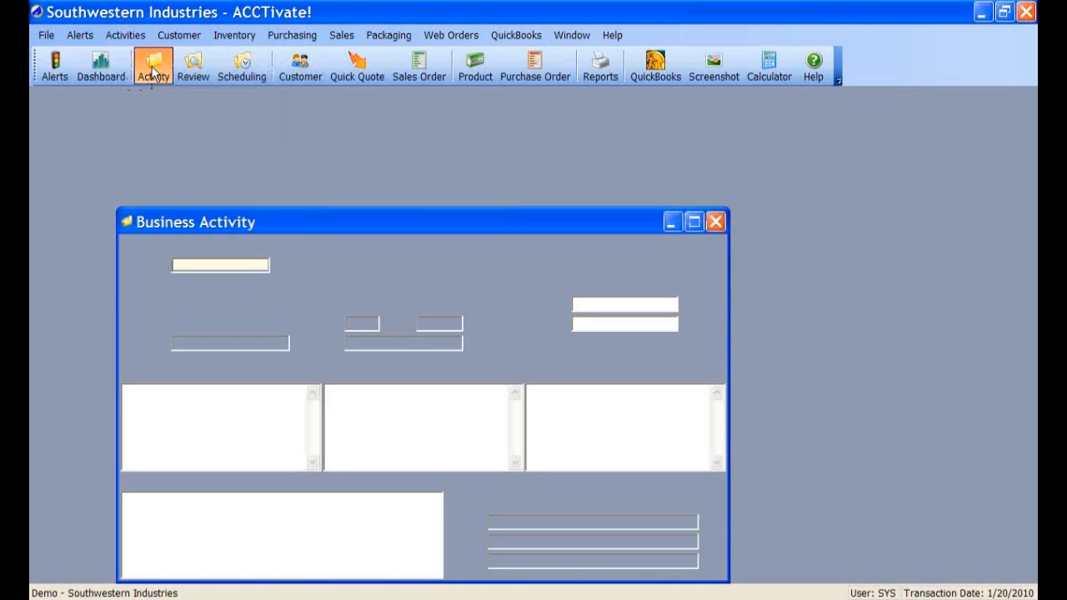
pyautogui.moveTo(361, 224); pyautogui.dragTo(405, 126)
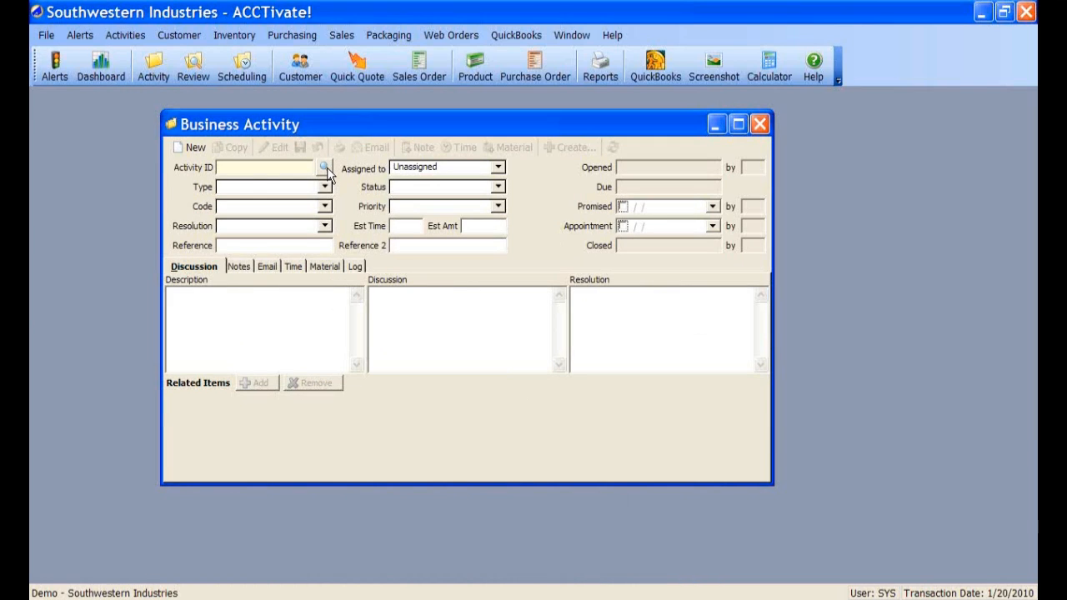
# - Search business activities by Description contains 'copi', then clear the term to list all activities
pyautogui.click(325, 168)
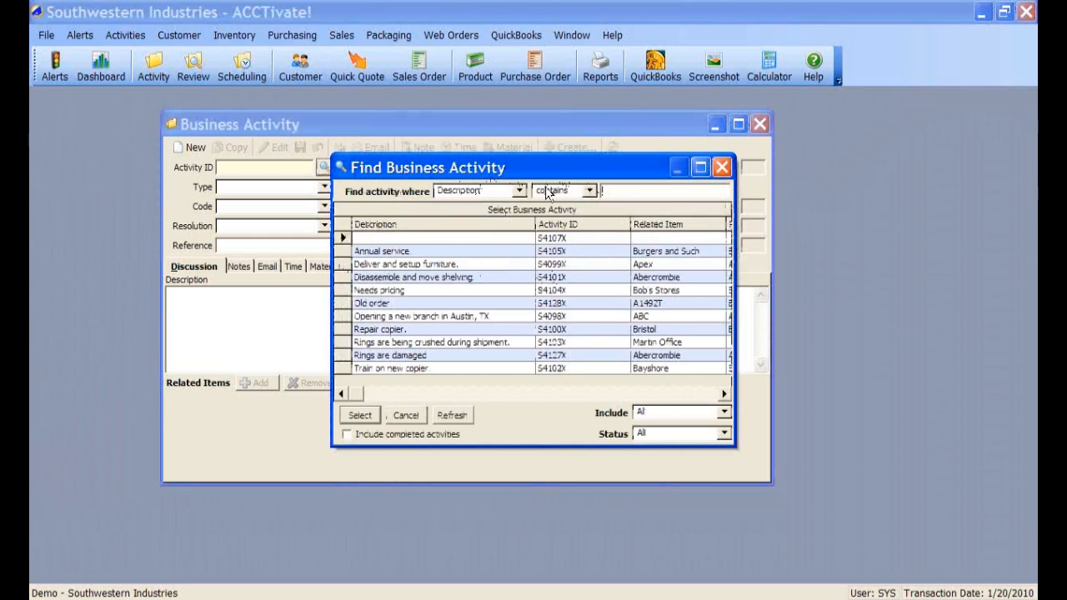
pyautogui.click(519, 191)
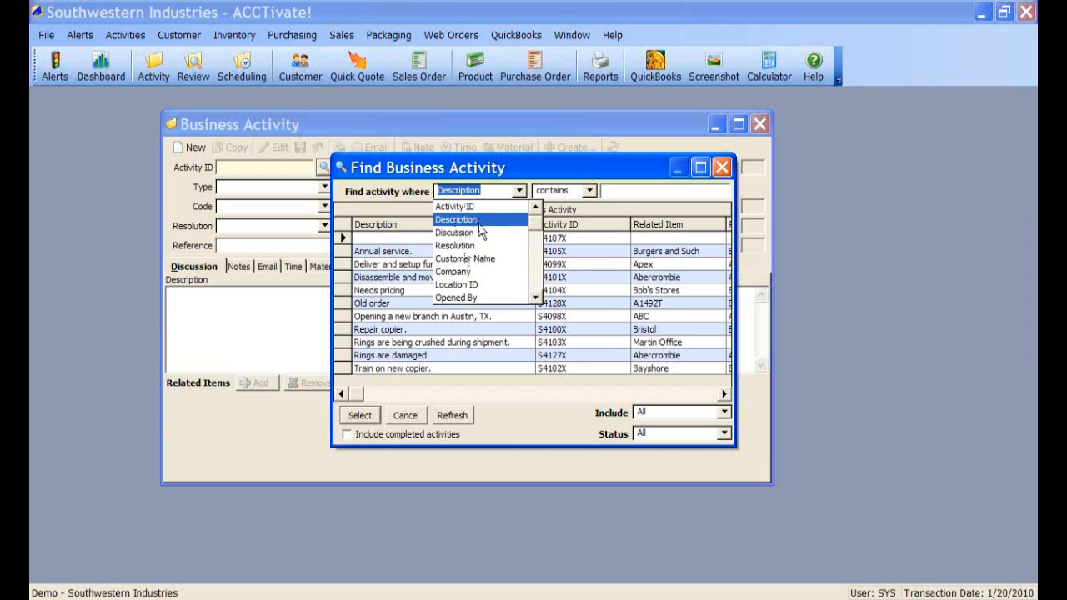
pyautogui.moveTo(538, 300); pyautogui.dragTo(544, 215)
pyautogui.click(522, 191)
pyautogui.click(589, 192)
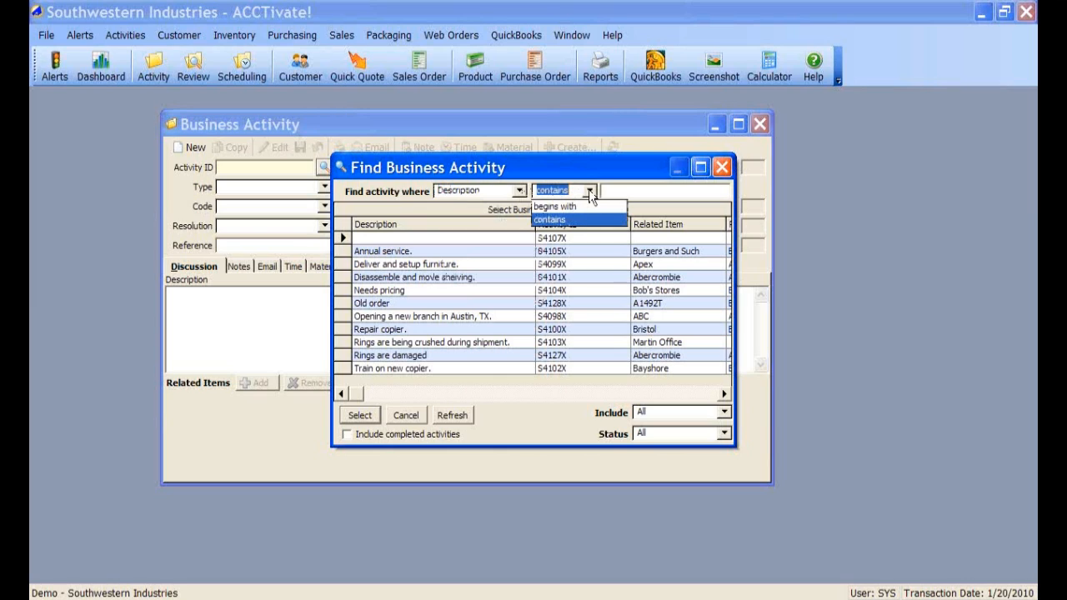
pyautogui.click(588, 191)
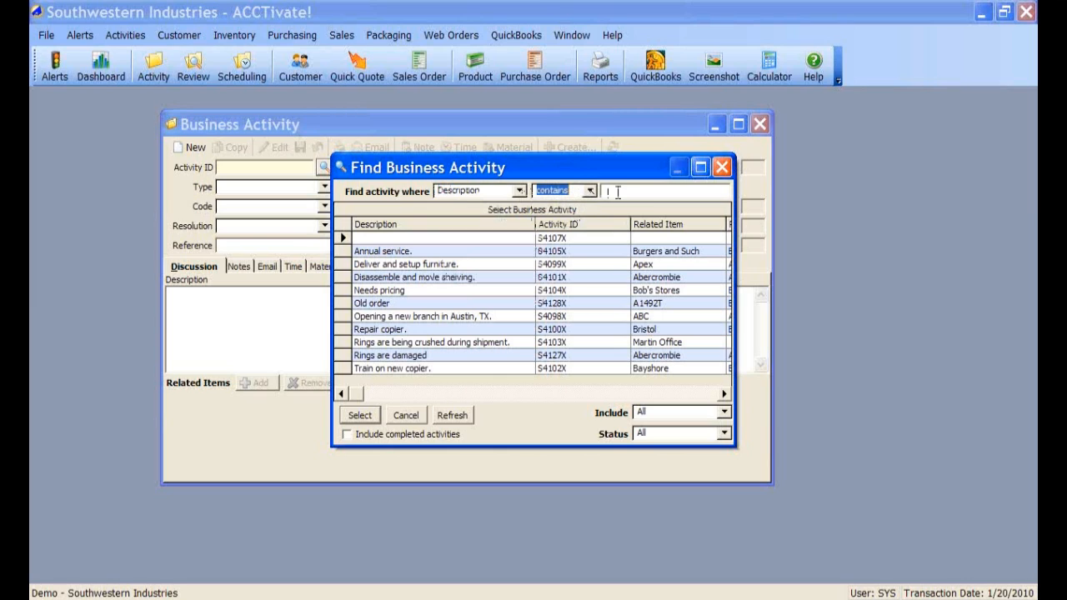
pyautogui.click(617, 190)
pyautogui.write('co')
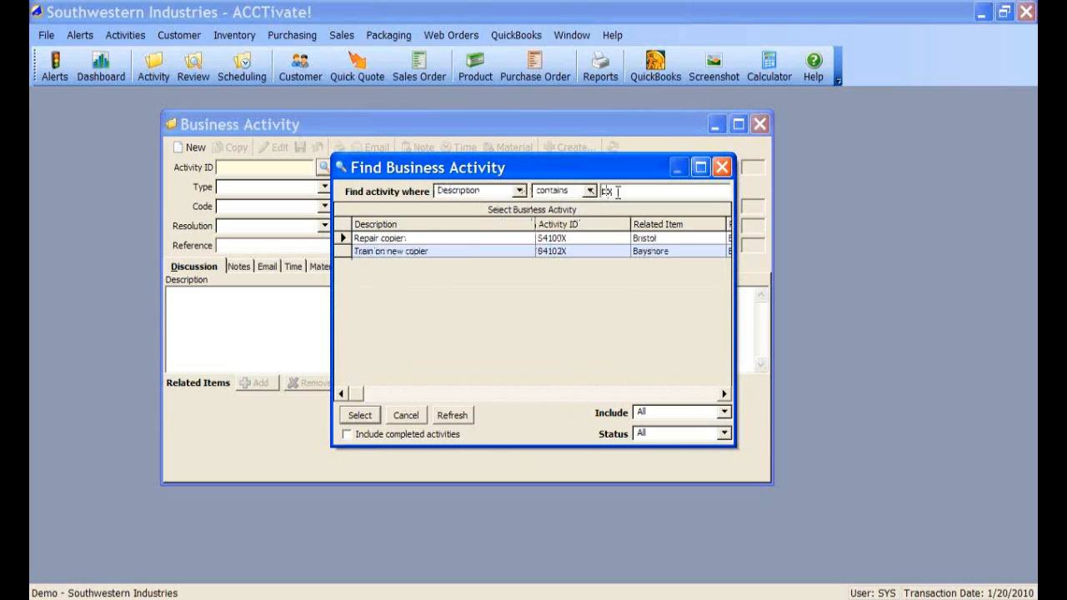
pyautogui.write('pi')
pyautogui.press('BackSpace')
pyautogui.press('BackSpace')
pyautogui.press('BackSpace')
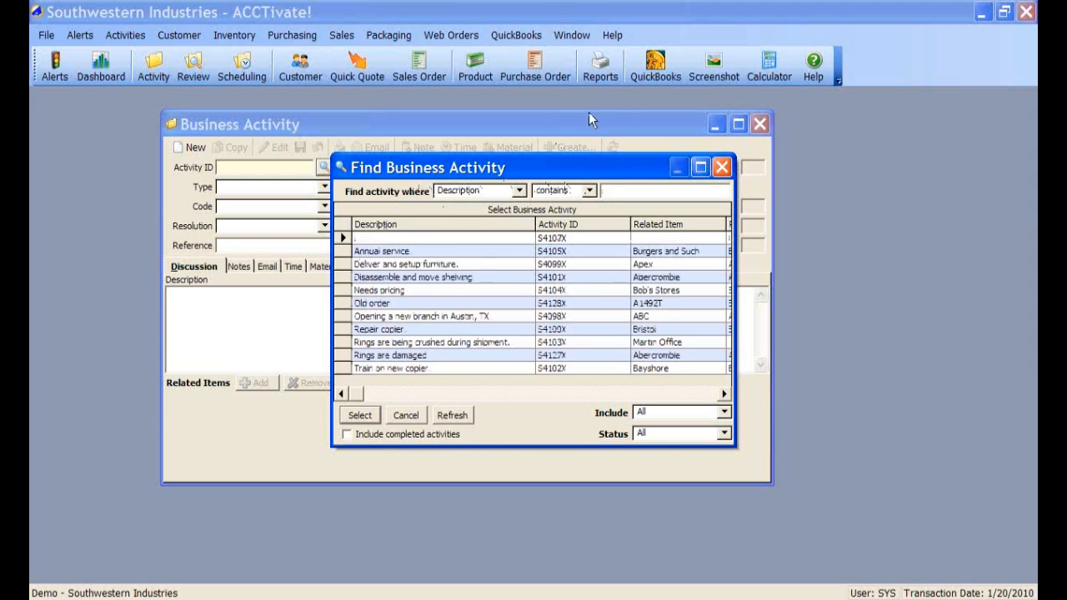
pyautogui.click(724, 412)
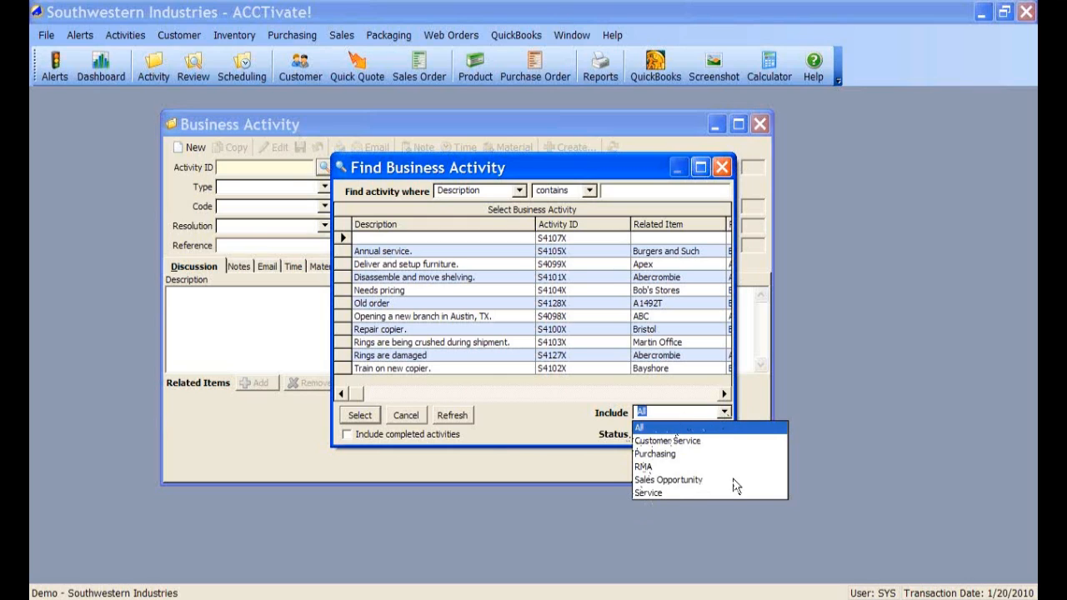
# - Leave all activity types and statuses included, then cancel the Find Business Activity dialog
pyautogui.click(722, 426)
pyautogui.click(724, 433)
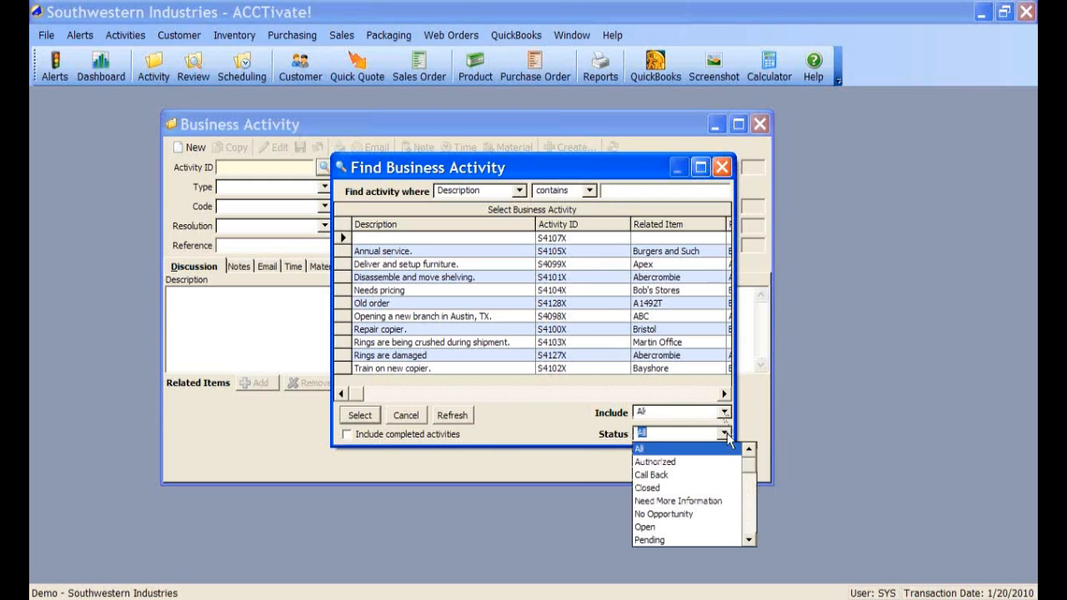
pyautogui.click(727, 433)
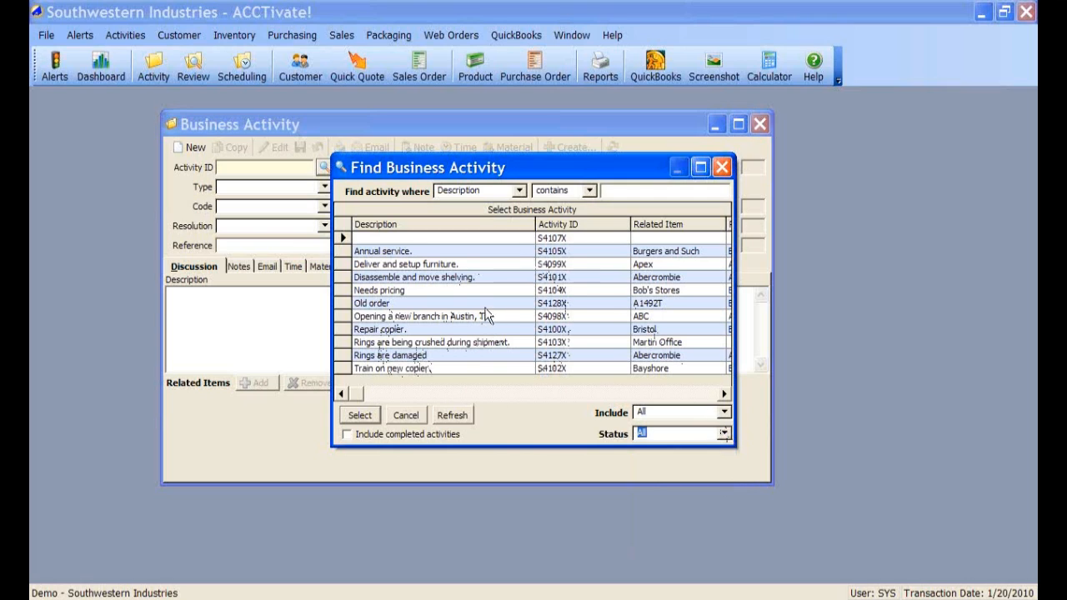
pyautogui.click(407, 415)
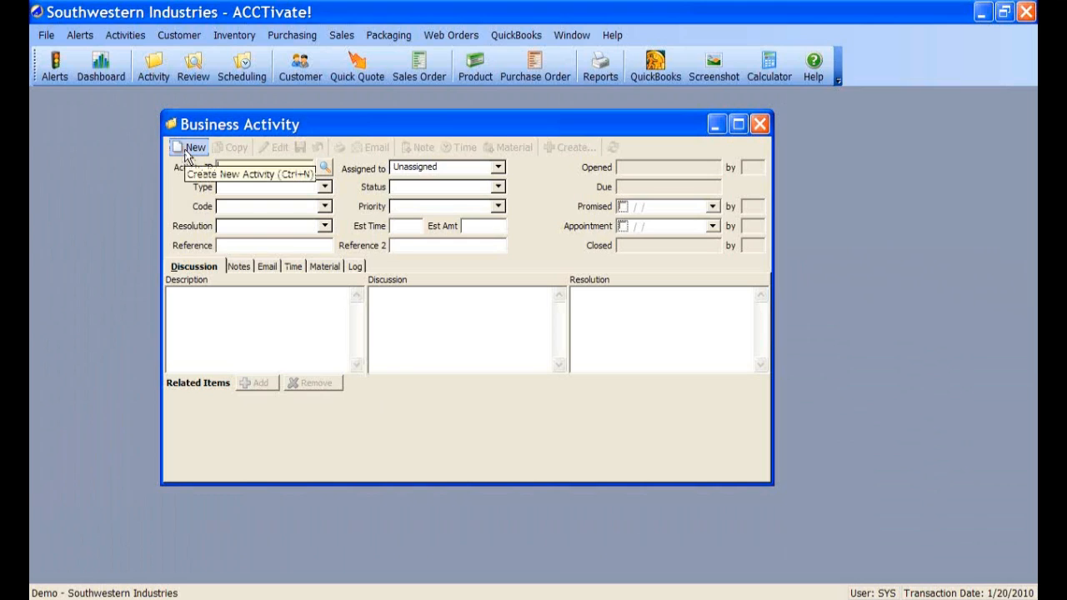
# - Create new activity S4131X as a Customer Service type with code Needs Information
pyautogui.click(186, 152)
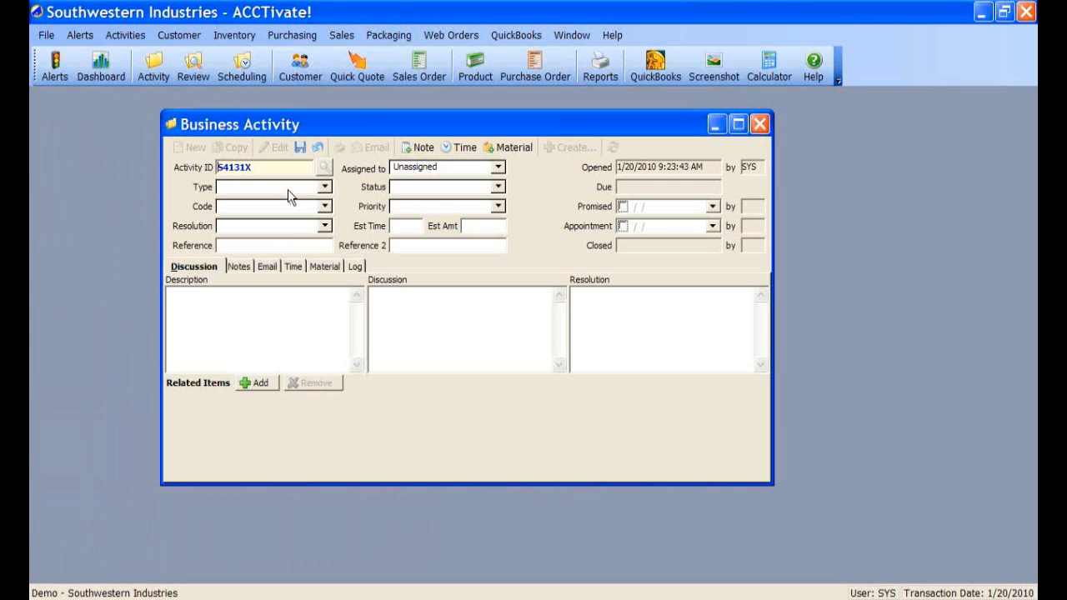
pyautogui.click(325, 188)
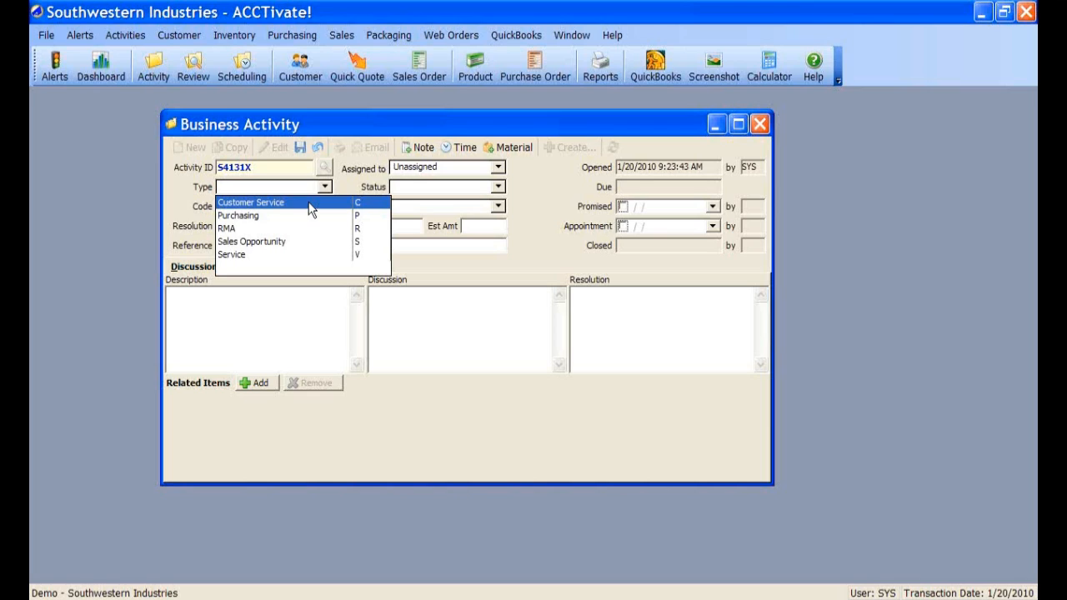
pyautogui.click(309, 204)
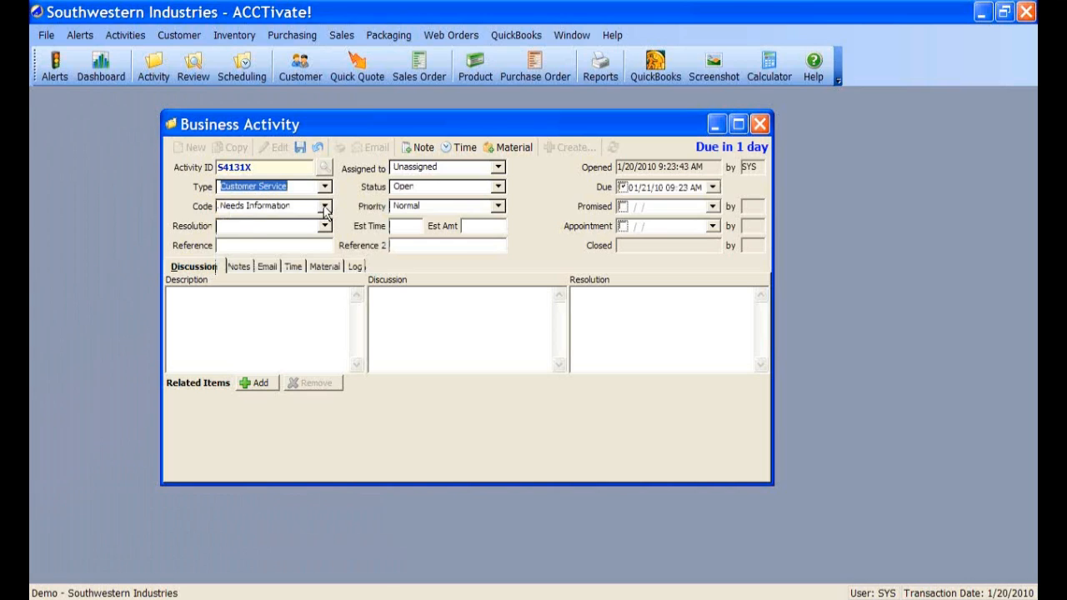
pyautogui.click(324, 207)
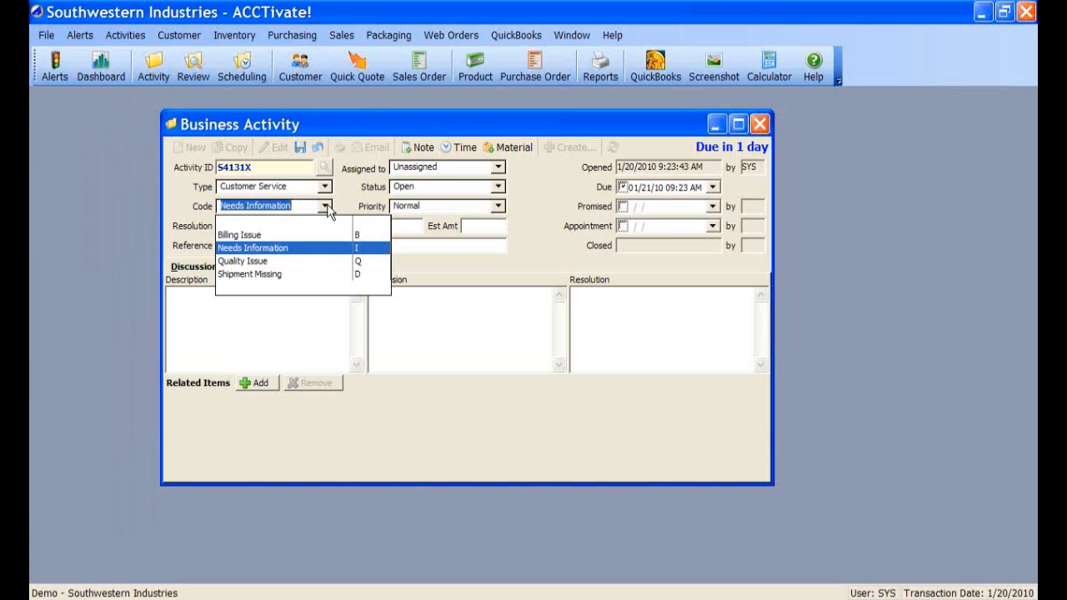
# - Keep the Needs Information code and briefly switch the activity type to RMA
pyautogui.click(327, 209)
pyautogui.click(327, 188)
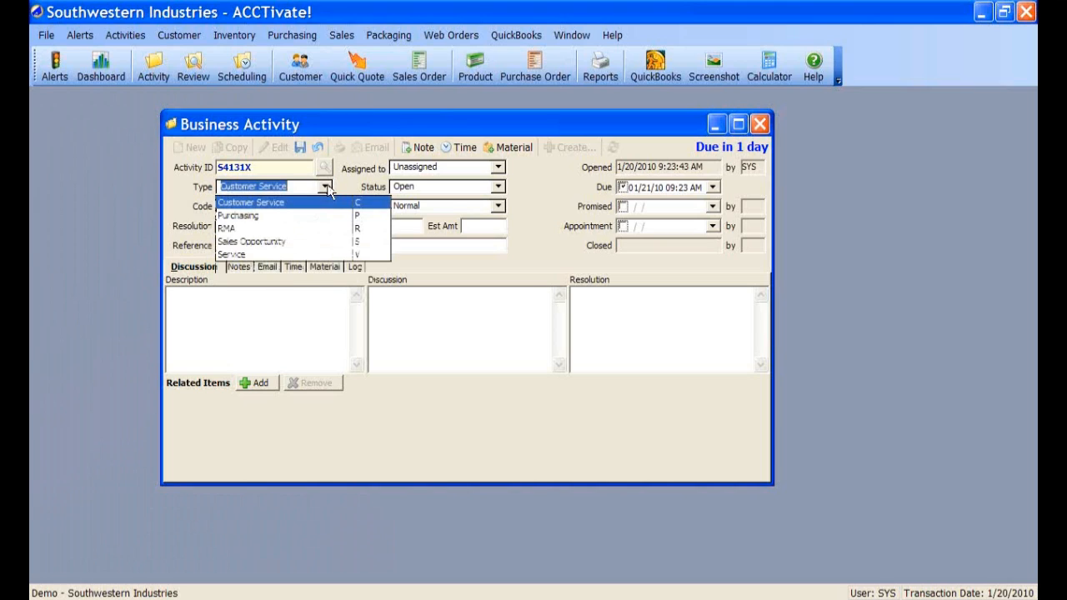
pyautogui.click(296, 228)
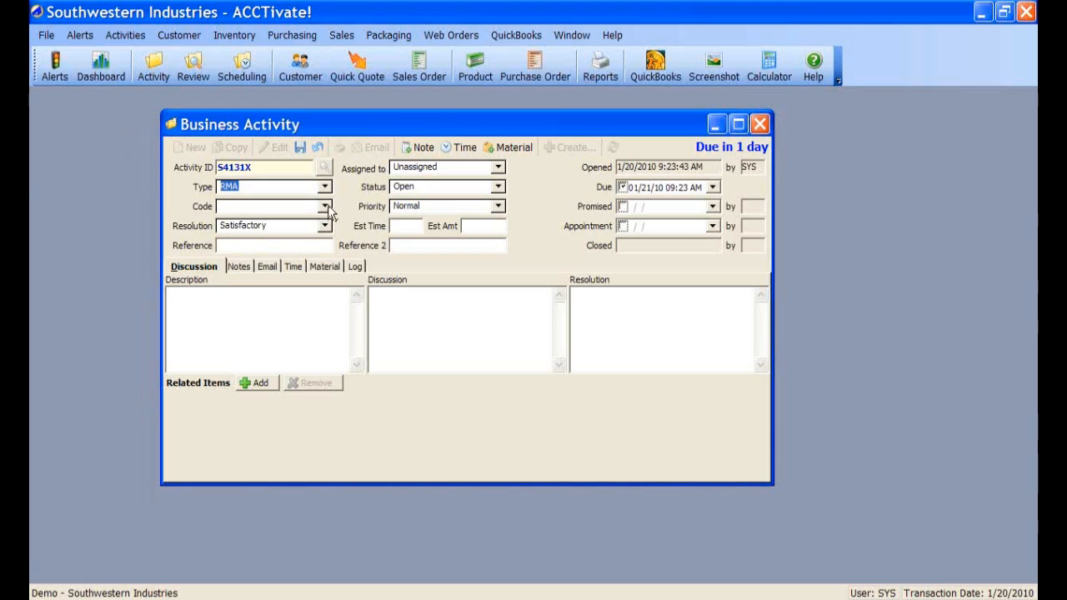
pyautogui.click(325, 206)
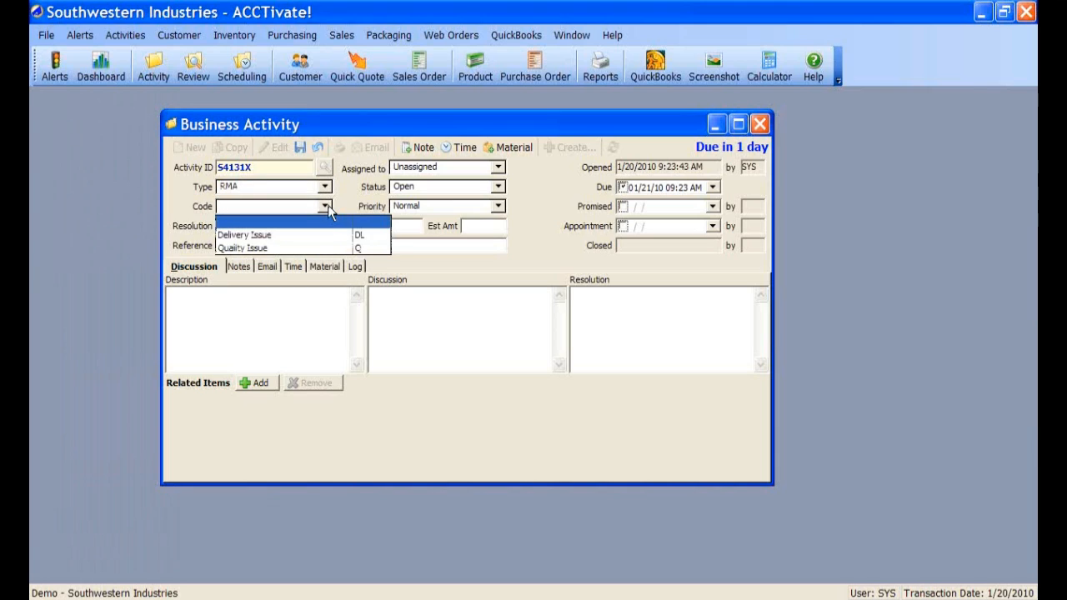
pyautogui.click(325, 205)
# - Change the type to Sales Opportunity with code Cold Call and resolution Satisfactory
pyautogui.click(325, 187)
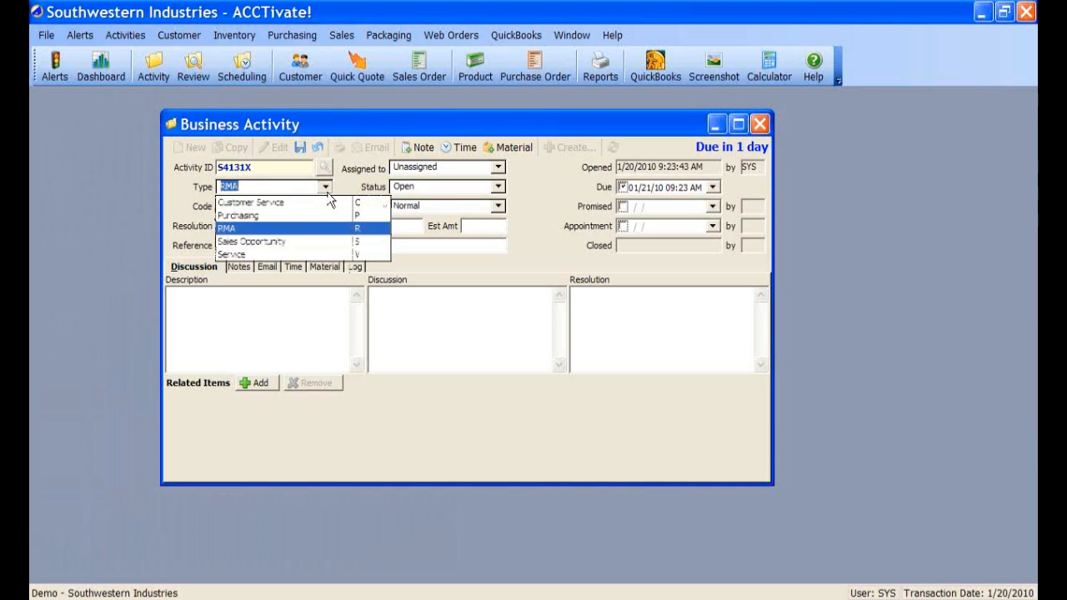
pyautogui.click(276, 241)
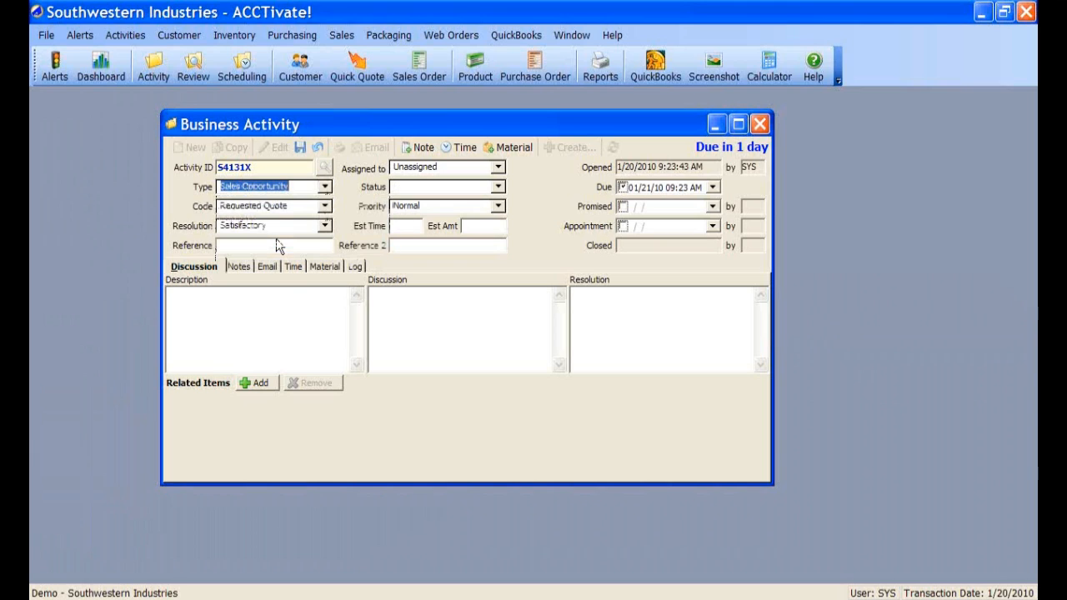
pyautogui.click(325, 207)
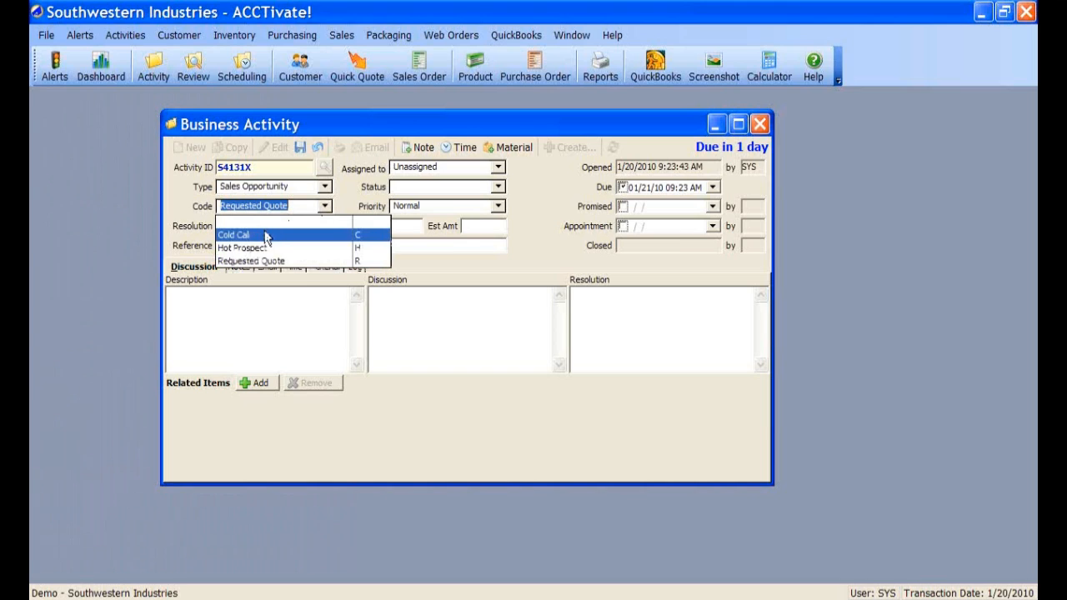
pyautogui.click(265, 236)
pyautogui.click(325, 227)
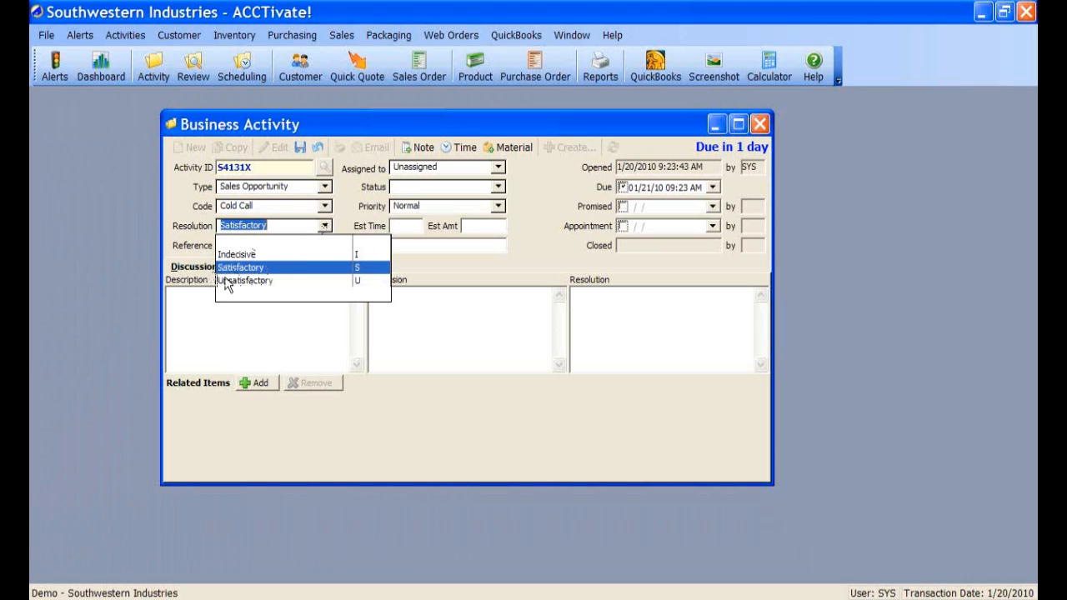
# - Set the code to Hot Prospect and change the resolution from Satisfactory to blank
pyautogui.click(323, 230)
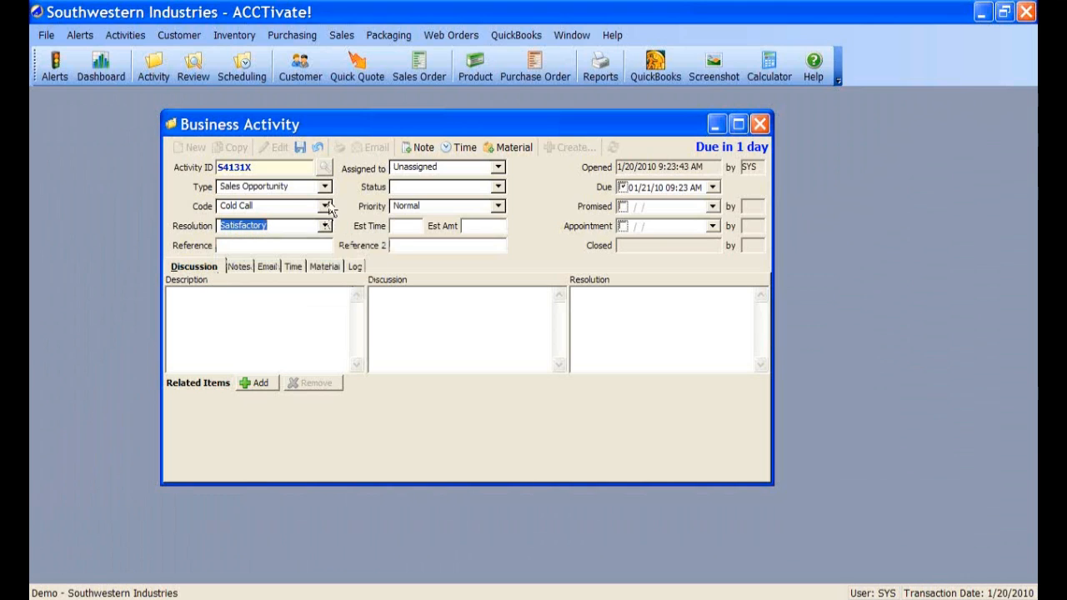
pyautogui.click(325, 205)
pyautogui.click(276, 249)
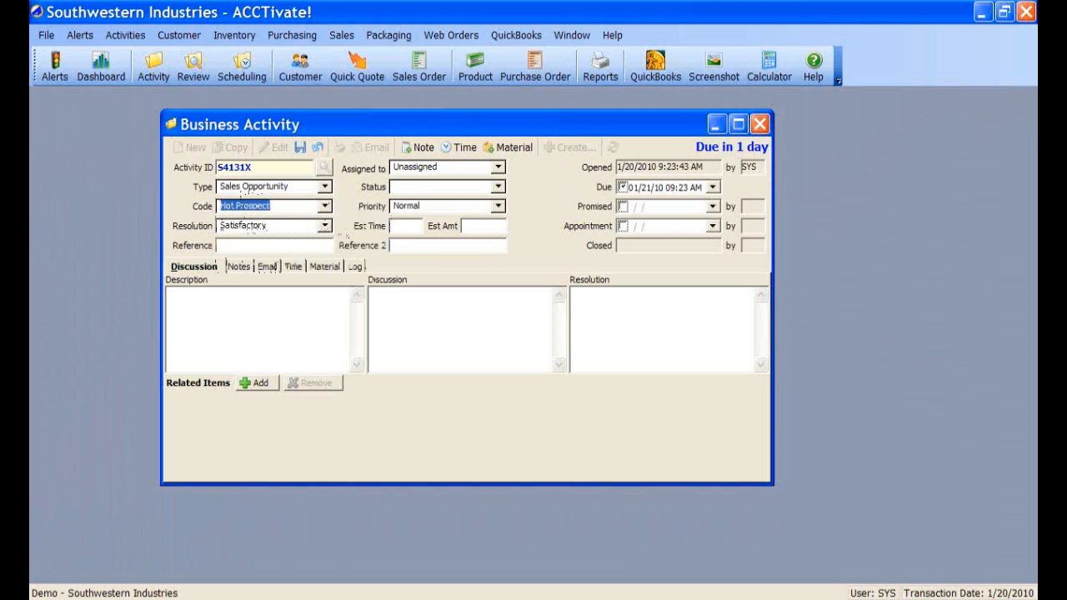
pyautogui.click(326, 229)
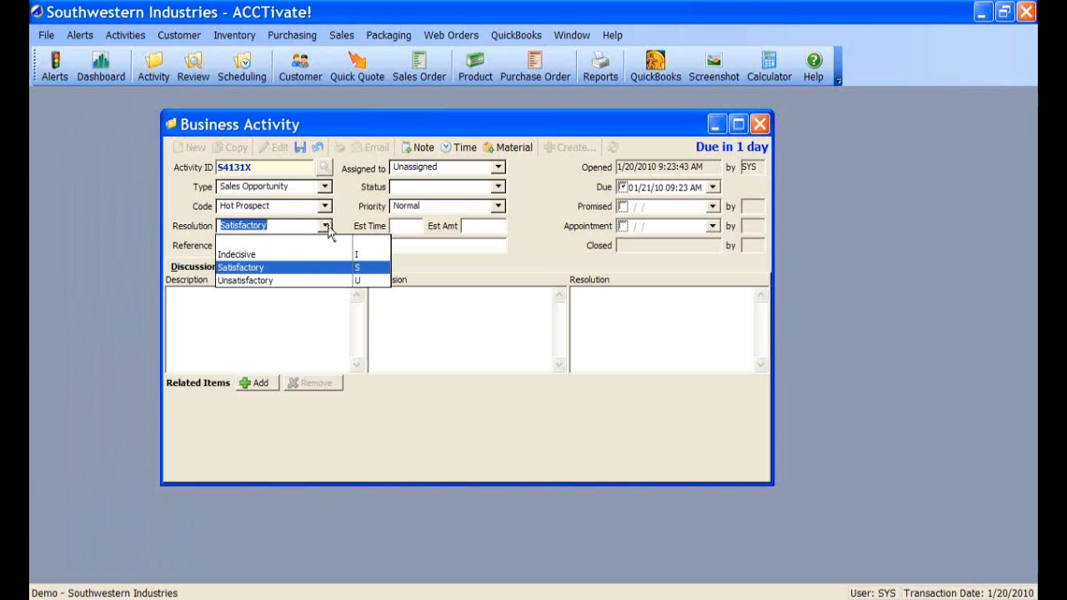
pyautogui.click(325, 225)
pyautogui.click(326, 225)
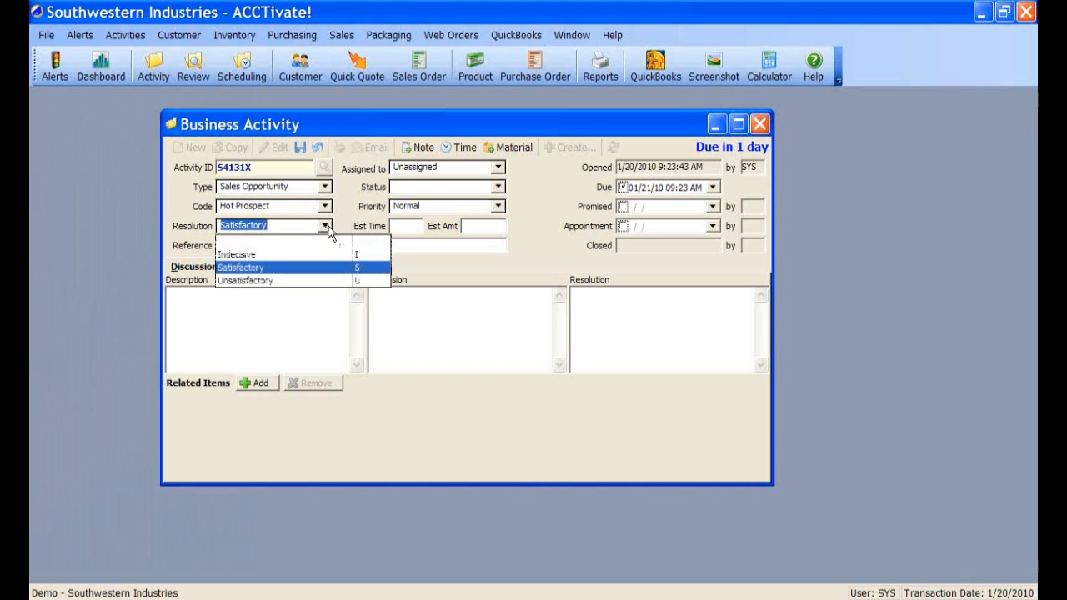
pyautogui.click(279, 243)
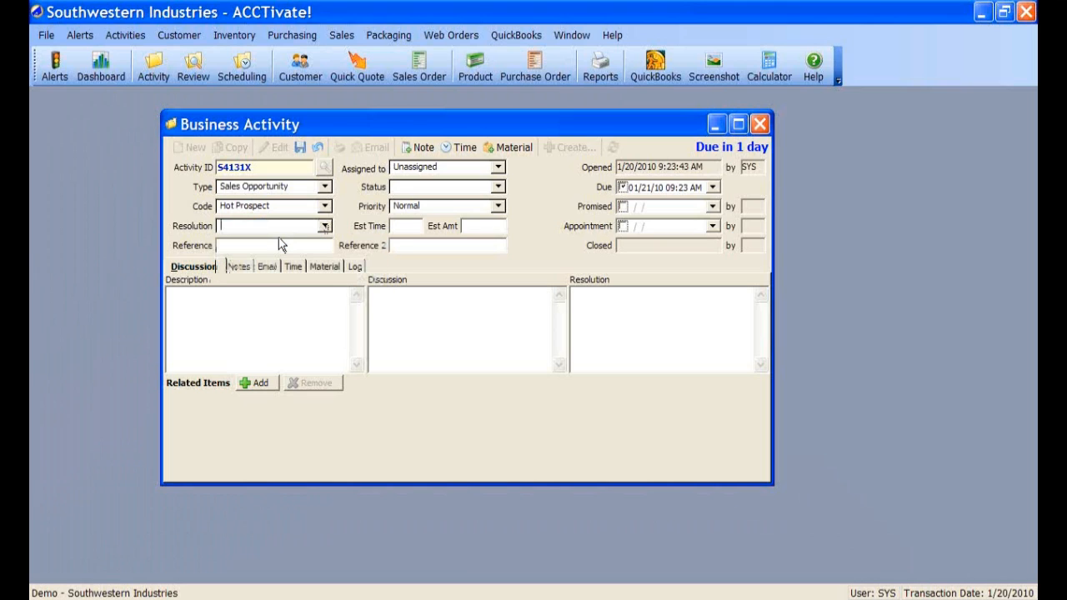
pyautogui.click(498, 168)
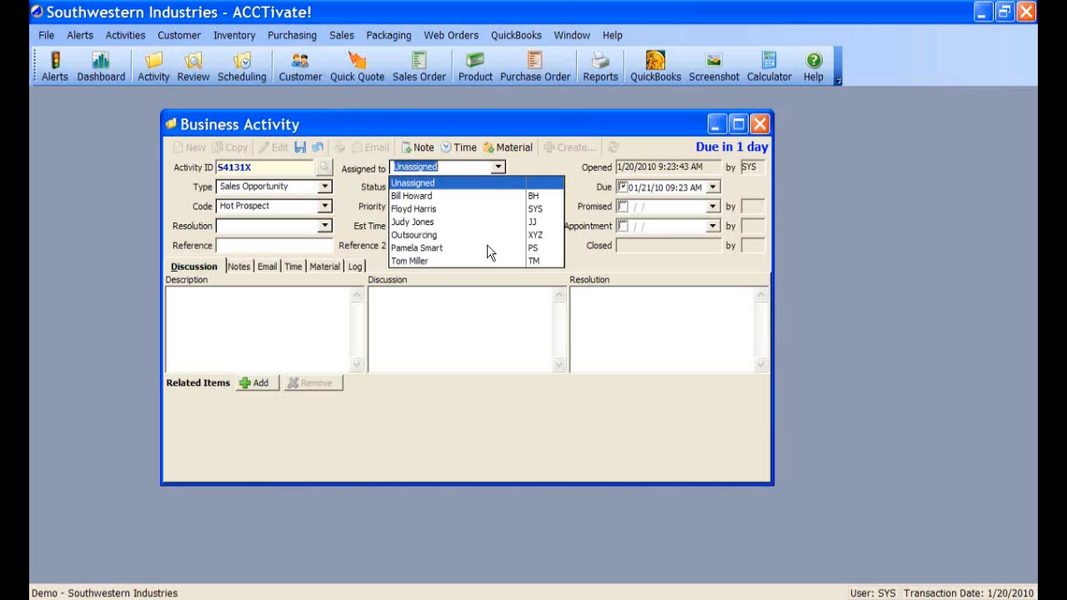
# - Pick a staff member in the Assigned to list for activity S4131X
pyautogui.click(440, 210)
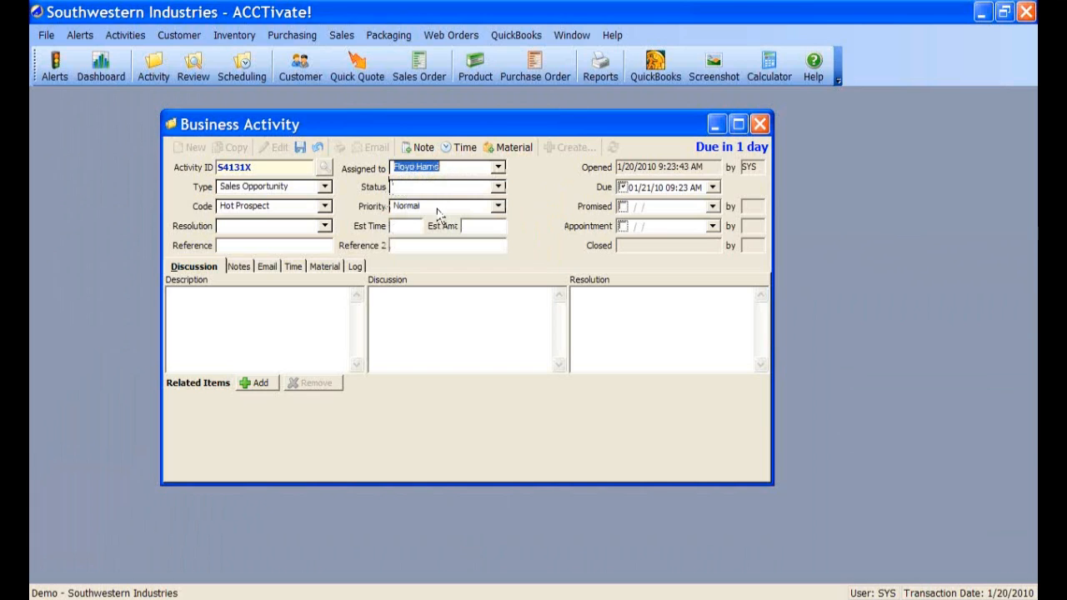
pyautogui.click(496, 168)
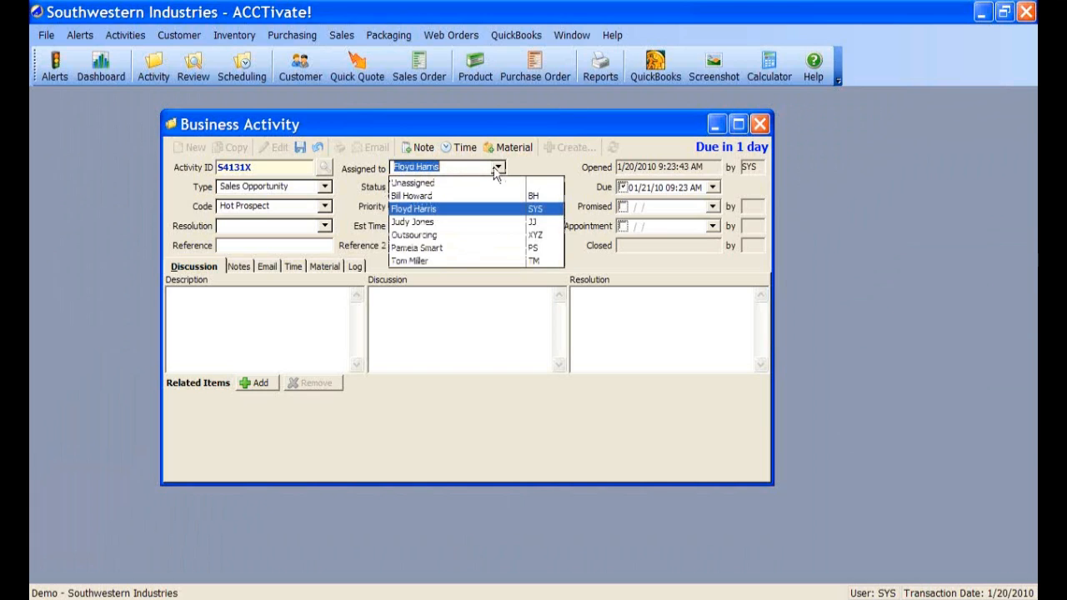
pyautogui.click(497, 170)
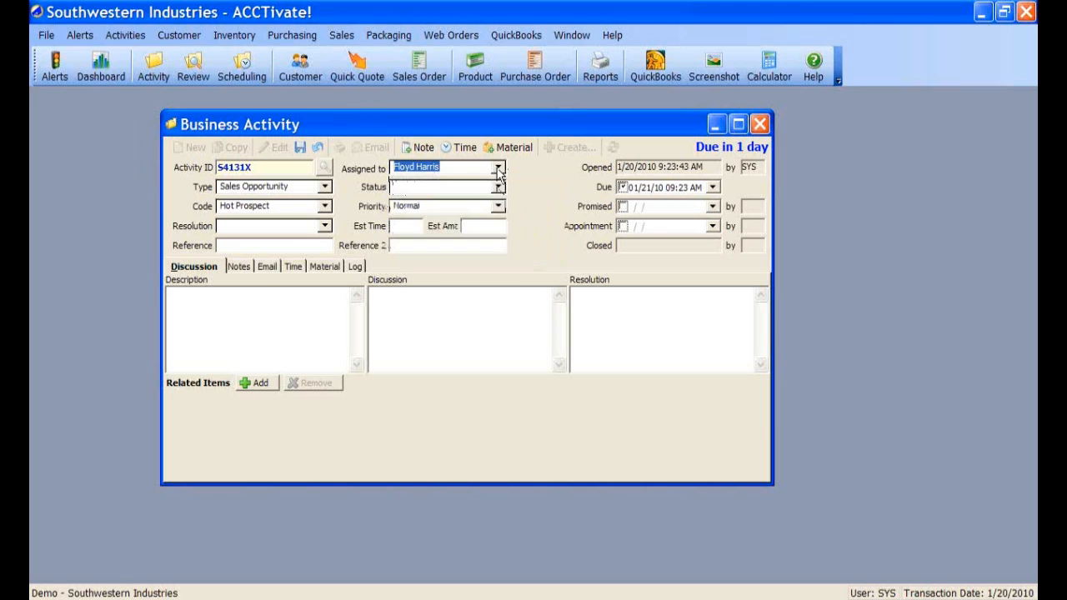
pyautogui.click(458, 188)
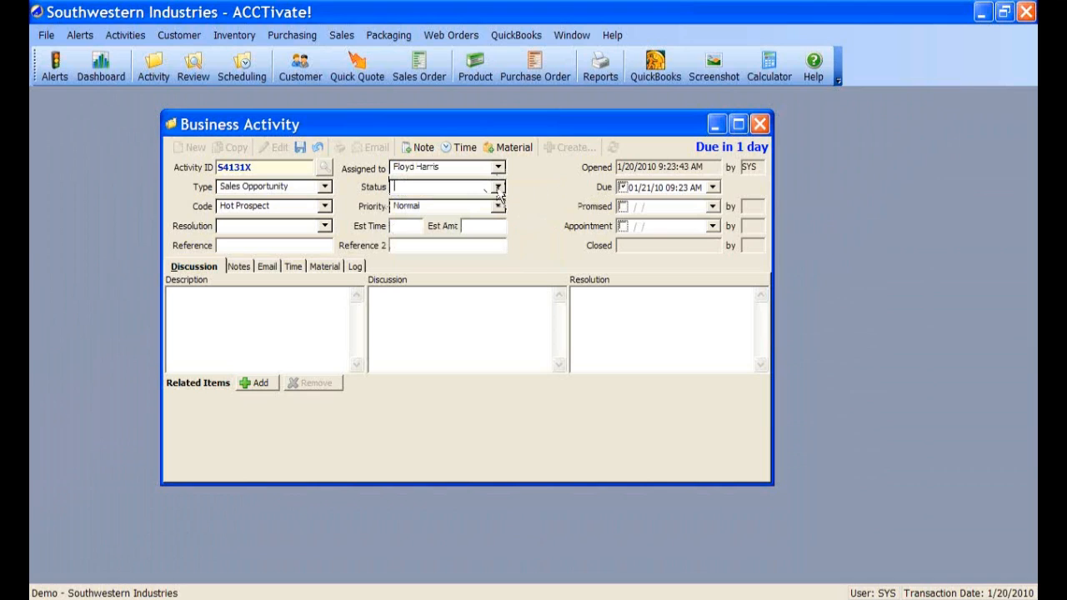
pyautogui.click(497, 187)
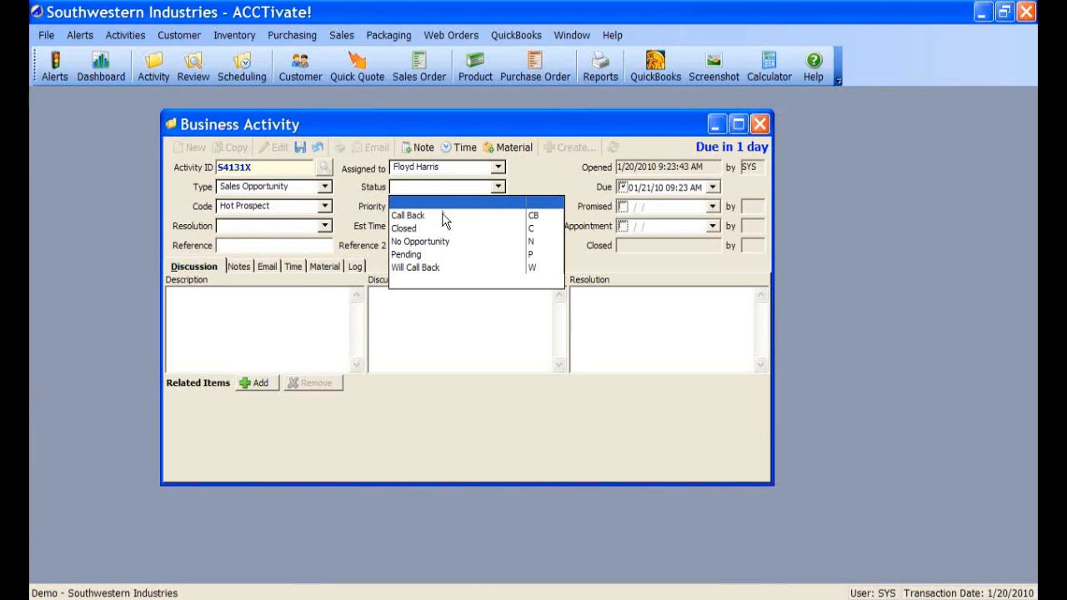
# - Try the Pending, No Opportunity and Closed statuses, finally settling on Call Back
pyautogui.click(421, 255)
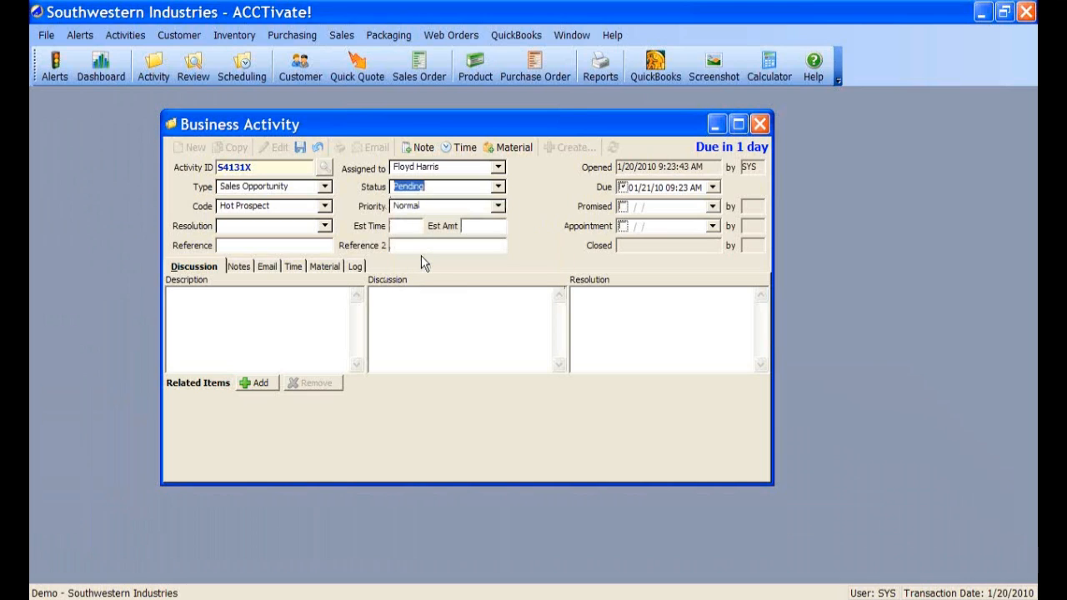
pyautogui.click(498, 188)
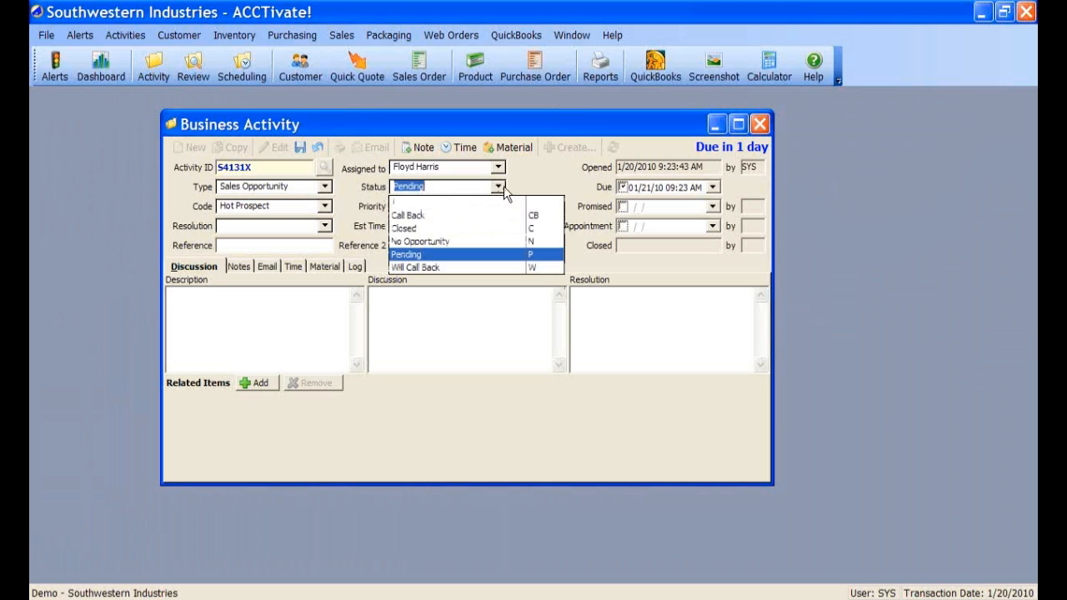
pyautogui.click(411, 243)
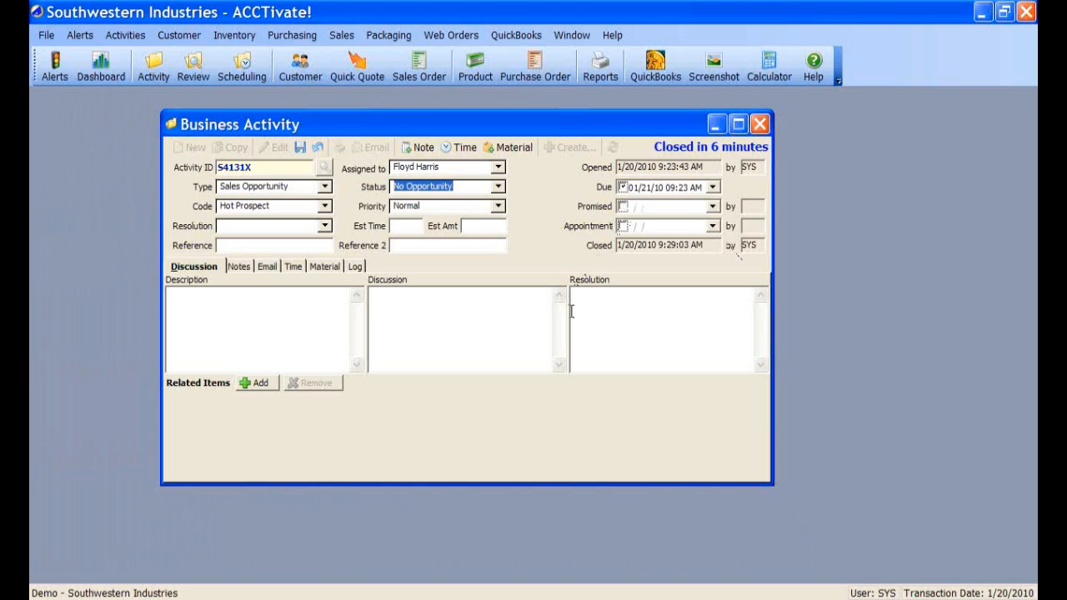
pyautogui.click(499, 188)
pyautogui.click(421, 255)
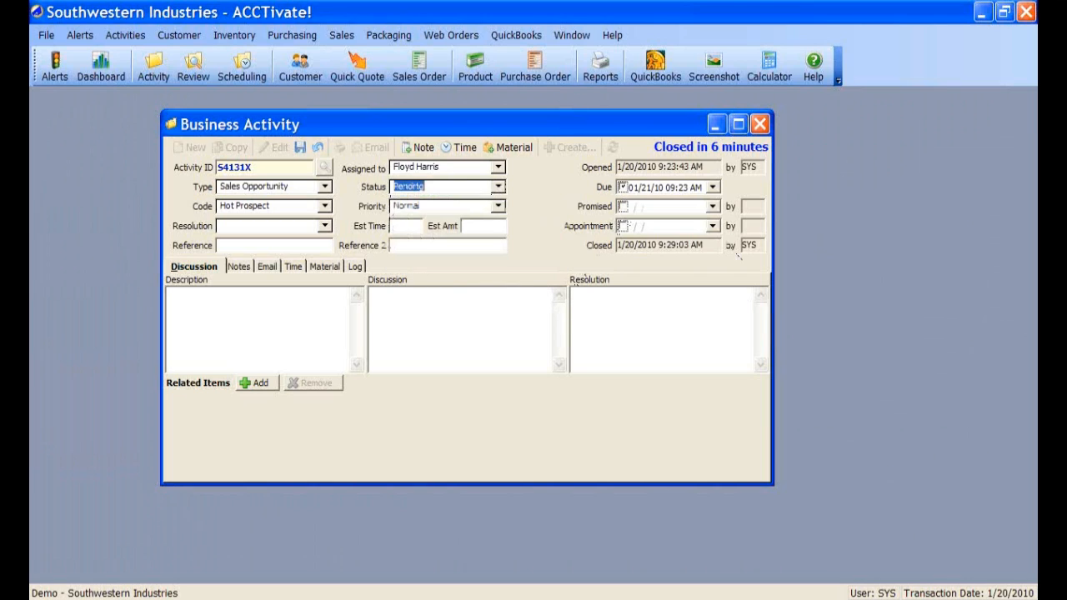
pyautogui.click(497, 187)
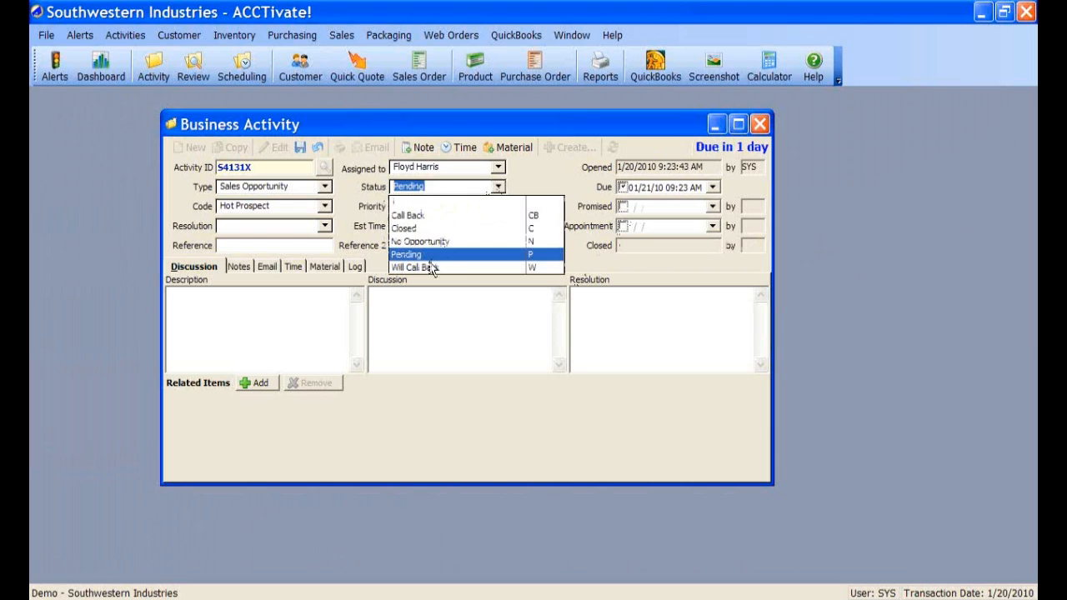
pyautogui.click(417, 215)
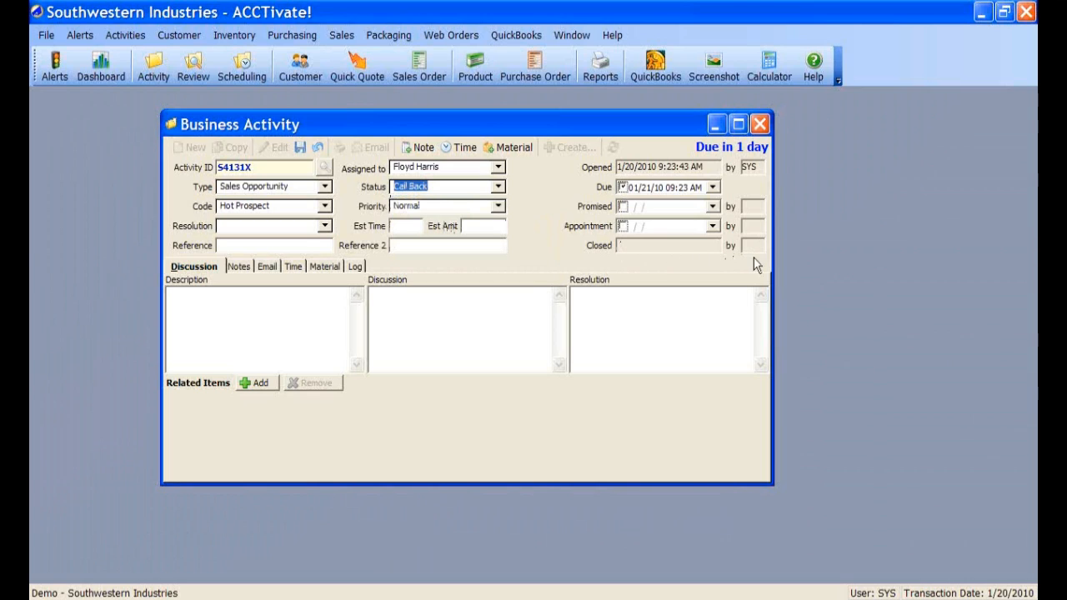
pyautogui.click(498, 188)
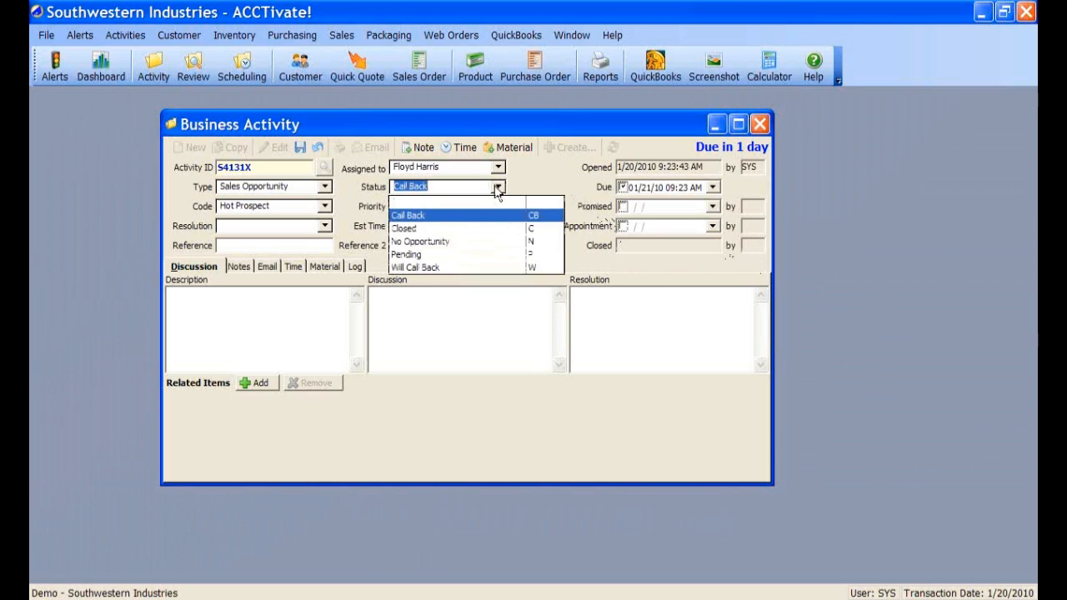
pyautogui.click(414, 228)
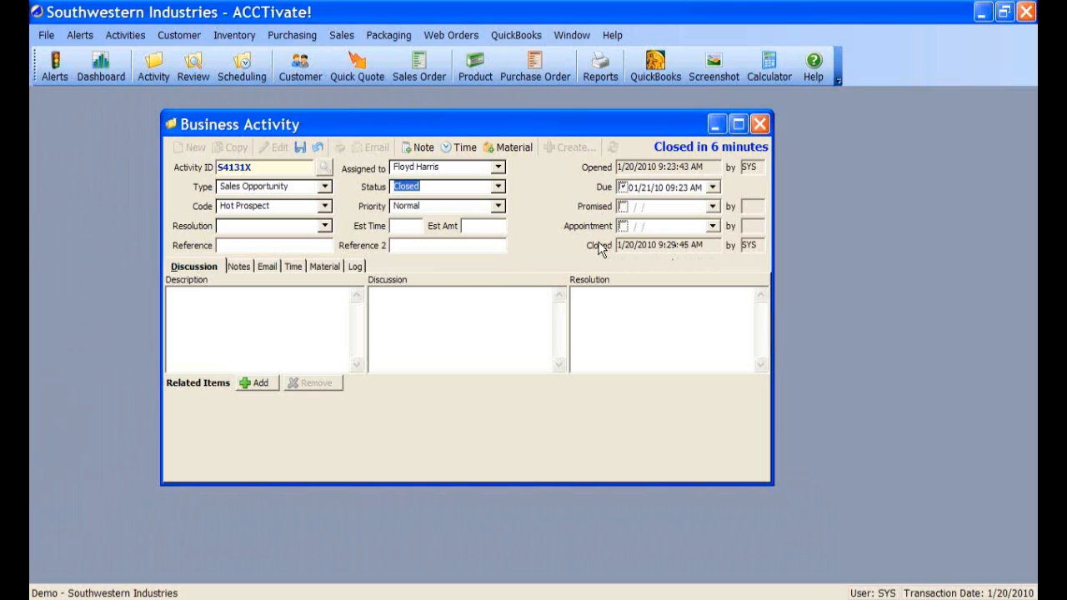
pyautogui.click(497, 188)
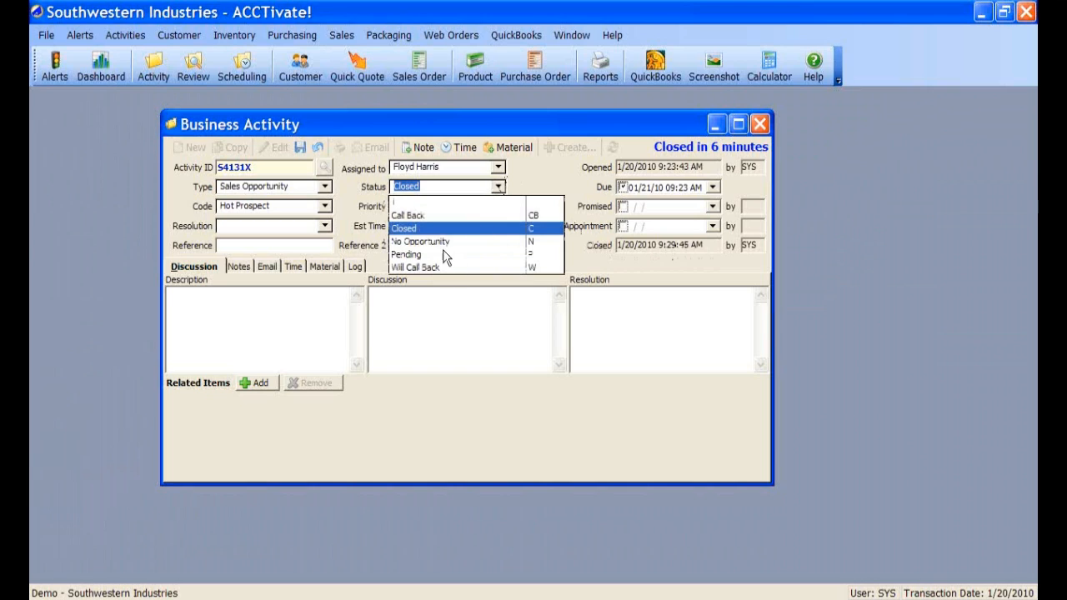
pyautogui.click(428, 219)
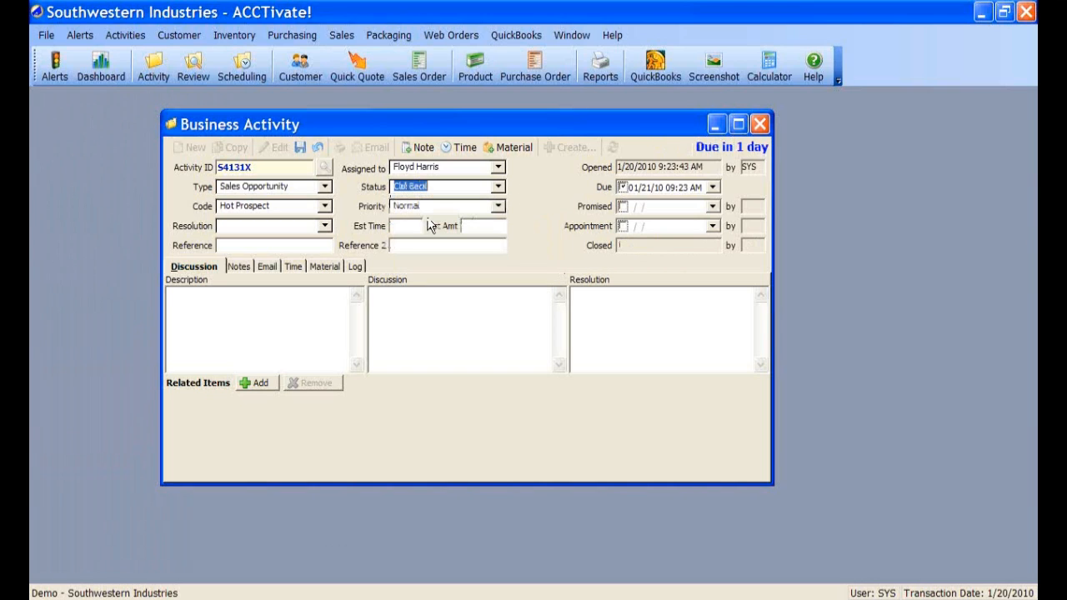
# - Try blank, Normal and Urgent priorities before choosing At Our Convenience
pyautogui.click(498, 207)
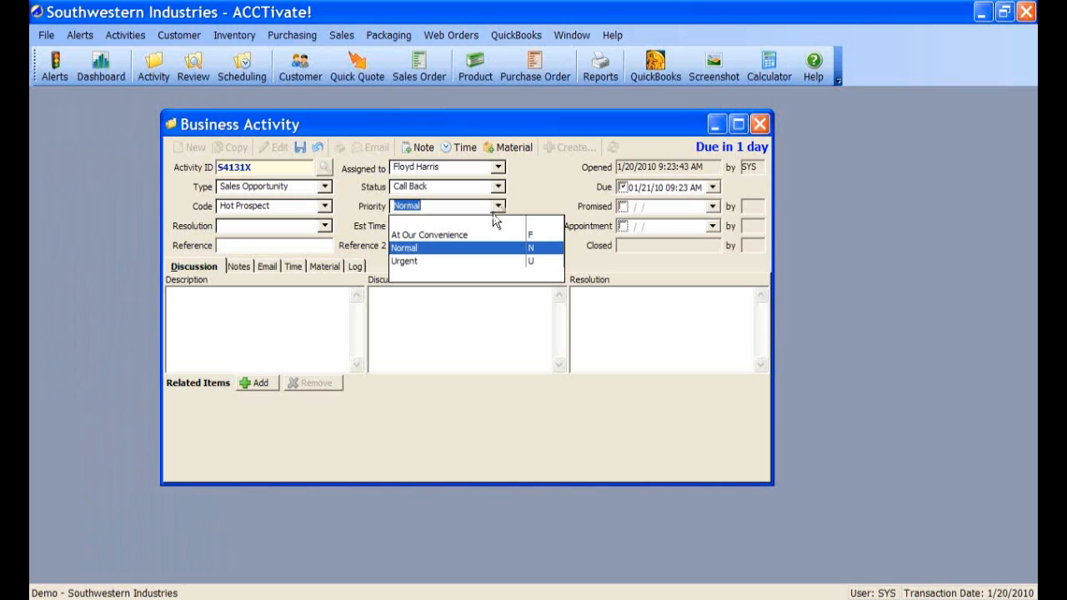
pyautogui.click(487, 220)
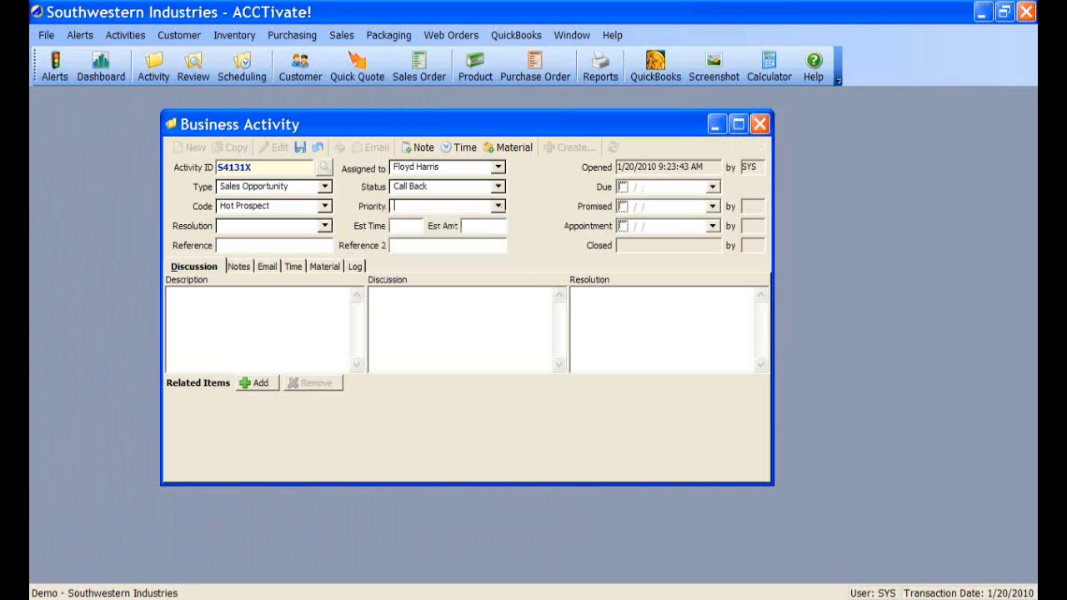
pyautogui.click(498, 208)
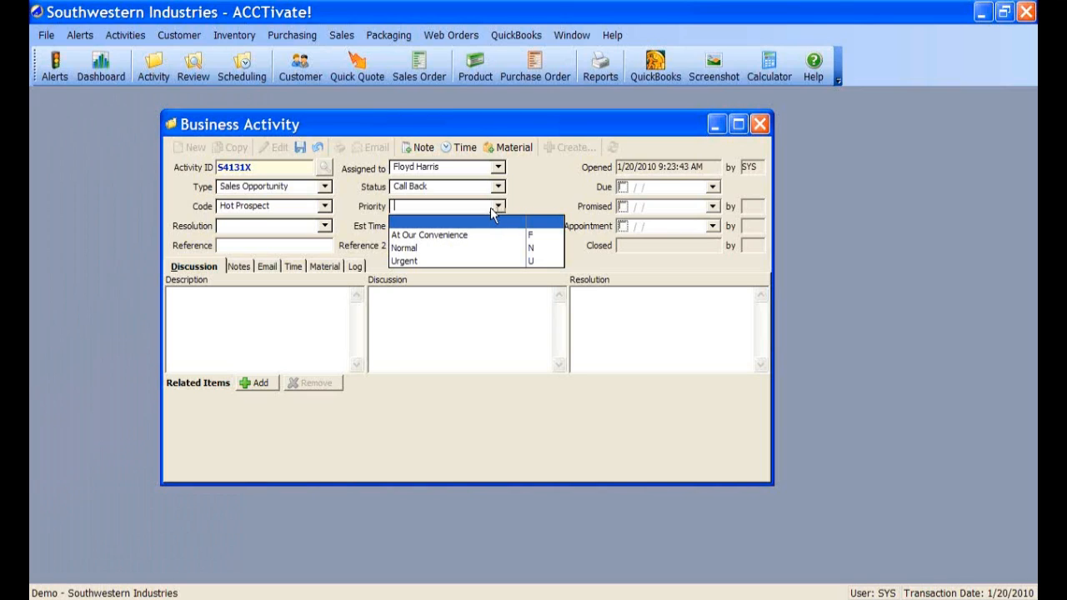
pyautogui.click(455, 249)
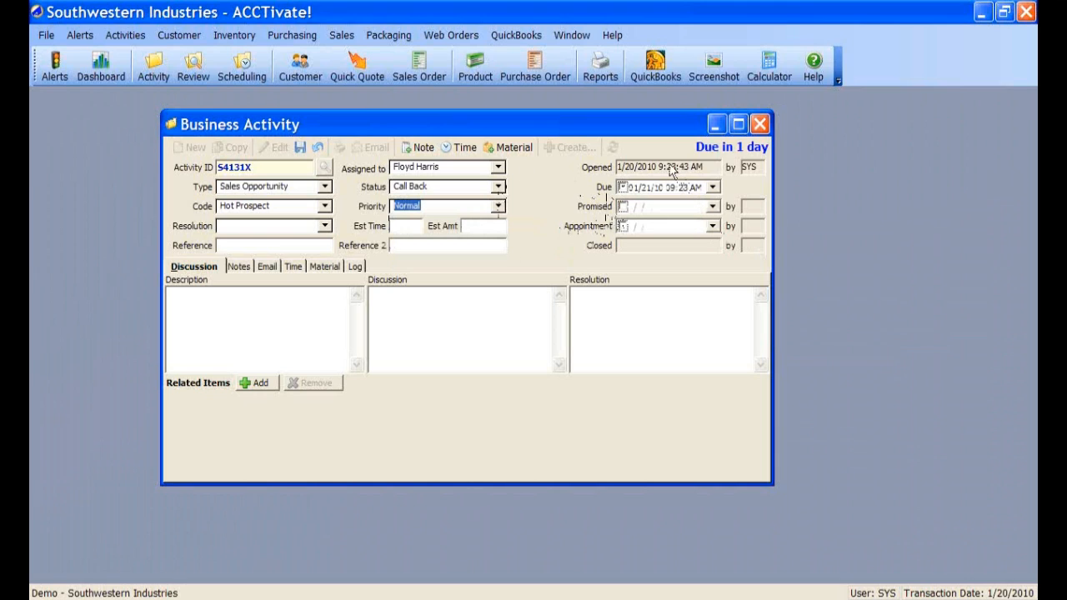
pyautogui.click(691, 190)
pyautogui.click(499, 205)
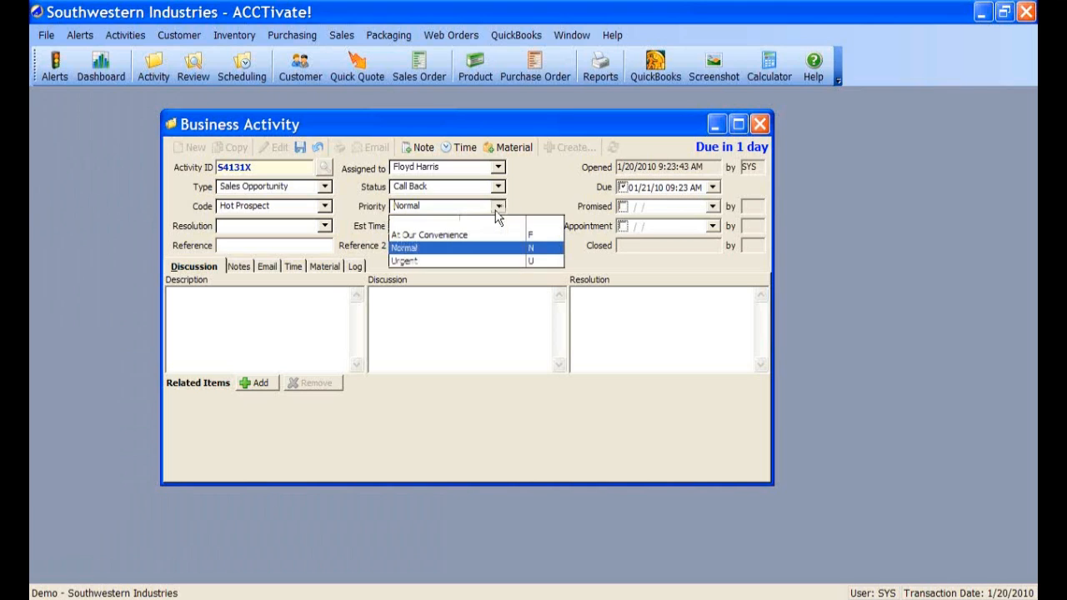
pyautogui.click(427, 260)
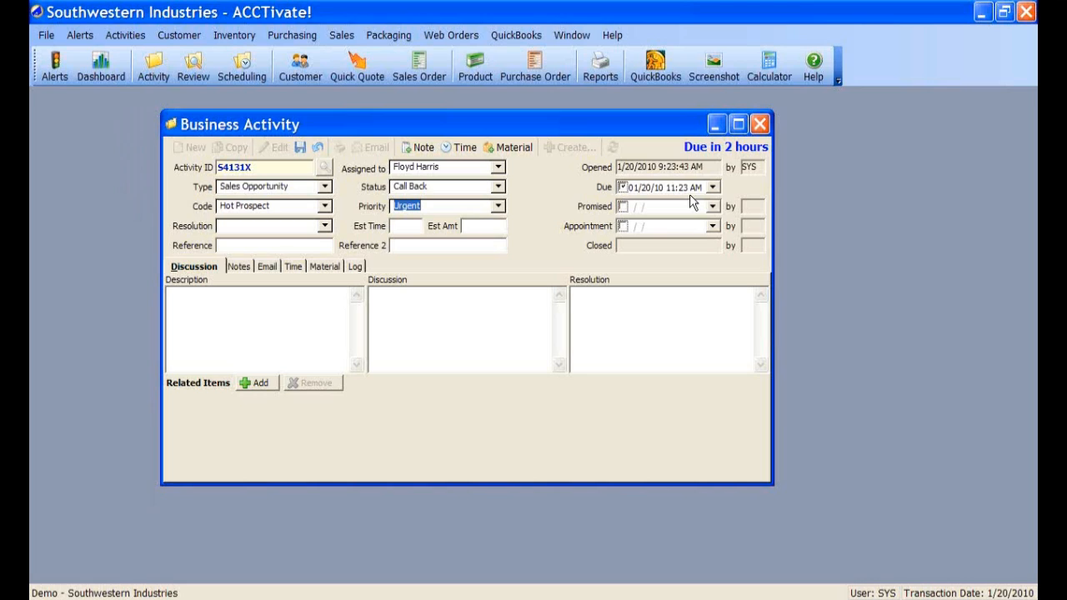
pyautogui.click(498, 206)
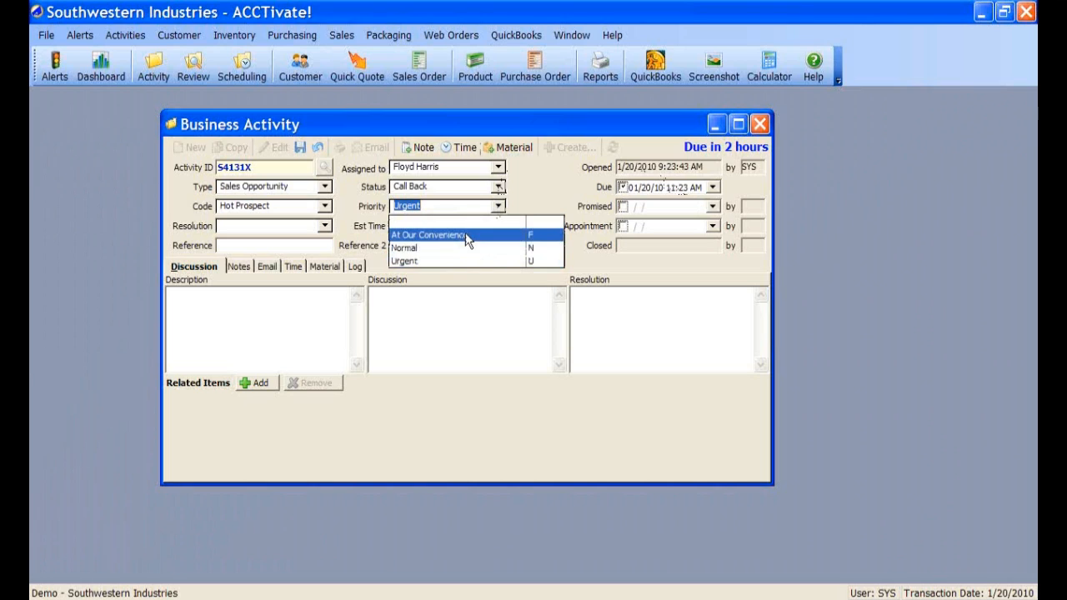
pyautogui.click(467, 236)
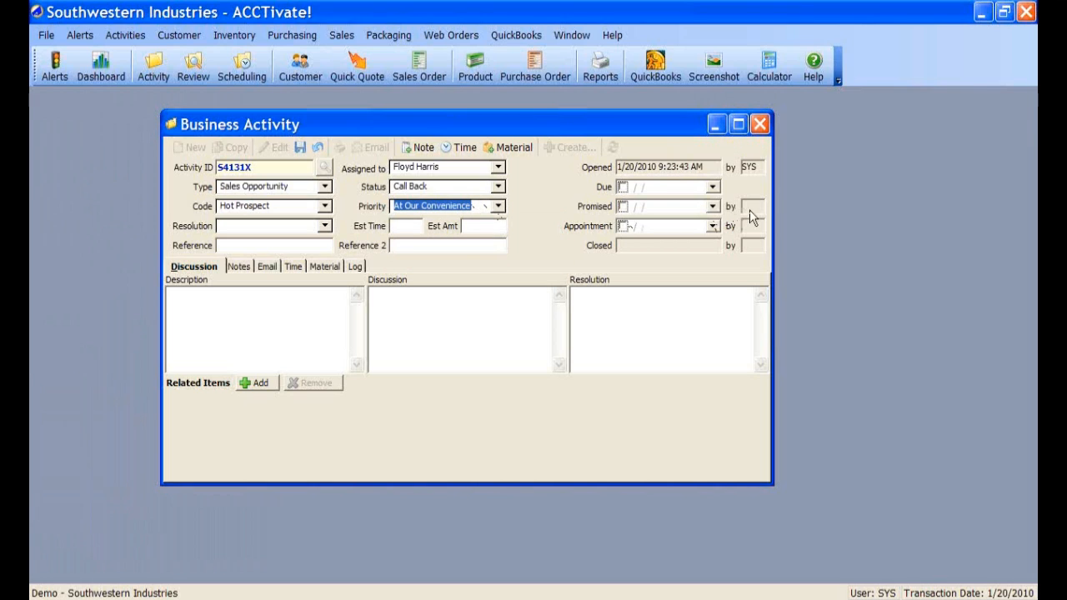
# - Pick 22 in the Due calendar so the activity is due 01/22/10
pyautogui.click(712, 188)
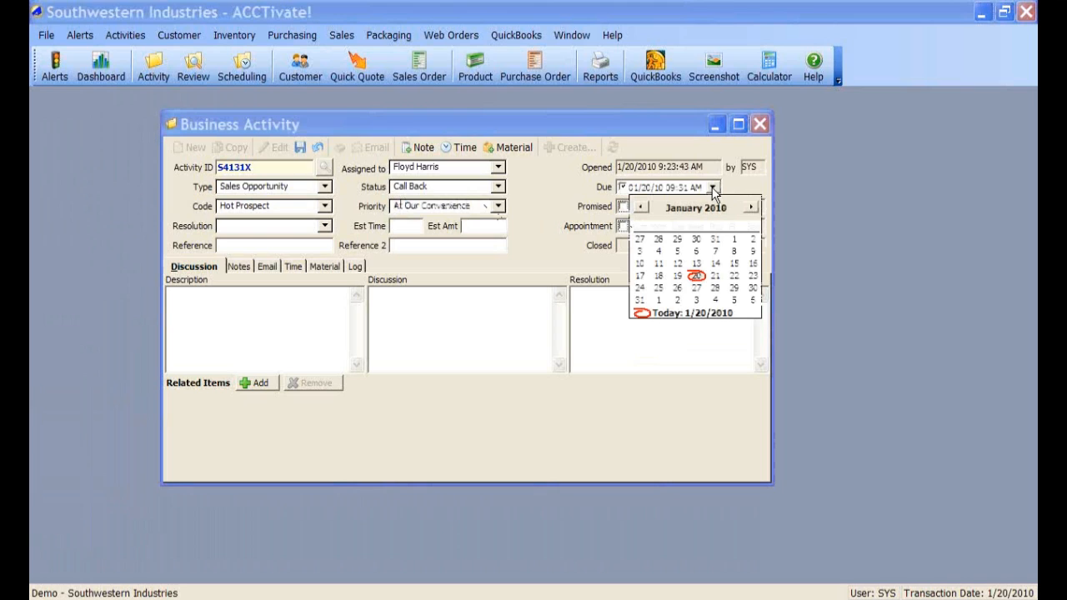
pyautogui.click(735, 276)
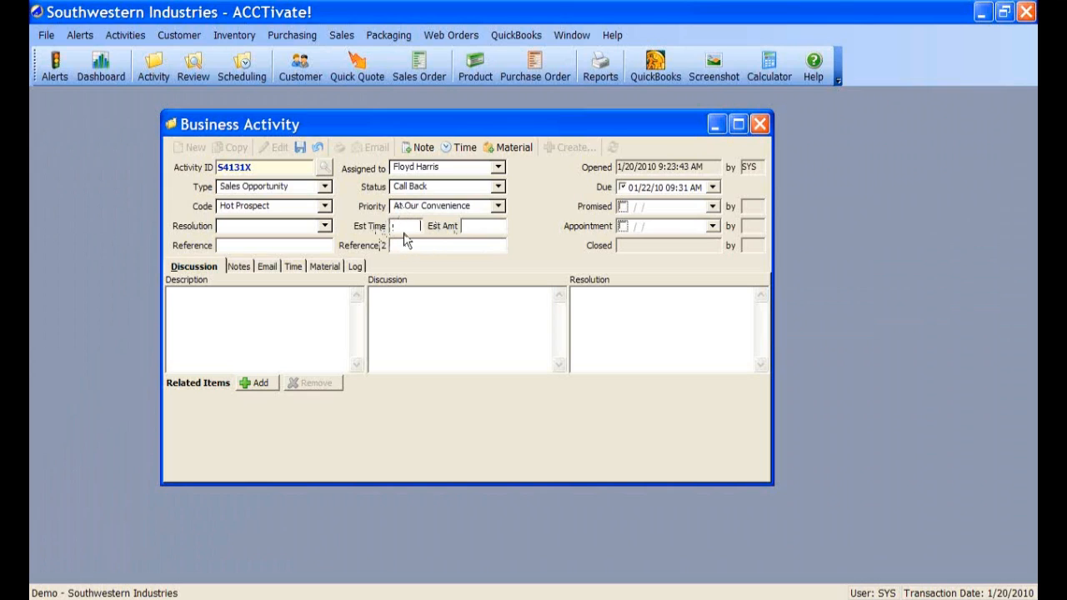
# - Enter an estimated time of 3 and an estimated amount of 1500
pyautogui.write('3')
pyautogui.press('Tab')
pyautogui.write('1500')
pyautogui.press('Tab')
# - Fill in the activity's reference number in the Reference field
pyautogui.click(234, 245)
pyautogui.click(404, 242)
pyautogui.click(293, 245)
pyautogui.write('615480865')
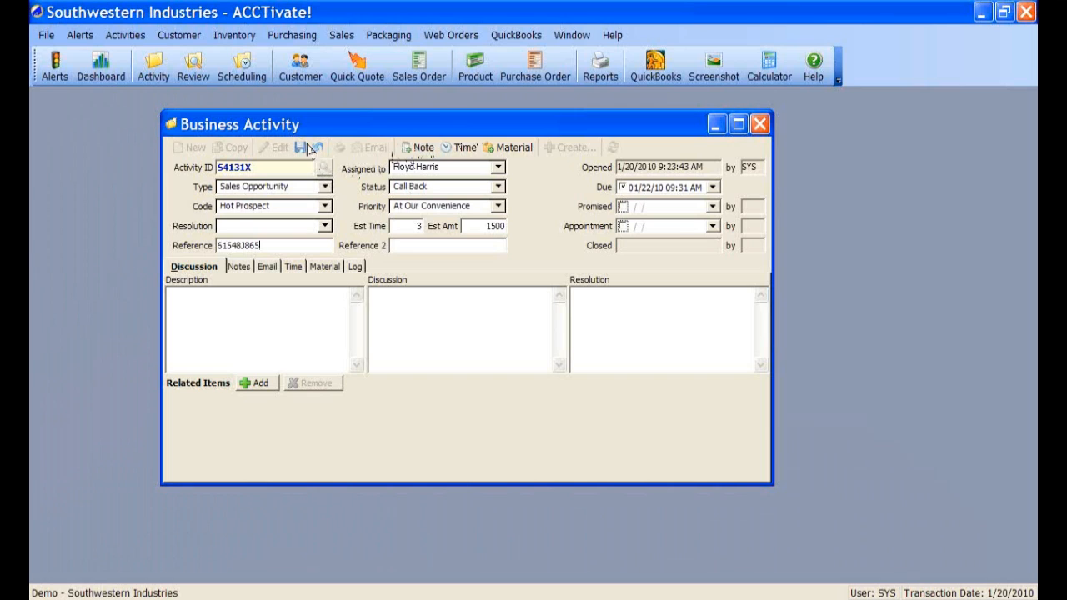
# - Save activity S4131X and look it up with a Find Business Activity search on Reference
pyautogui.click(301, 147)
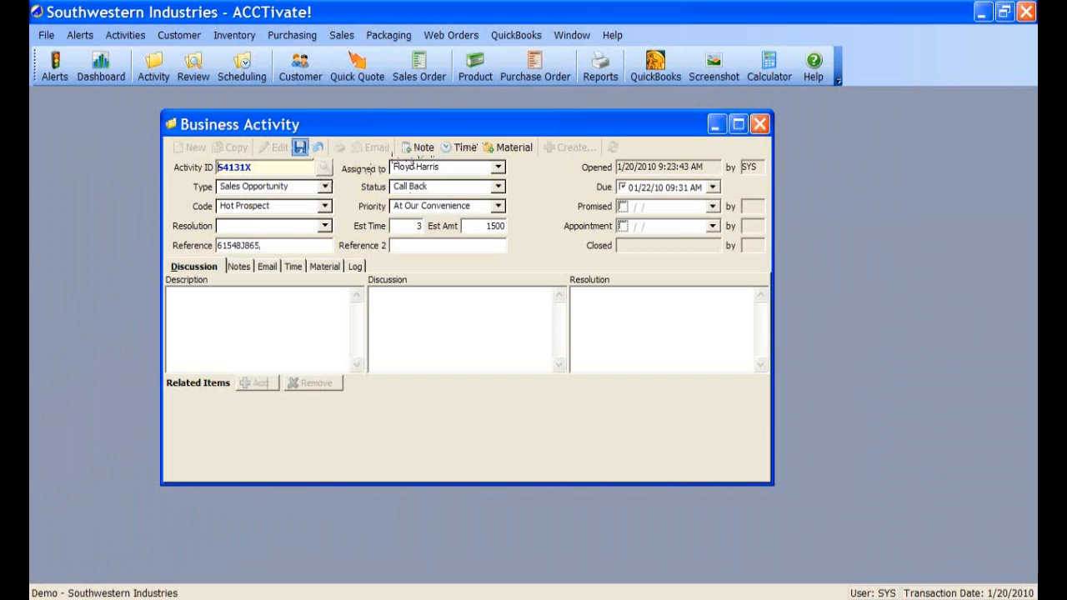
pyautogui.click(324, 167)
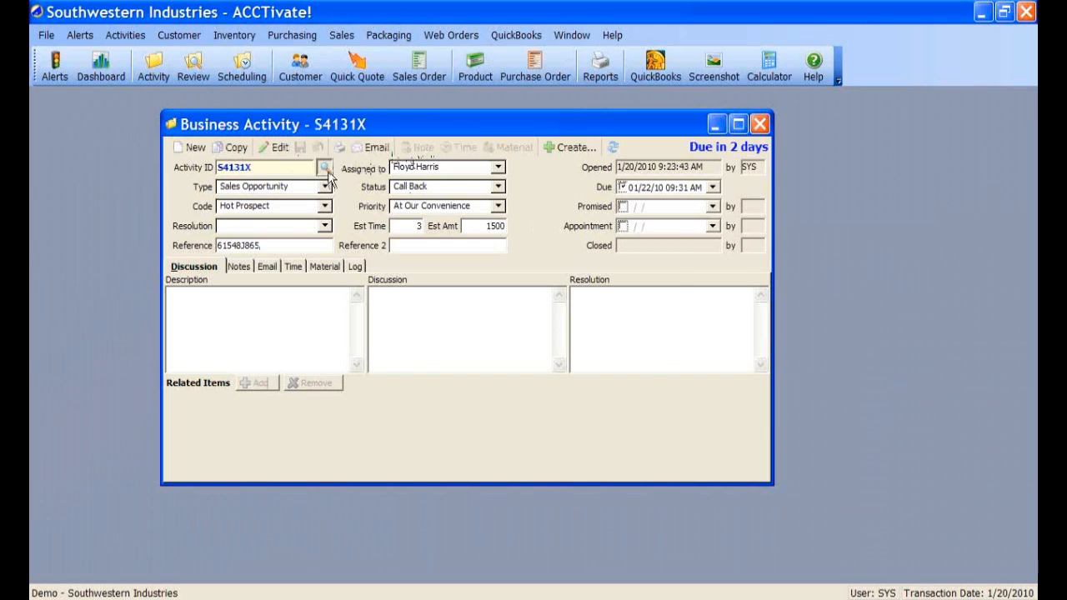
pyautogui.click(518, 190)
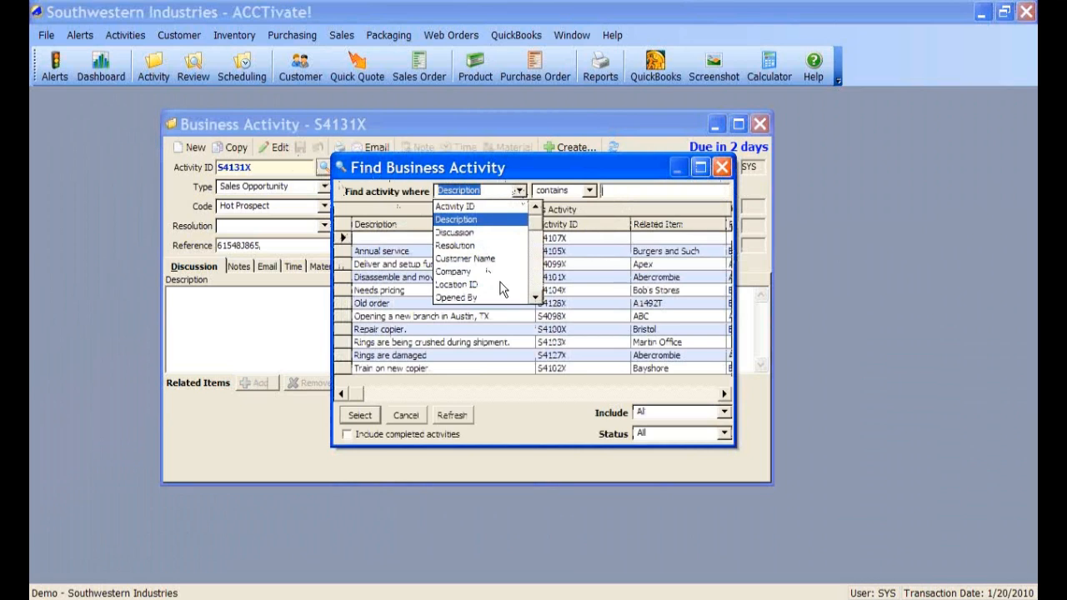
pyautogui.moveTo(534, 222); pyautogui.dragTo(534, 306)
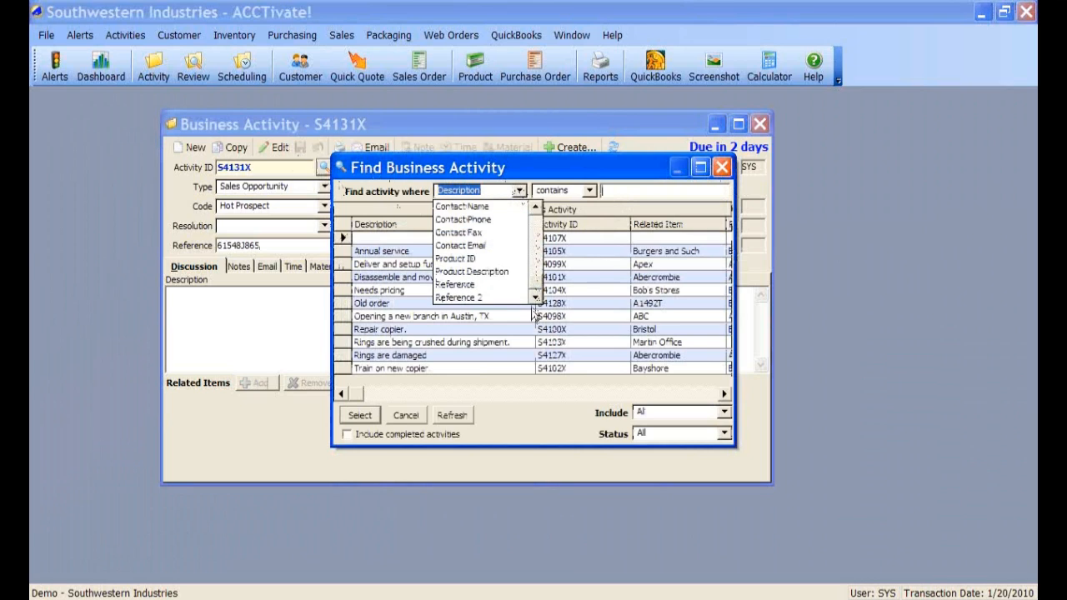
pyautogui.click(467, 287)
pyautogui.click(393, 235)
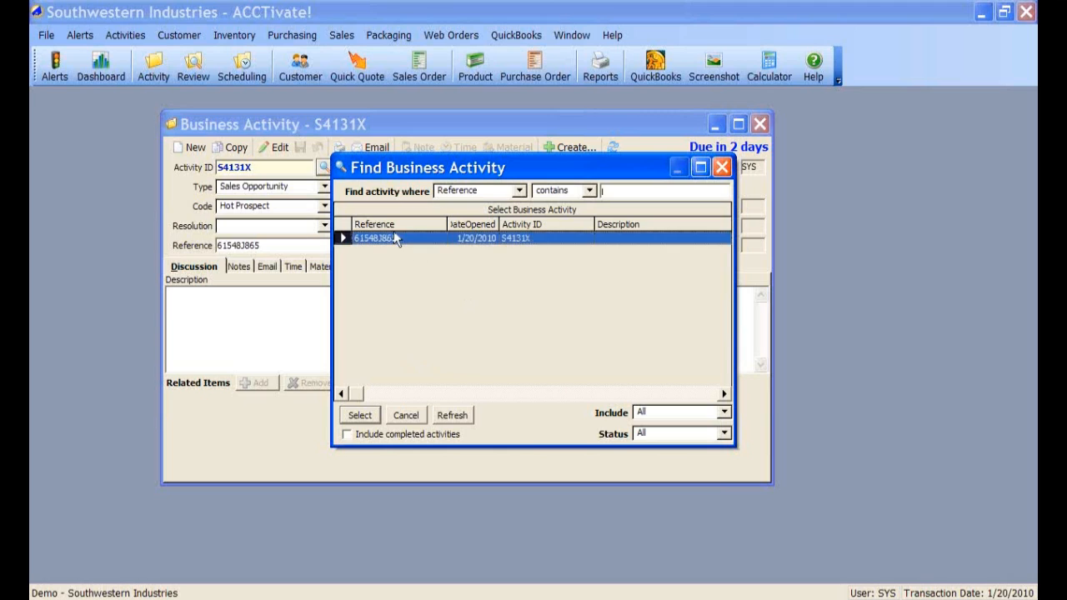
pyautogui.click(379, 419)
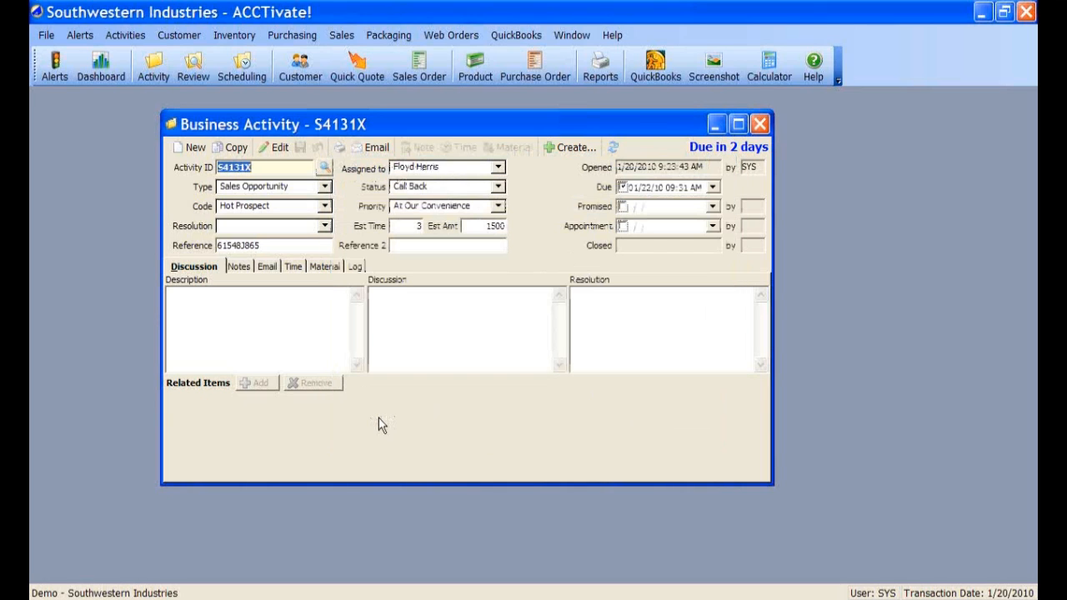
# - Put S4131X back into edit mode and enter the description 'Need pricing on new office'
pyautogui.click(265, 311)
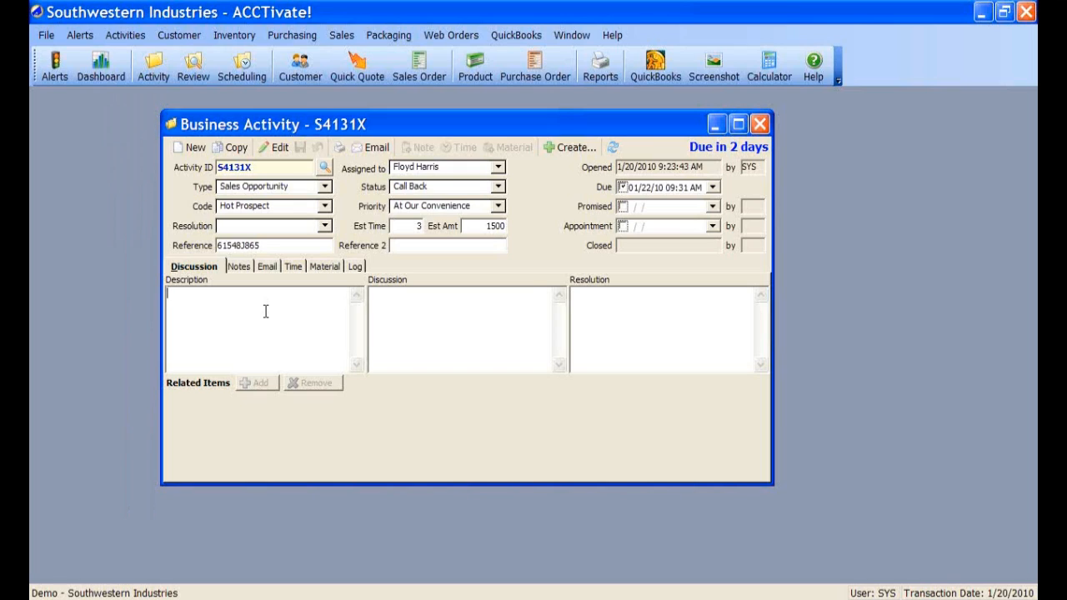
pyautogui.click(275, 147)
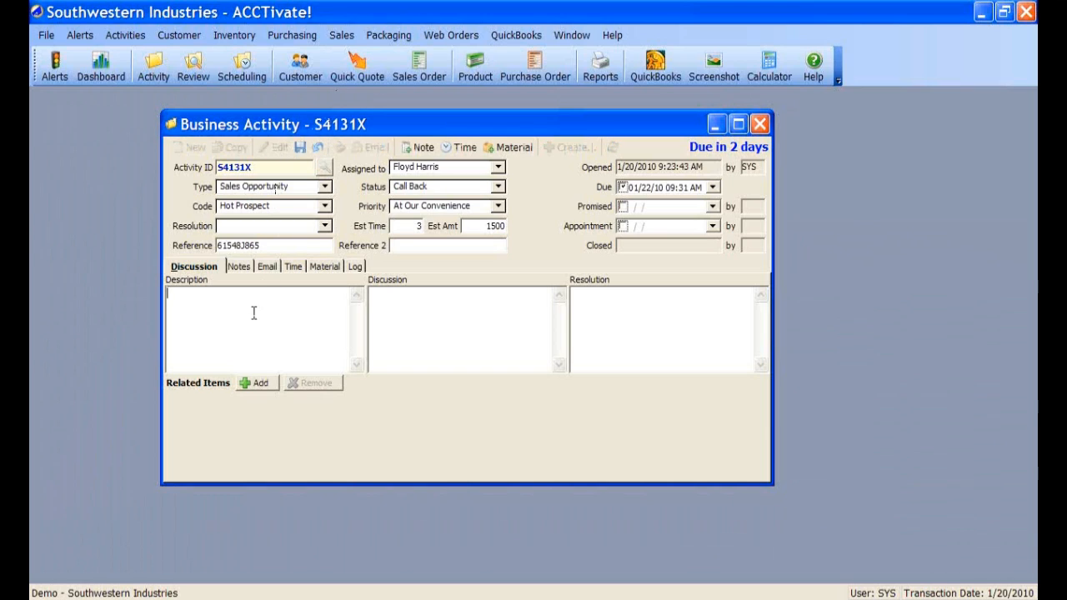
pyautogui.click(199, 267)
pyautogui.click(197, 304)
pyautogui.click(422, 319)
pyautogui.click(595, 313)
pyautogui.click(201, 310)
pyautogui.write('Need bro')
pyautogui.write('ing ')
pyautogui.write('on new c')
pyautogui.write('ffice')
pyautogui.press('Tab')
# - Write the discussion: new office furniture needed after plumbing damage, and the customer prefers red
pyautogui.write('Is planning on ordering')
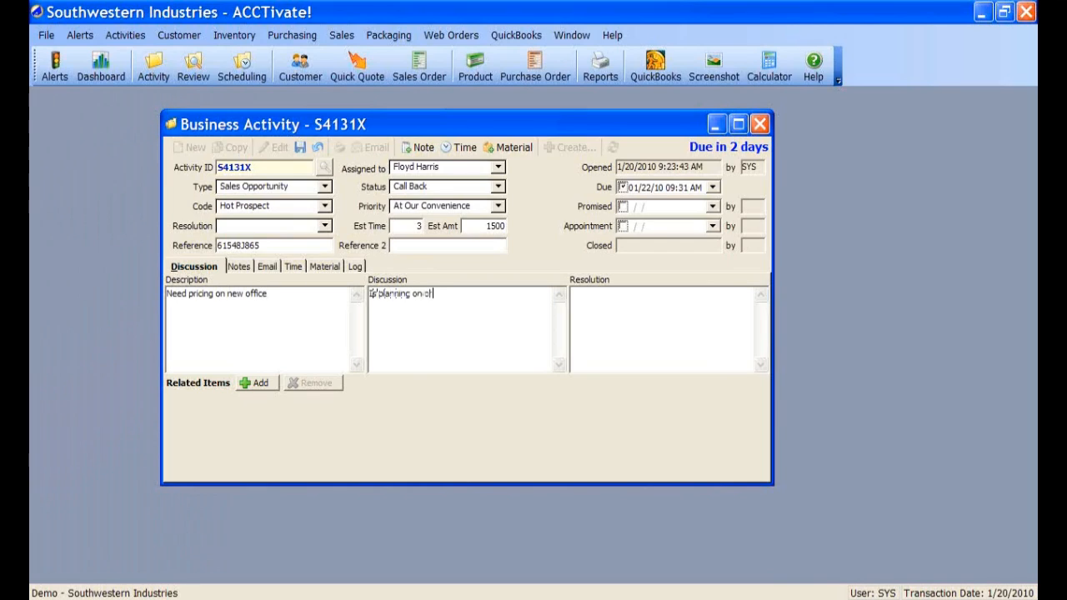
pyautogui.write(' new furniture for the ')
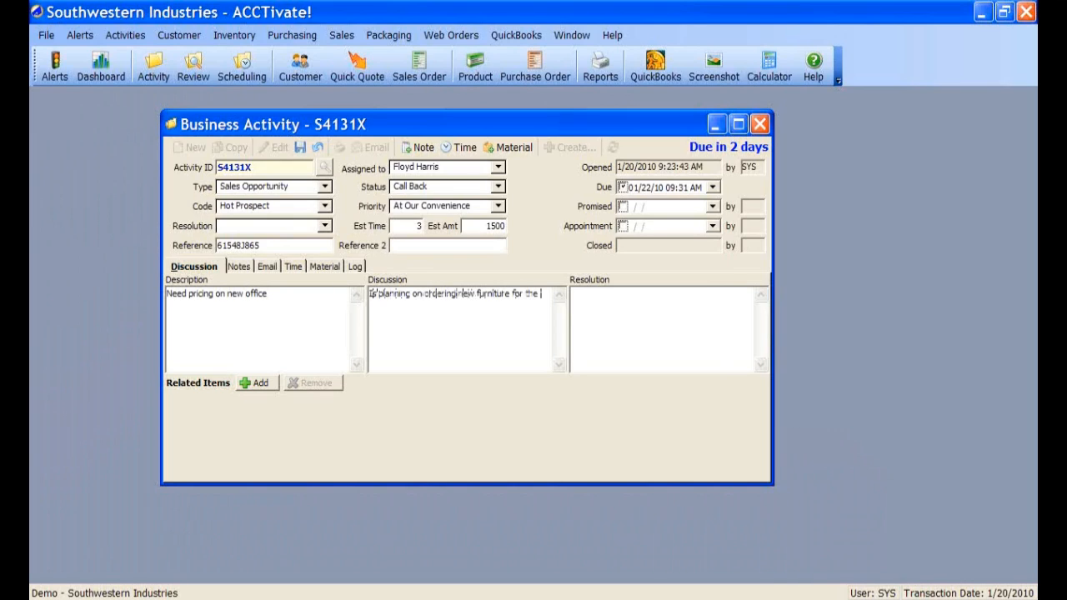
pyautogui.write('entire office. They were')
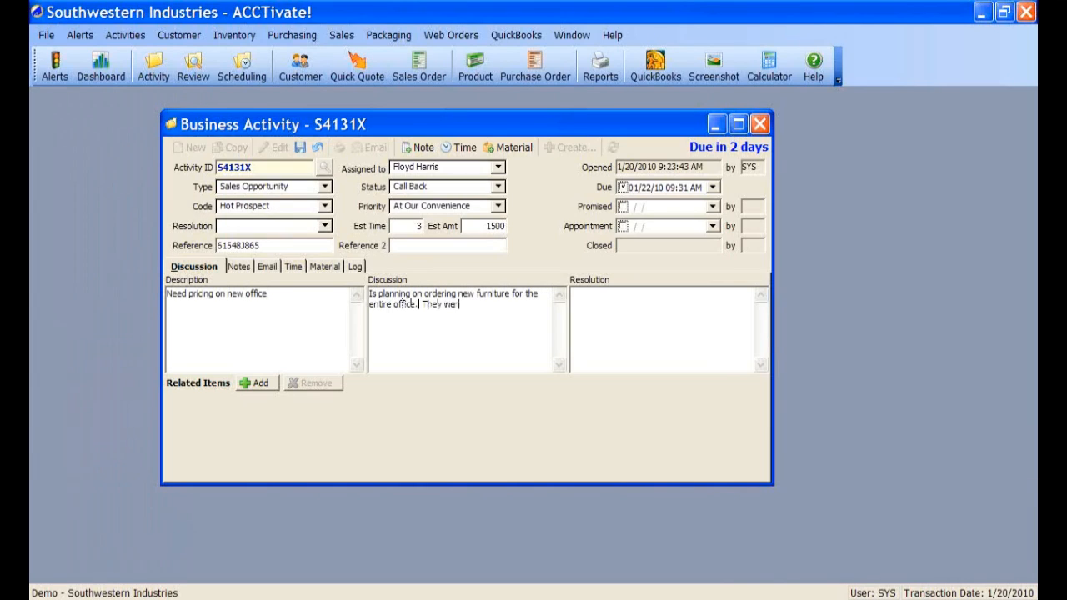
pyautogui.press('BackSpace')
pyautogui.press('BackSpace')
pyautogui.press('BackSpace')
pyautogui.press('BackSpace')
pyautogui.press('BackSpace')
pyautogui.press('BackSpace')
pyautogui.write('bror funr')
pyautogui.press('BackSpace')
pyautogui.write('niture was c')
pyautogui.press('BackSpace')
pyautogui.write('damaged by')
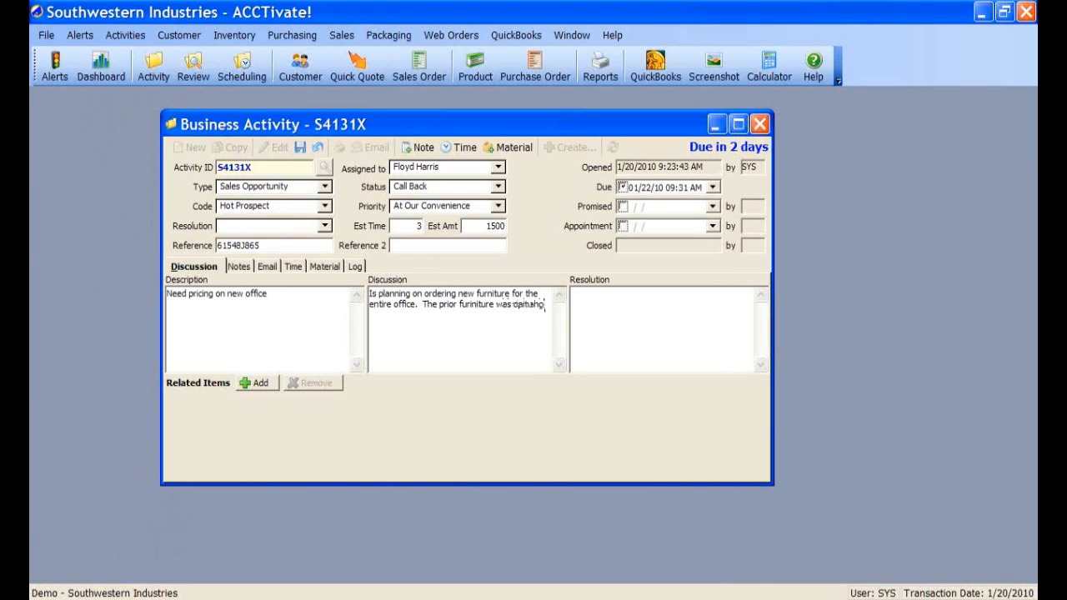
pyautogui.write(' a plubming ho')
pyautogui.write('ident')
pyautogui.press('Return')
pyautogui.press('Return')
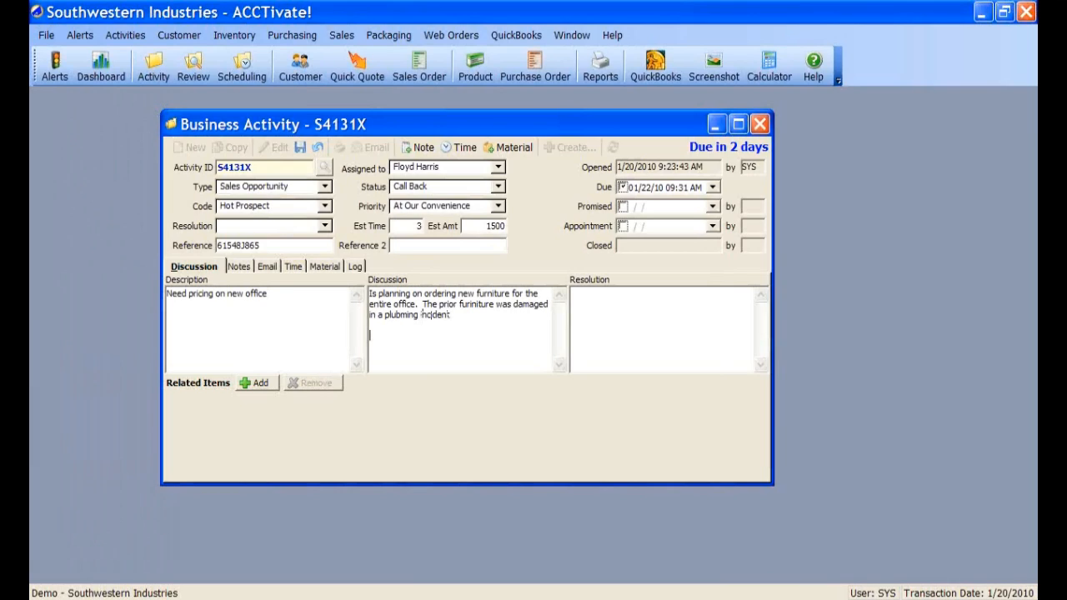
pyautogui.write('Would like to go with the co')
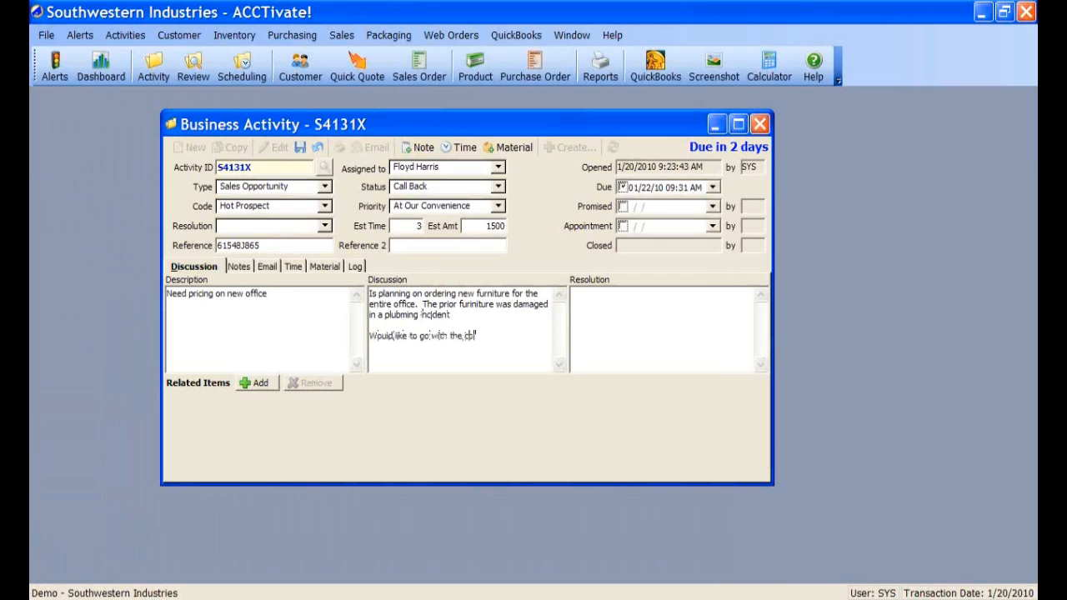
pyautogui.write('lor red.')
pyautogui.press('BackSpace')
# - Change the description to 'Need pricing on new furniture in office', fixing the 'furniture' typo
pyautogui.moveTo(296, 296); pyautogui.dragTo(131, 320)
pyautogui.moveTo(269, 295); pyautogui.dragTo(171, 298)
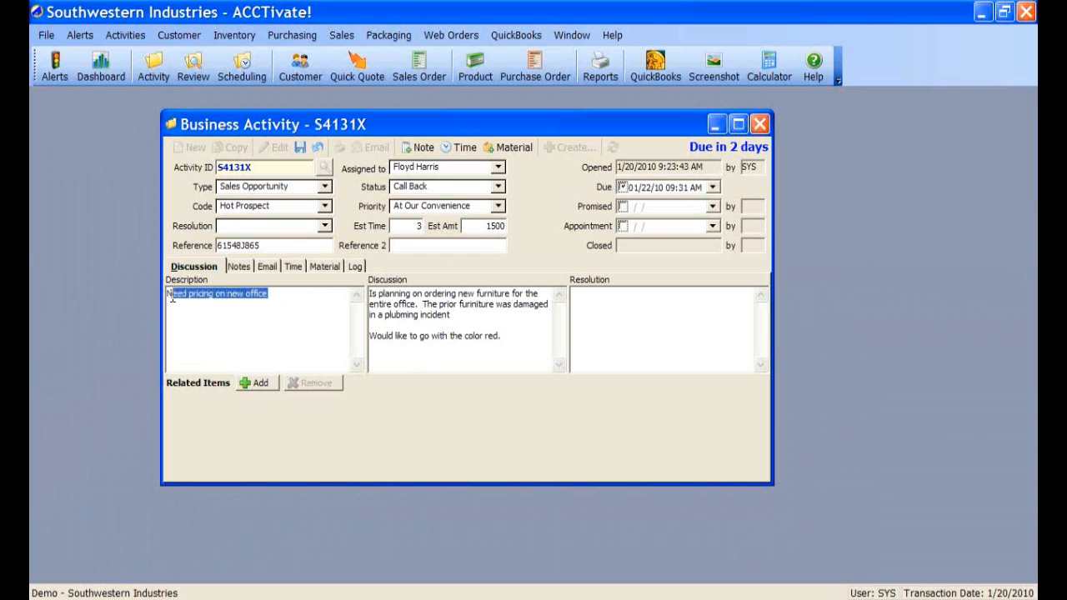
pyautogui.click(275, 295)
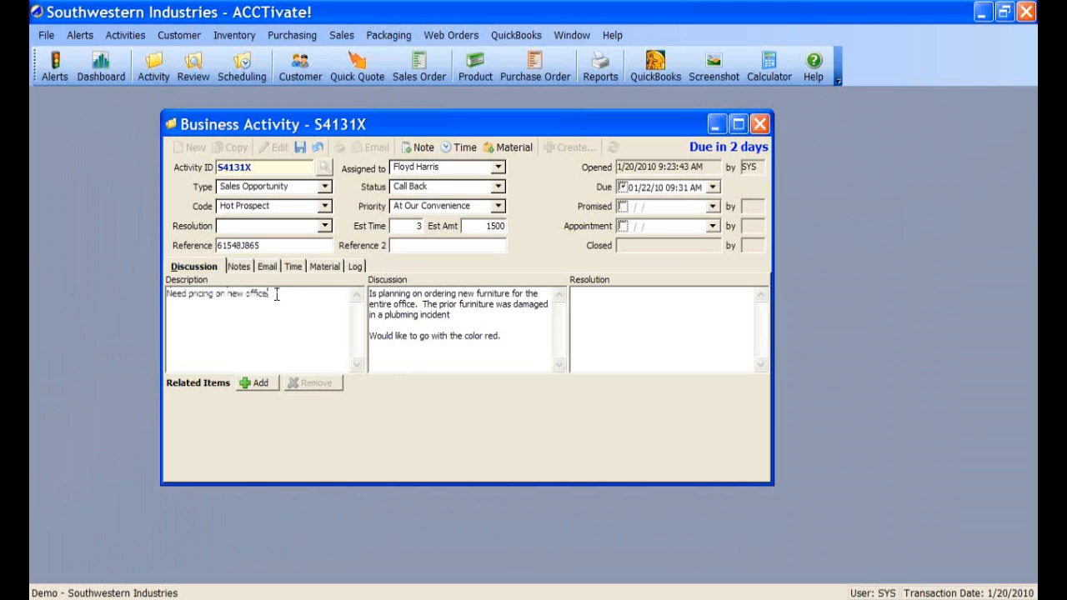
pyautogui.click(246, 294)
pyautogui.write('furniture in')
pyautogui.click(274, 294)
pyautogui.press('BackSpace')
pyautogui.write('u')
pyautogui.click(325, 225)
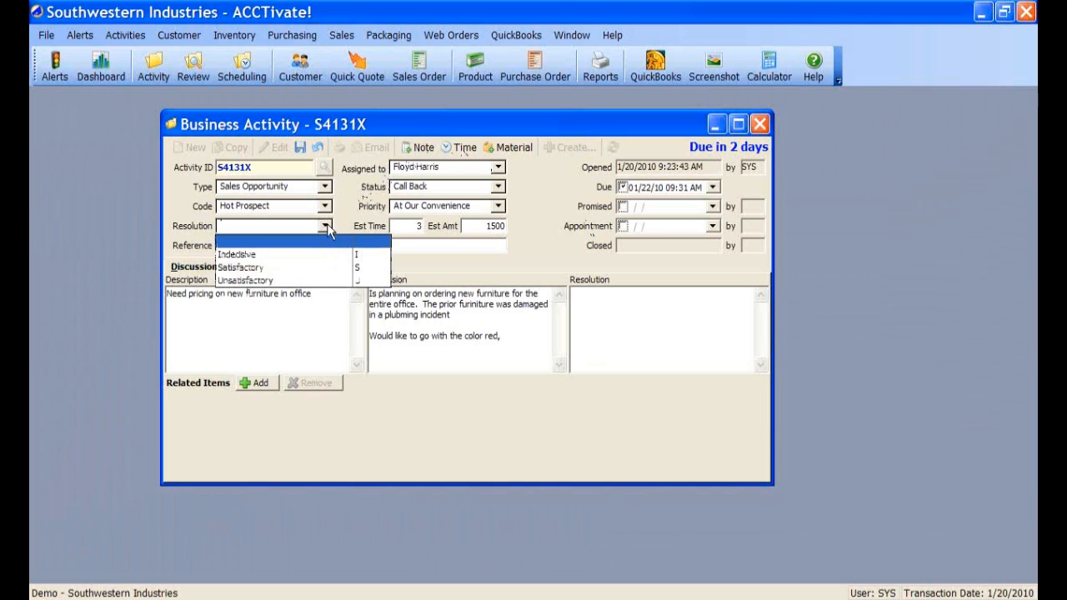
pyautogui.click(325, 226)
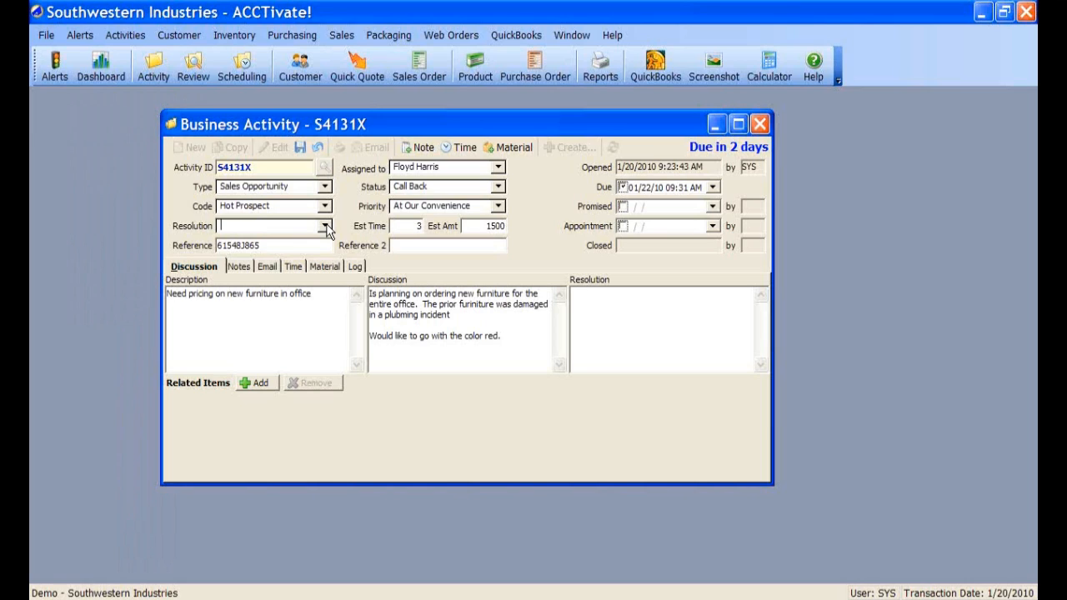
pyautogui.click(624, 354)
# - Move the Business Activity window and show the related item types available under Add
pyautogui.moveTo(391, 115); pyautogui.dragTo(356, 101)
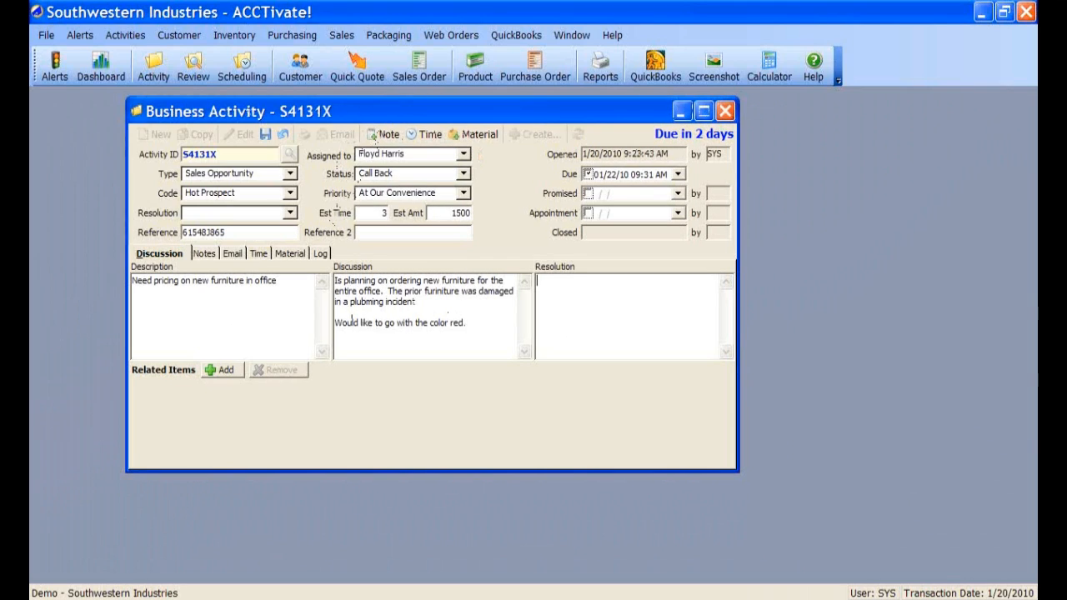
pyautogui.click(223, 371)
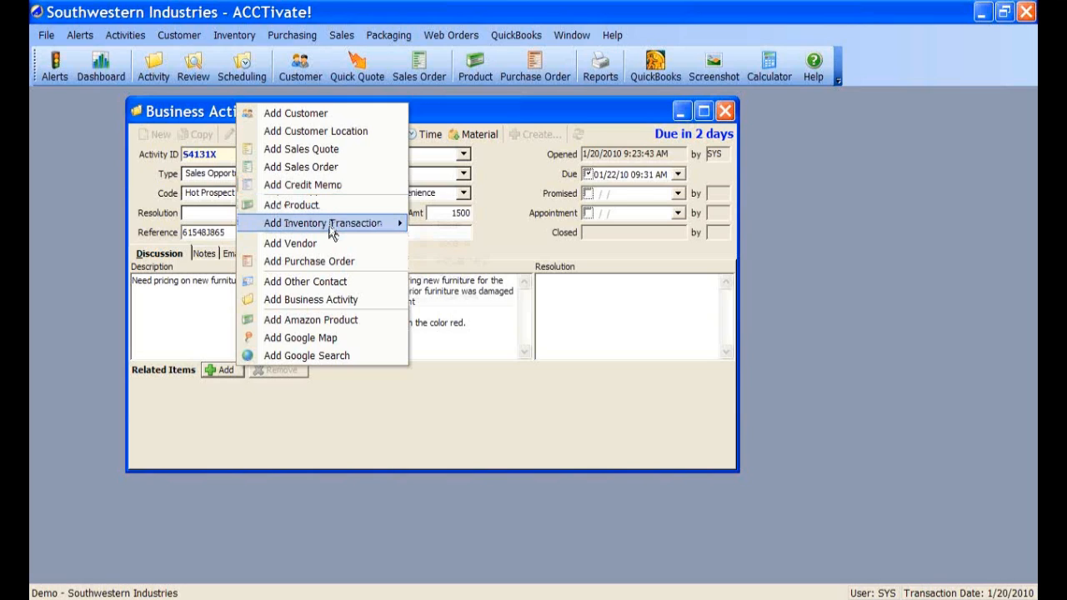
pyautogui.moveTo(331, 231)
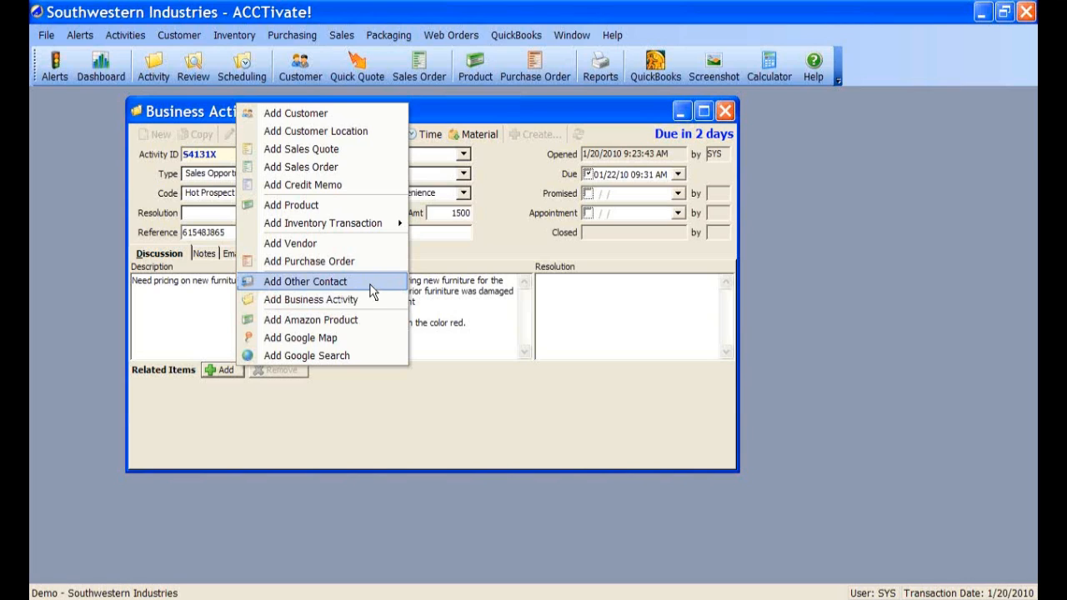
# - Attach another contact to the activity by entering the contact's name
pyautogui.click(371, 286)
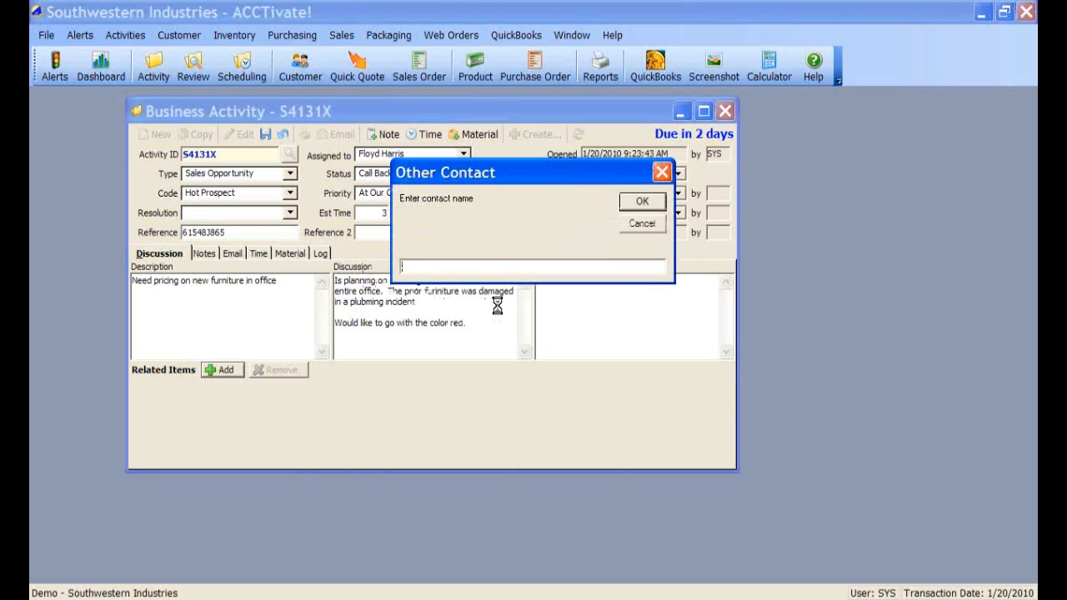
pyautogui.write('Bob Smith')
pyautogui.click(642, 201)
# - Fill in the contact's phone number and e-mail address, and review its Address tab
pyautogui.click(509, 410)
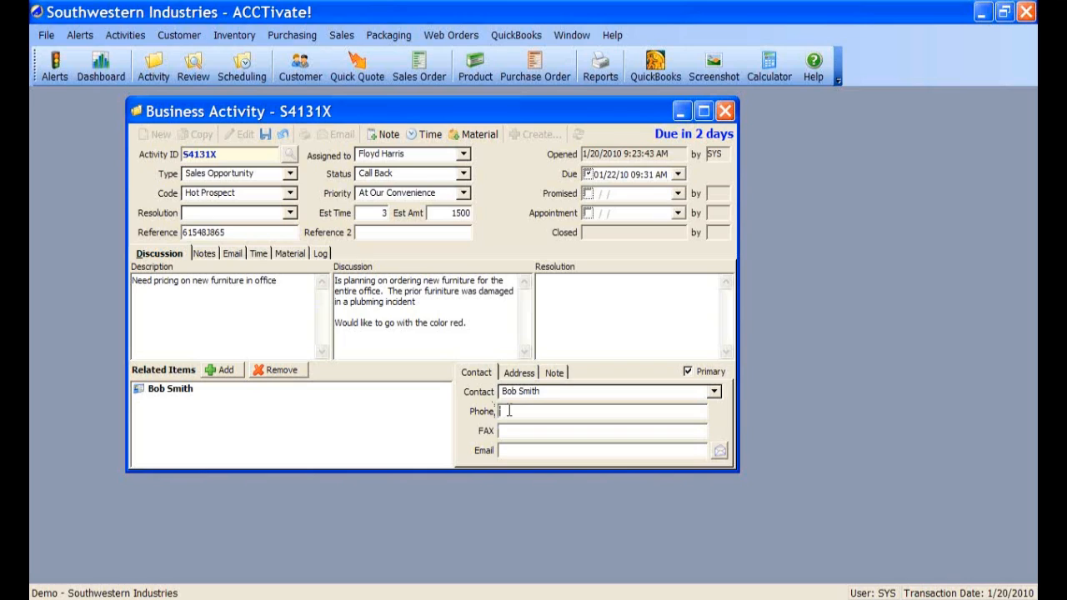
pyautogui.write('555-444')
pyautogui.write('-6687')
pyautogui.click(507, 449)
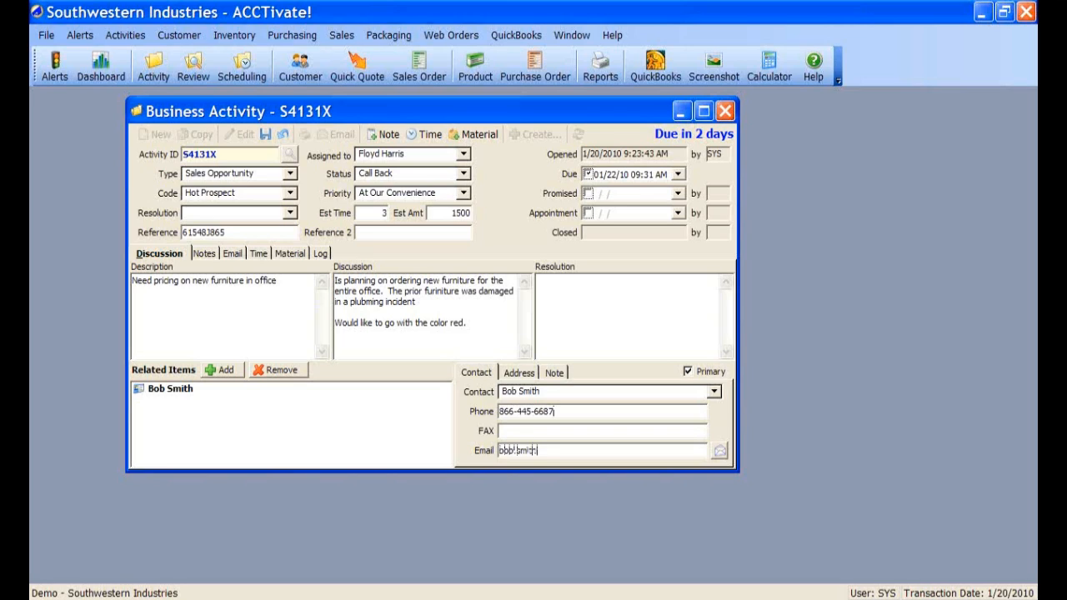
pyautogui.click(521, 374)
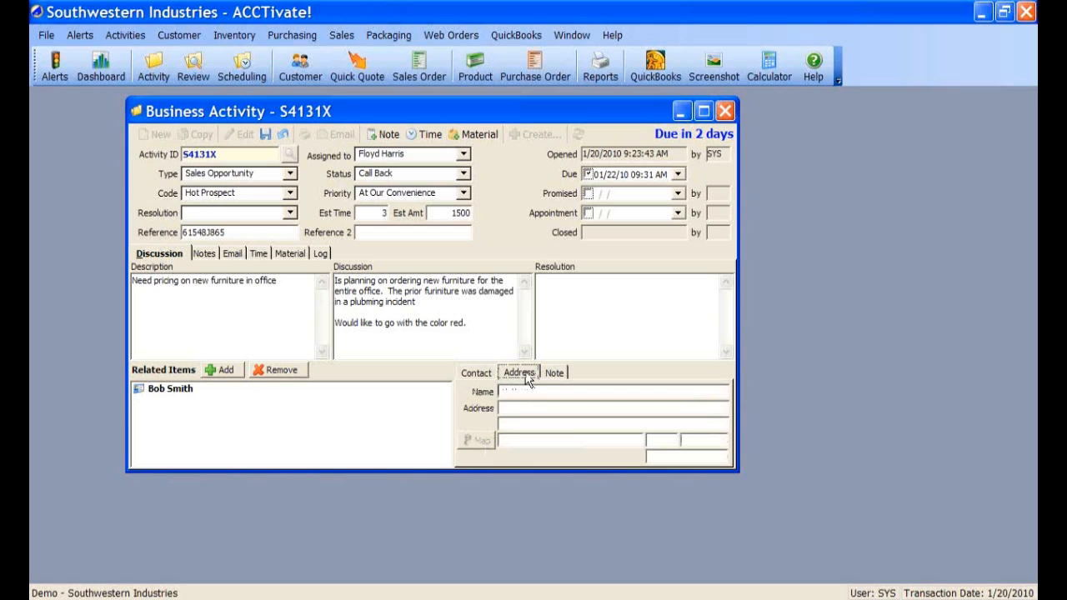
pyautogui.click(476, 374)
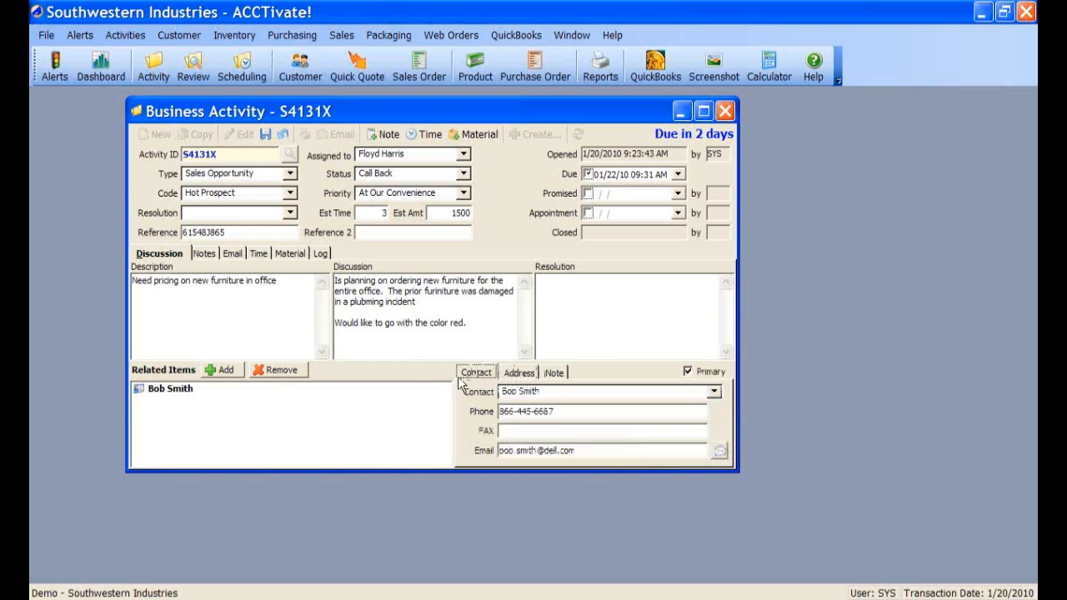
pyautogui.click(215, 371)
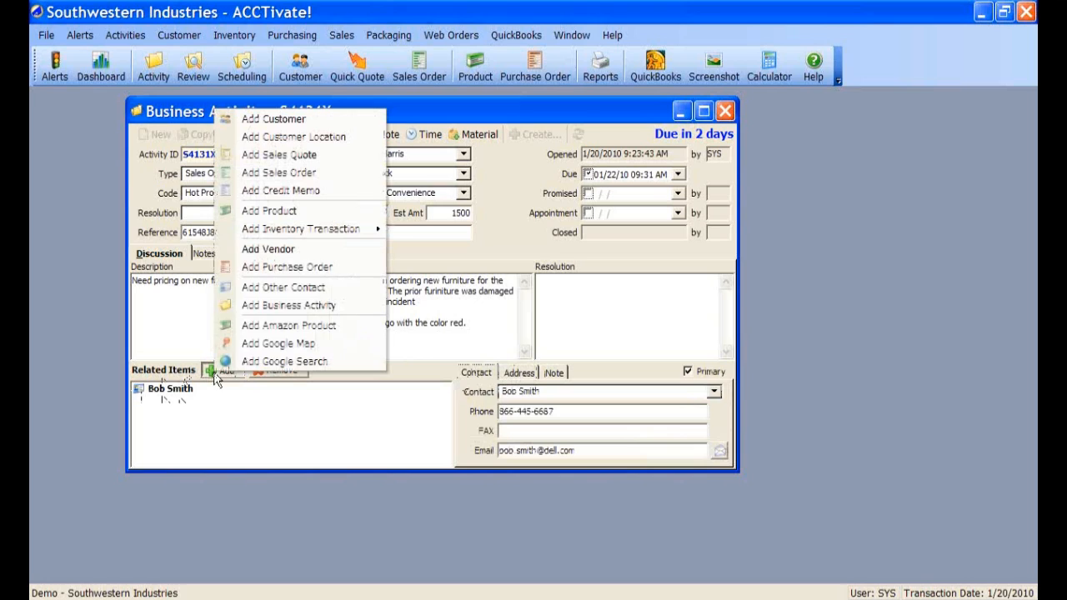
# - Attach a second contact to the activity by entering the contact's name
pyautogui.click(285, 289)
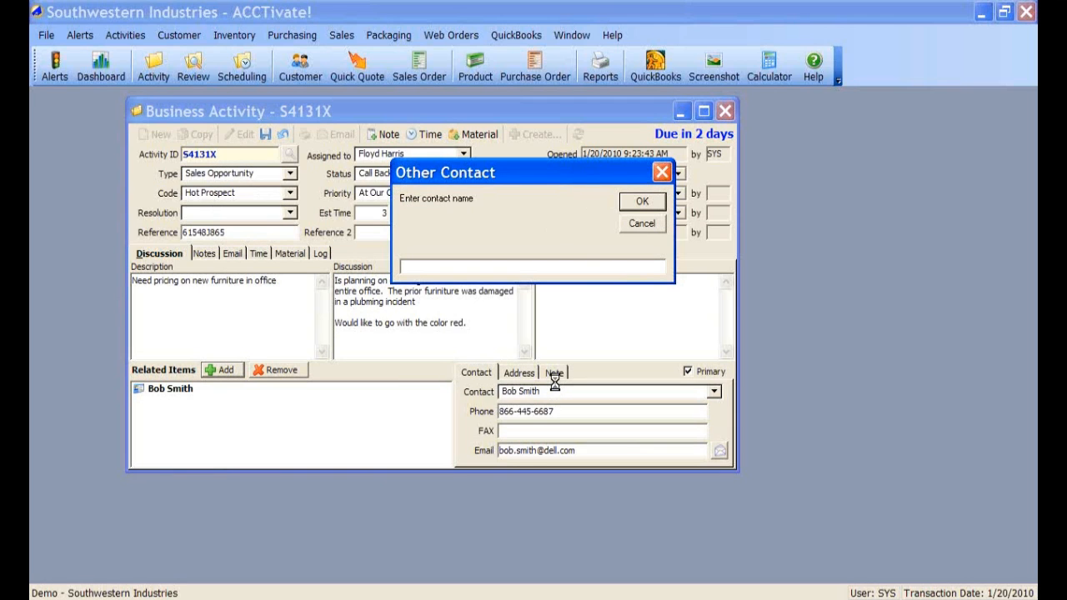
pyautogui.click(640, 203)
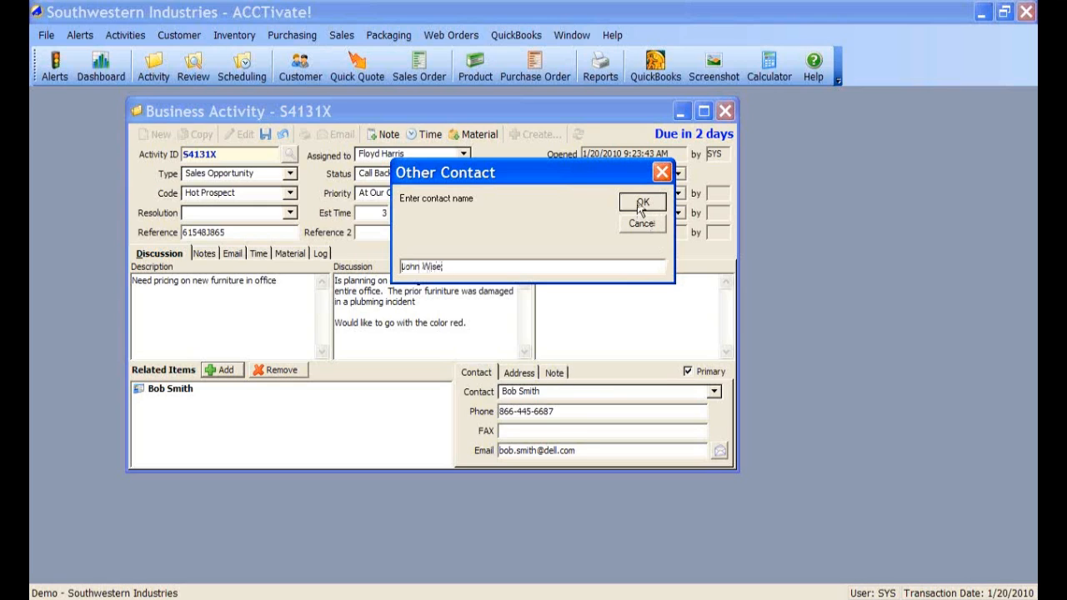
# - Fill in the second contact's phone number and e-mail address
pyautogui.click(518, 414)
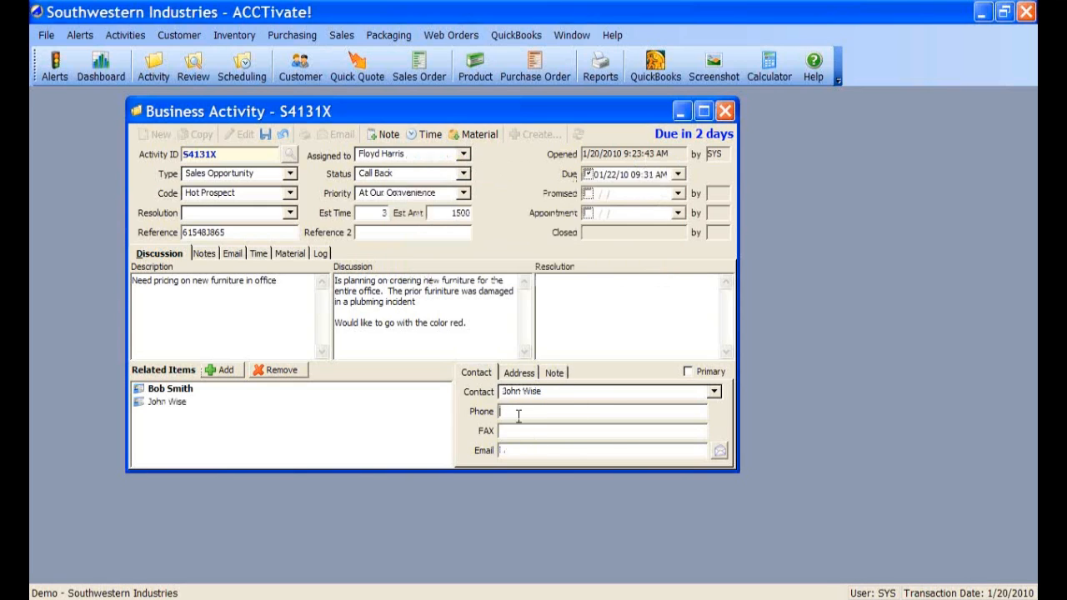
pyautogui.click(523, 450)
pyautogui.click(173, 388)
pyautogui.moveTo(171, 402); pyautogui.dragTo(183, 406)
# - Append the roles '- Dept manager' and '- Purchasing Agent' to the two contact names
pyautogui.click(171, 389)
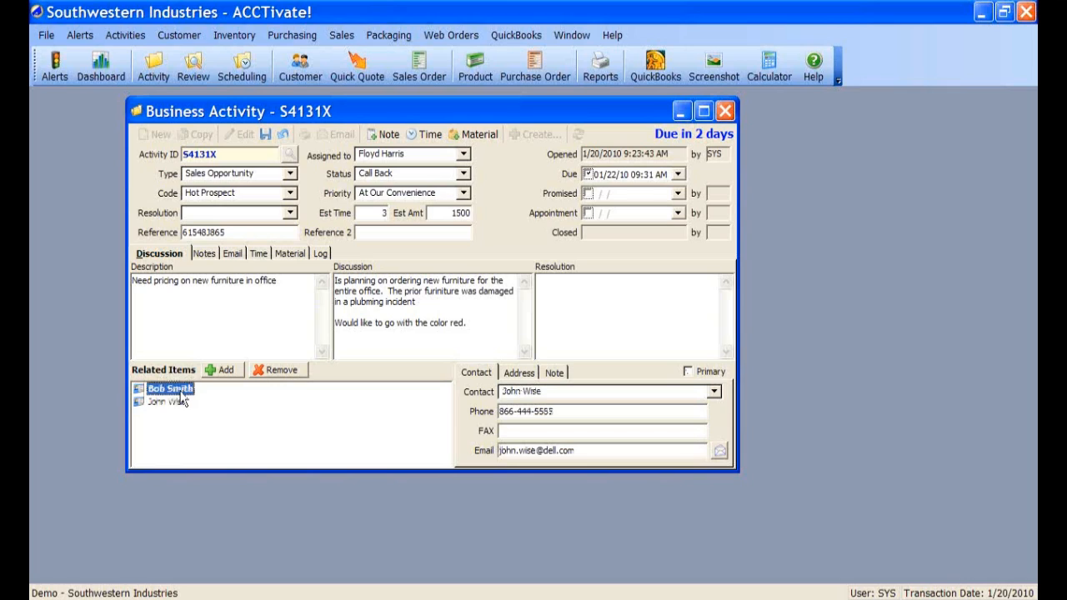
pyautogui.doubleClick(578, 392)
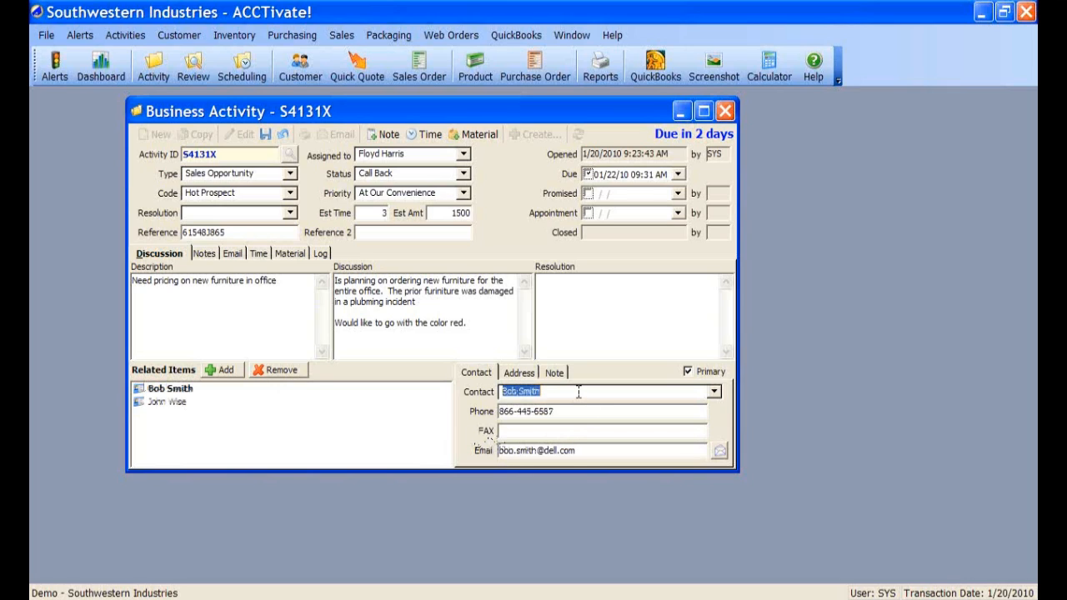
pyautogui.click(578, 392)
pyautogui.write('- D')
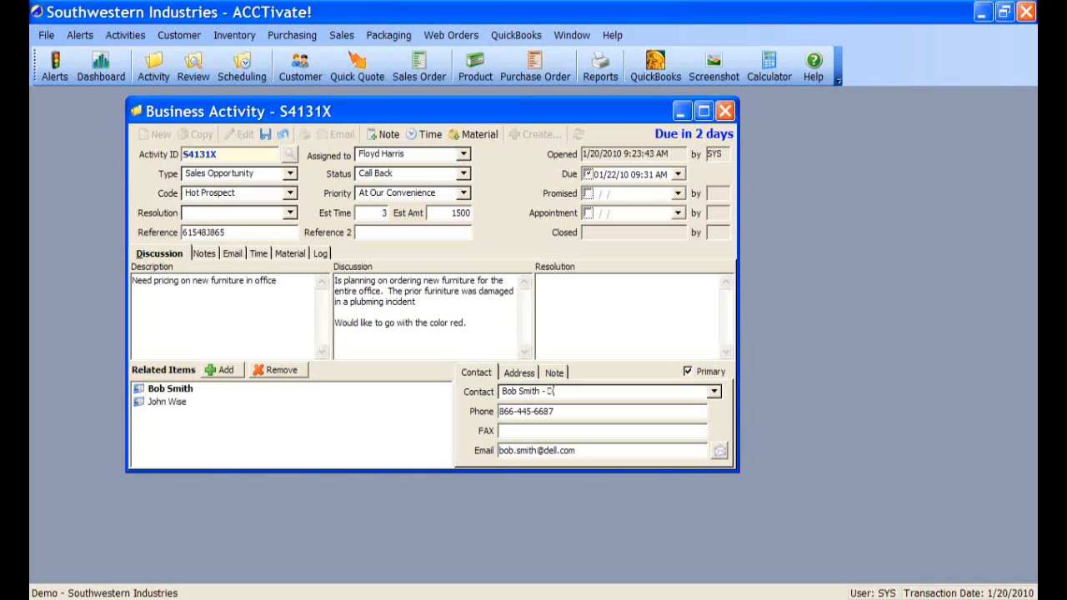
pyautogui.write('eptmanager')
pyautogui.click(169, 403)
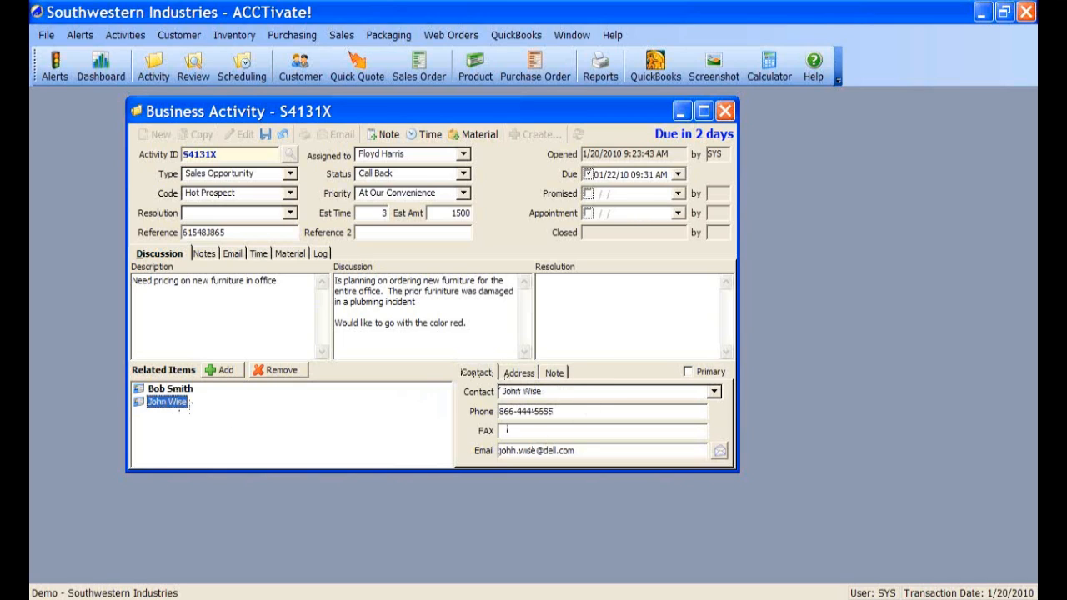
pyautogui.click(582, 391)
pyautogui.click(582, 392)
pyautogui.write('- Purc')
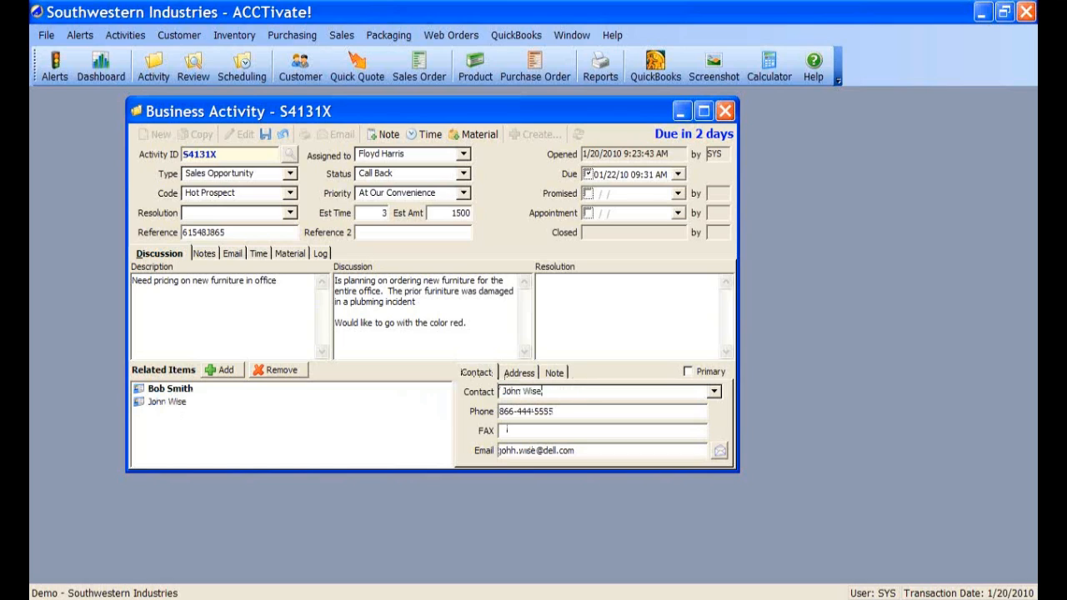
pyautogui.write('hasing Agent')
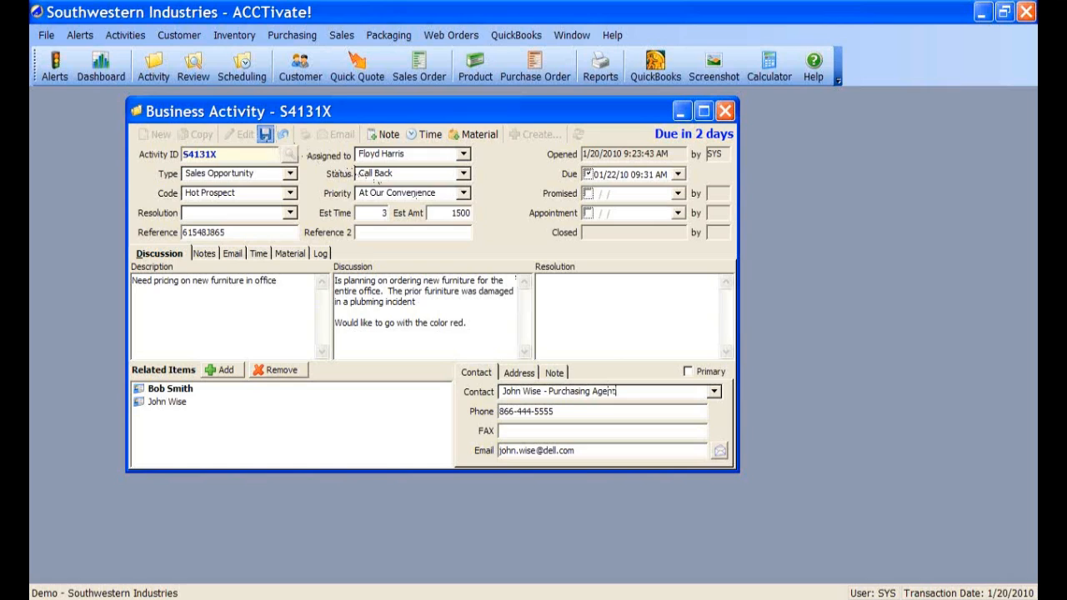
# - Save the activity, reopen it for editing, and review both related contacts
pyautogui.click(265, 135)
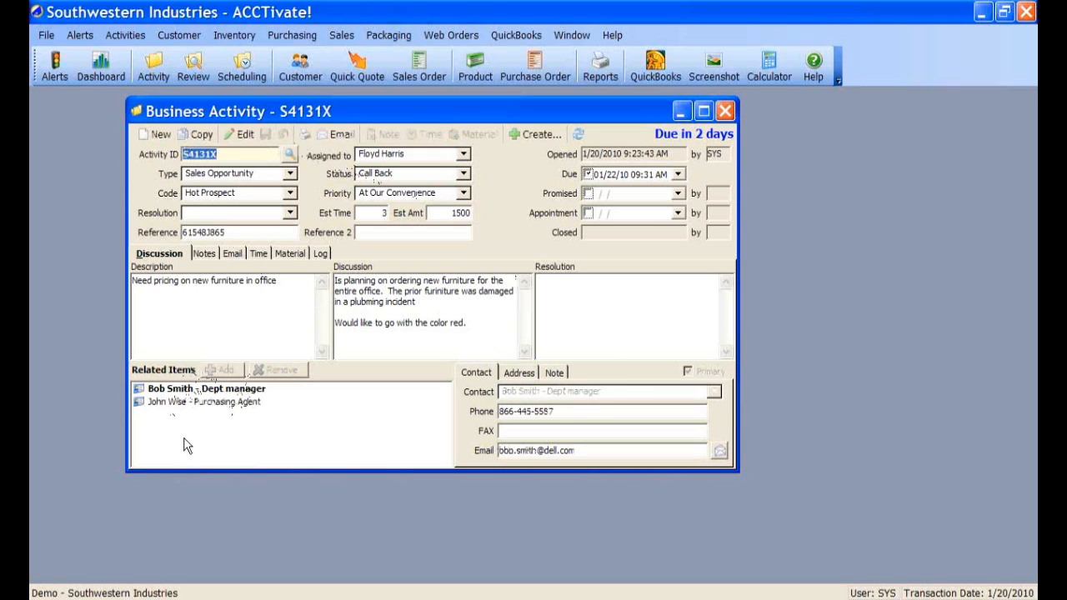
pyautogui.click(241, 134)
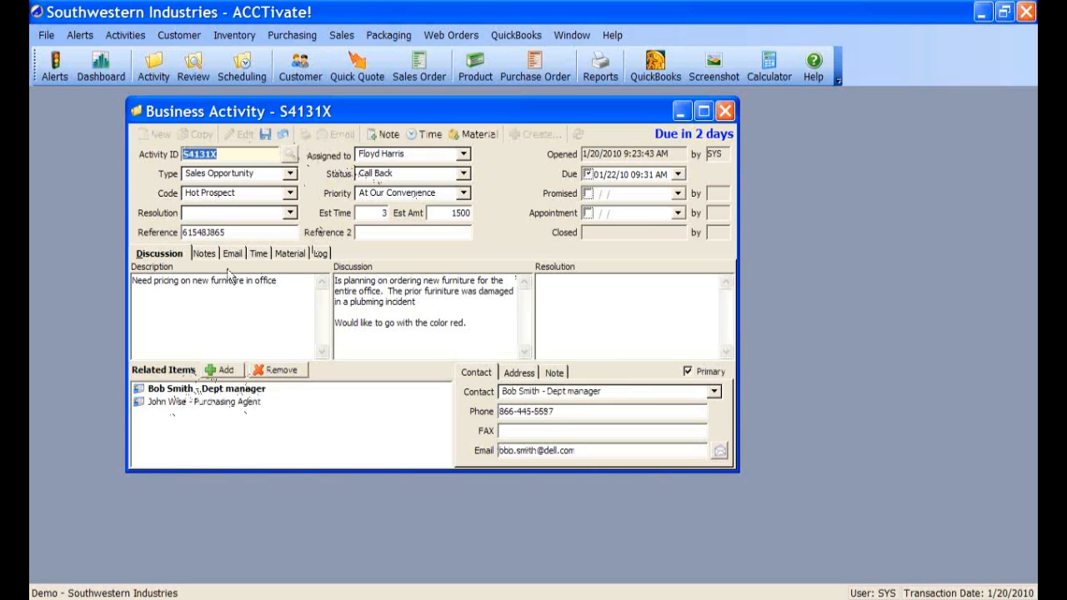
pyautogui.click(211, 390)
pyautogui.click(216, 401)
pyautogui.click(216, 391)
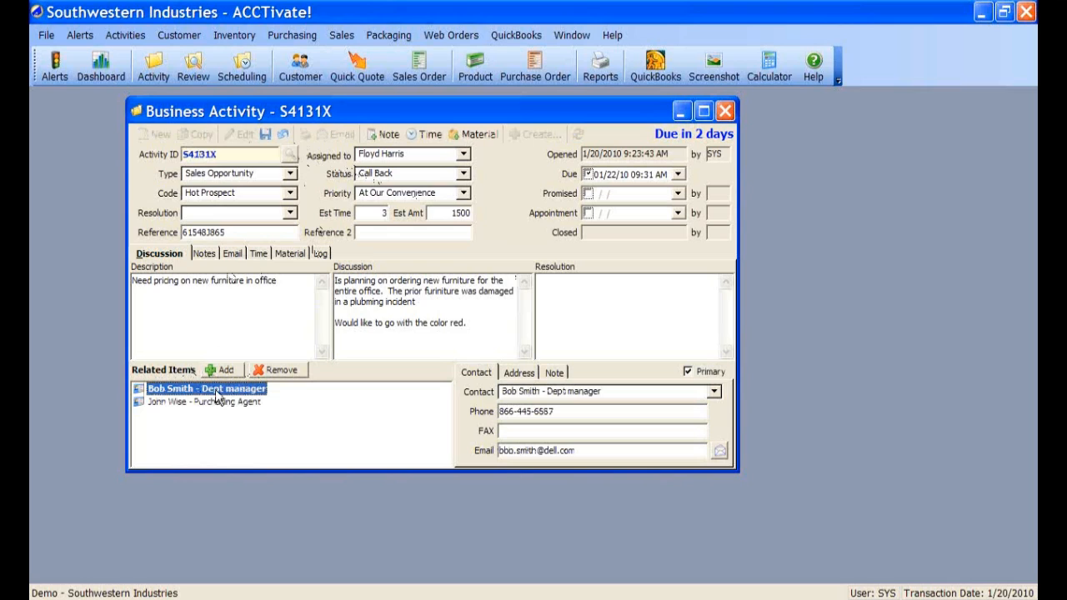
pyautogui.click(219, 370)
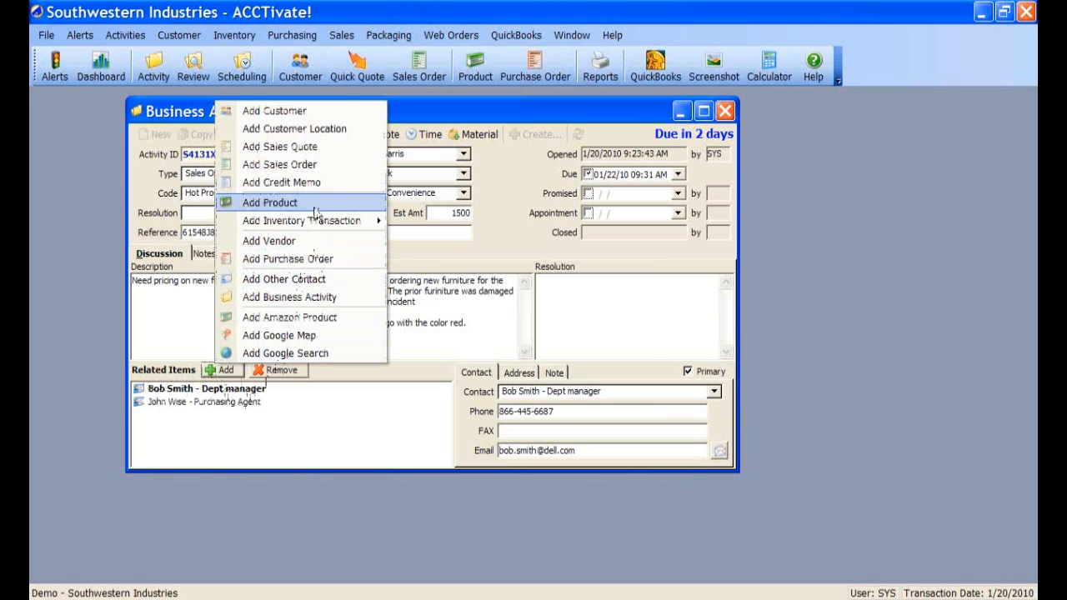
# - Link the Executive Work Table product, found by searching 'tab', to the activity
pyautogui.click(316, 214)
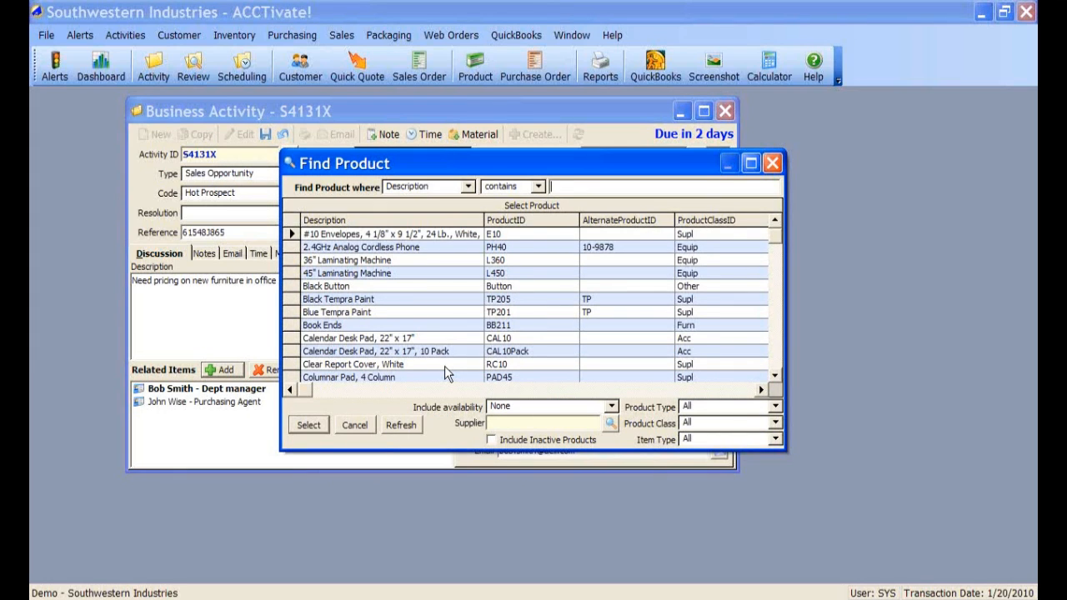
pyautogui.write('tab')
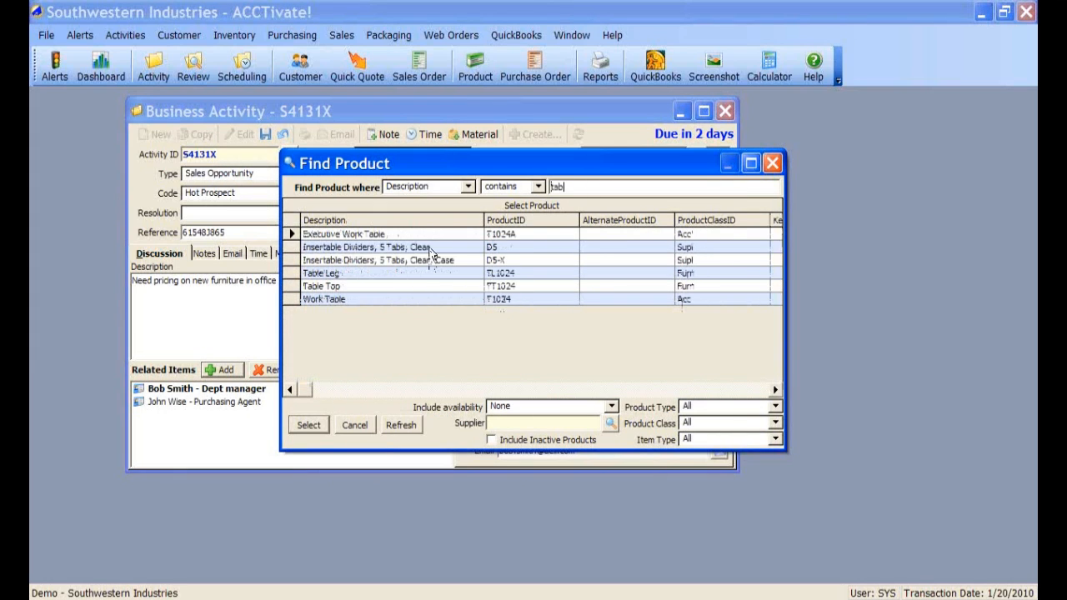
pyautogui.click(427, 237)
pyautogui.doubleClick(426, 236)
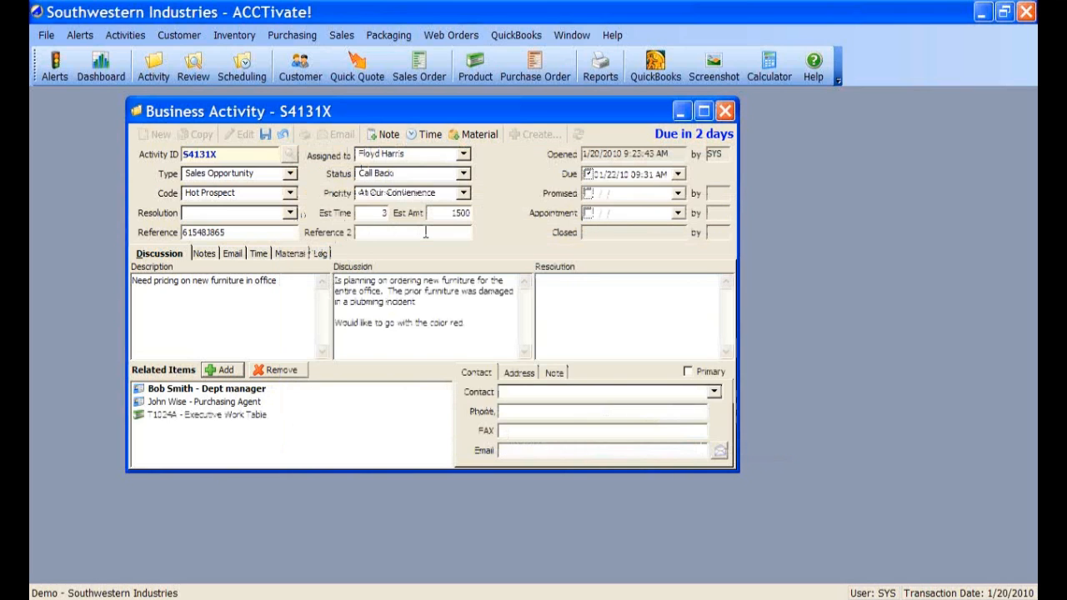
# - Link the Bob's Stores sales quote to the activity and save it
pyautogui.click(237, 371)
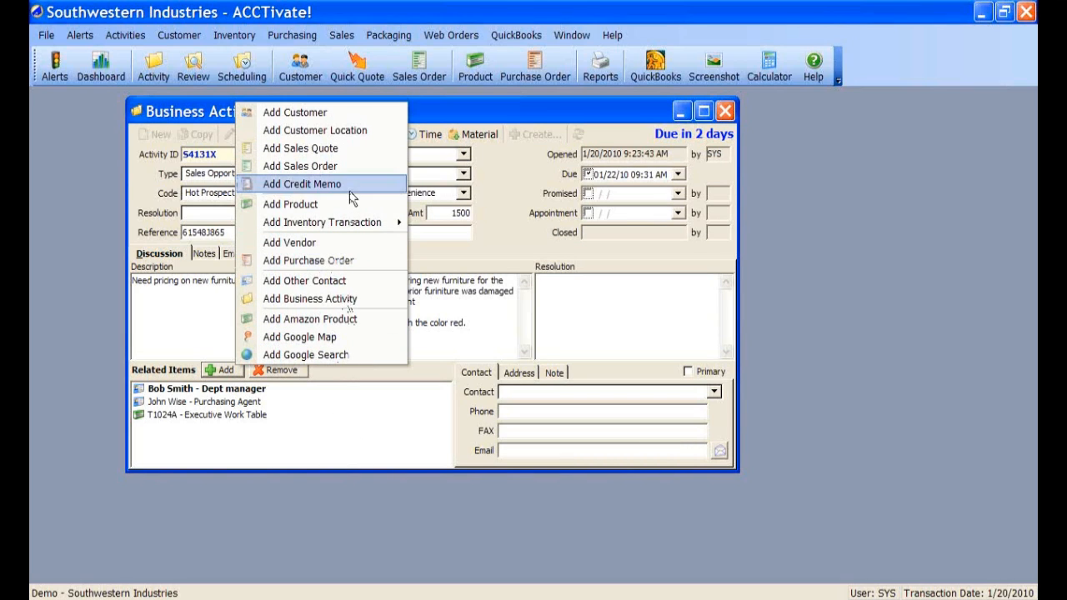
pyautogui.click(360, 149)
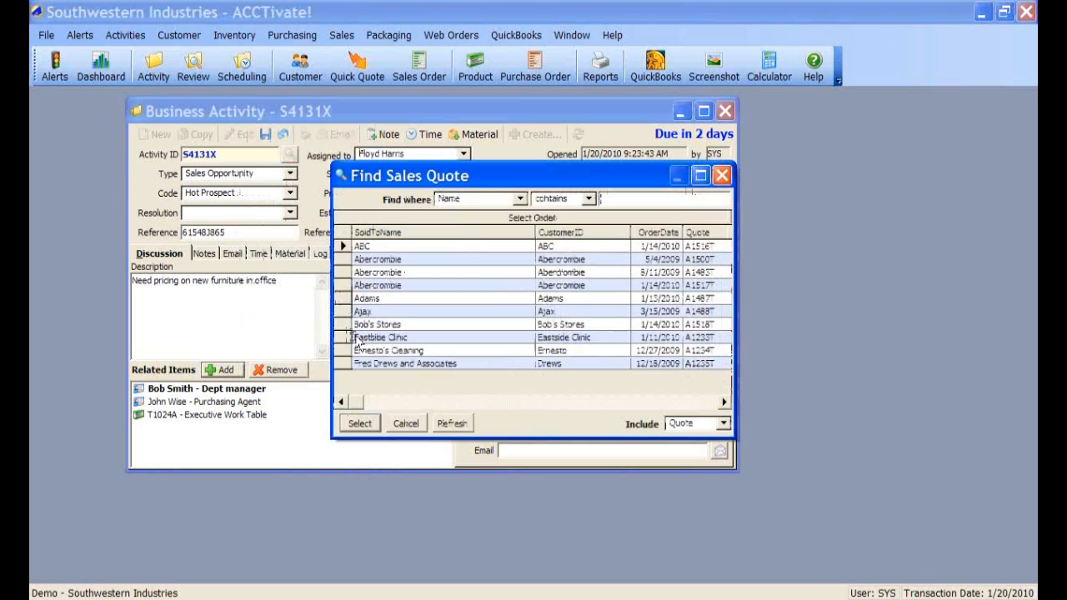
pyautogui.doubleClick(377, 325)
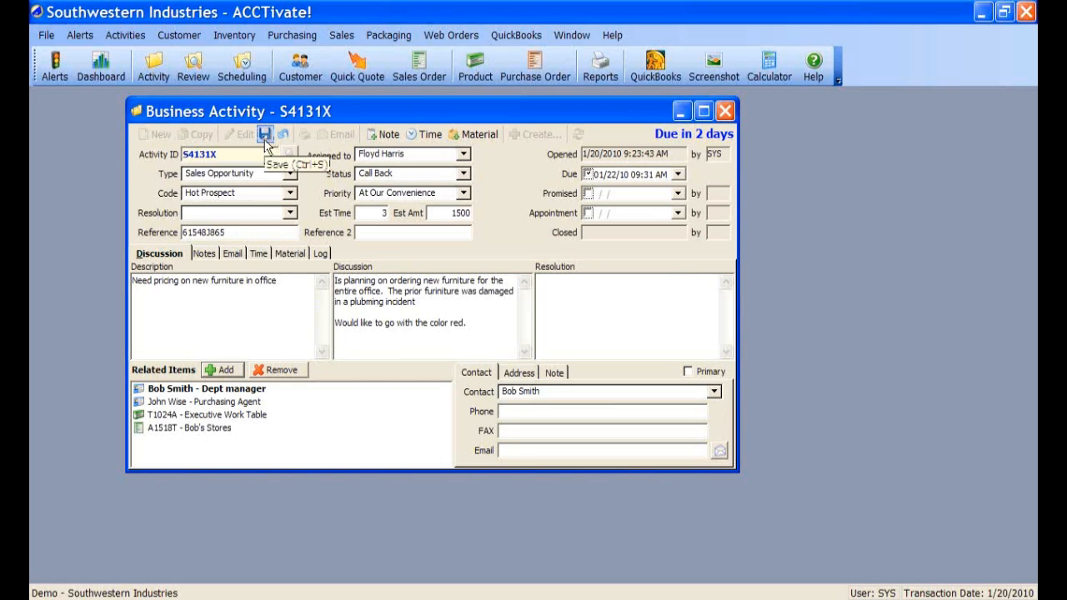
pyautogui.click(265, 136)
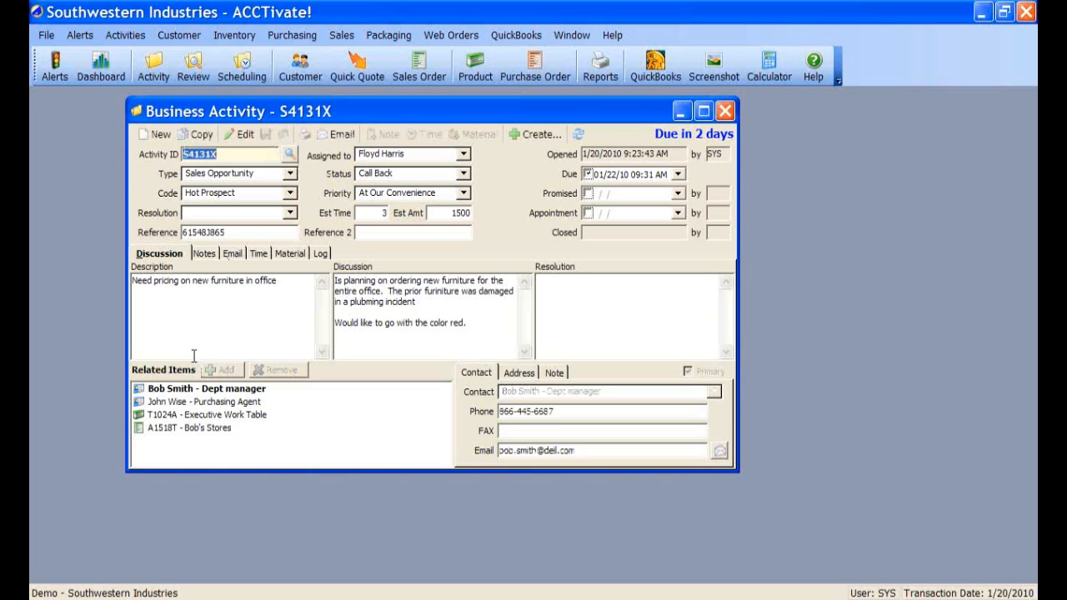
# - Put saved activity S4131X back into edit mode and show its empty Notes list
pyautogui.click(241, 136)
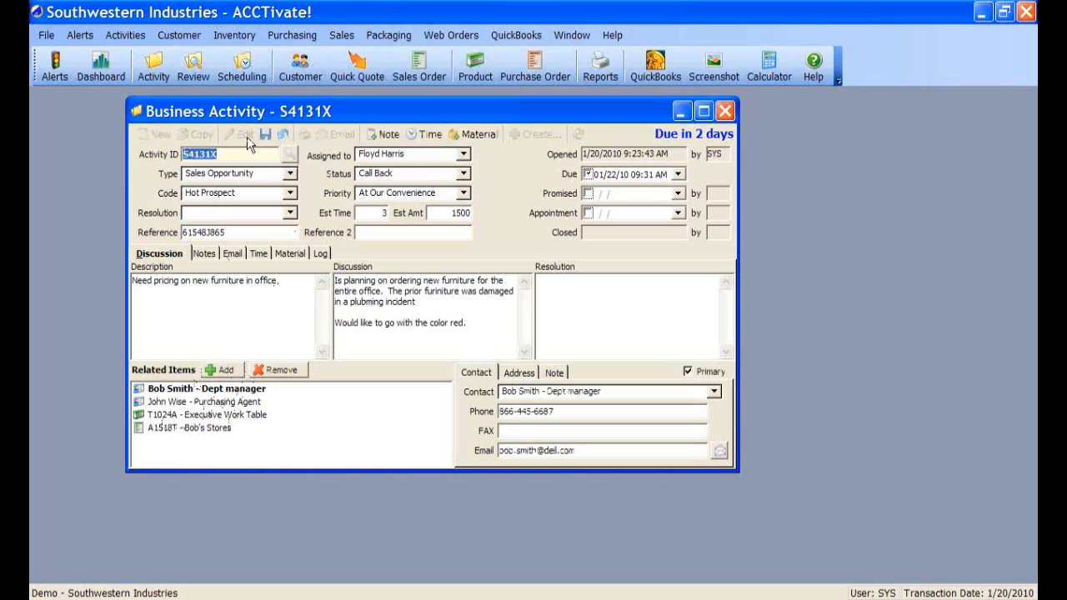
pyautogui.click(204, 253)
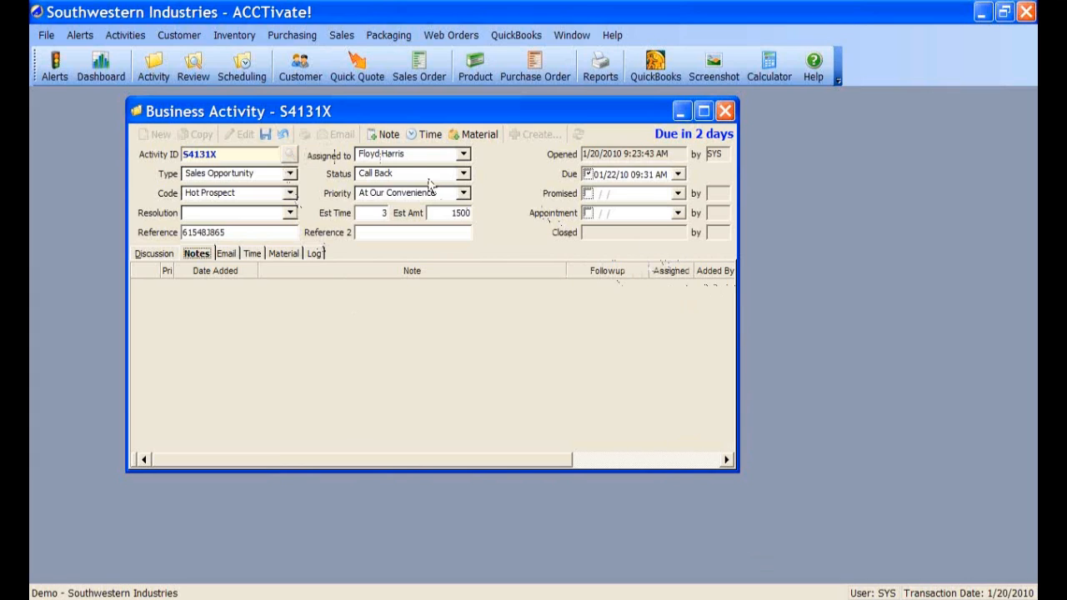
# - Add the note 'This is just a note' to activity S4131X
pyautogui.click(389, 137)
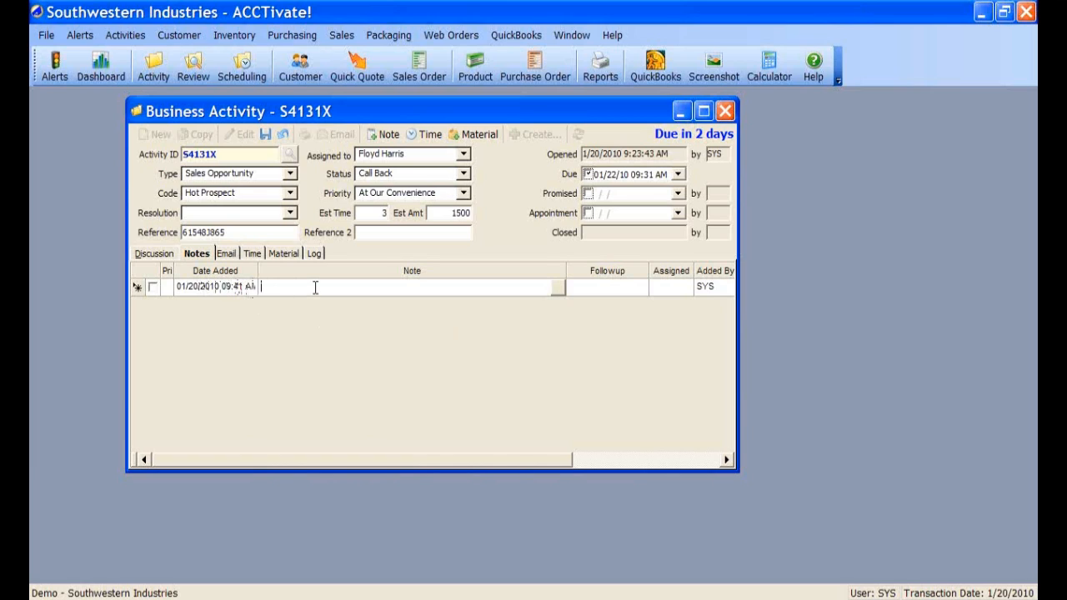
pyautogui.write('This is just a note')
pyautogui.click(288, 289)
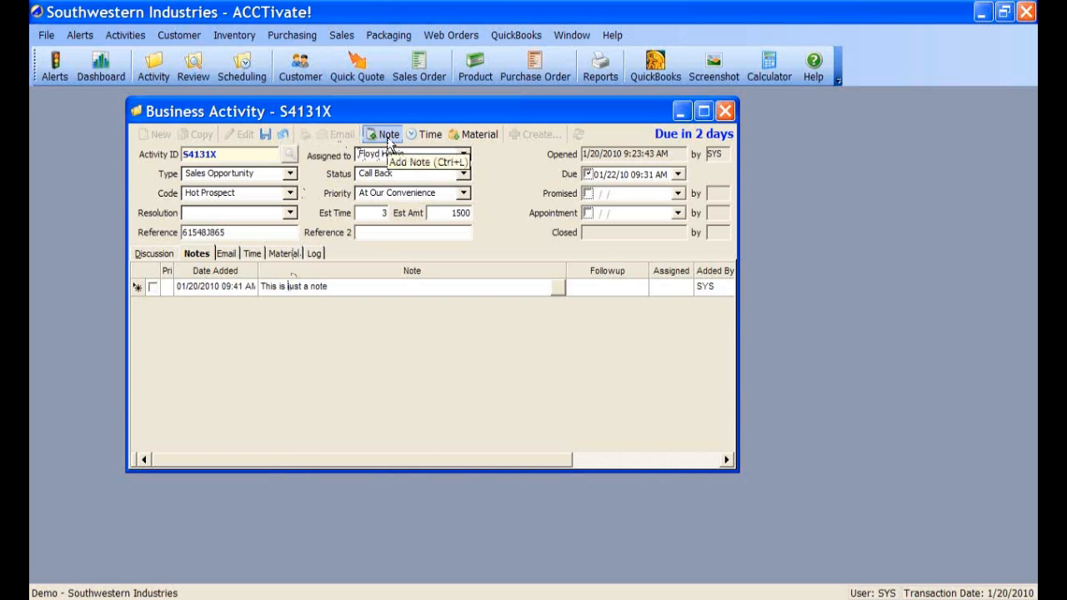
# - Add the note 'Please send a custalog to this customer' with follow-up 1/21/2010 assigned to PS
pyautogui.click(387, 135)
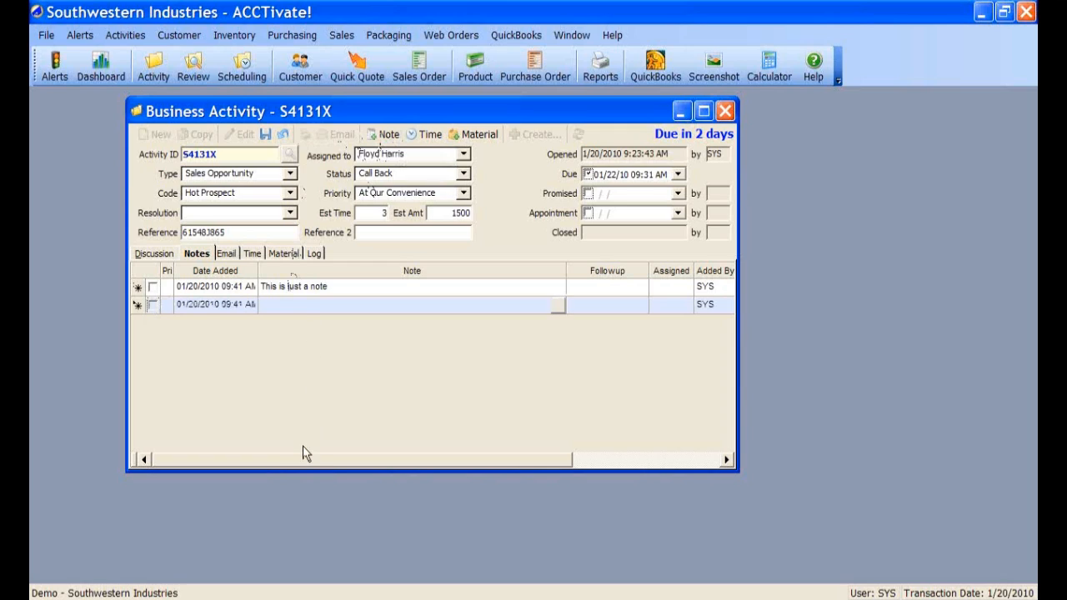
pyautogui.write('Please send a cust')
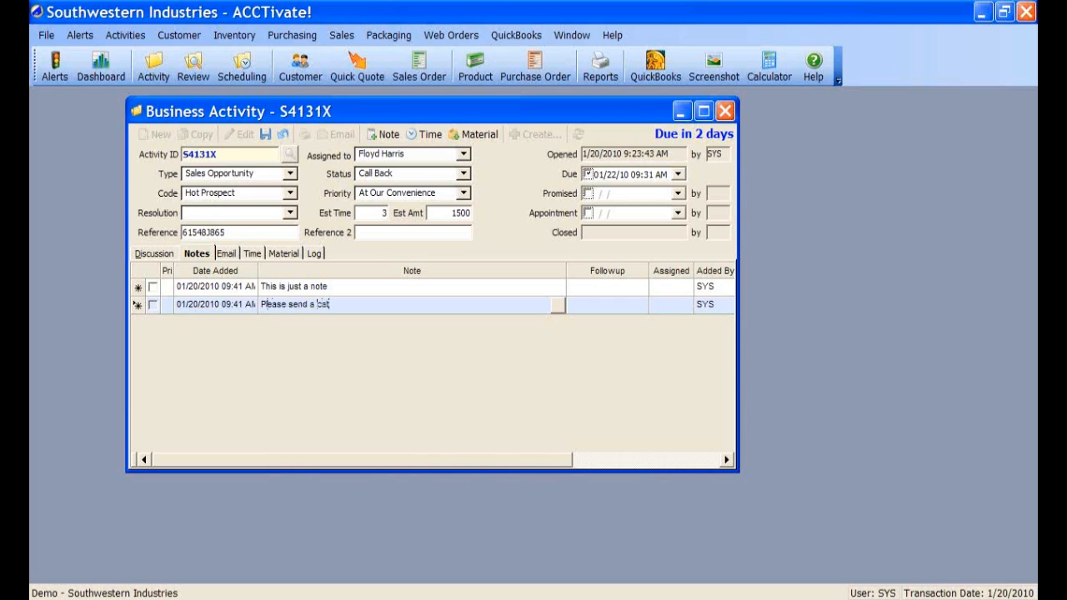
pyautogui.press('BackSpace')
pyautogui.press('BackSpace')
pyautogui.press('BackSpace')
pyautogui.write('atalog to this customer')
pyautogui.click(640, 305)
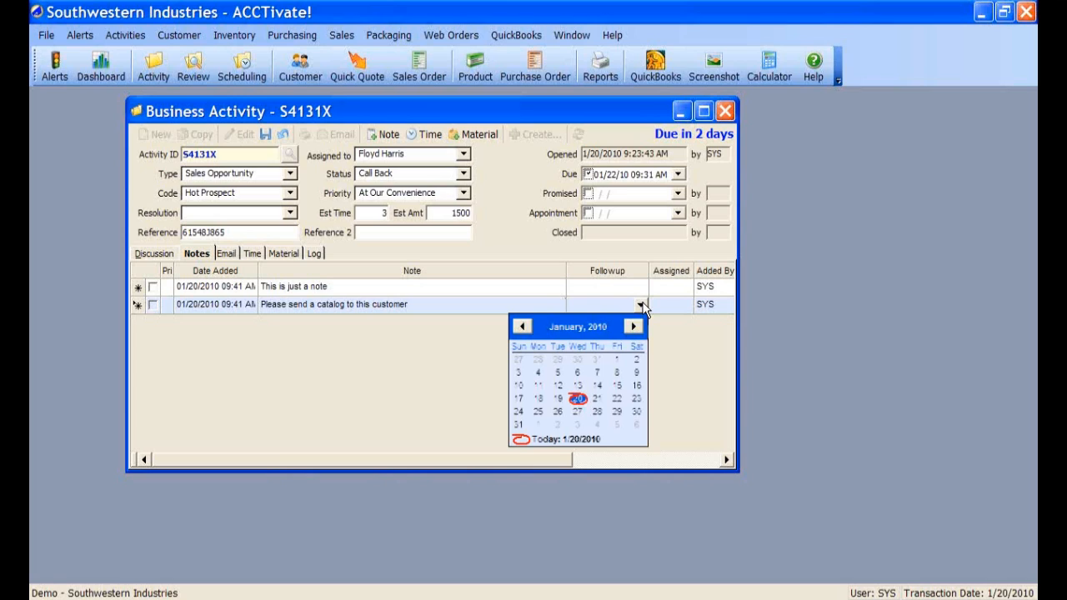
pyautogui.click(597, 400)
pyautogui.click(686, 306)
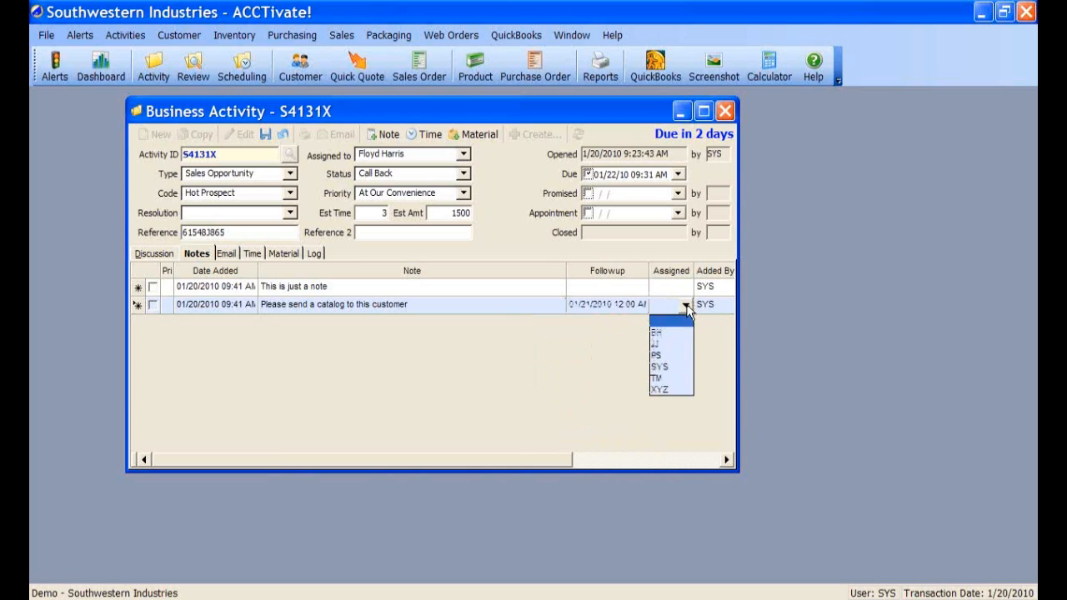
pyautogui.click(671, 383)
pyautogui.click(686, 305)
pyautogui.click(661, 357)
pyautogui.click(487, 286)
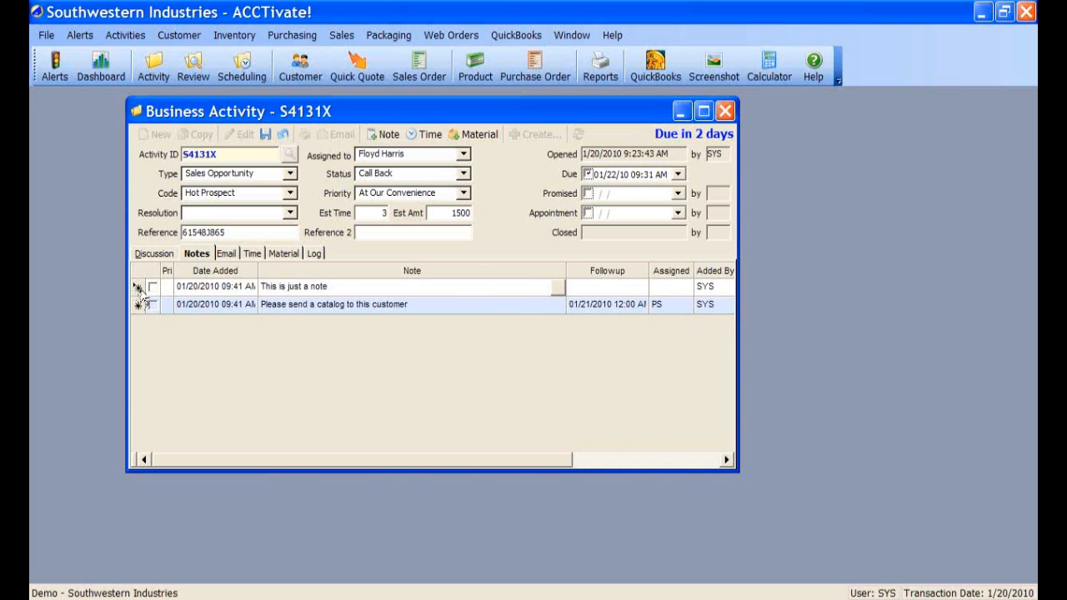
# - Save the activity with both notes and move its window aside
pyautogui.click(137, 287)
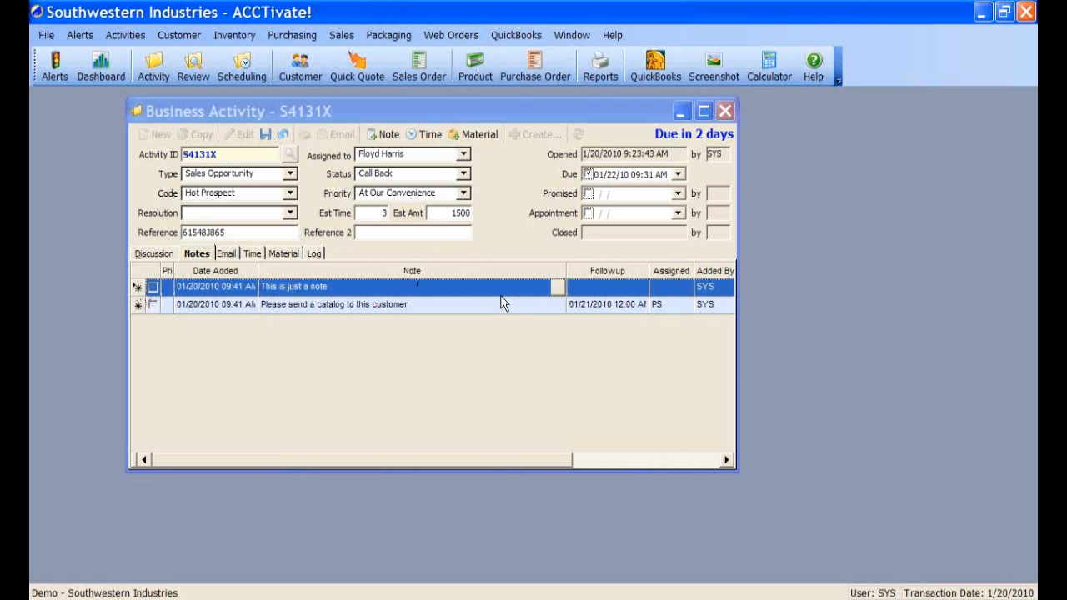
pyautogui.click(460, 304)
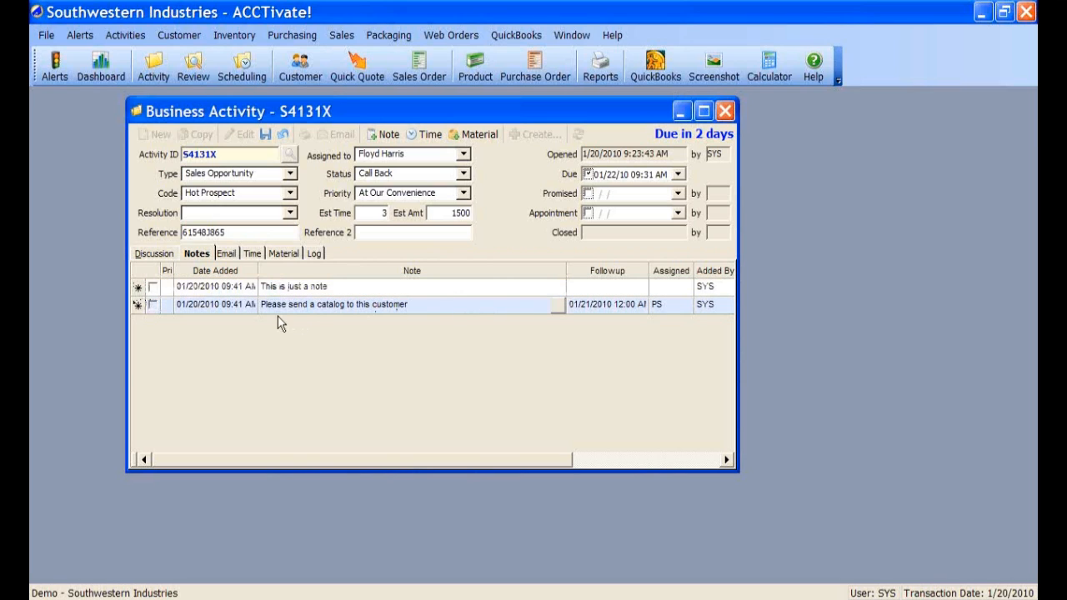
pyautogui.click(265, 134)
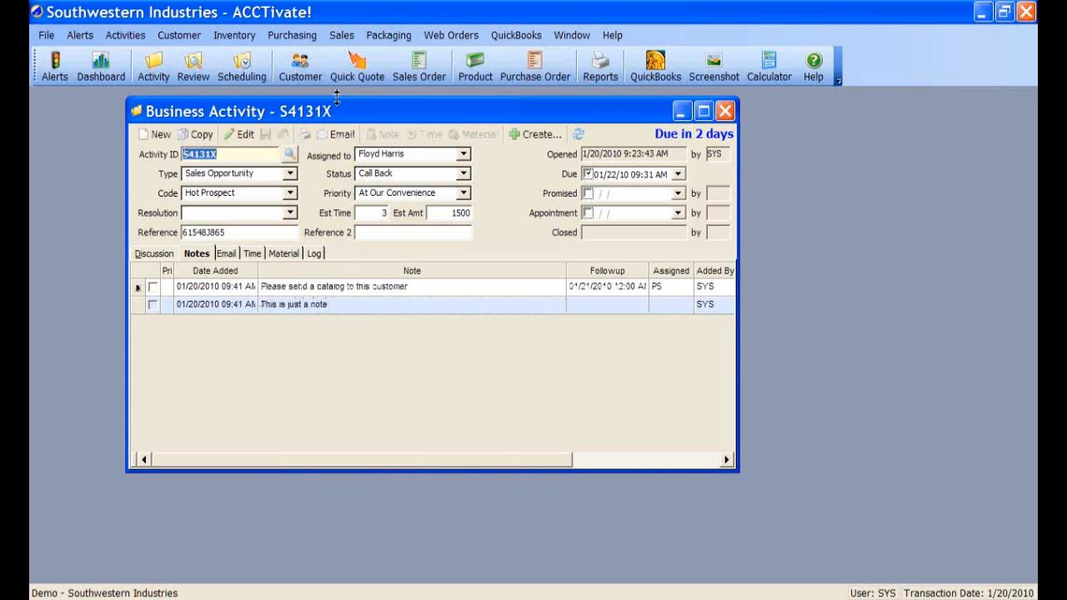
pyautogui.moveTo(335, 104); pyautogui.dragTo(504, 125)
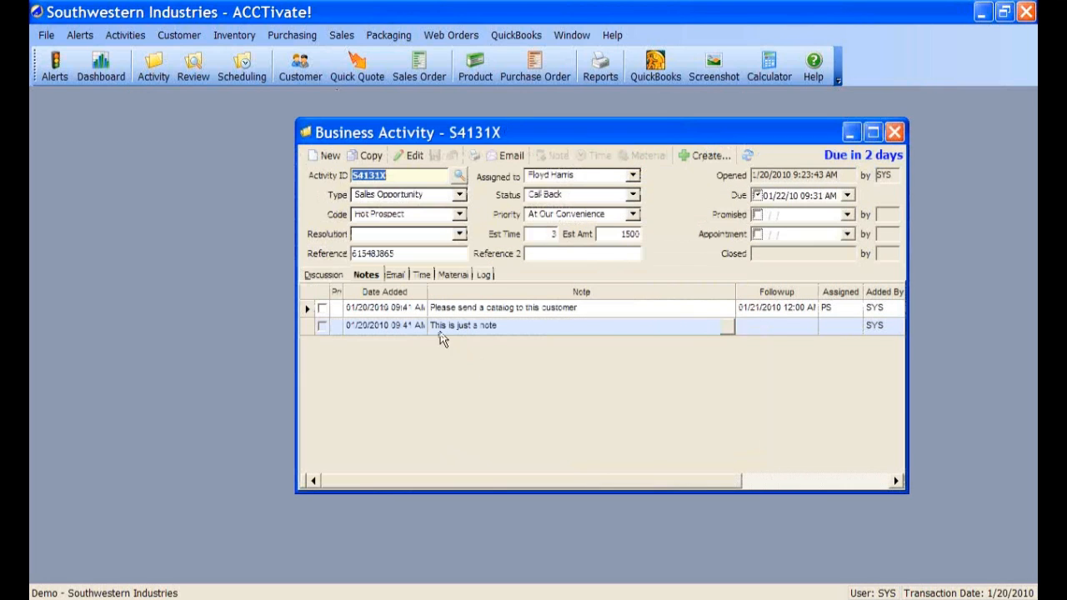
# - List Business Alerts reminders for PS, close the activity window, and select the S4131X reminder
pyautogui.click(82, 37)
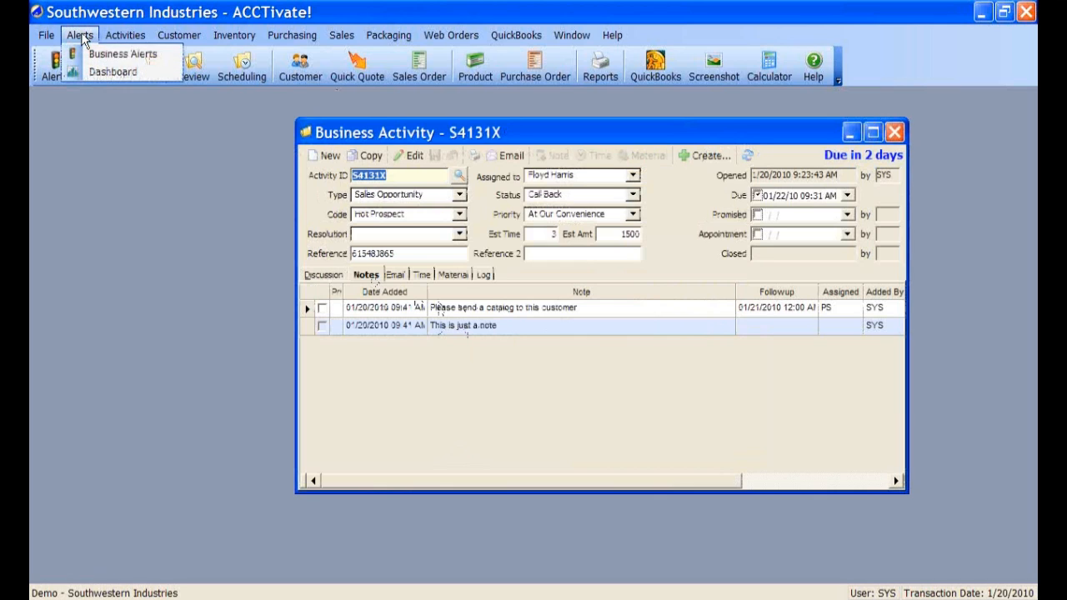
pyautogui.click(97, 55)
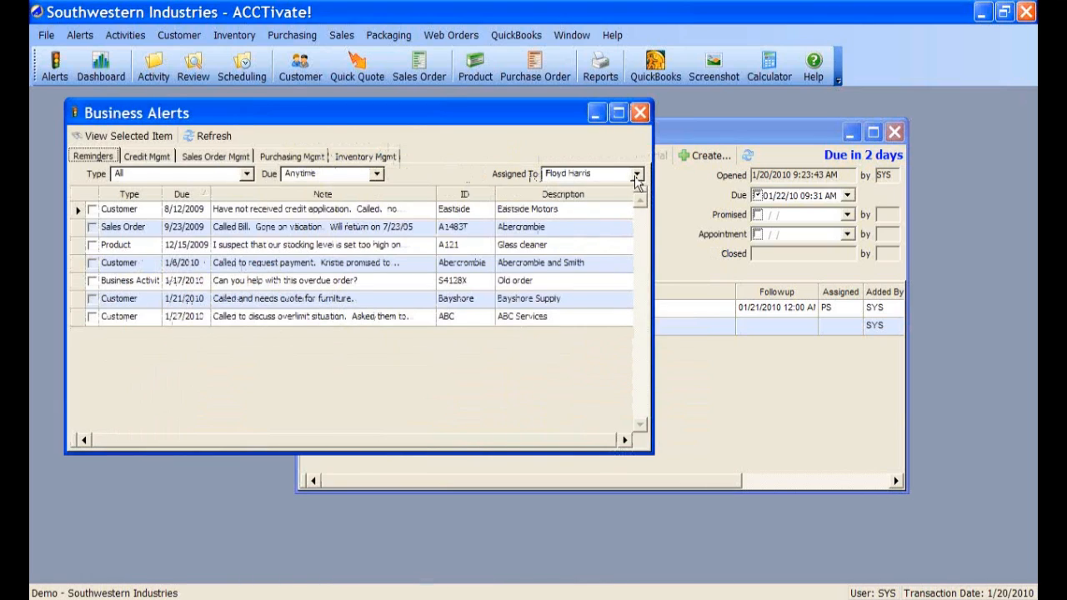
pyautogui.click(636, 173)
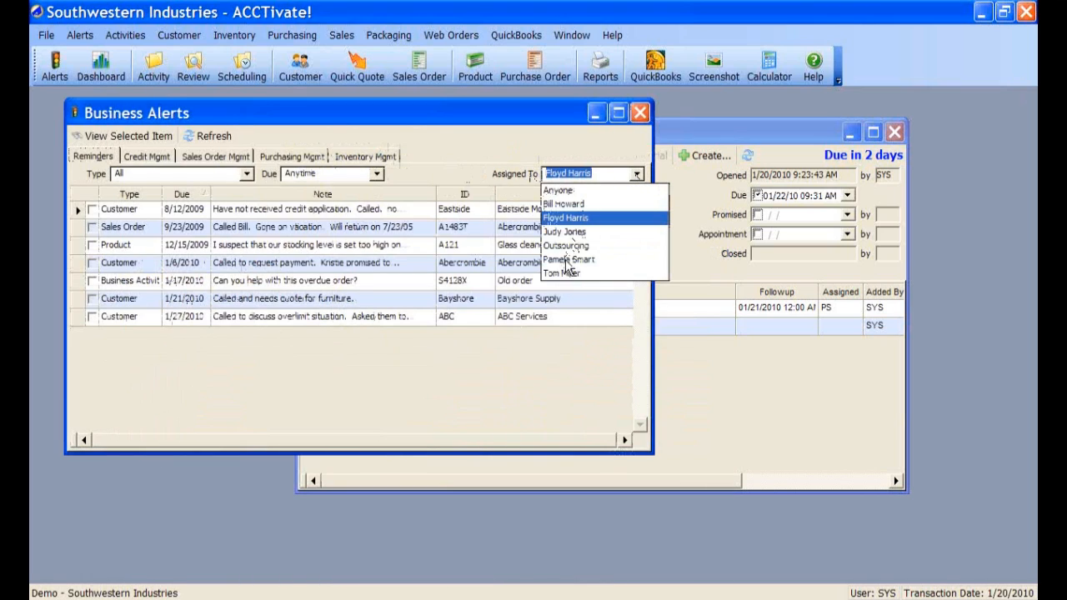
pyautogui.click(566, 259)
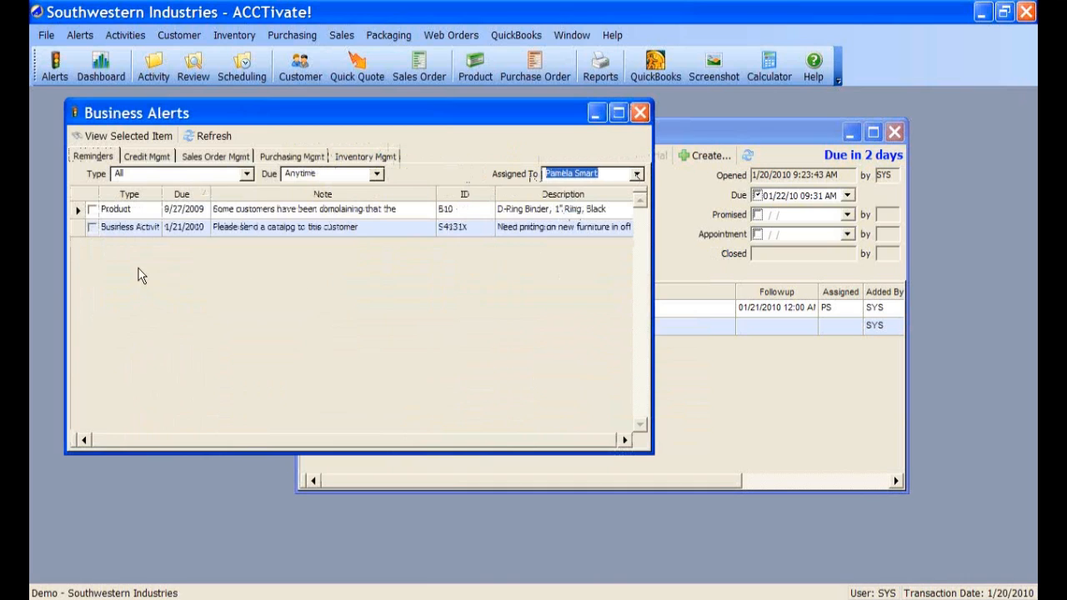
pyautogui.click(894, 132)
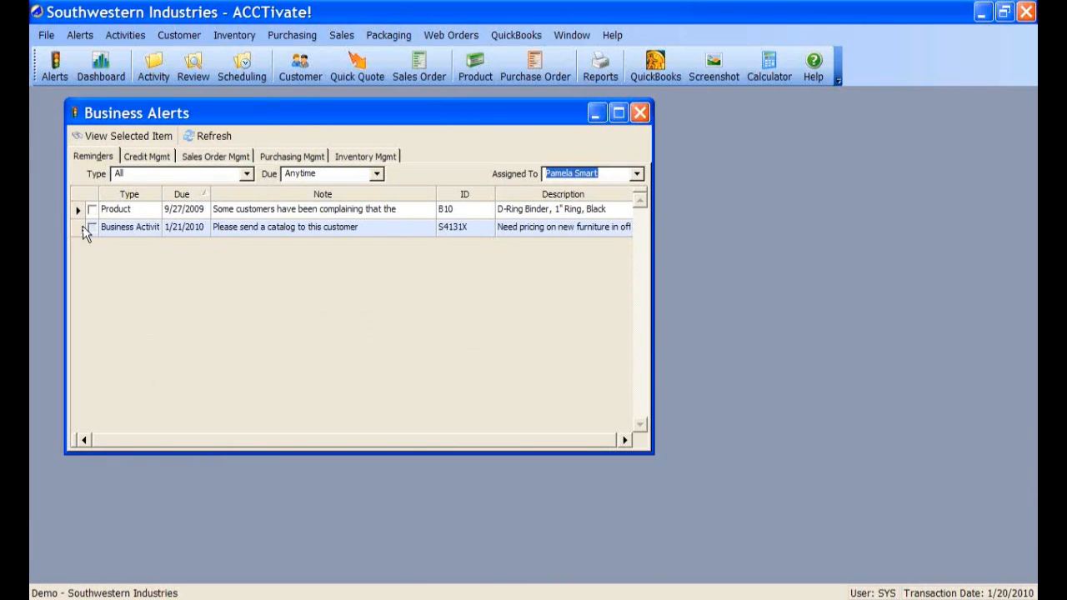
pyautogui.click(83, 227)
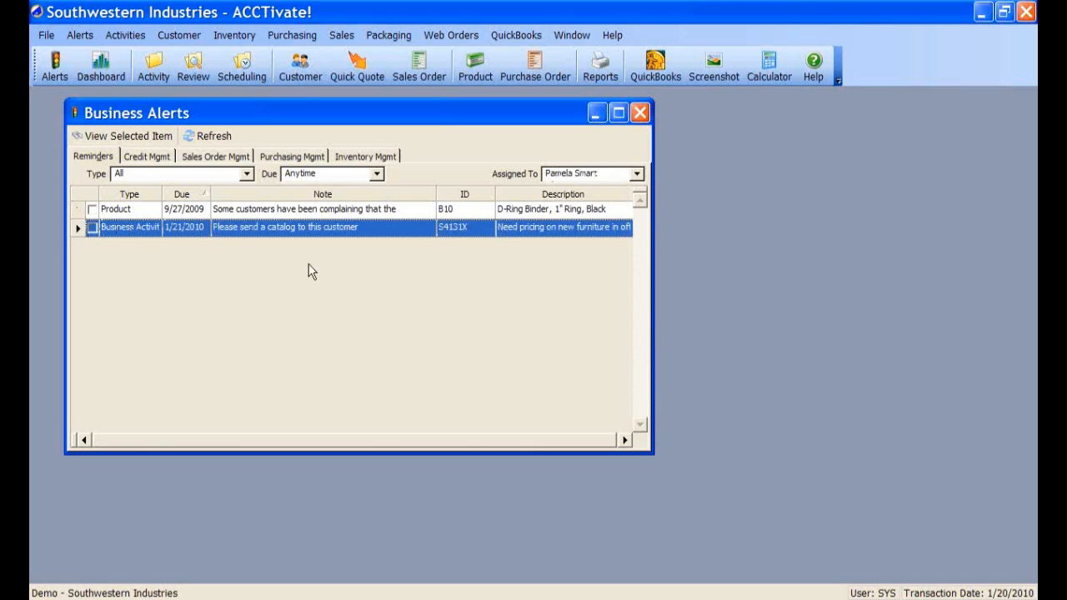
# - Reopen S4131X from its reminder for editing and check off the catalog-request note
pyautogui.doubleClick(81, 230)
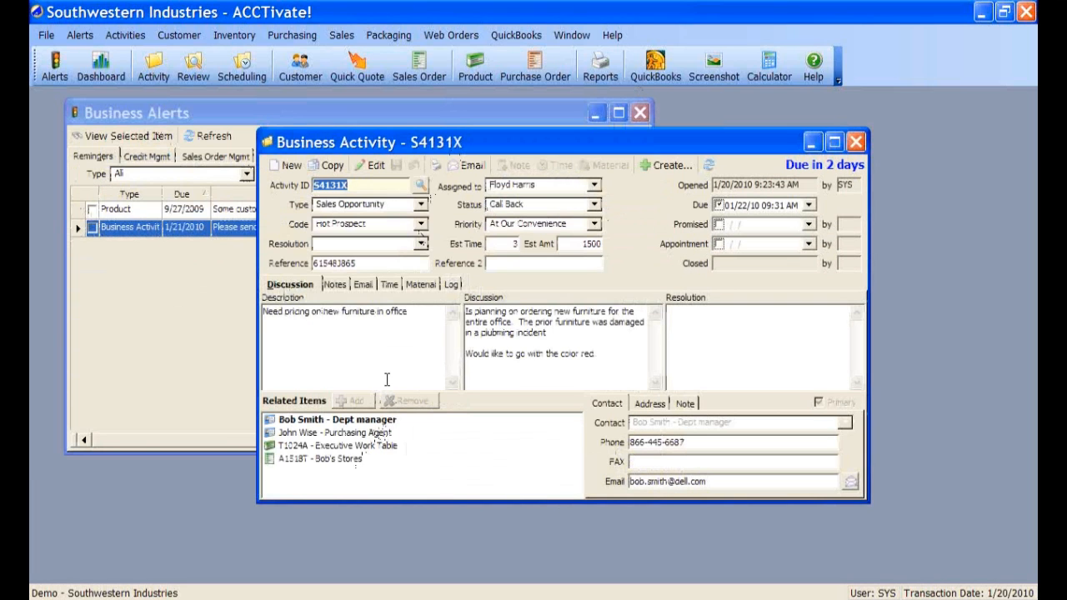
pyautogui.click(335, 285)
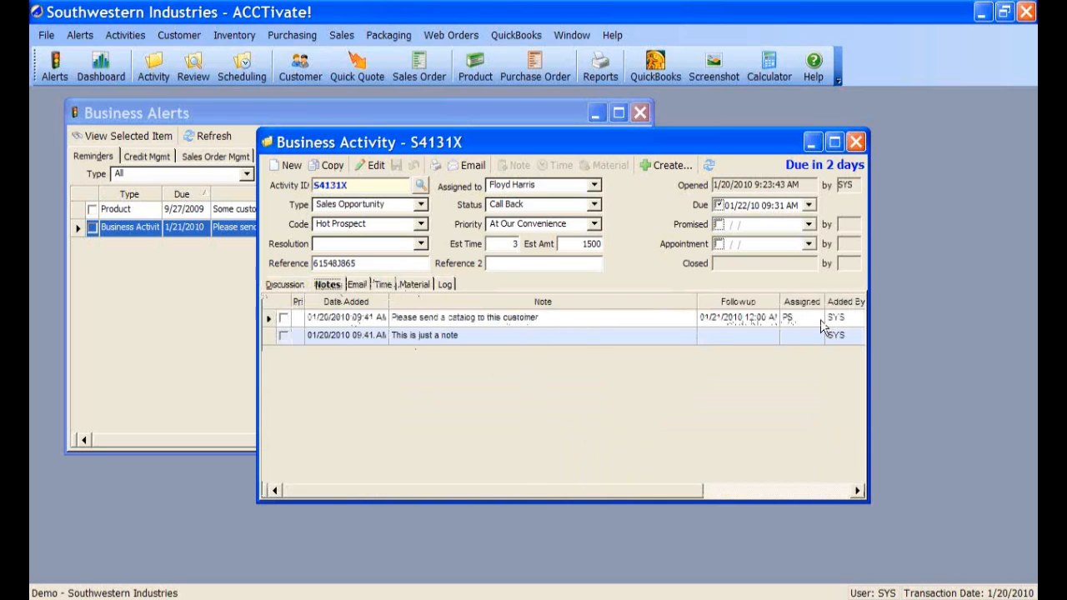
pyautogui.moveTo(510, 320)
pyautogui.click(373, 169)
pyautogui.click(283, 317)
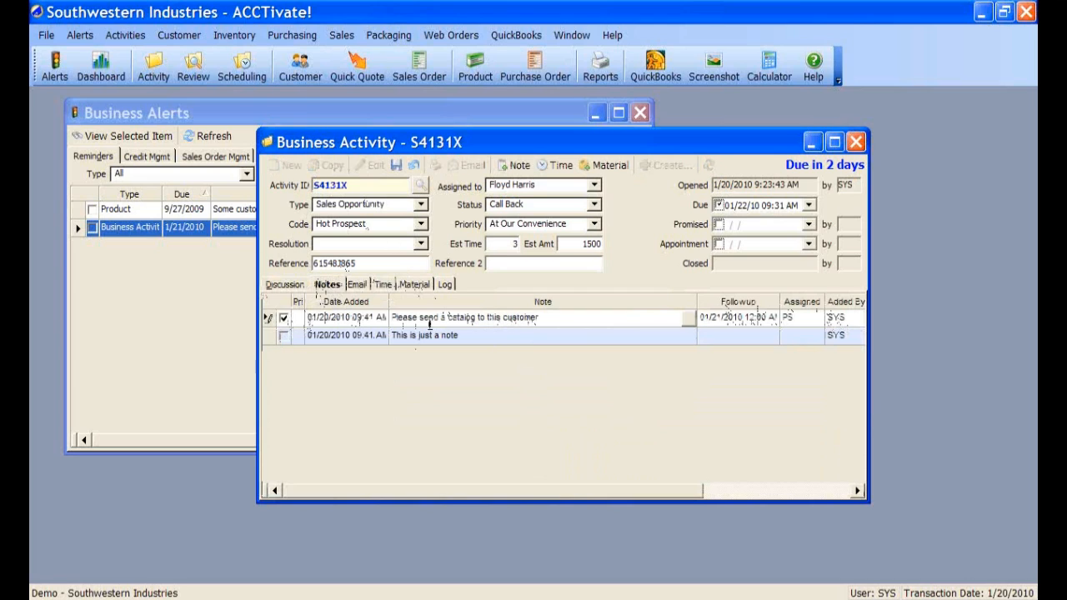
# - Add the note 'New catalog sent on 1/21' and save the activity
pyautogui.click(515, 165)
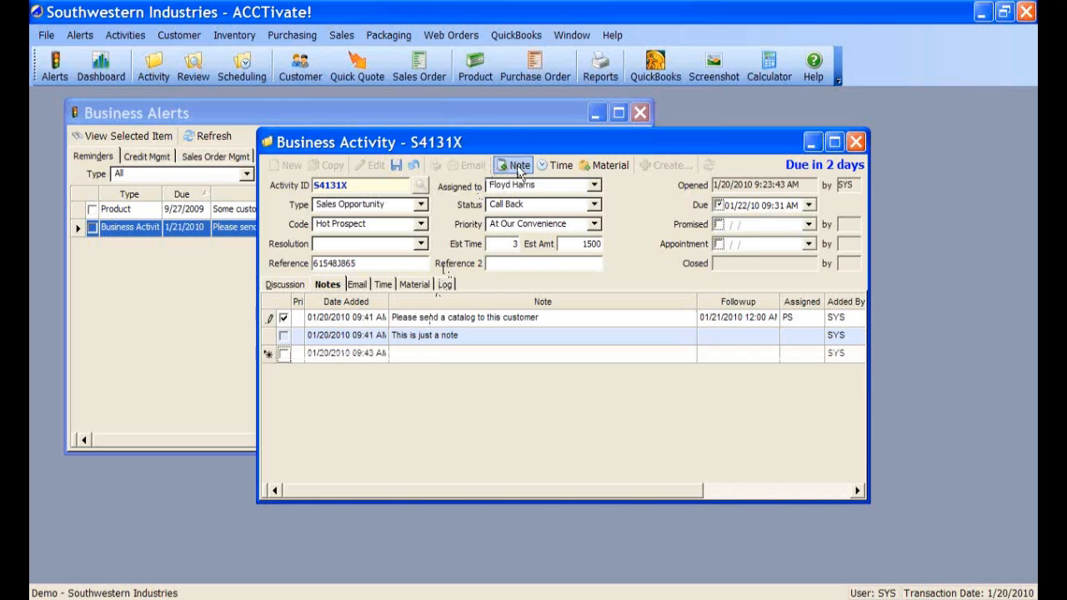
pyautogui.click(434, 355)
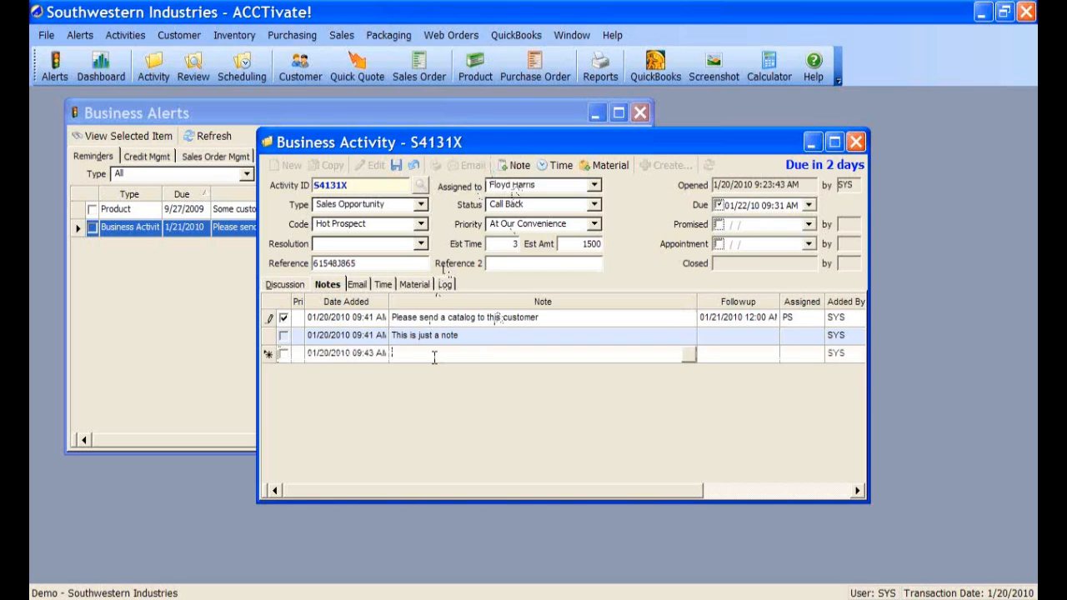
pyautogui.write("New catalog sent on '")
pyautogui.write('/21')
pyautogui.click(396, 169)
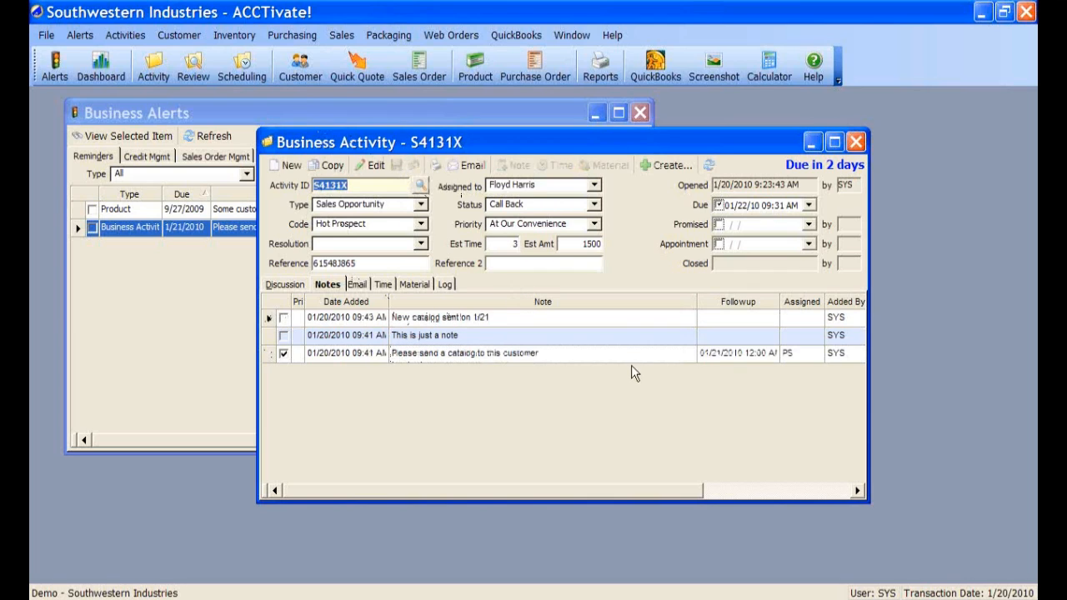
pyautogui.click(833, 318)
pyautogui.doubleClick(833, 317)
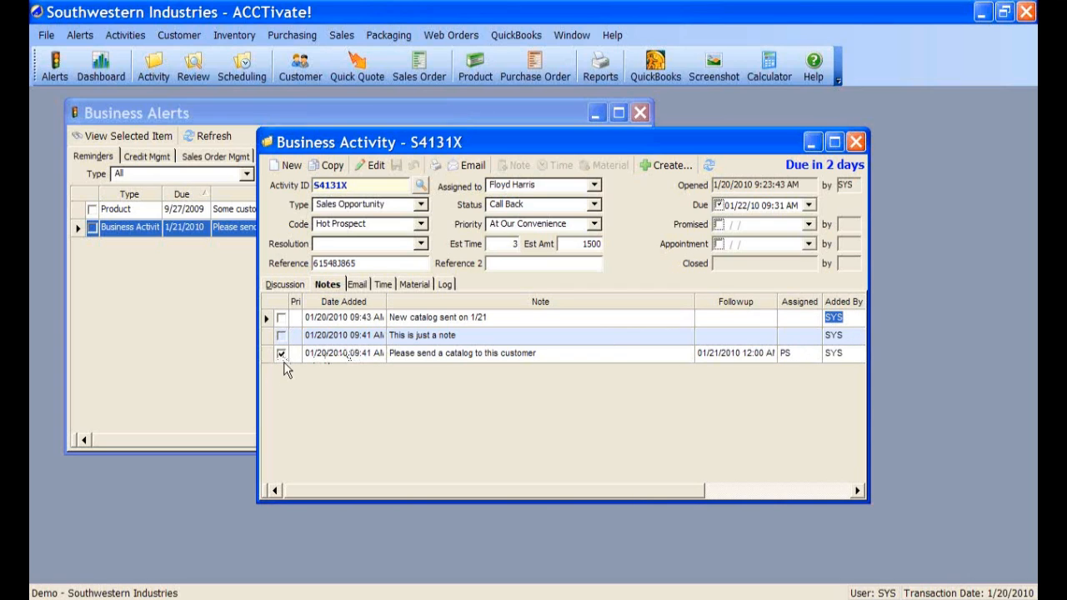
# - Refresh Business Alerts to confirm the S4131X alert is gone, then close the list
pyautogui.click(210, 121)
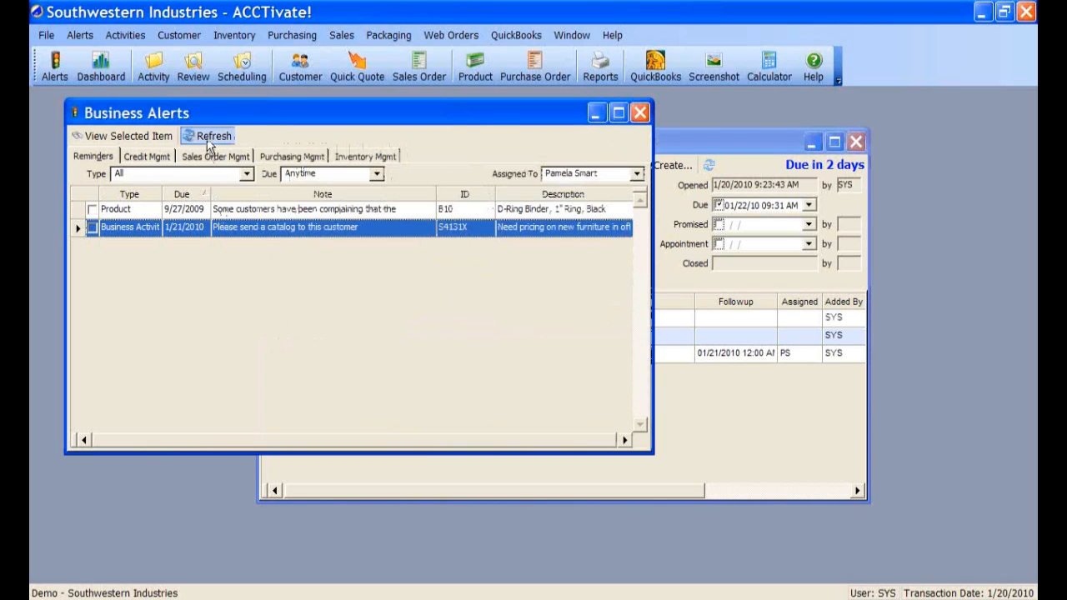
pyautogui.click(208, 138)
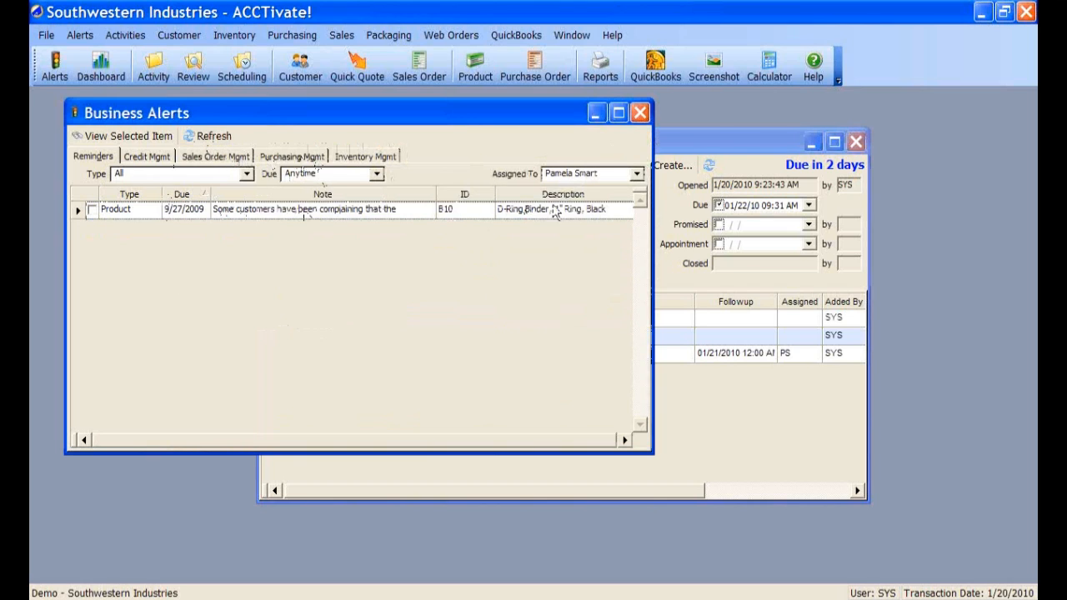
pyautogui.click(640, 111)
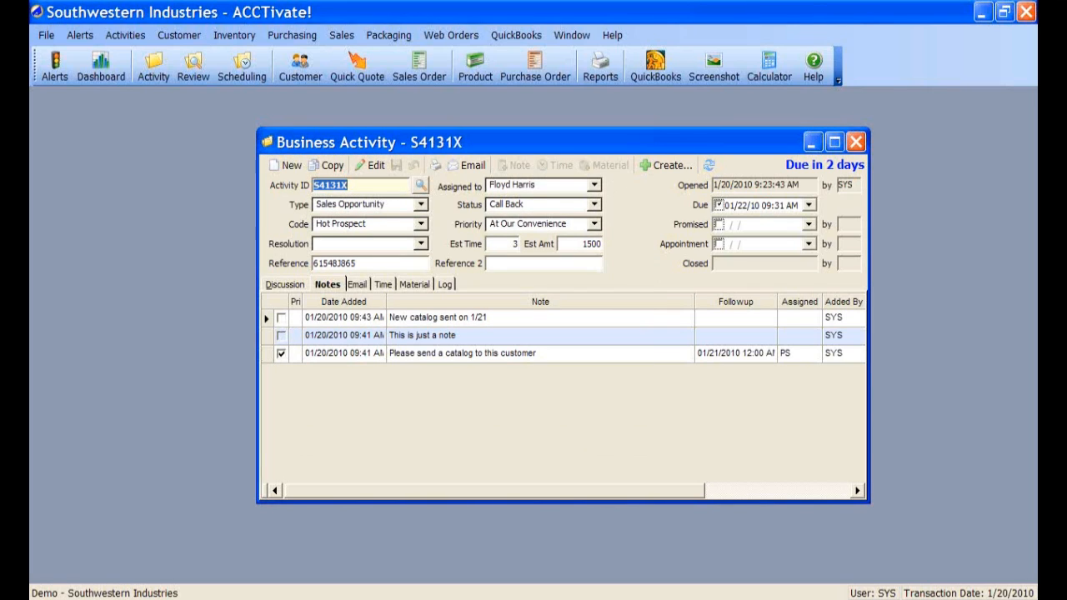
# - Review the two notes and show the activity's empty Email list
pyautogui.click(267, 320)
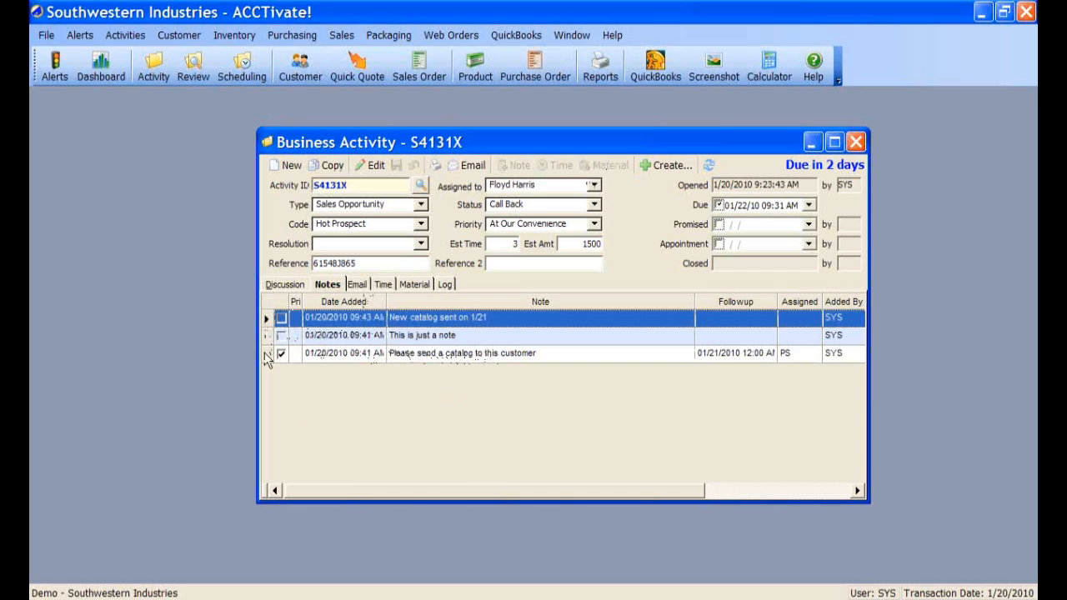
pyautogui.click(267, 355)
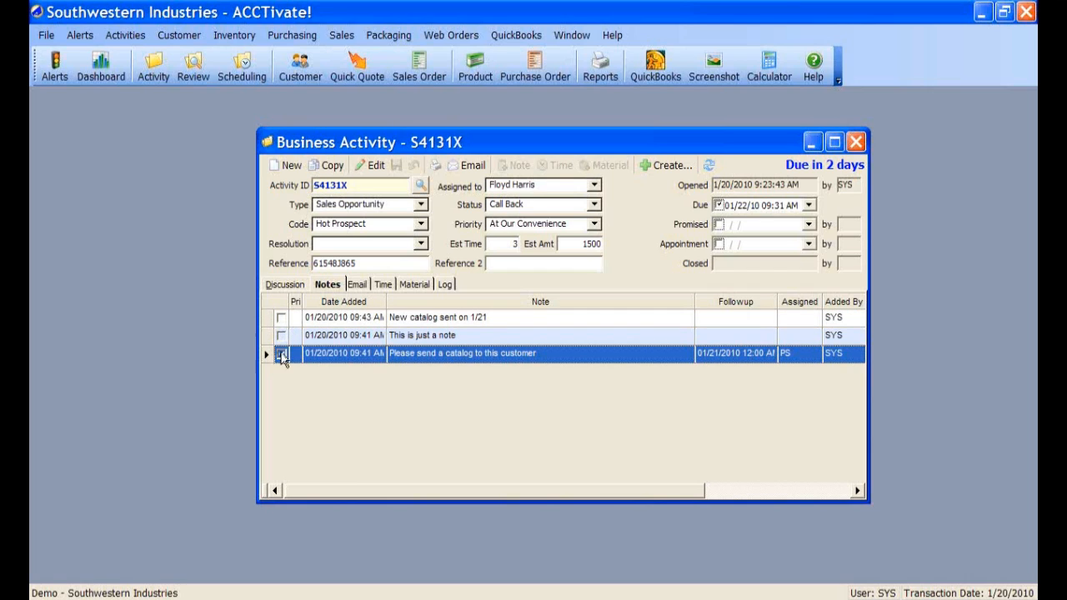
pyautogui.click(359, 286)
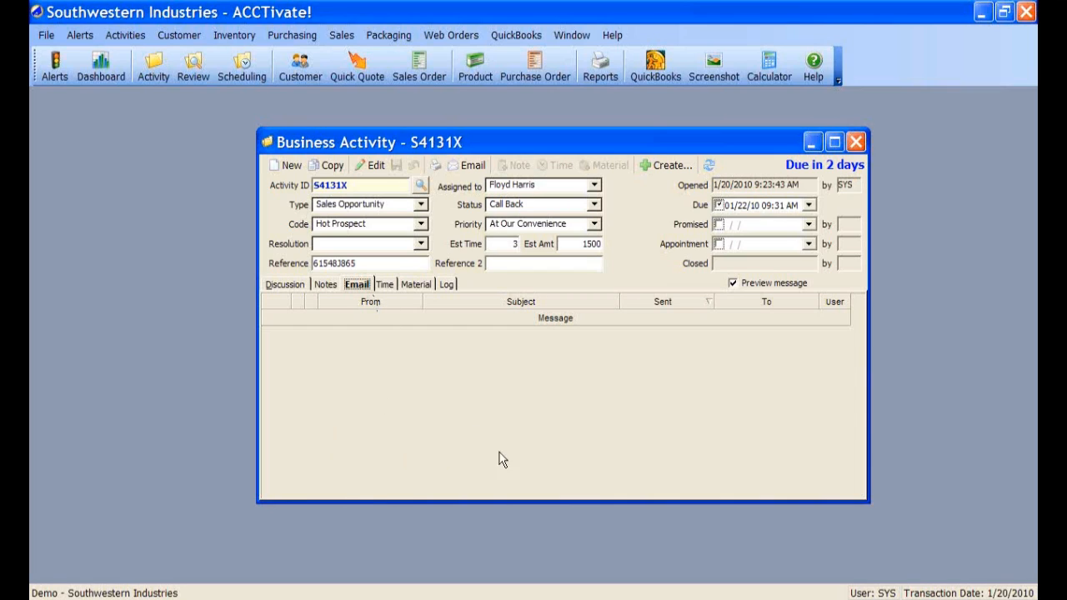
pyautogui.click(374, 165)
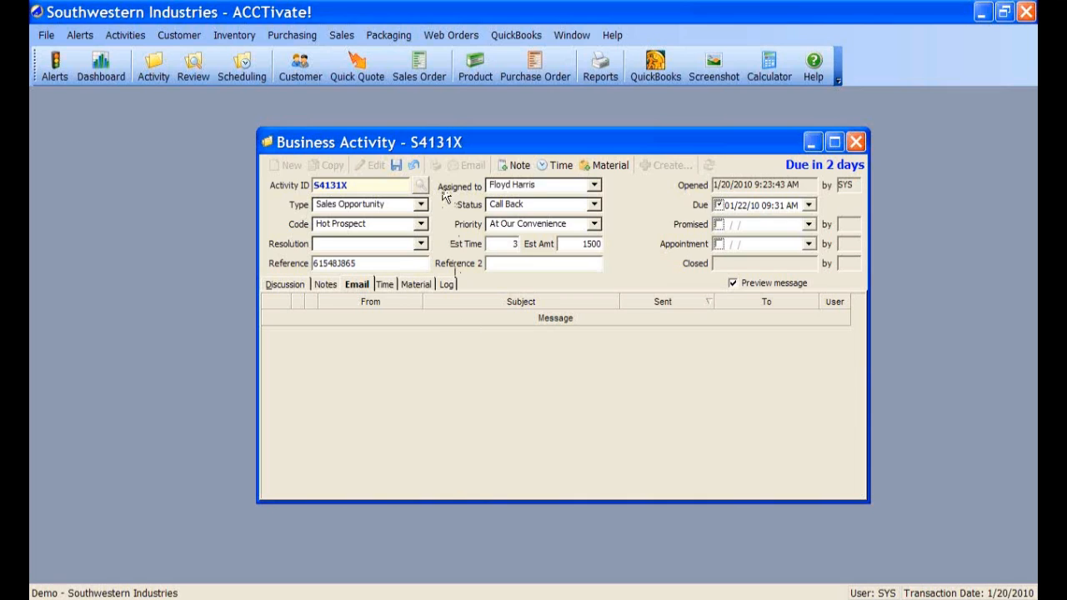
pyautogui.click(397, 167)
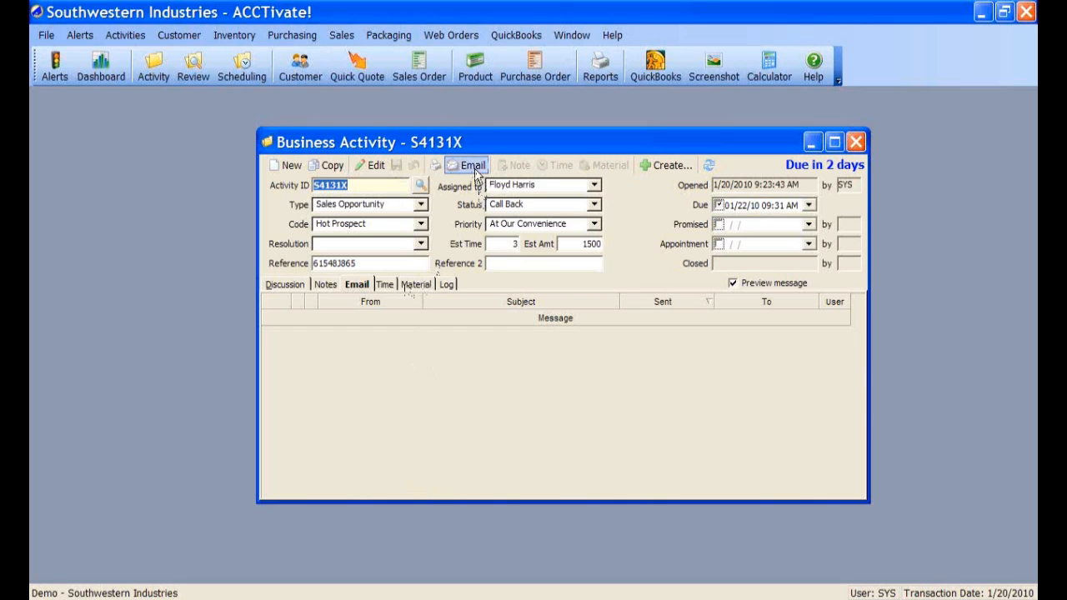
# - Start a new email for S4131X with the subject 'Email regarding quote'
pyautogui.click(467, 165)
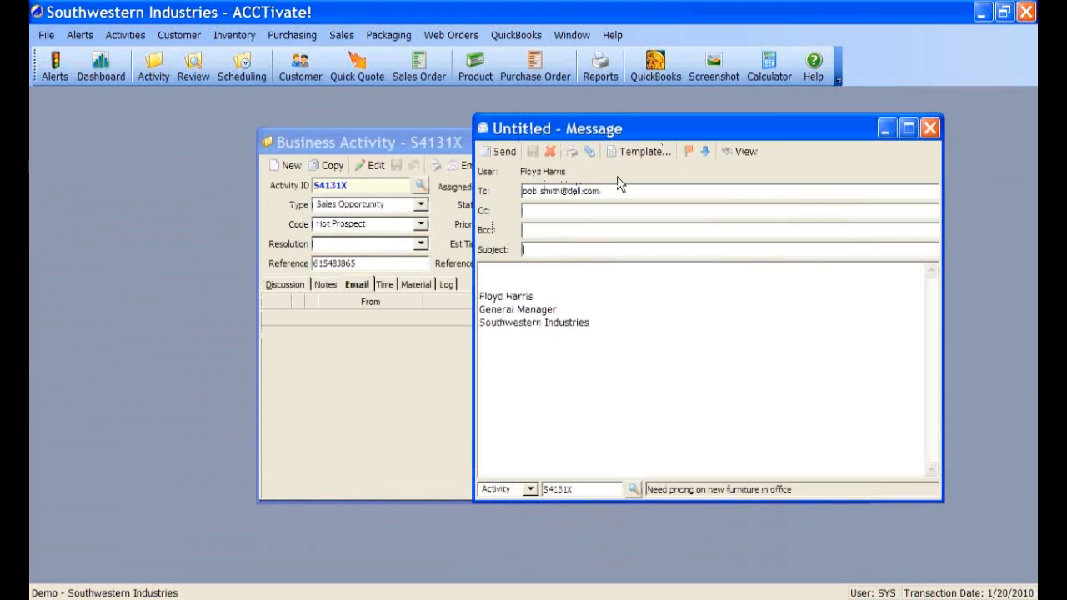
pyautogui.click(656, 153)
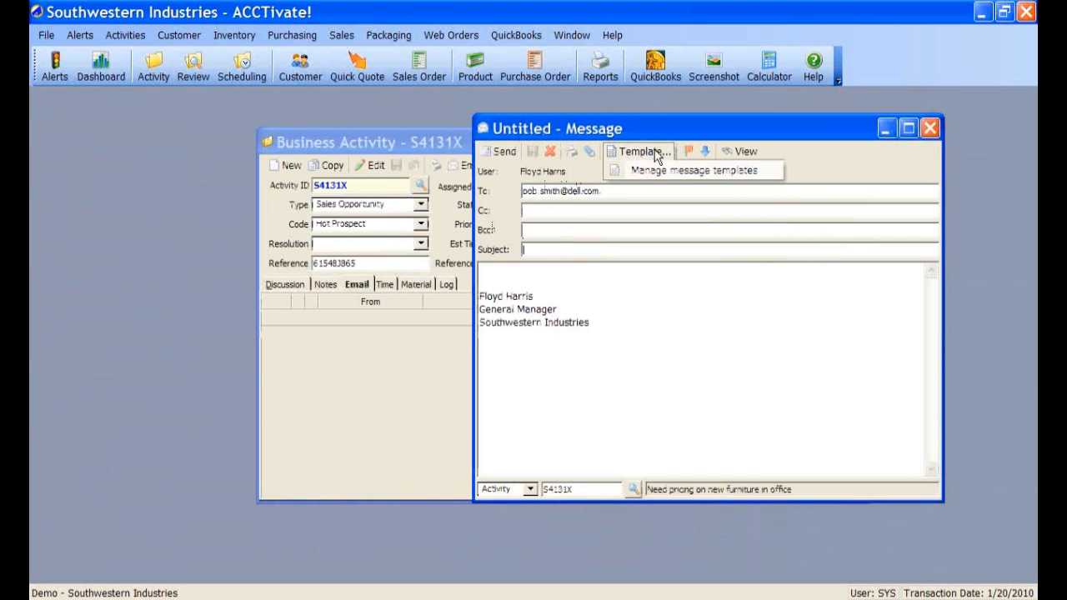
pyautogui.click(657, 154)
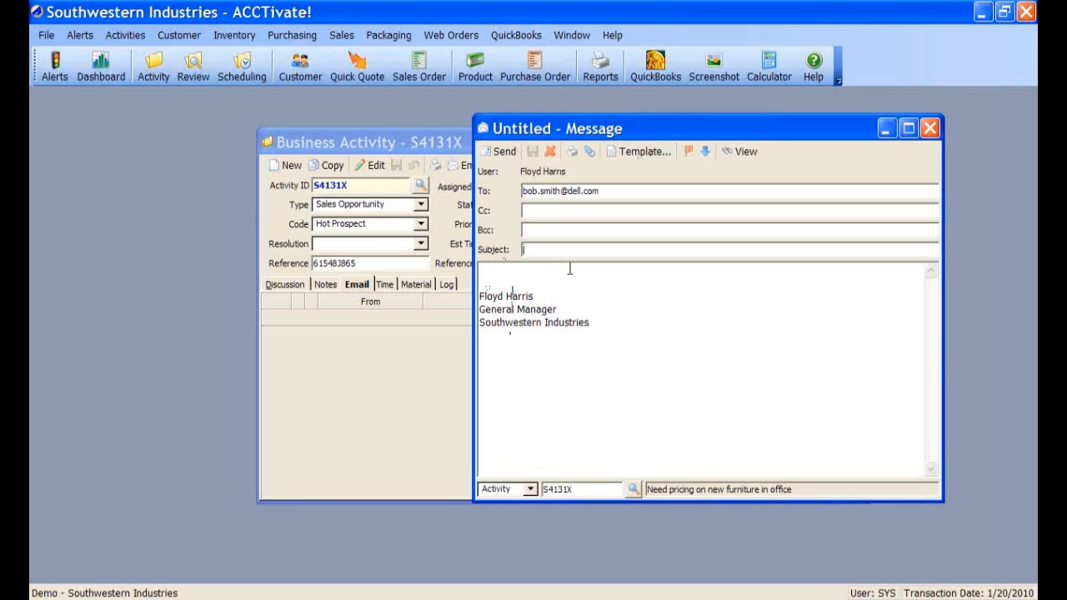
pyautogui.write('Furni')
pyautogui.press('BackSpace')
pyautogui.press('BackSpace')
pyautogui.press('BackSpace')
pyautogui.press('BackSpace')
pyautogui.press('BackSpace')
pyautogui.write('Email ter')
pyautogui.write('din')
pyautogui.press('BackSpace')
pyautogui.press('BackSpace')
pyautogui.press('BackSpace')
pyautogui.press('BackSpace')
pyautogui.press('BackSpace')
pyautogui.press('BackSpace')
pyautogui.press('BackSpace')
pyautogui.write('regarding quote')
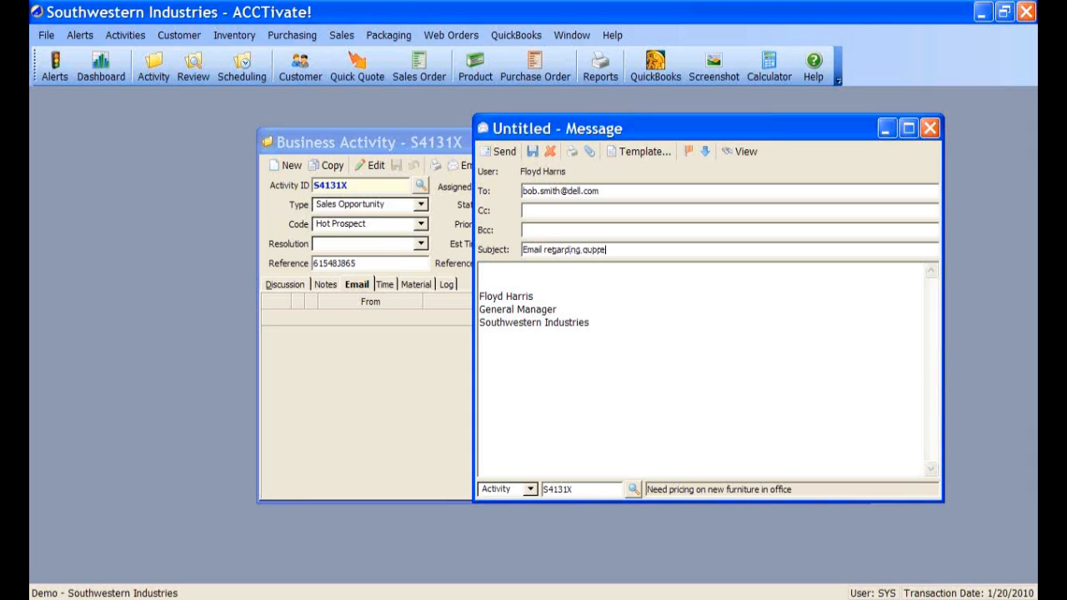
# - Attach 0orderItems.csv, save the email to the activity, and close the message
pyautogui.click(589, 151)
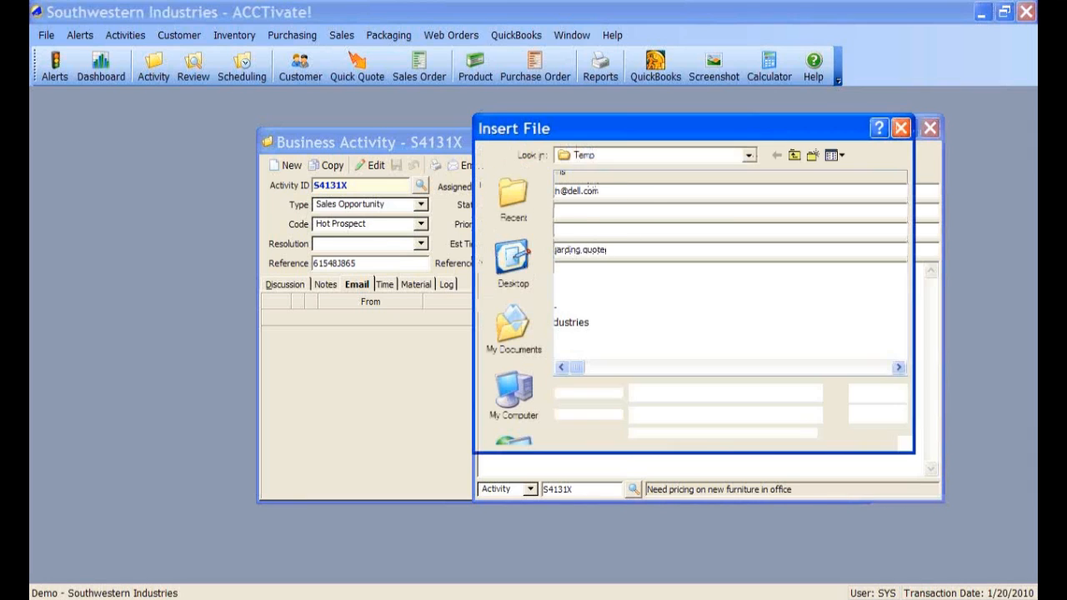
pyautogui.doubleClick(600, 193)
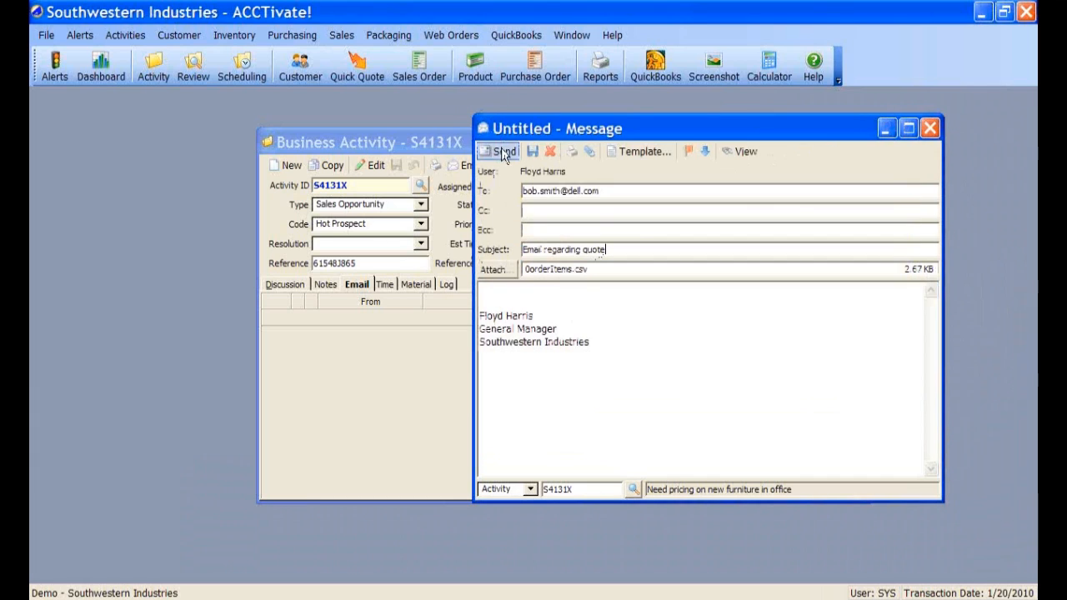
pyautogui.click(606, 191)
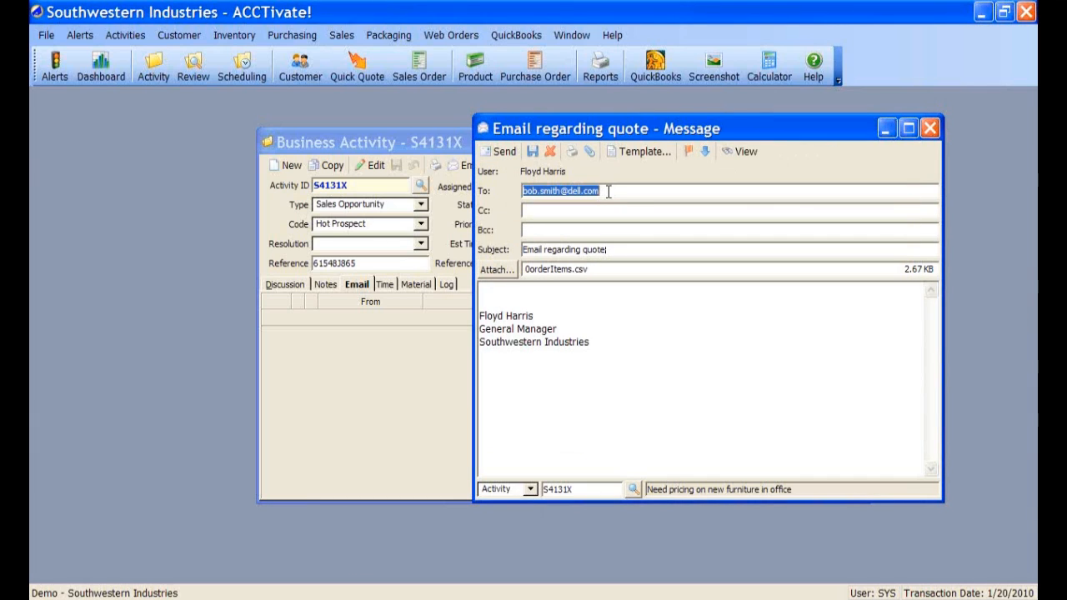
pyautogui.click(567, 208)
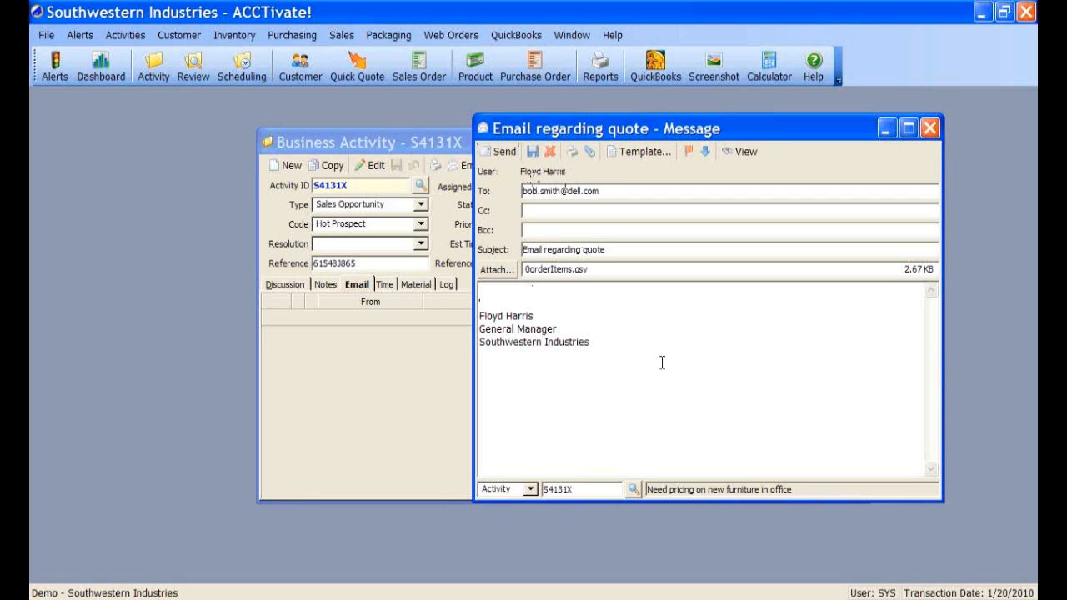
pyautogui.click(531, 152)
pyautogui.click(930, 127)
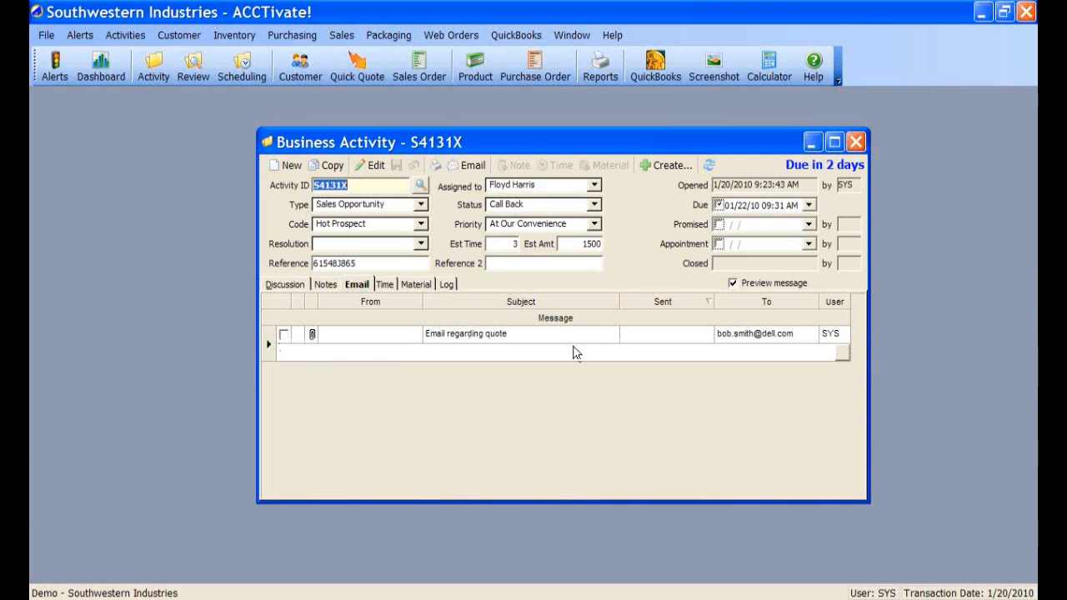
# - Open the logged 'Email regarding quote' message and select its 0orderItems.csv attachment
pyautogui.click(364, 337)
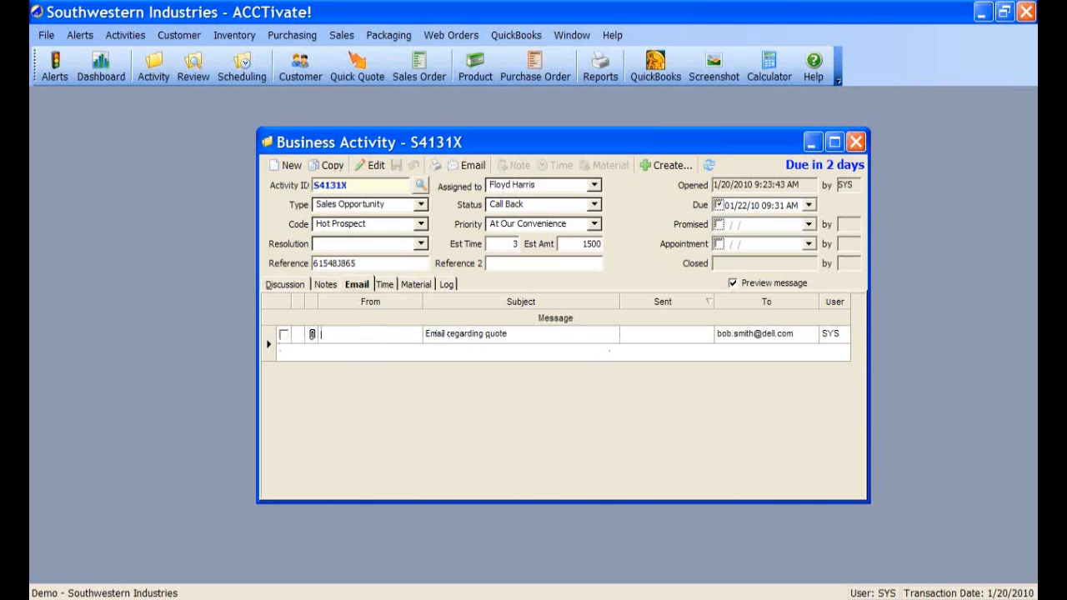
pyautogui.click(370, 303)
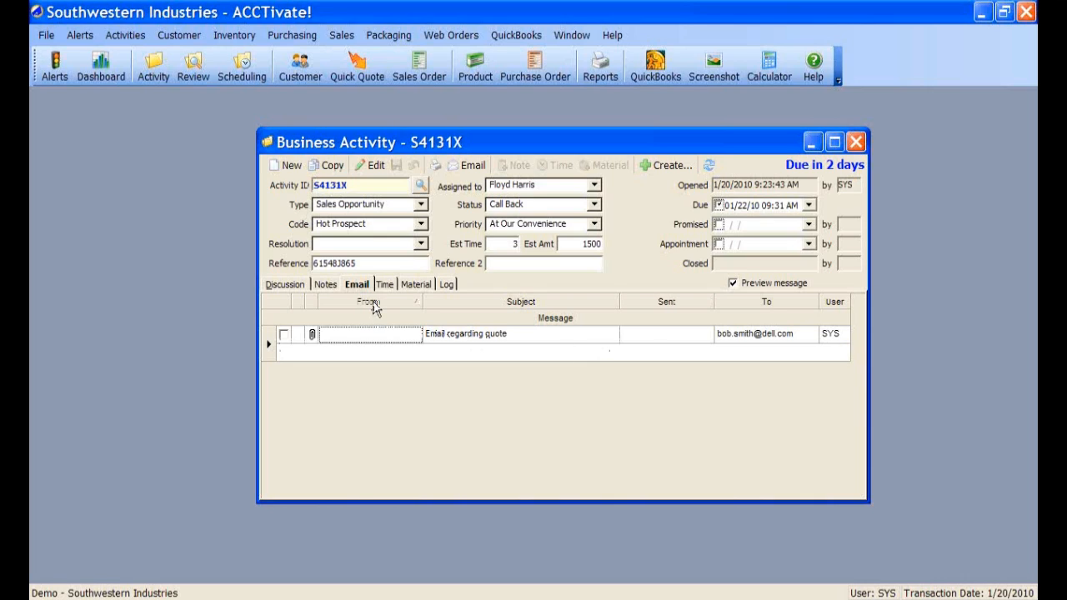
pyautogui.click(661, 338)
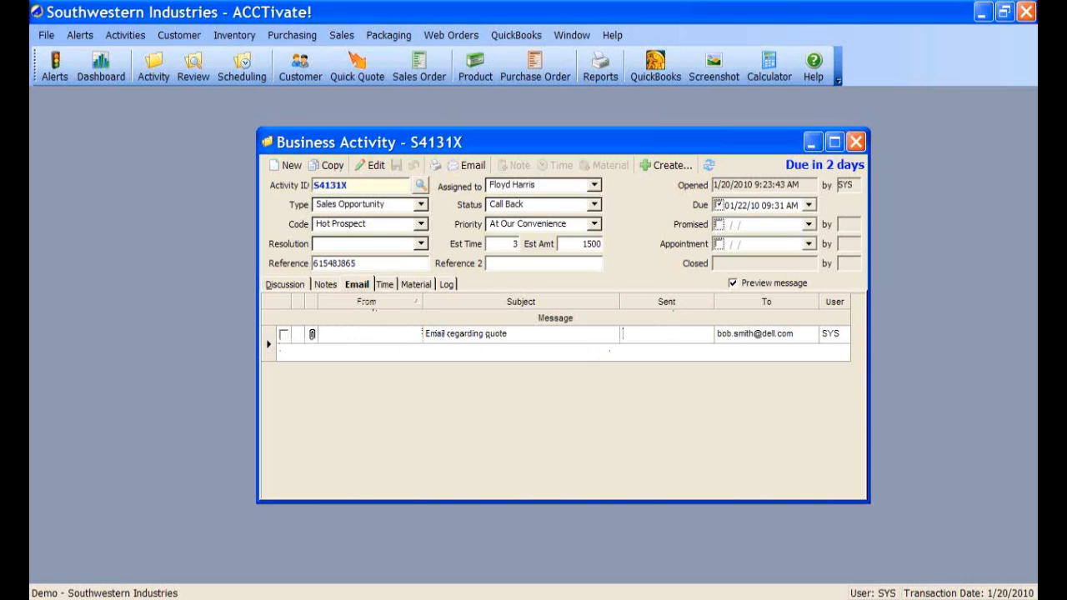
pyautogui.click(639, 353)
pyautogui.click(397, 339)
pyautogui.click(635, 353)
pyautogui.click(681, 336)
pyautogui.click(614, 353)
pyautogui.click(269, 343)
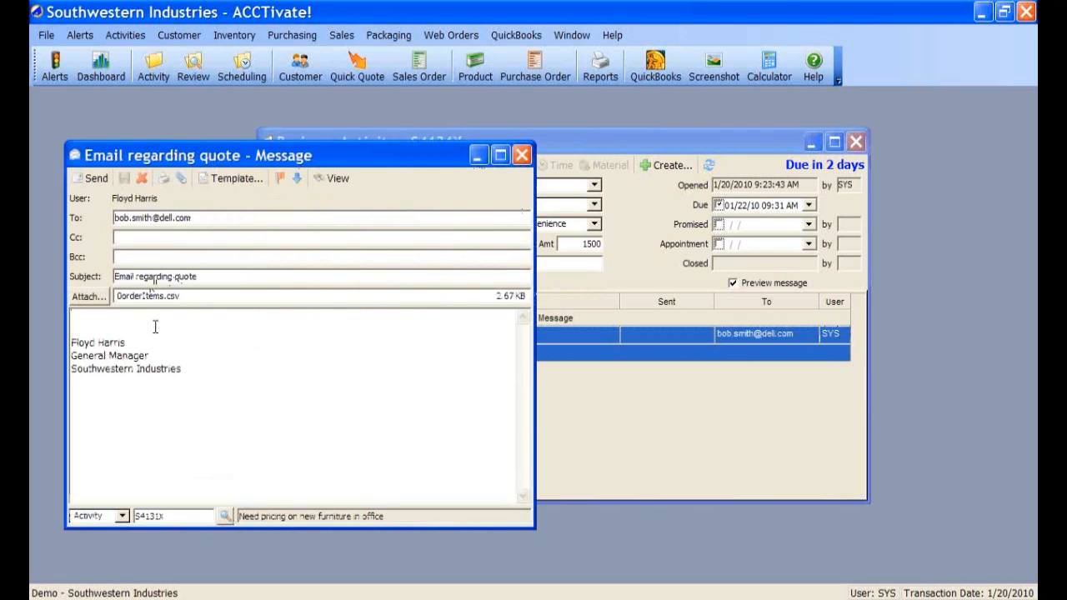
pyautogui.click(154, 298)
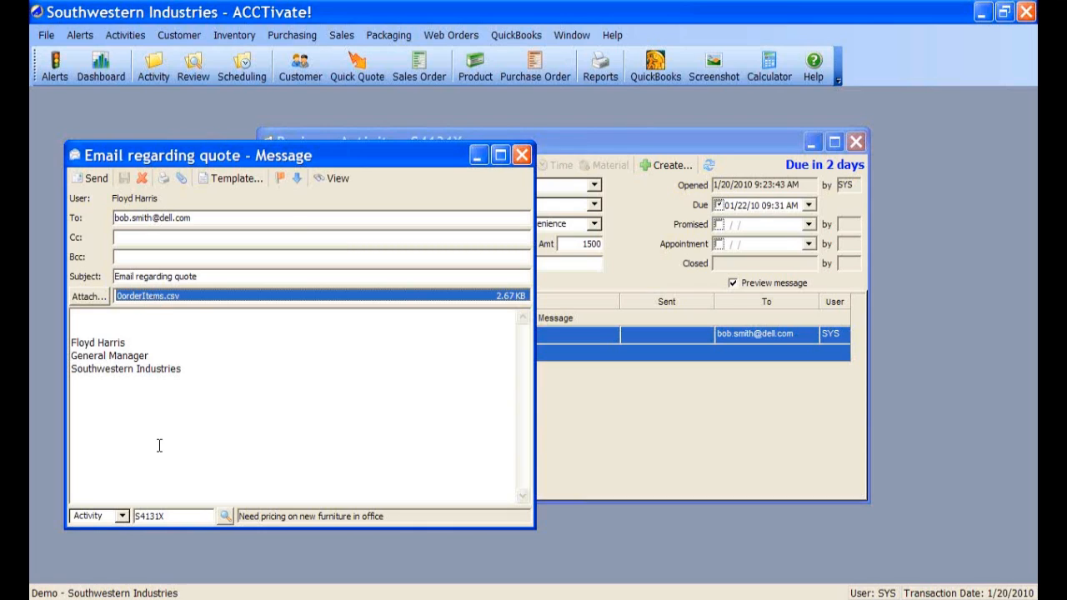
# - Close the 'Email regarding quote' message, reopen it from S4131X's email list, and close it again
pyautogui.click(521, 157)
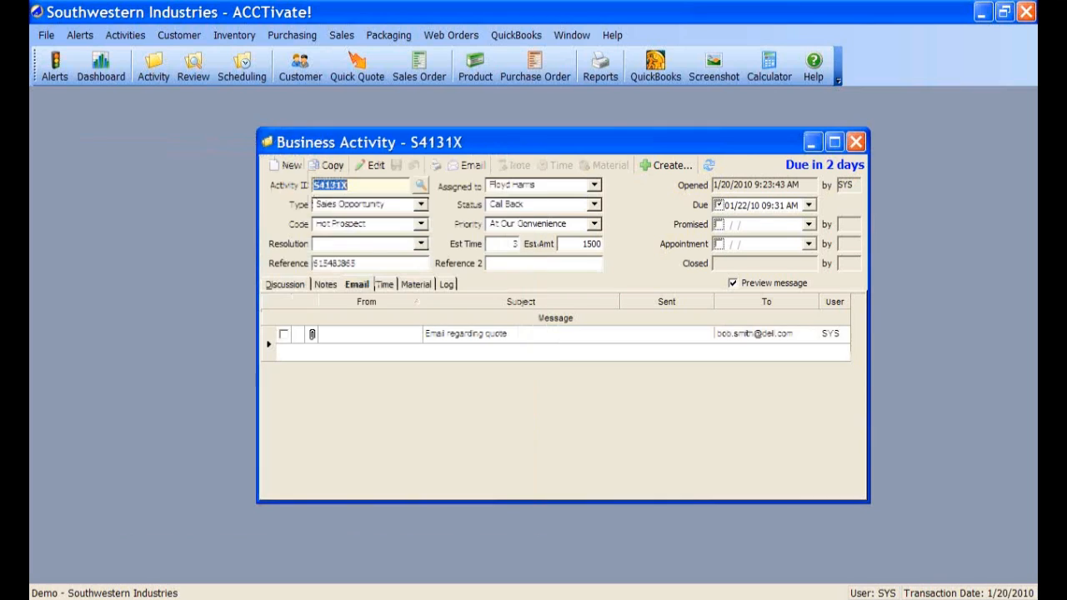
pyautogui.click(269, 350)
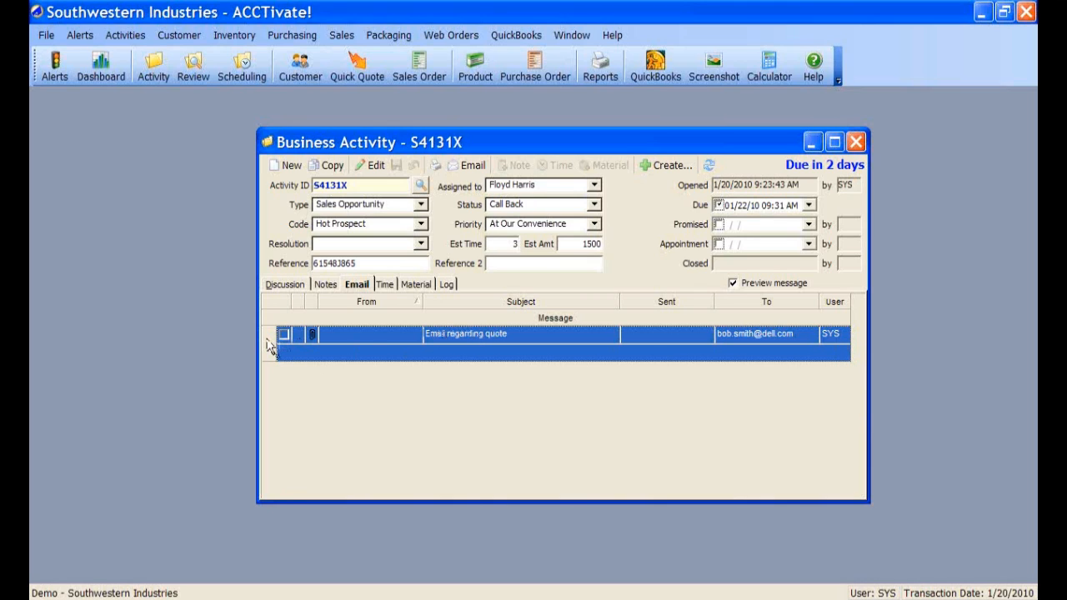
pyautogui.doubleClick(269, 346)
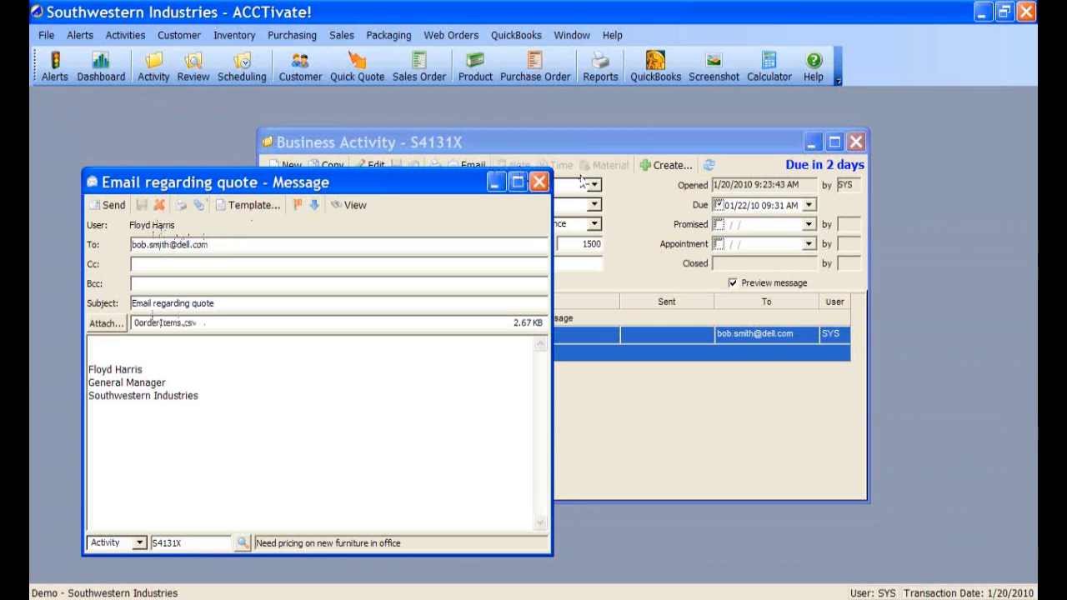
pyautogui.click(540, 181)
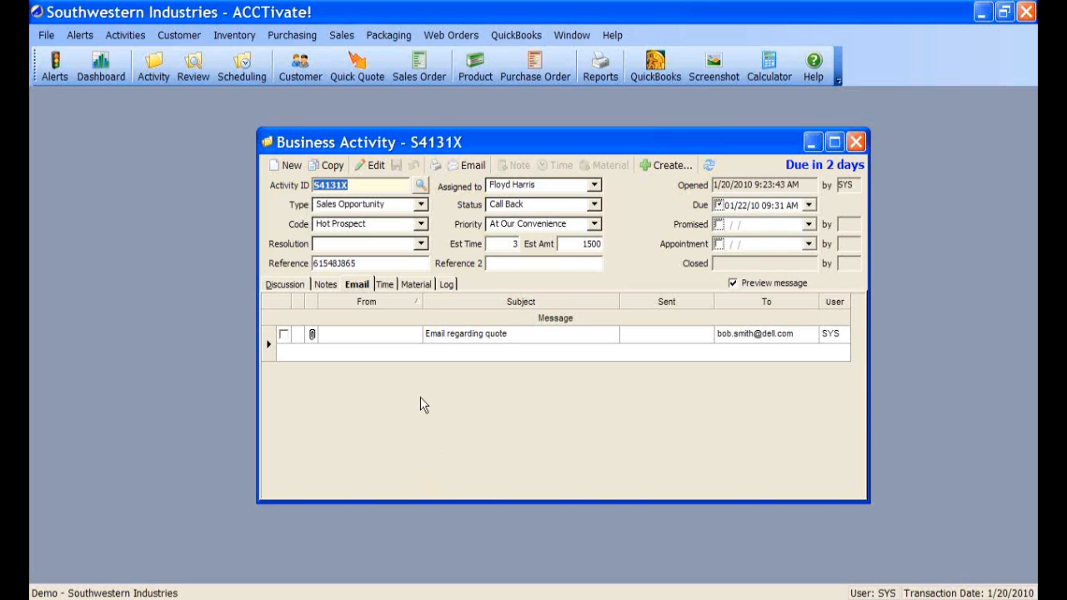
# - Show S4131X's email list, then edit and save the activity
pyautogui.click(359, 286)
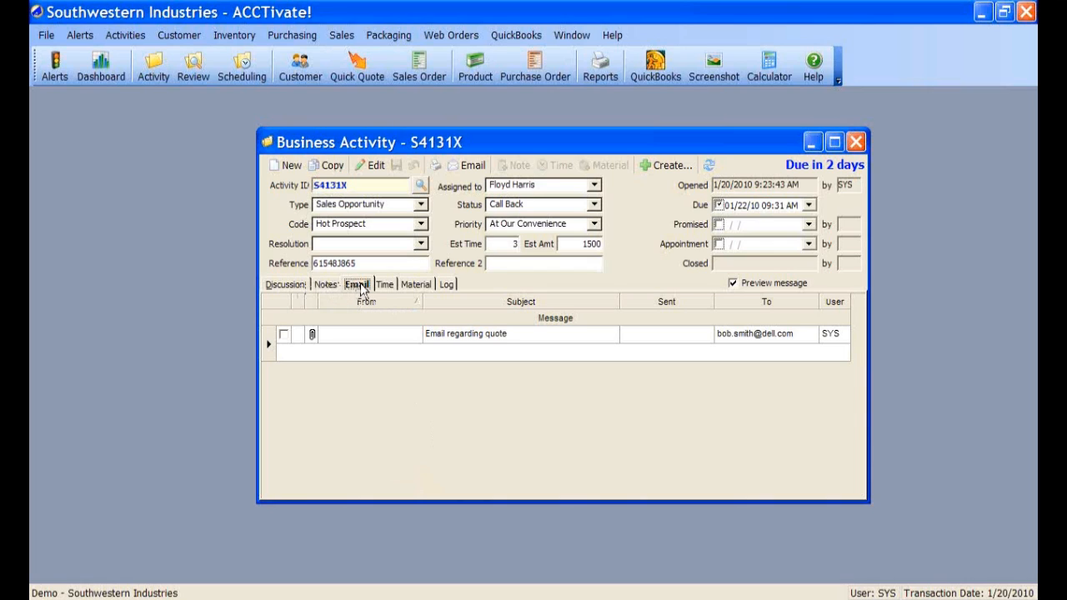
pyautogui.click(375, 165)
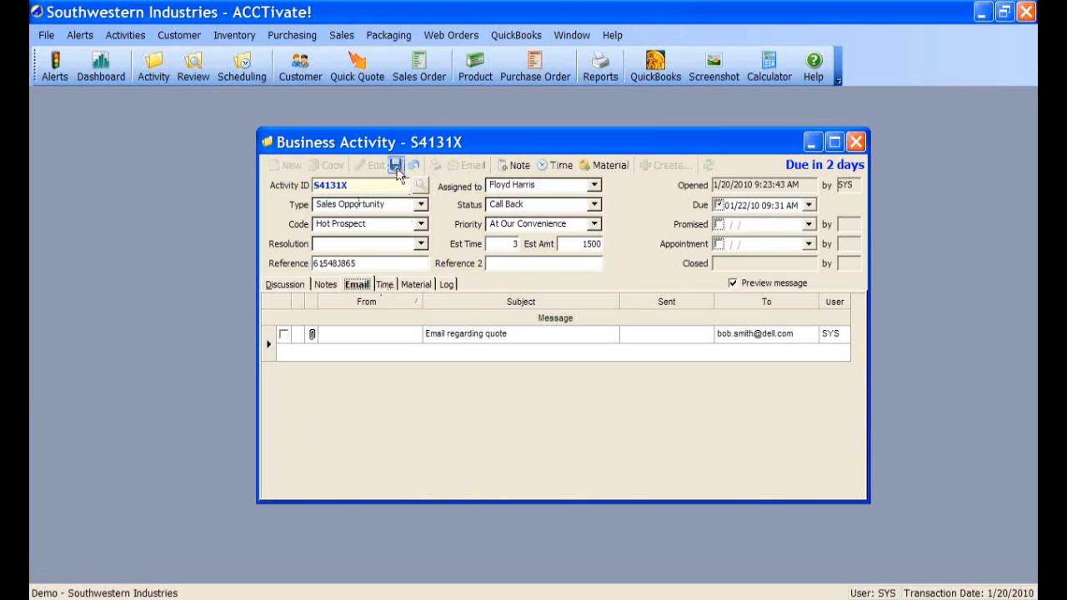
pyautogui.click(397, 165)
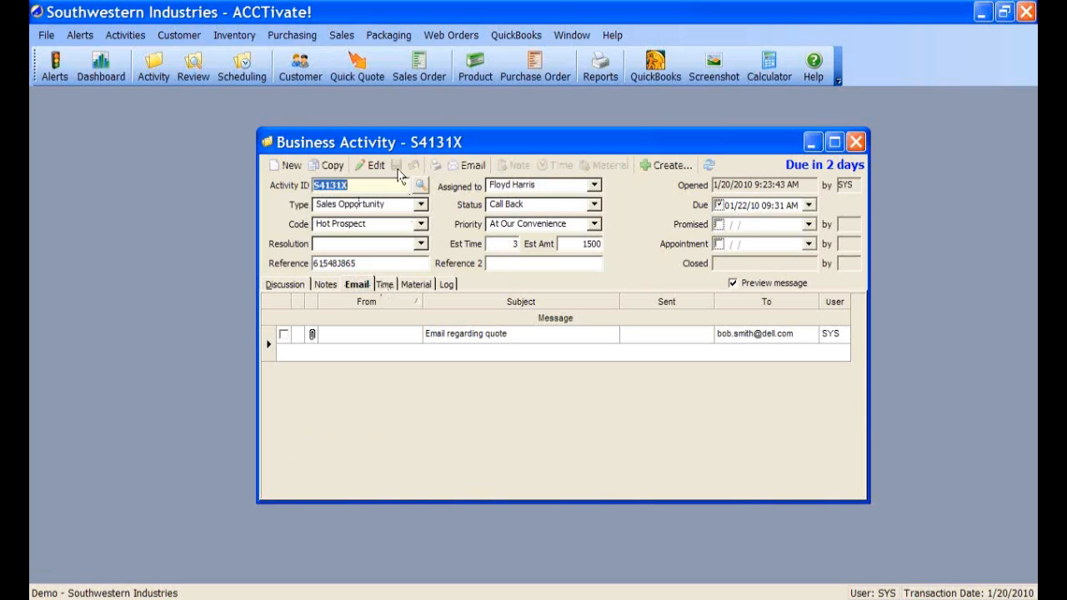
# - Check the activity's Time and Material entries, then view its change log
pyautogui.click(385, 286)
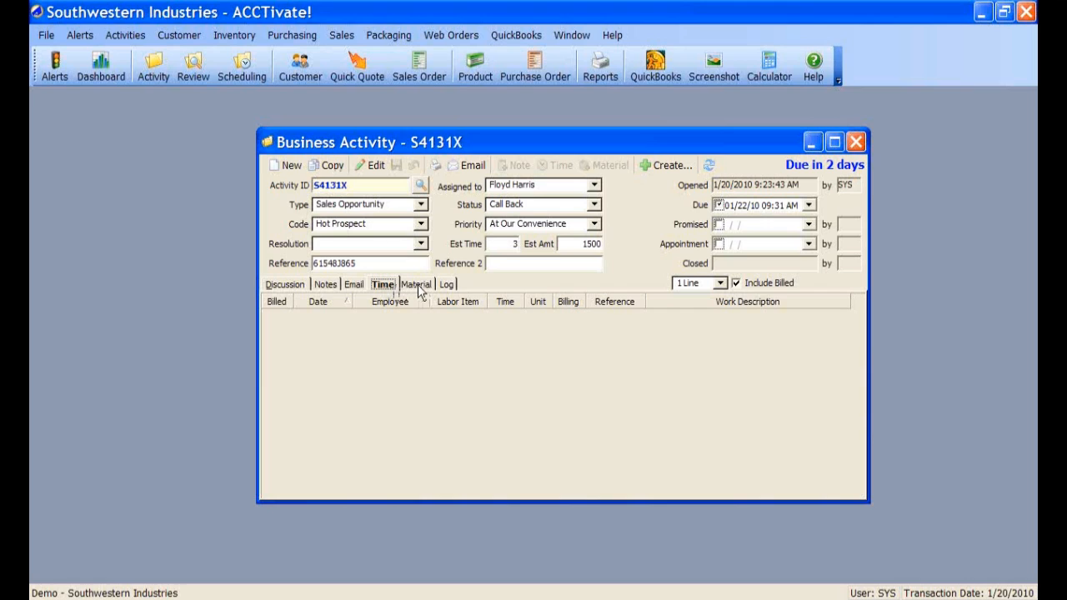
pyautogui.click(416, 285)
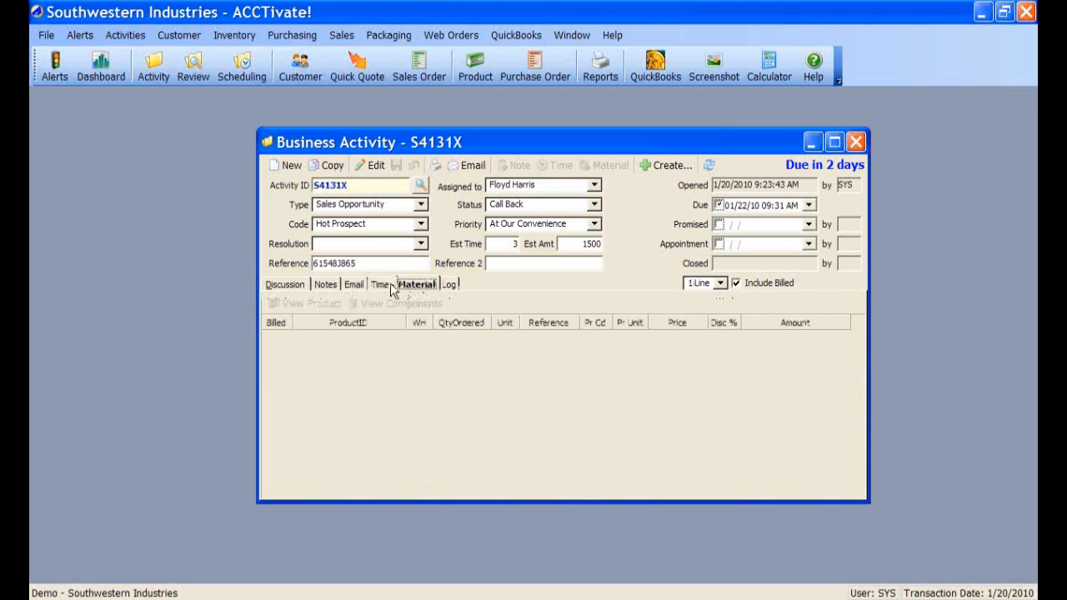
pyautogui.click(392, 287)
pyautogui.click(425, 287)
pyautogui.click(382, 285)
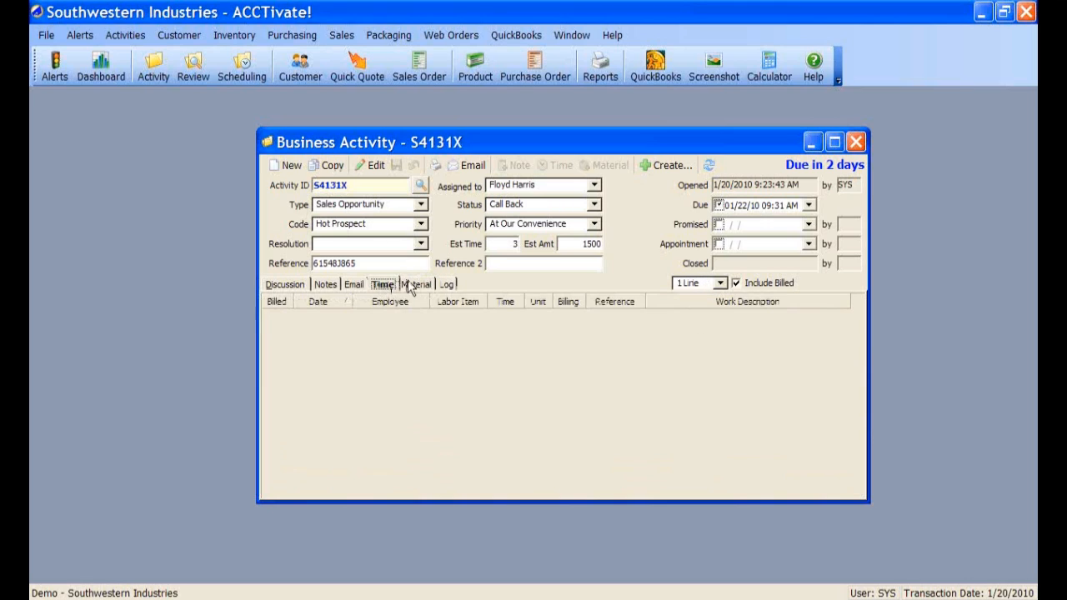
pyautogui.click(410, 284)
pyautogui.click(388, 286)
pyautogui.click(414, 285)
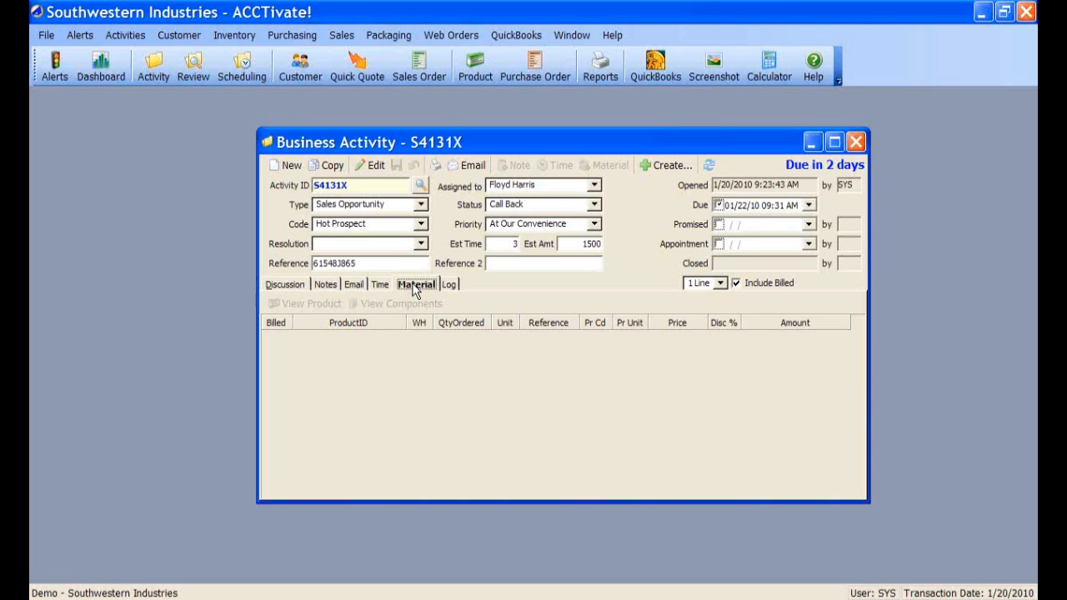
pyautogui.click(454, 287)
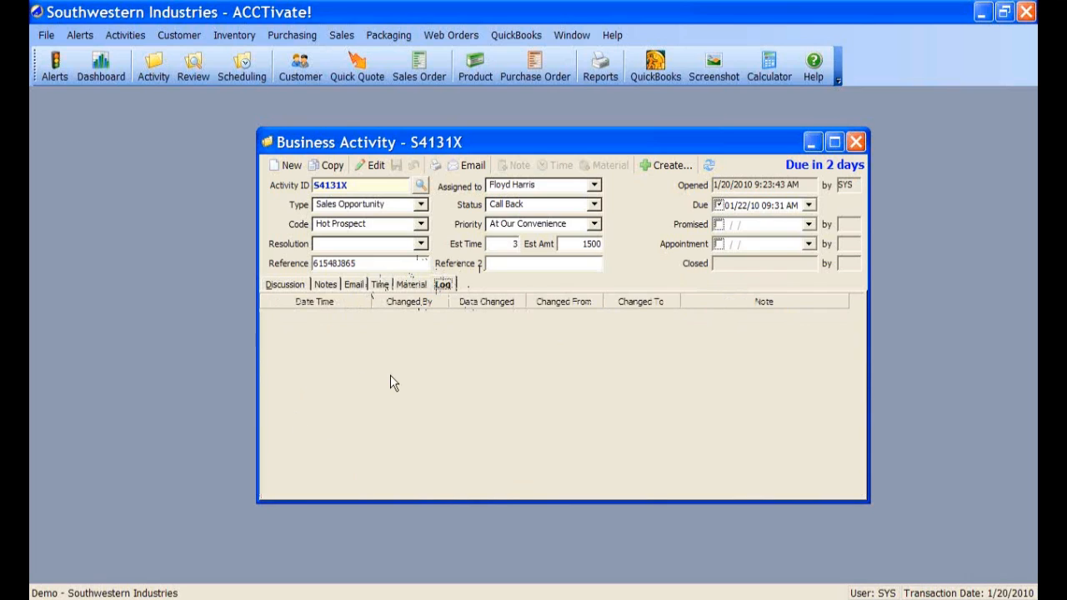
# - Change activity S4131X's status to Will Call Back and save
pyautogui.click(373, 166)
pyautogui.click(594, 205)
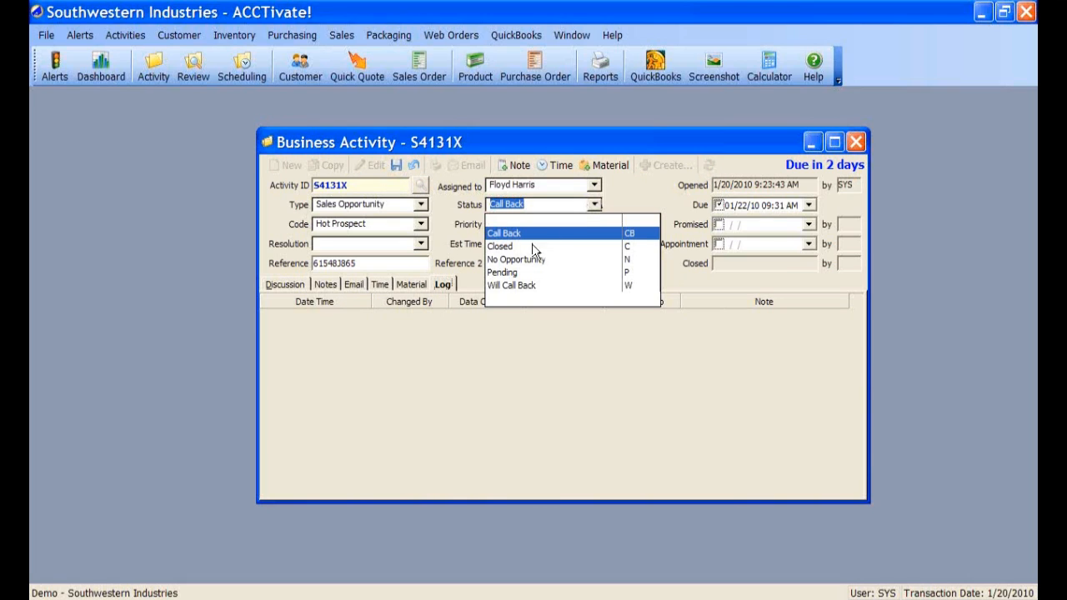
pyautogui.click(513, 285)
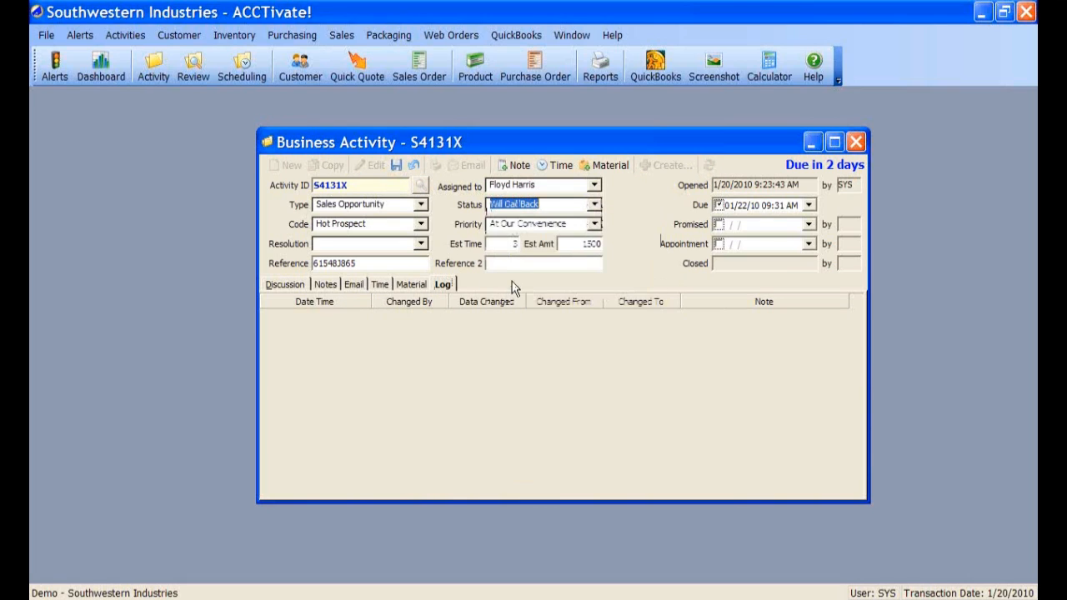
pyautogui.click(397, 164)
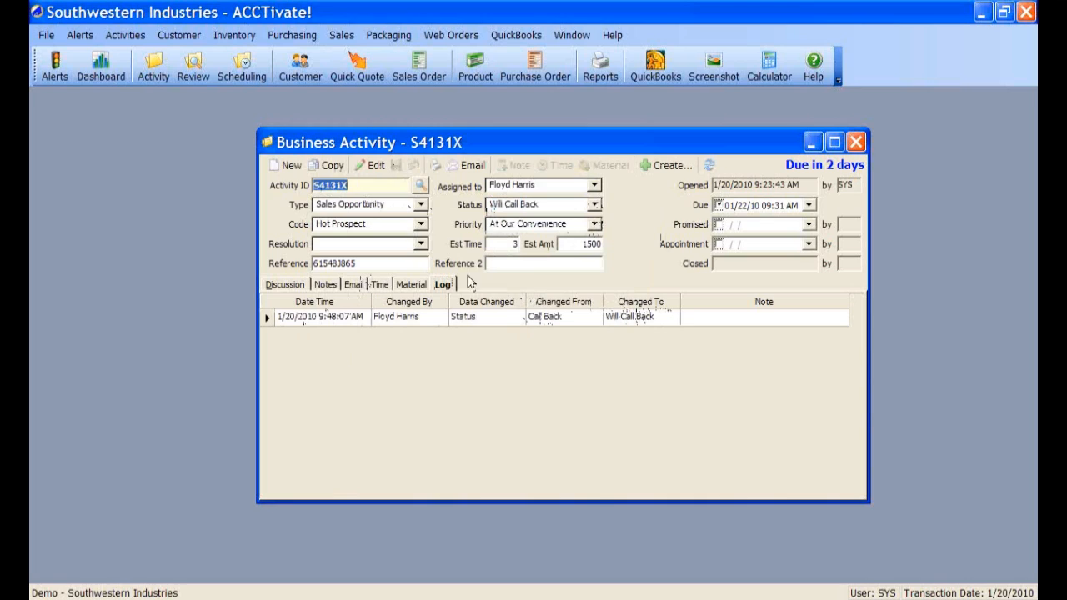
# - Set the activity's resolution to Indecisive and save
pyautogui.click(372, 165)
pyautogui.click(423, 243)
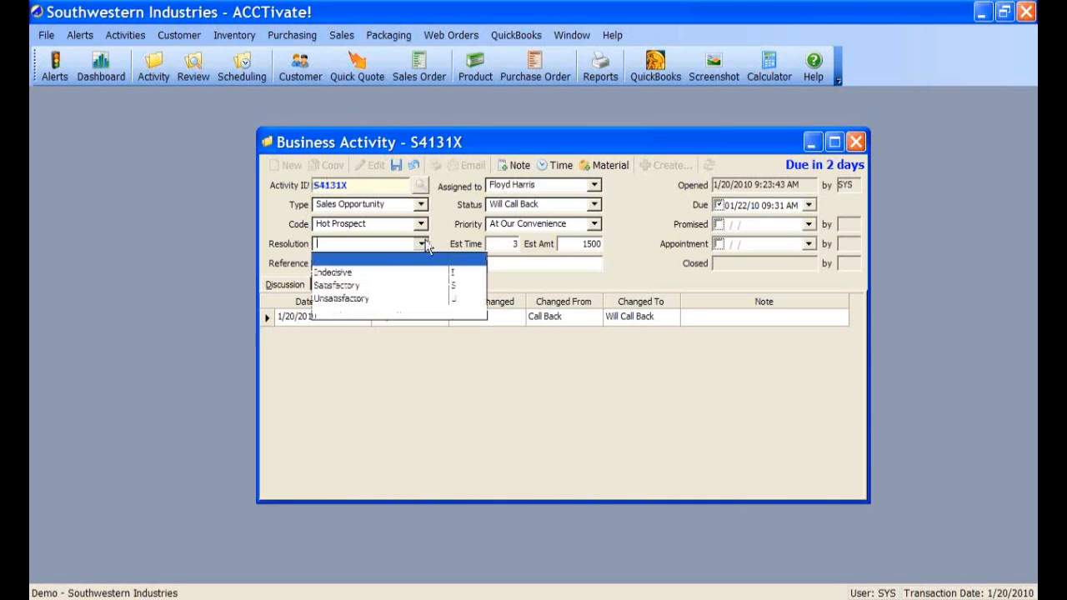
pyautogui.click(360, 272)
pyautogui.click(397, 165)
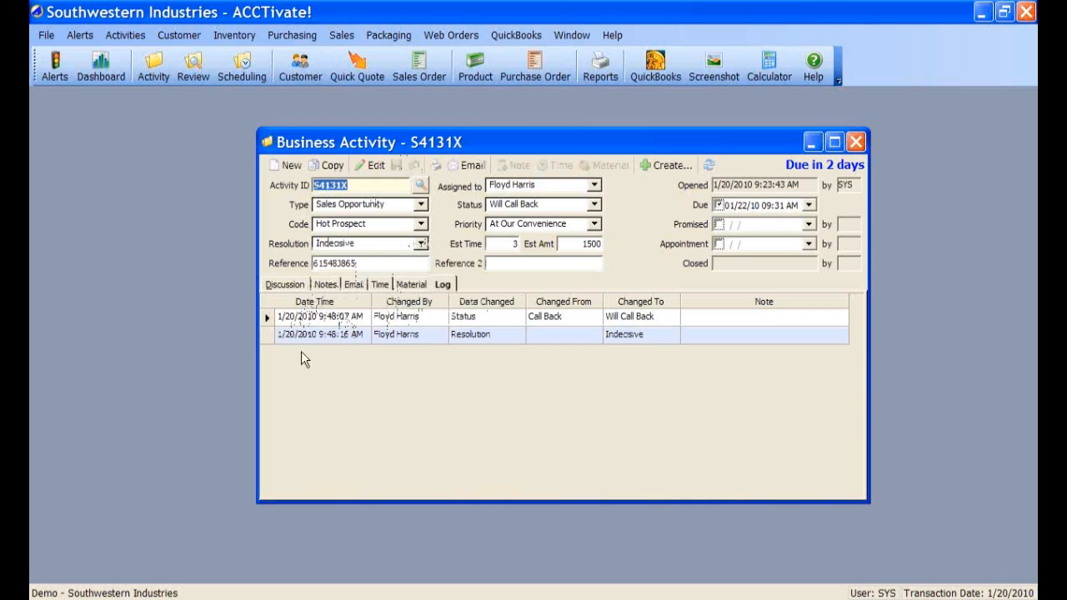
# - Review the log entries: status Call Back to Will Call Back, and resolution Indecisive
pyautogui.click(488, 325)
pyautogui.click(492, 334)
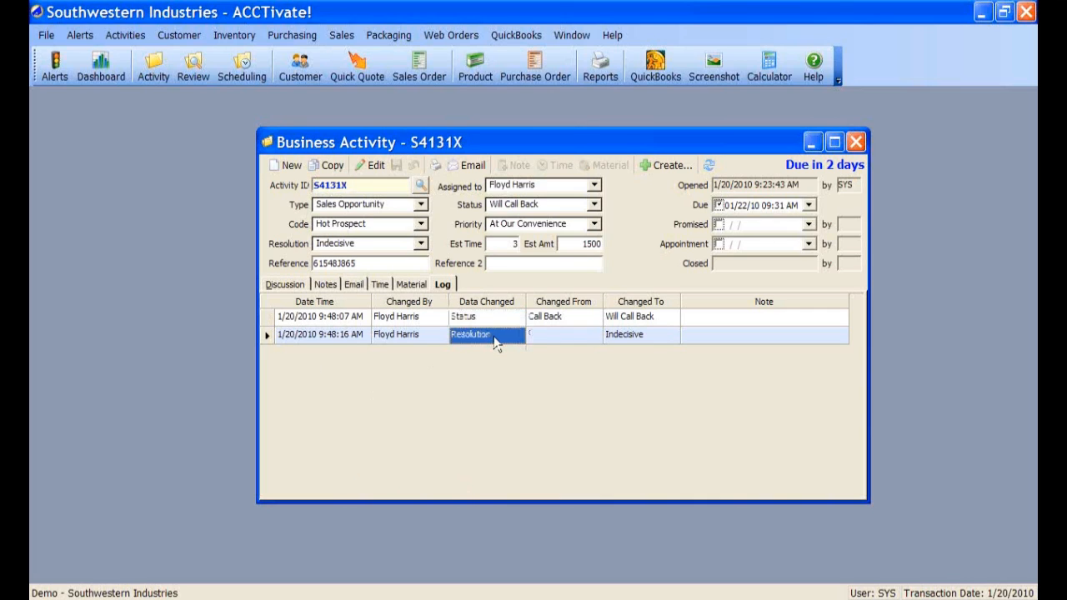
pyautogui.click(582, 322)
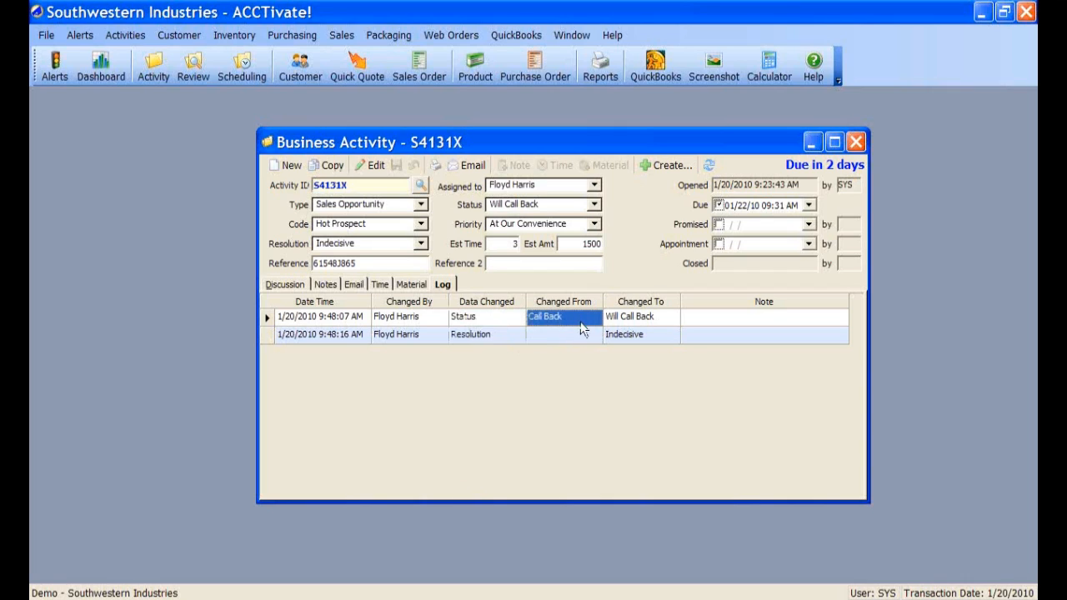
pyautogui.click(631, 321)
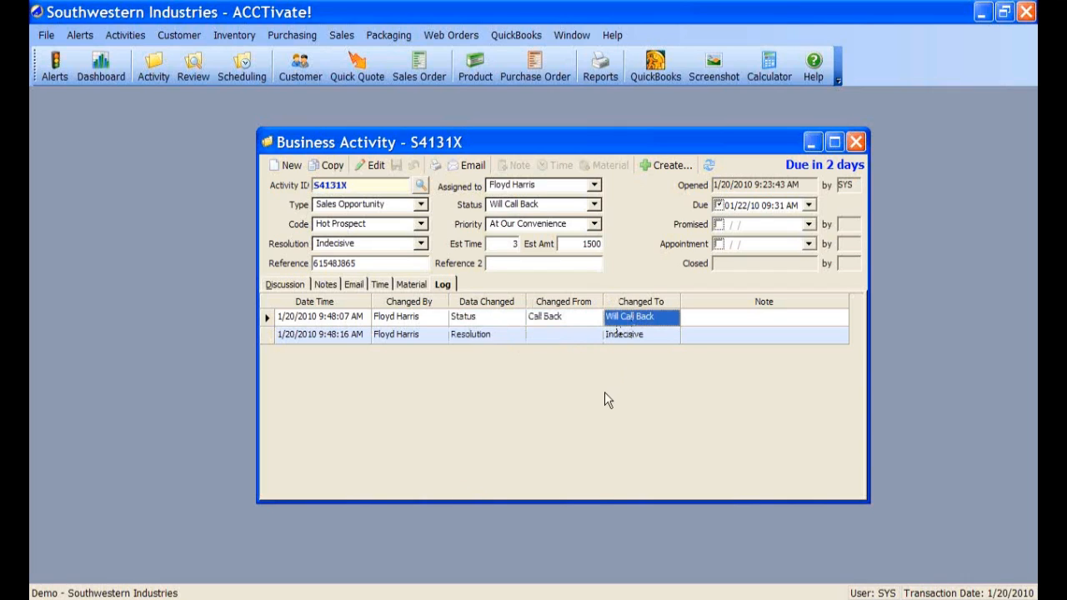
pyautogui.click(714, 318)
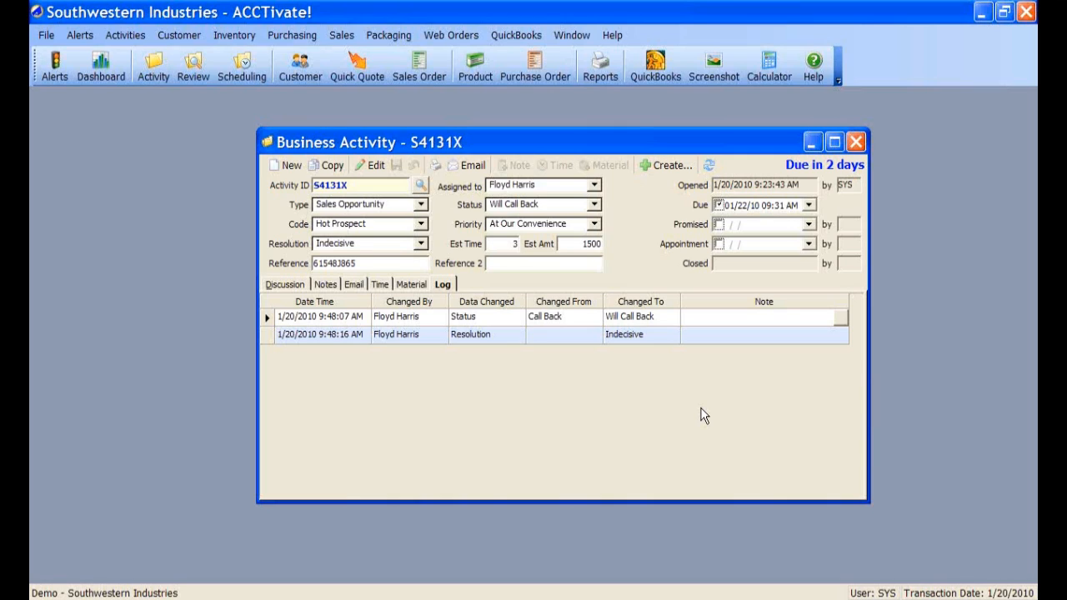
# - Close S4131X, open Business Activity Review, and enlarge it to show related items and contacts
pyautogui.click(856, 142)
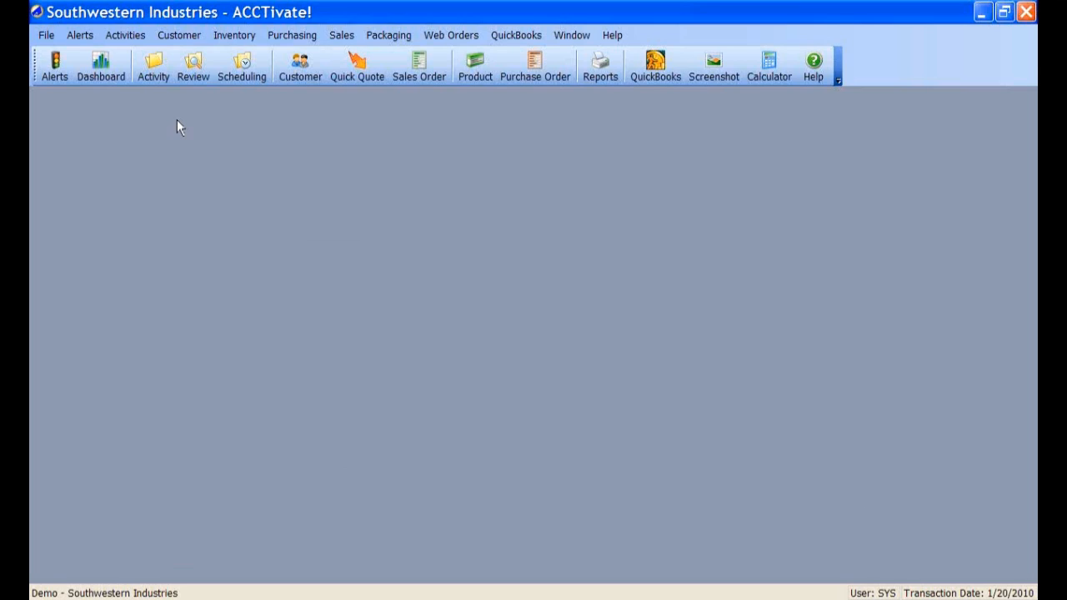
pyautogui.click(197, 76)
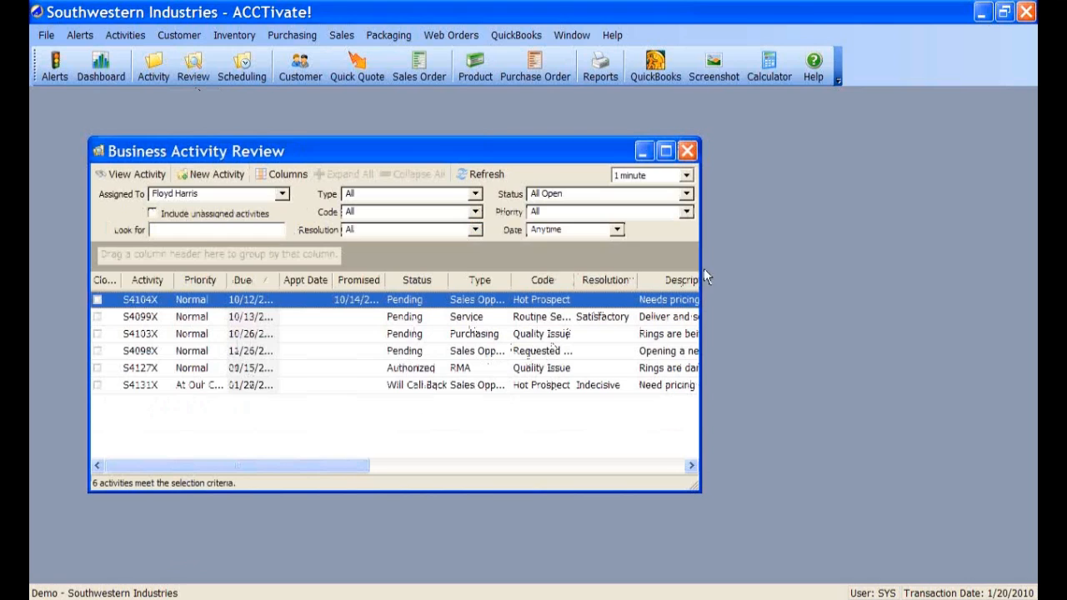
pyautogui.moveTo(700, 264); pyautogui.dragTo(937, 247)
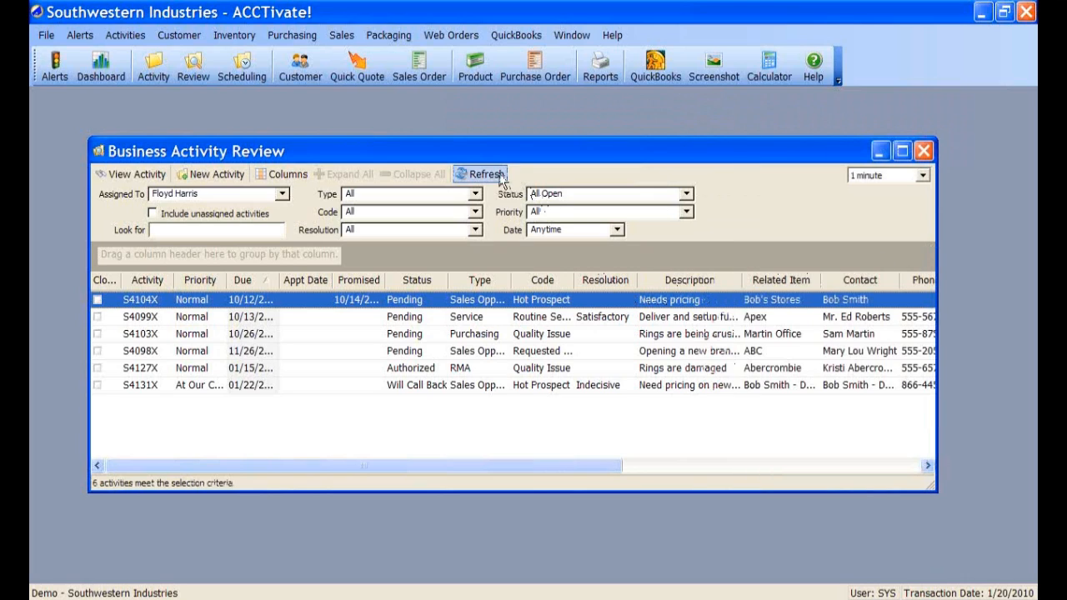
pyautogui.moveTo(476, 145); pyautogui.dragTo(475, 118)
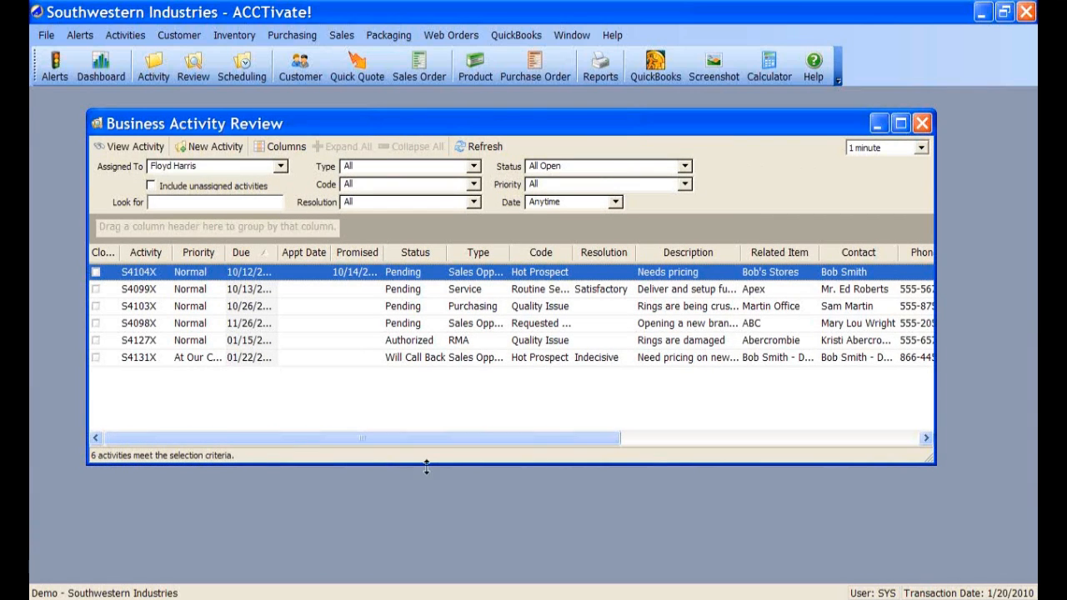
pyautogui.moveTo(412, 464); pyautogui.dragTo(412, 538)
pyautogui.click(190, 201)
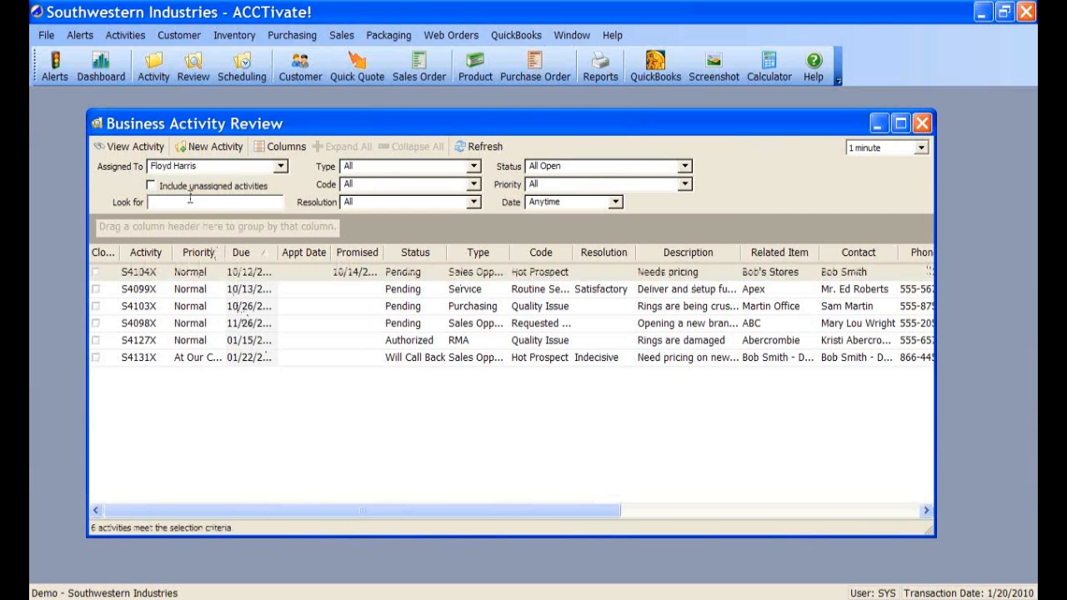
# - Filter the review by Assigned To, trying Anyone and then another user
pyautogui.click(281, 167)
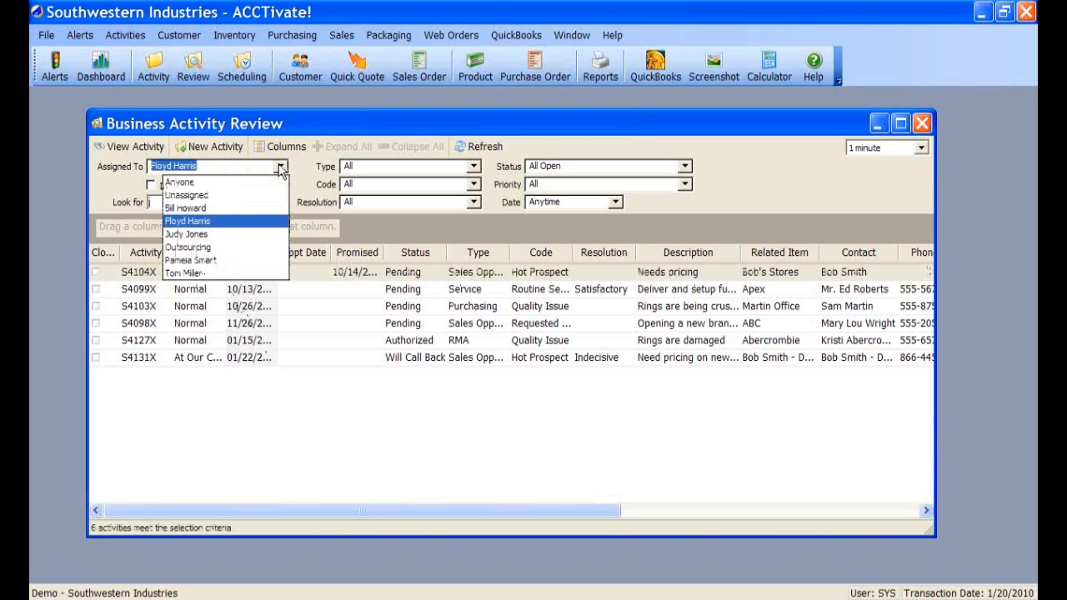
pyautogui.click(201, 182)
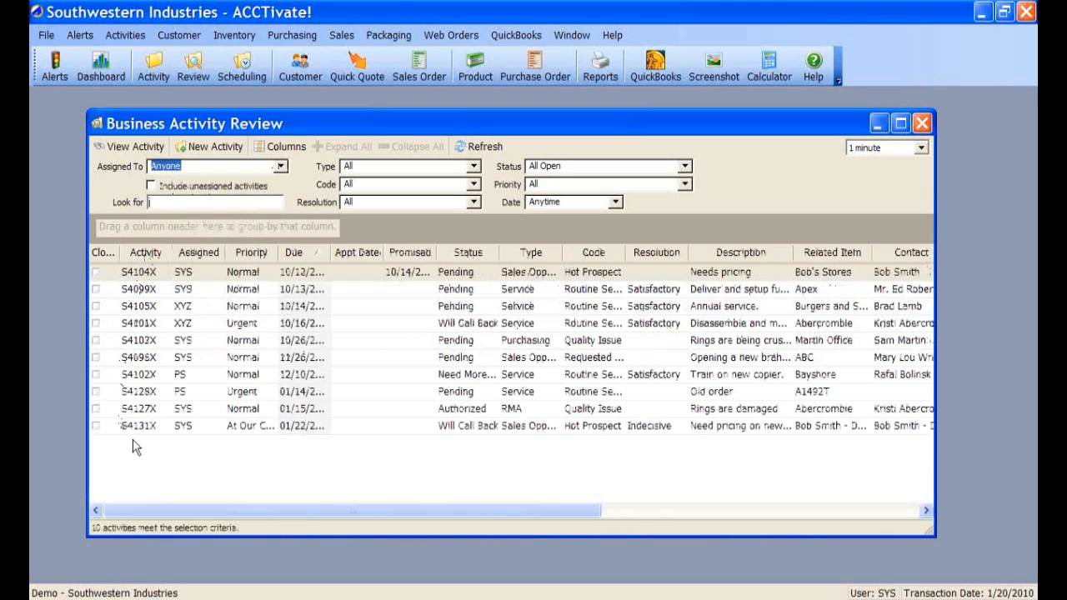
pyautogui.click(281, 166)
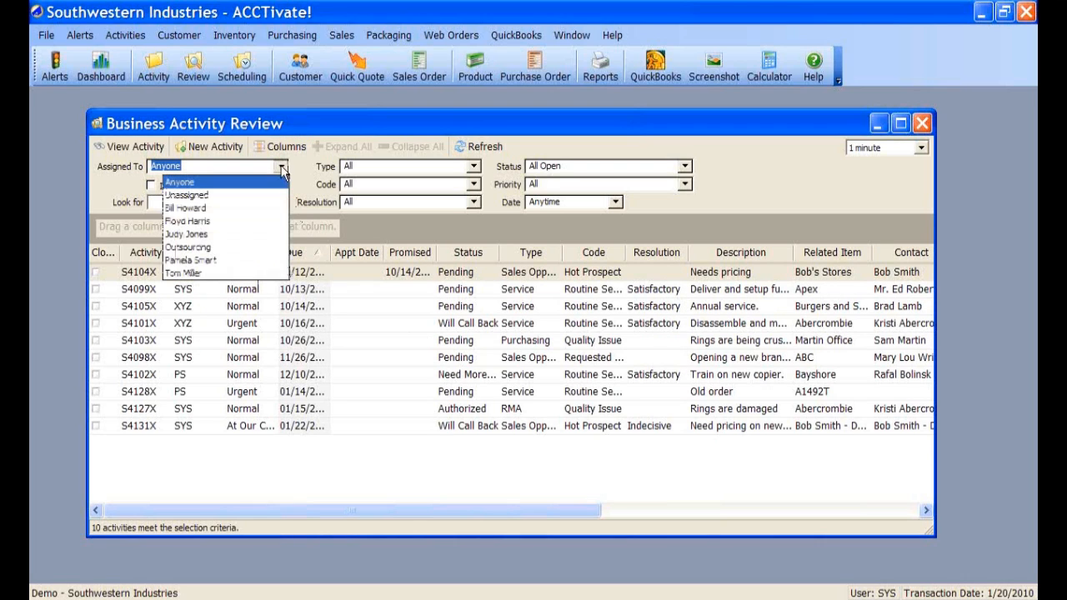
pyautogui.click(193, 234)
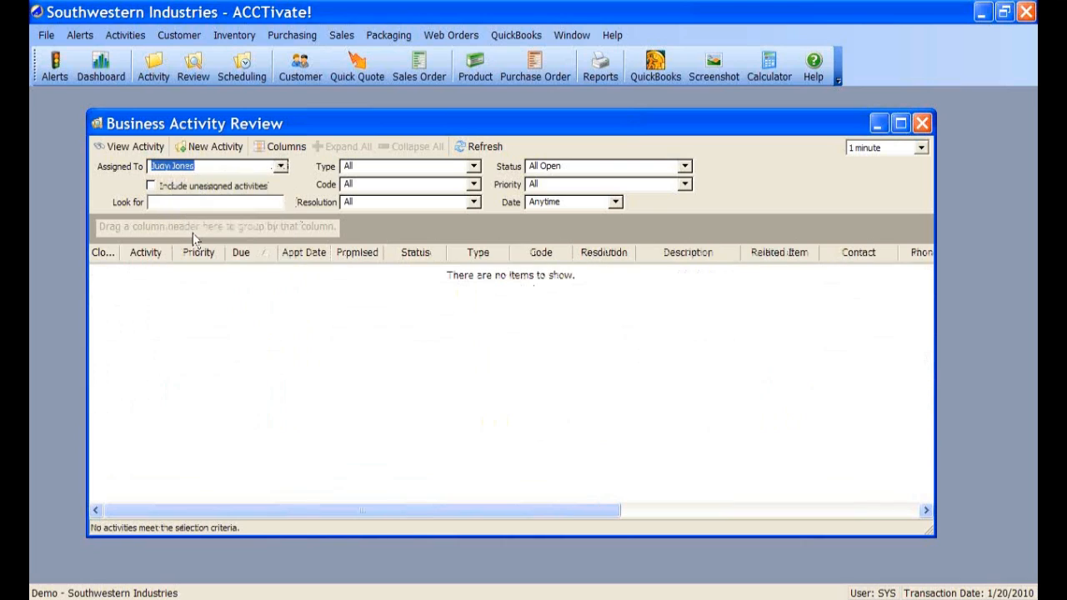
# - Show a different user's six activities plus unassigned ones, and select S4107X
pyautogui.click(282, 167)
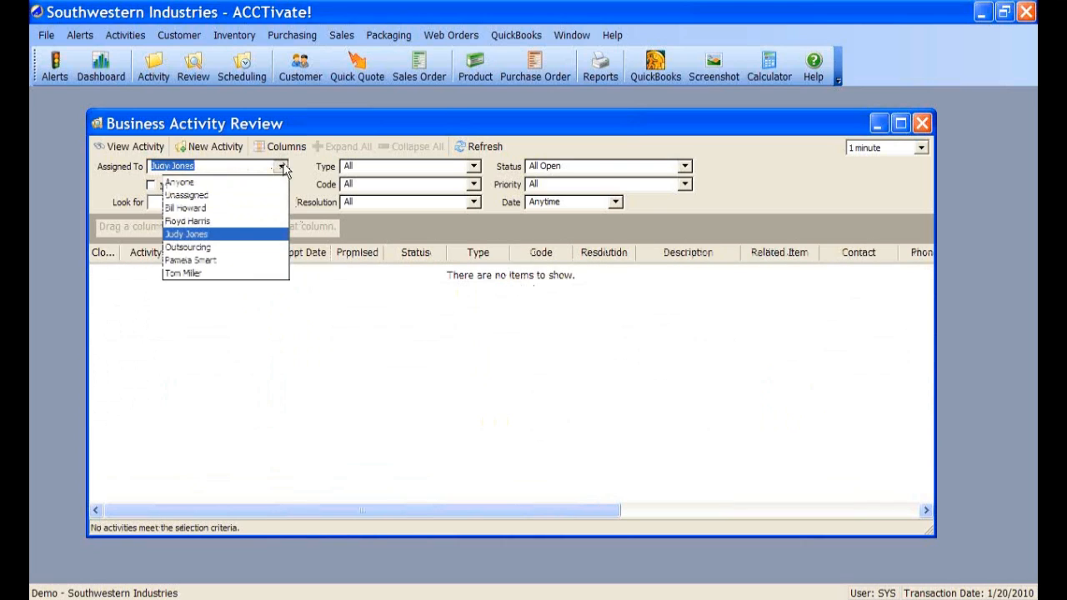
pyautogui.click(192, 222)
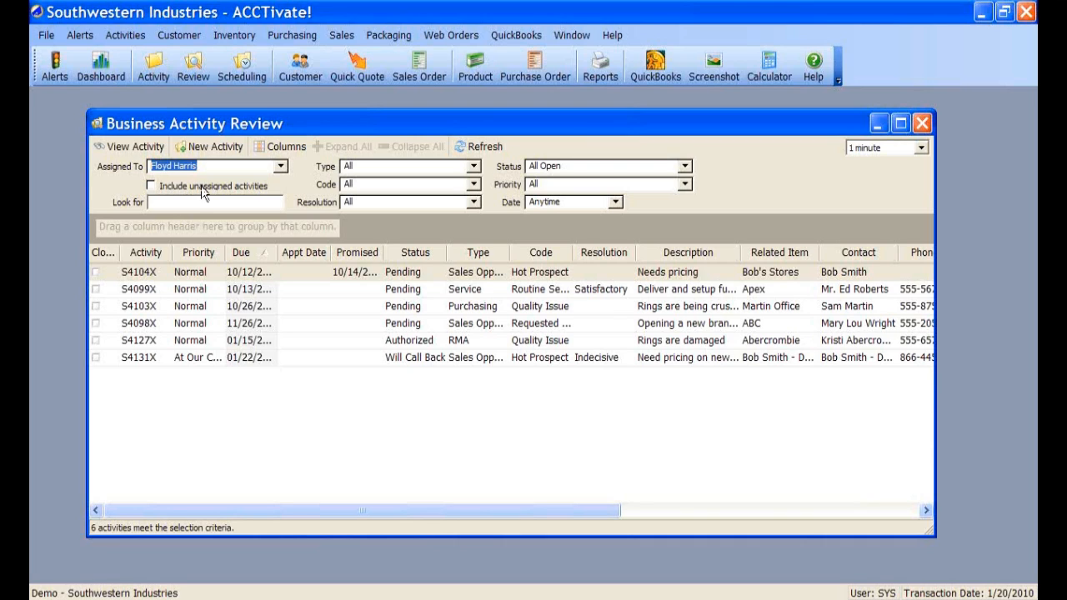
pyautogui.click(201, 186)
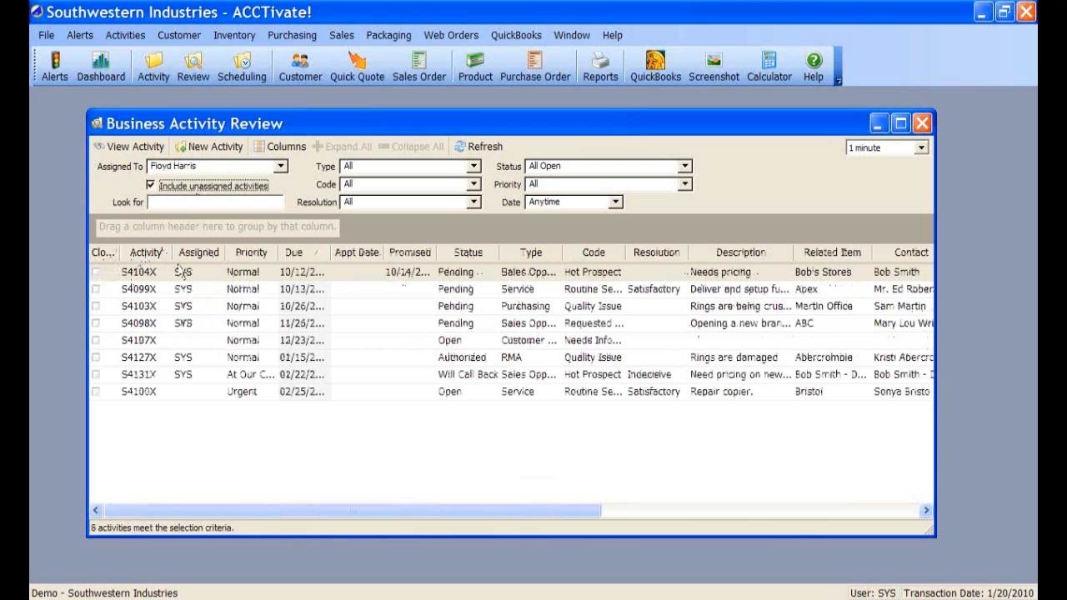
pyautogui.click(183, 341)
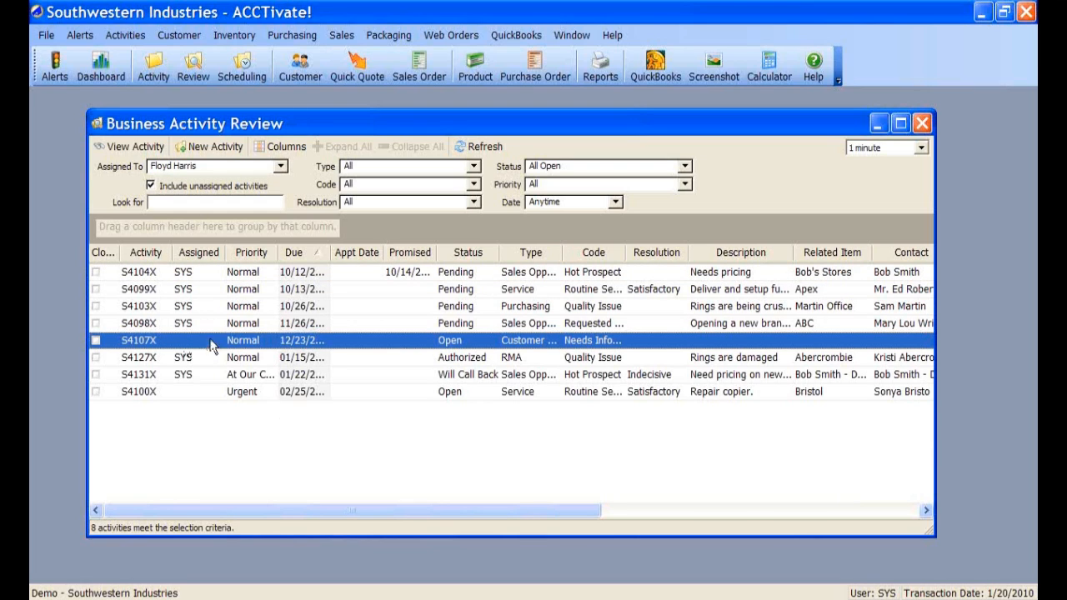
pyautogui.doubleClick(418, 345)
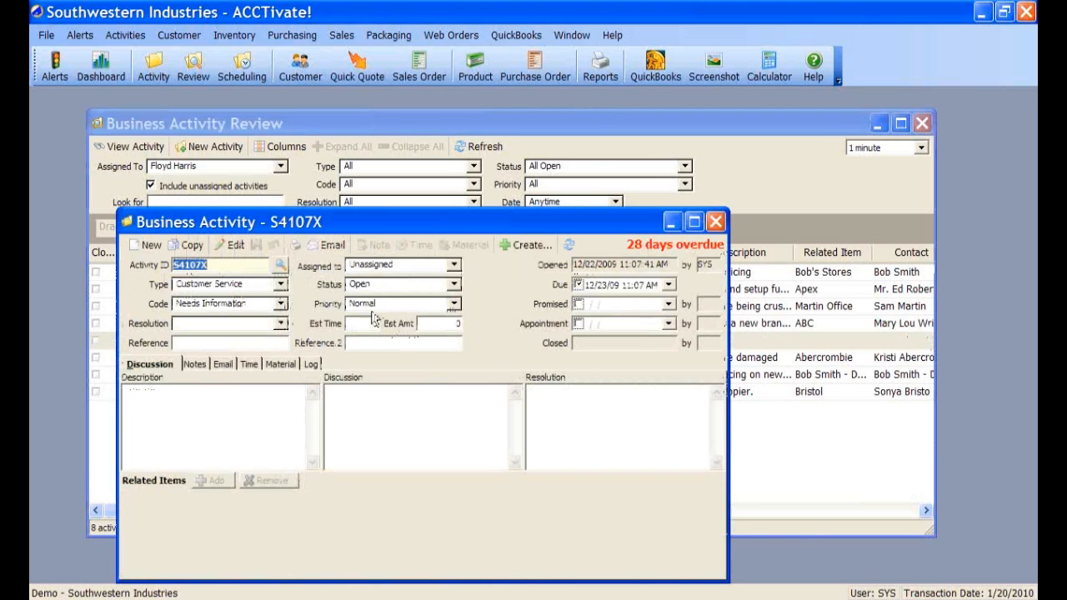
pyautogui.click(231, 245)
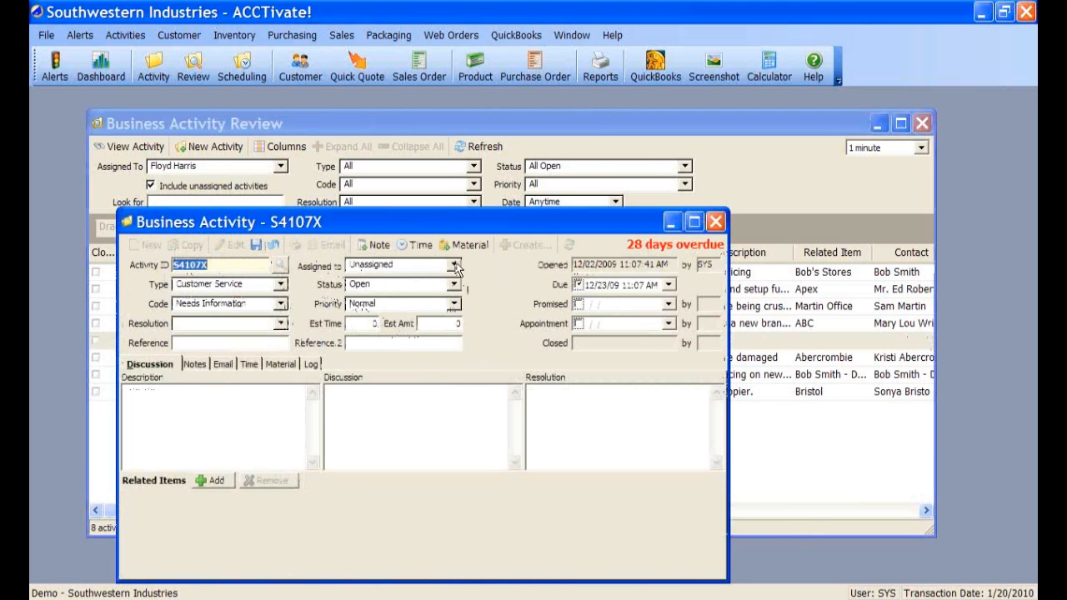
pyautogui.click(454, 264)
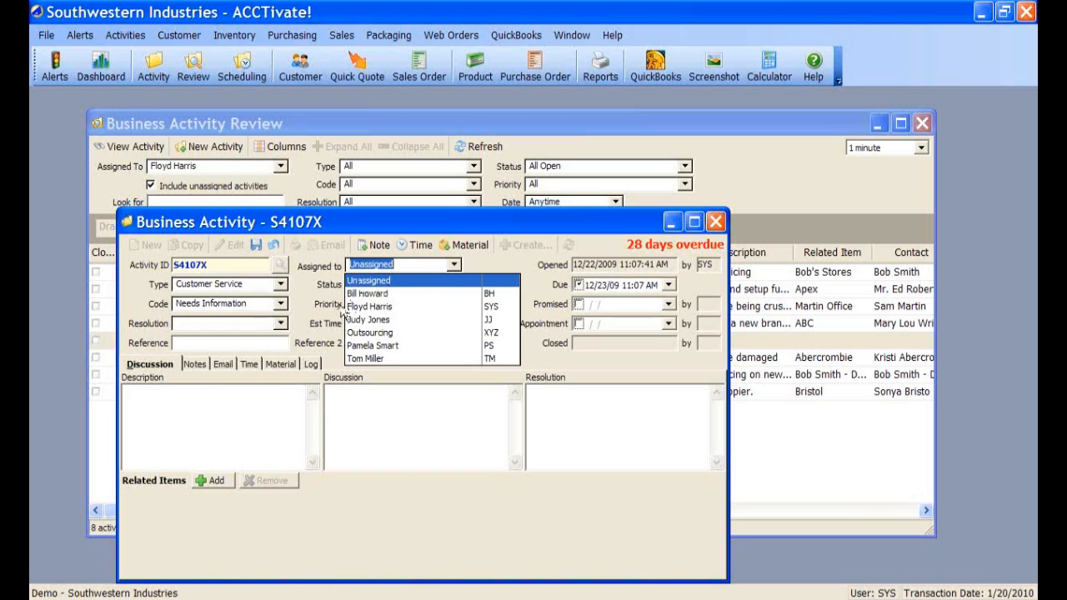
pyautogui.click(274, 245)
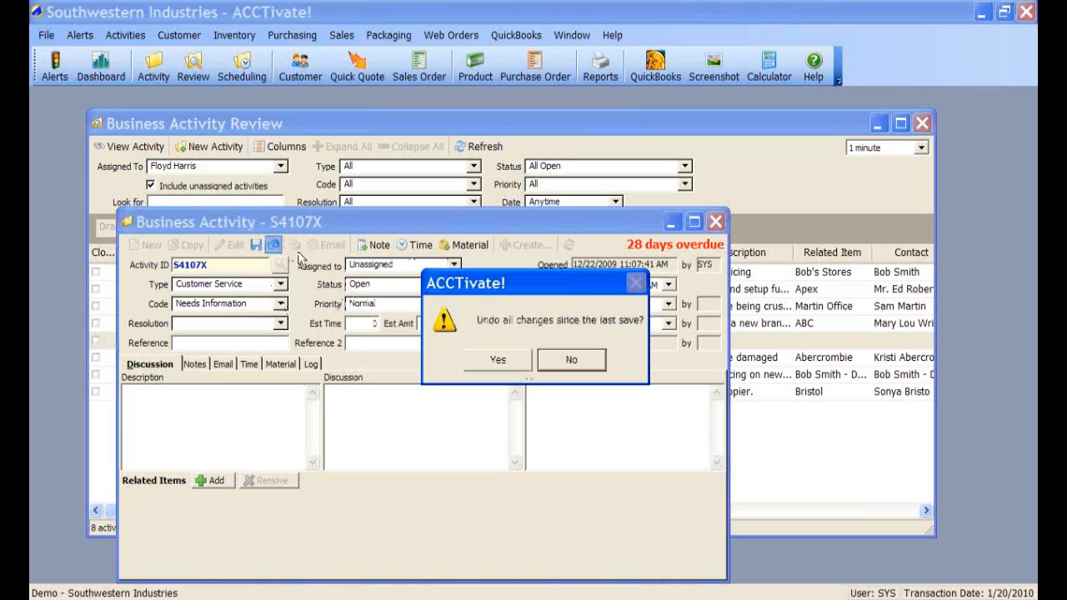
pyautogui.click(502, 360)
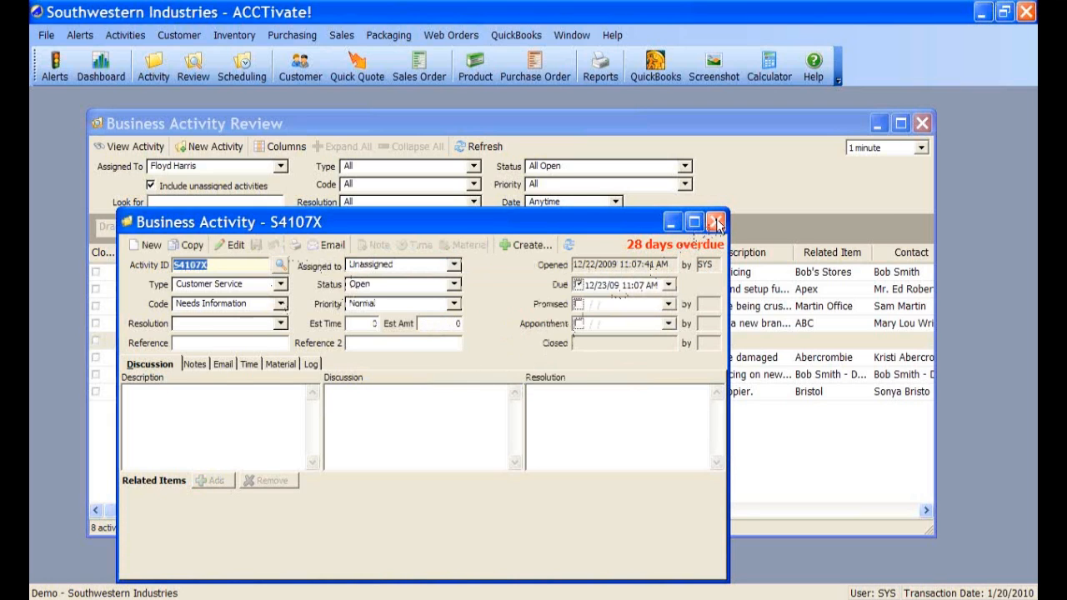
pyautogui.click(716, 221)
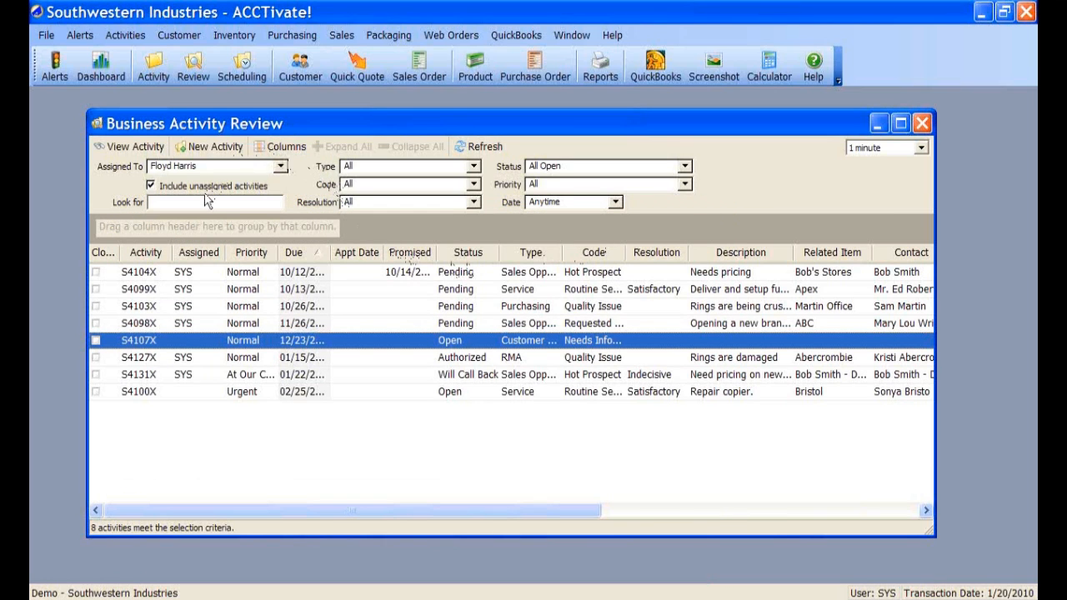
# - Show only Unassigned activities briefly, then Anyone with unassigned activities included
pyautogui.click(228, 188)
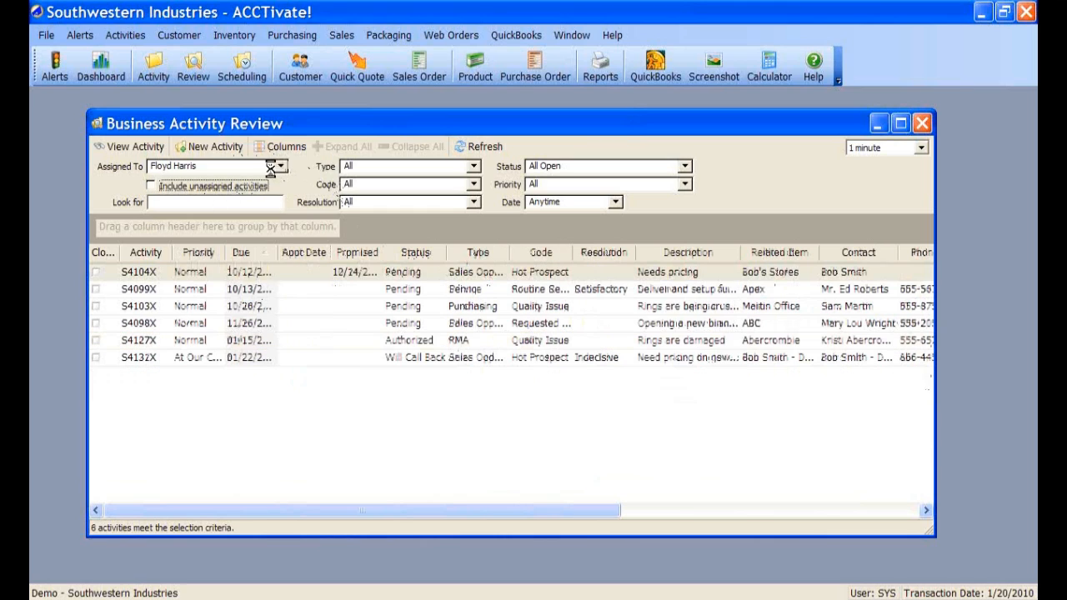
pyautogui.click(280, 165)
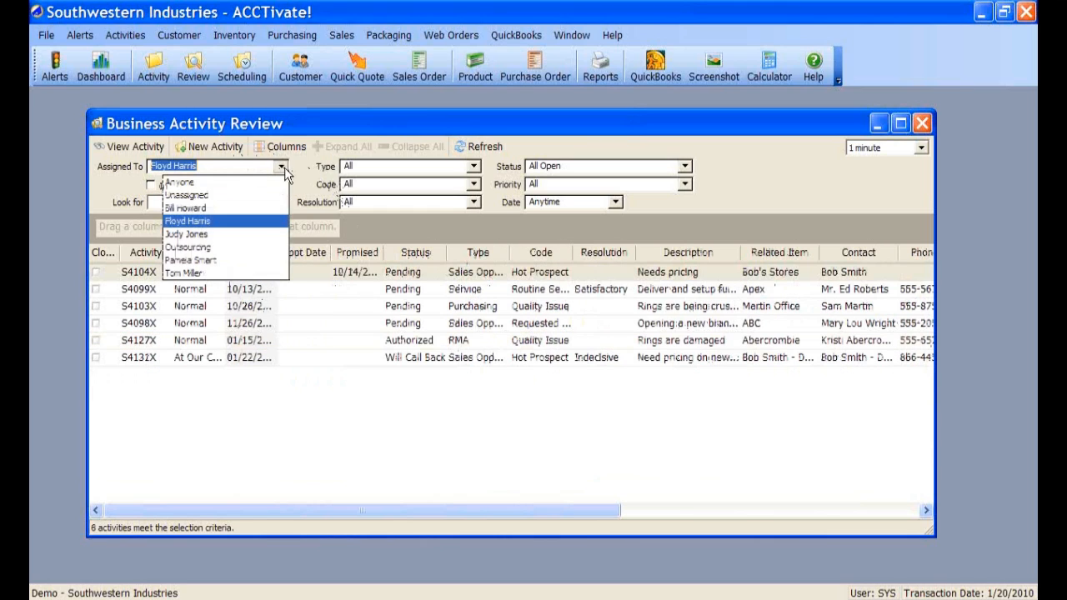
pyautogui.click(191, 195)
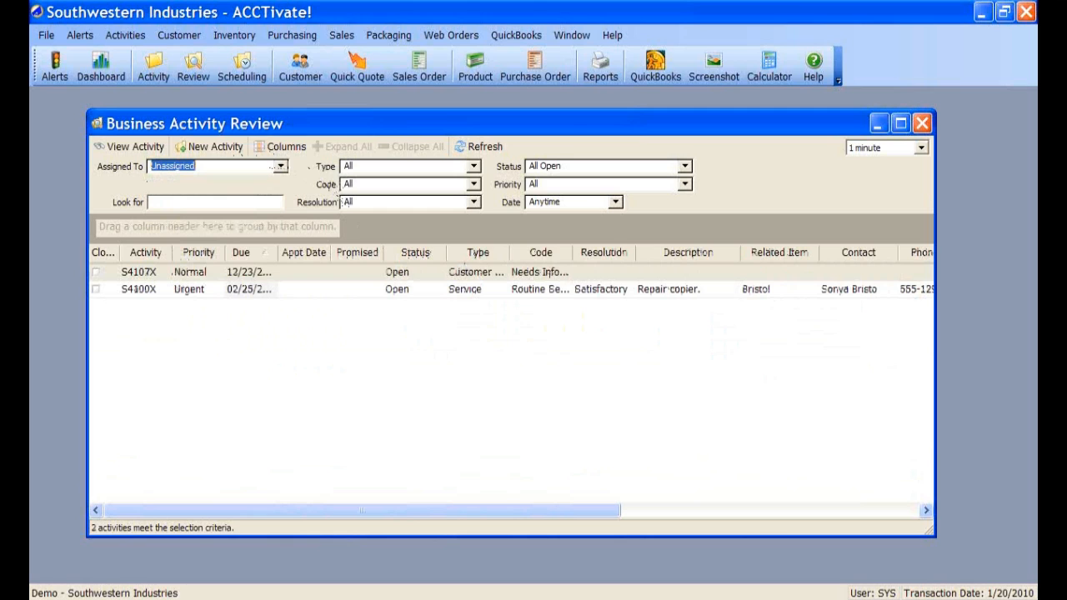
pyautogui.click(280, 166)
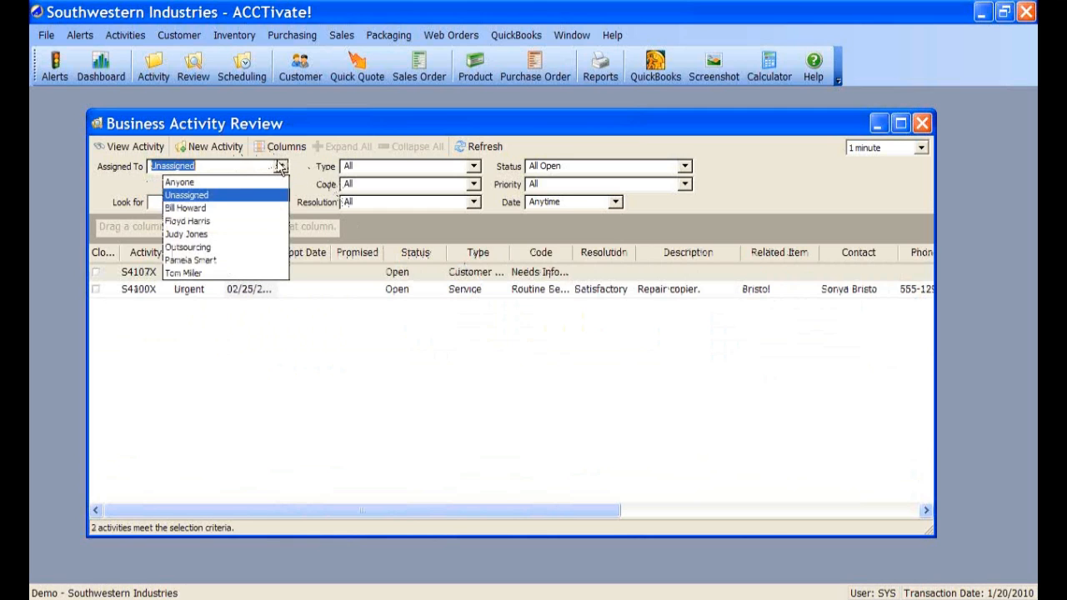
pyautogui.click(211, 181)
pyautogui.click(151, 185)
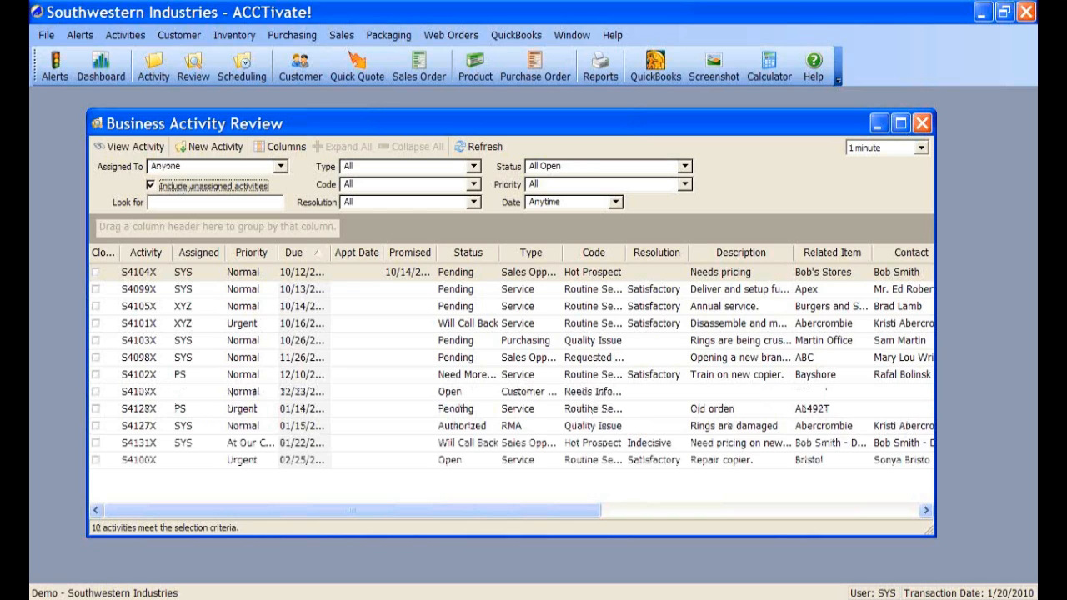
pyautogui.click(473, 167)
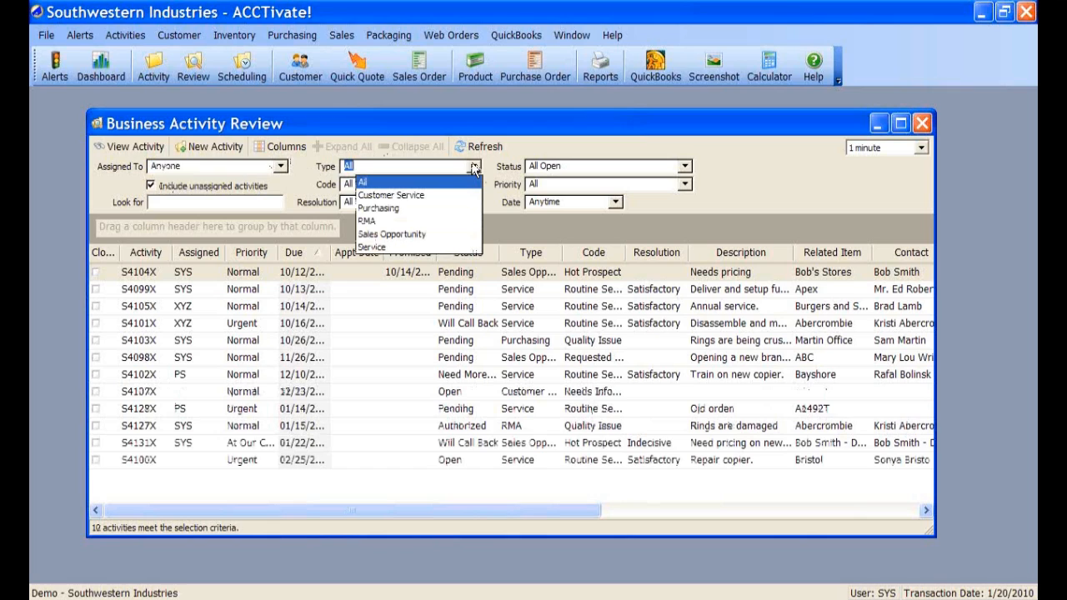
# - Filter to Sales Opportunity activities, narrow to Pending, then back to All Open
pyautogui.click(388, 235)
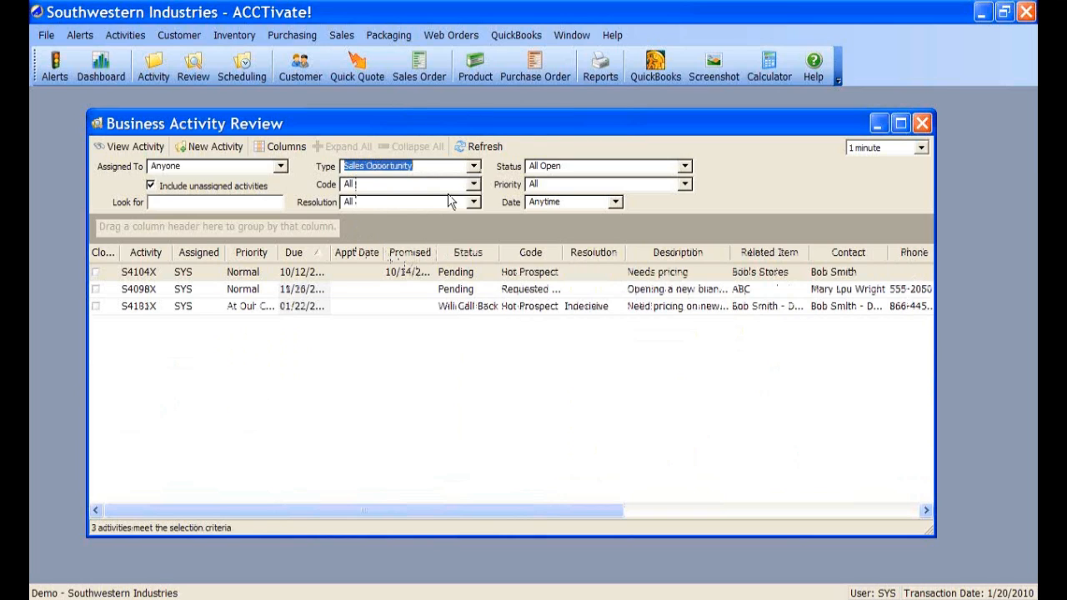
pyautogui.click(685, 167)
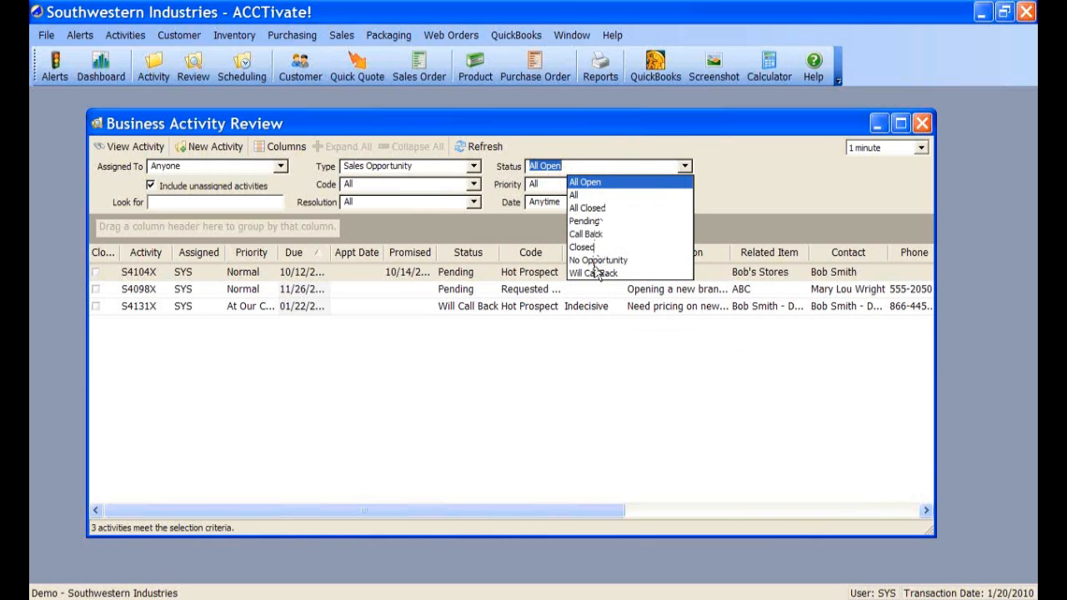
pyautogui.click(598, 221)
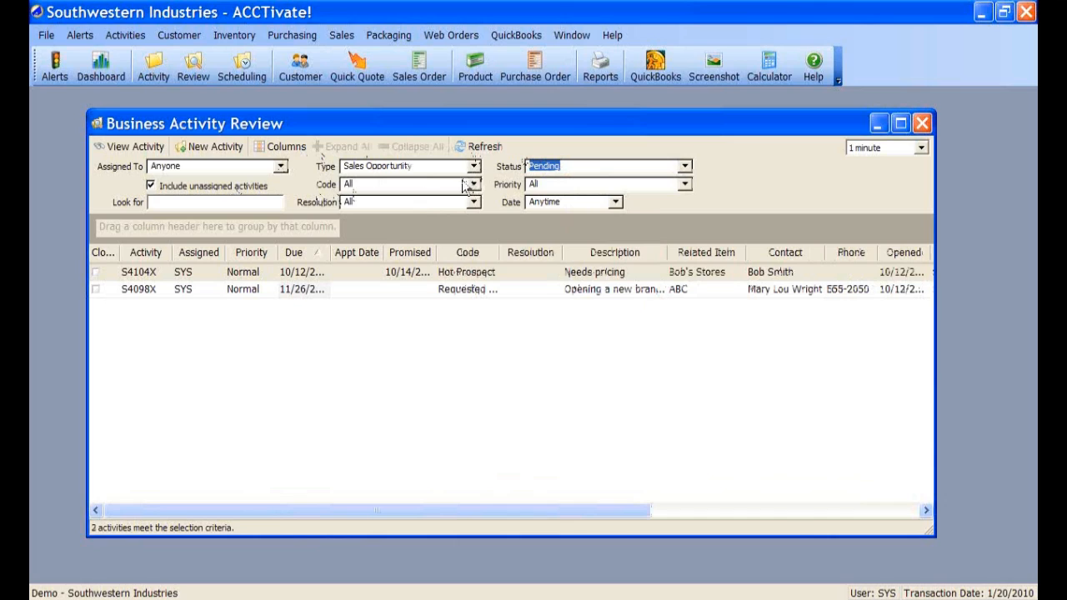
pyautogui.click(684, 166)
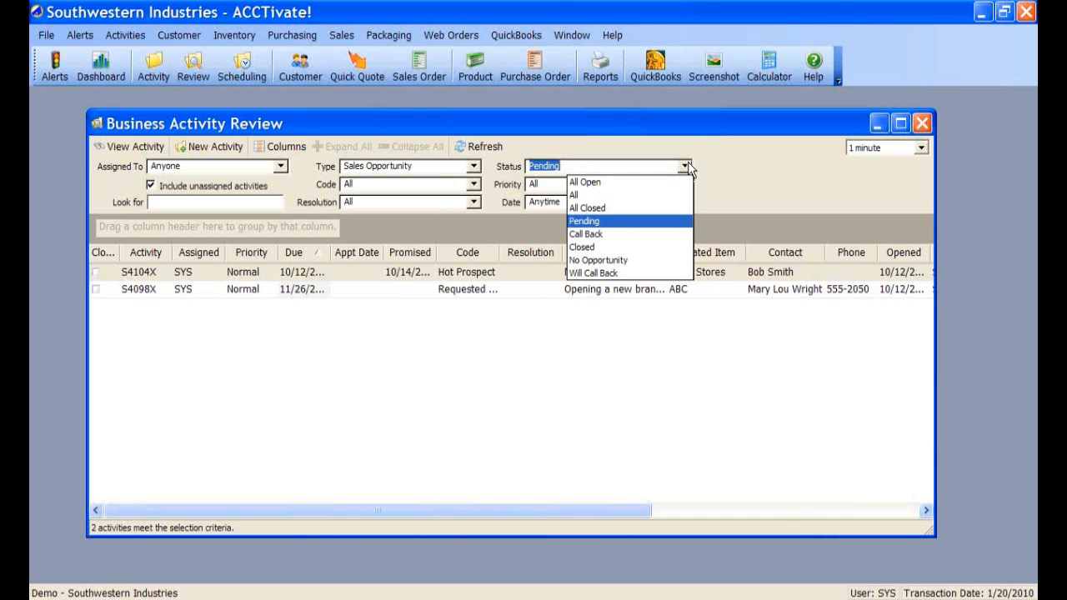
pyautogui.click(585, 182)
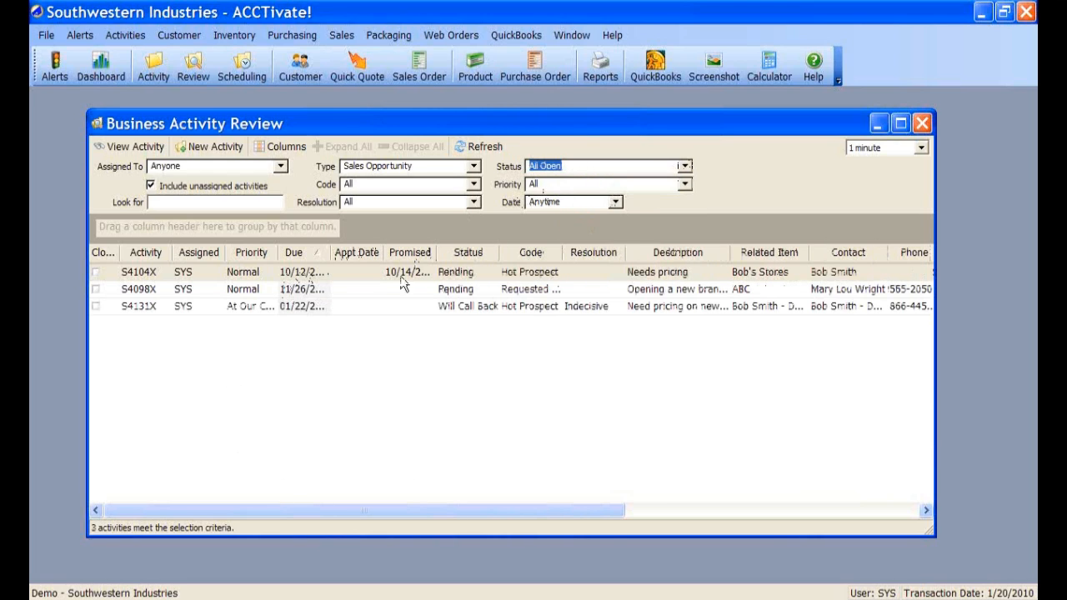
pyautogui.click(686, 170)
pyautogui.click(686, 171)
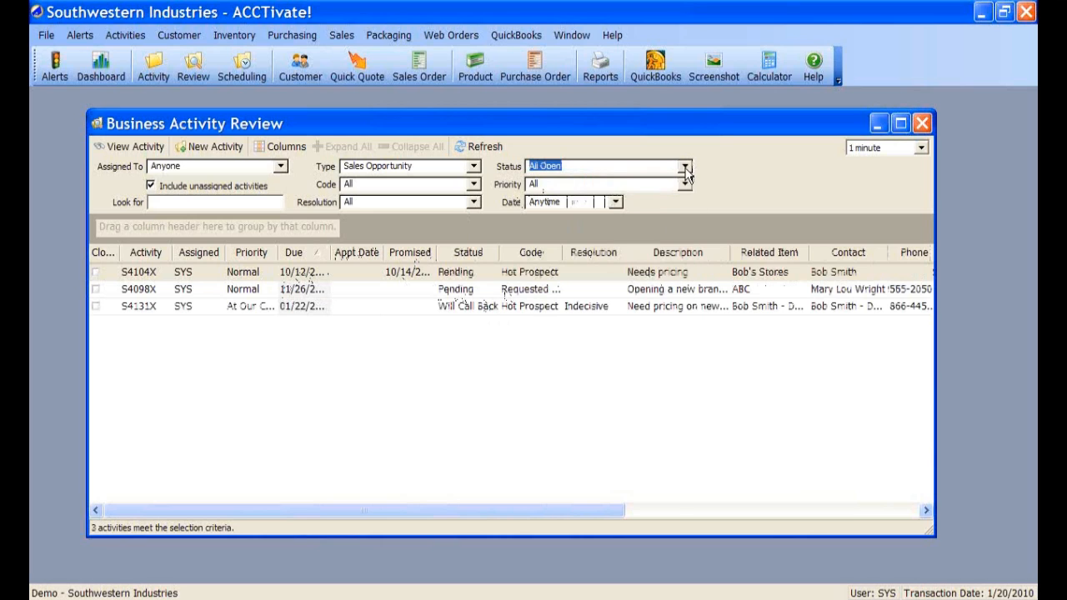
# - Set Type to All, view All Closed, then return Status to All Open
pyautogui.click(474, 171)
pyautogui.click(413, 180)
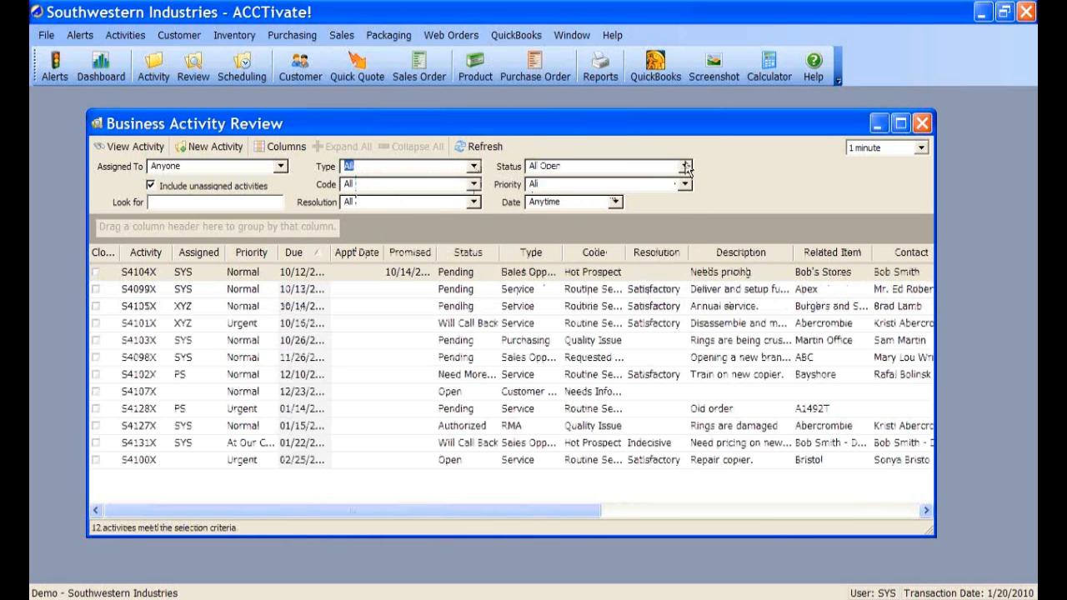
pyautogui.click(685, 166)
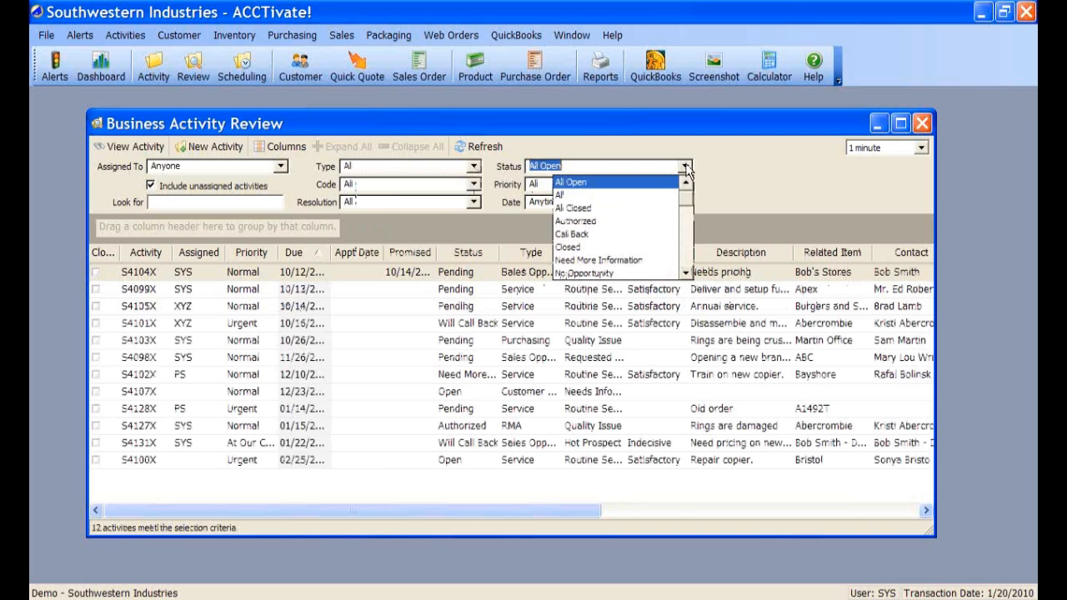
pyautogui.click(596, 209)
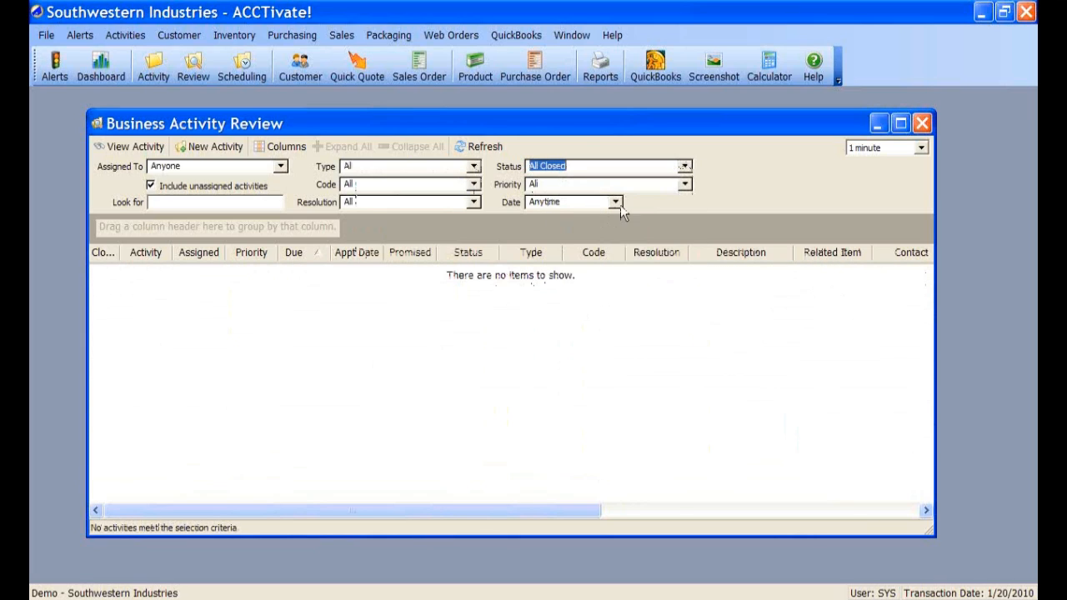
pyautogui.click(685, 167)
pyautogui.click(659, 181)
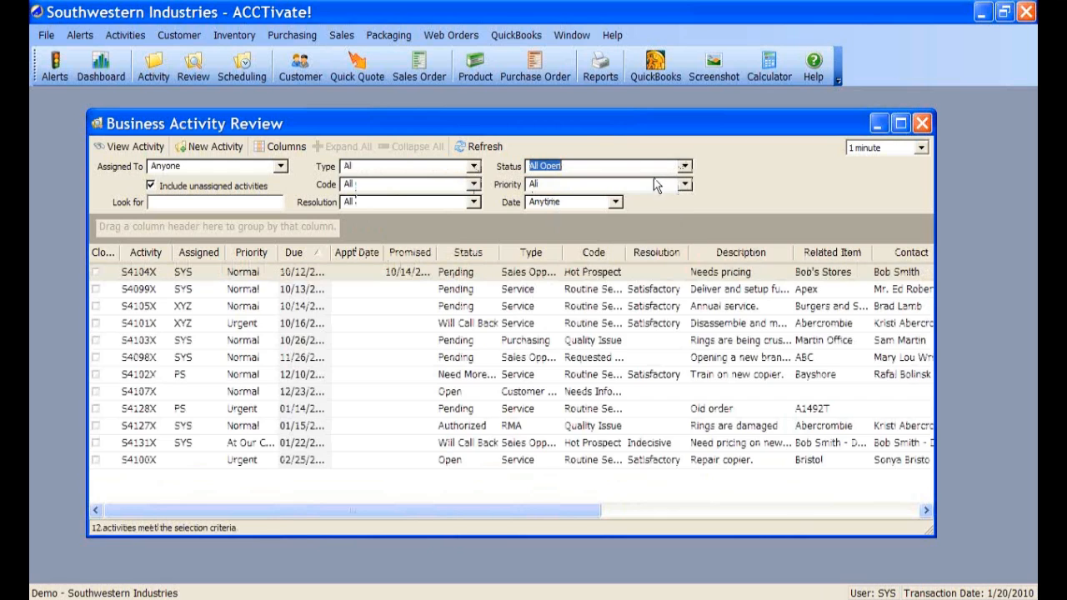
# - Mark activity S4105X as Closed, save and close it, then refresh the review
pyautogui.doubleClick(129, 307)
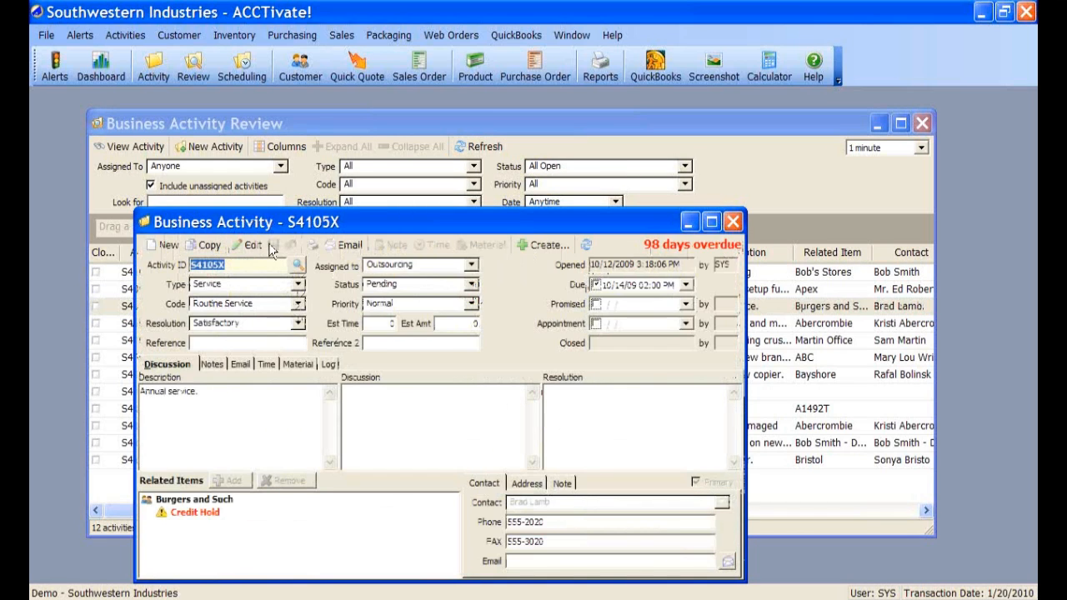
pyautogui.click(471, 284)
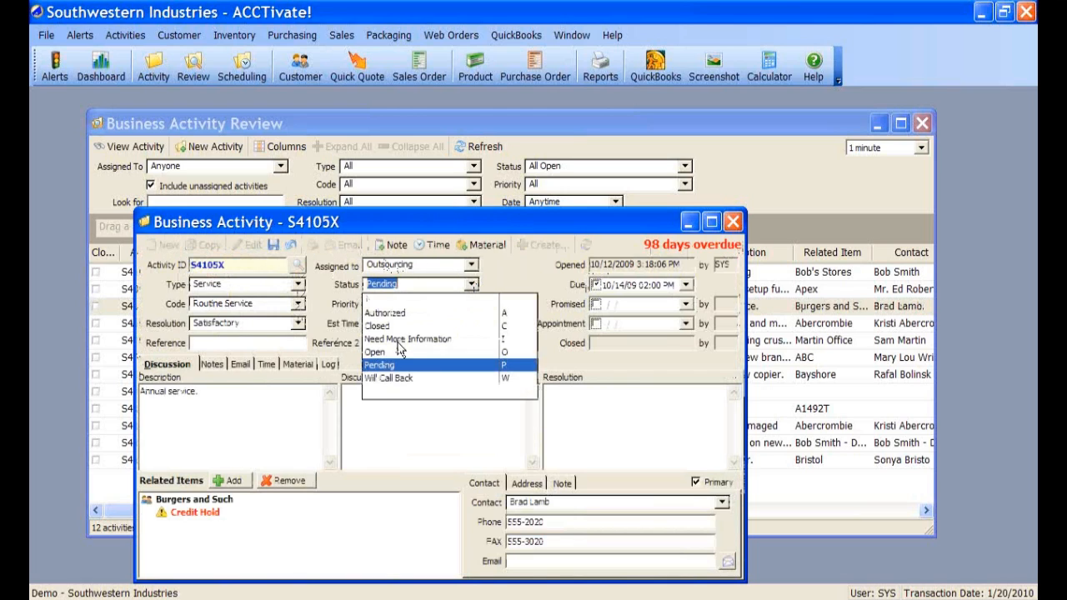
pyautogui.click(381, 325)
pyautogui.click(273, 244)
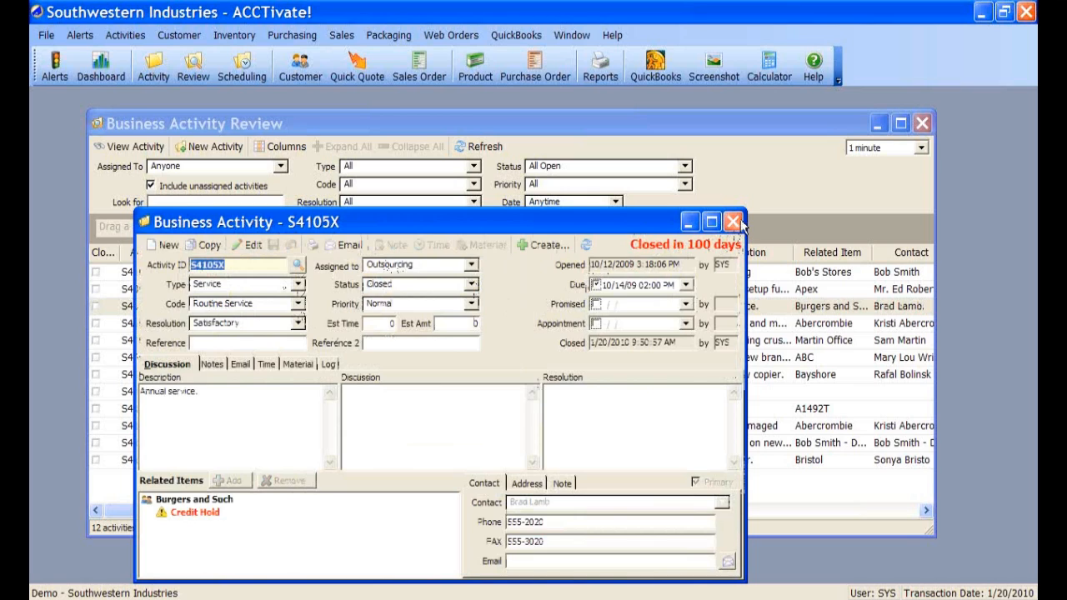
pyautogui.click(734, 222)
pyautogui.click(486, 147)
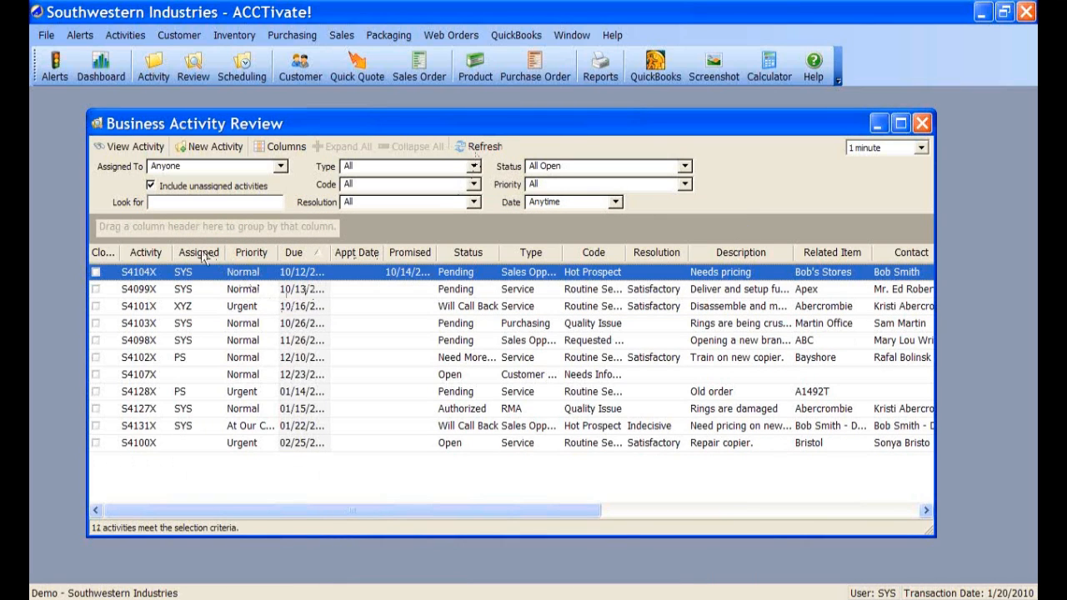
pyautogui.click(684, 166)
# - Show only All Closed activities, then every status with the All filter
pyautogui.click(574, 202)
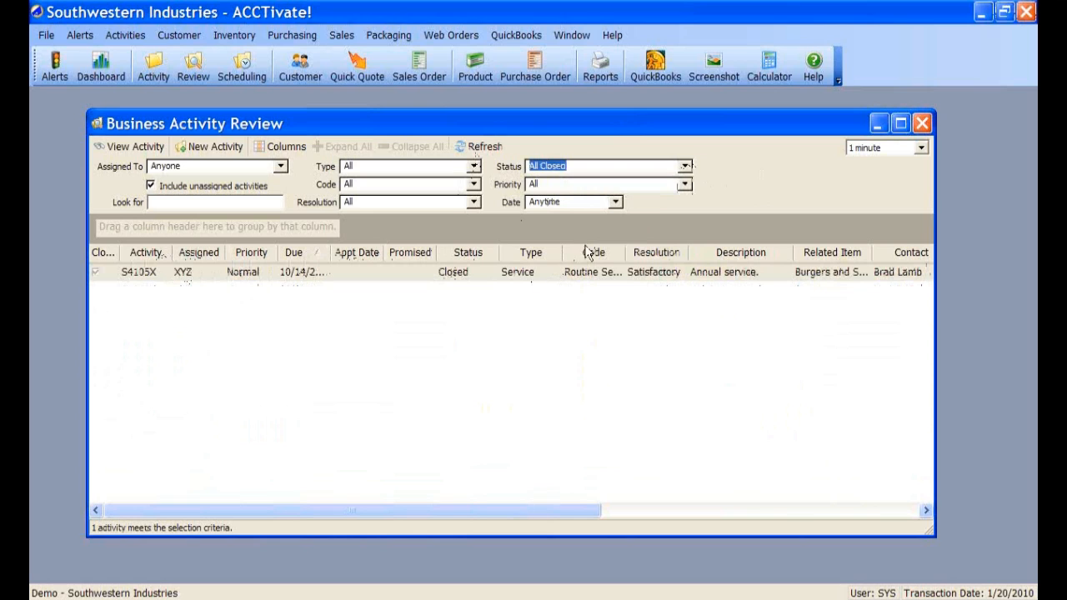
pyautogui.click(685, 166)
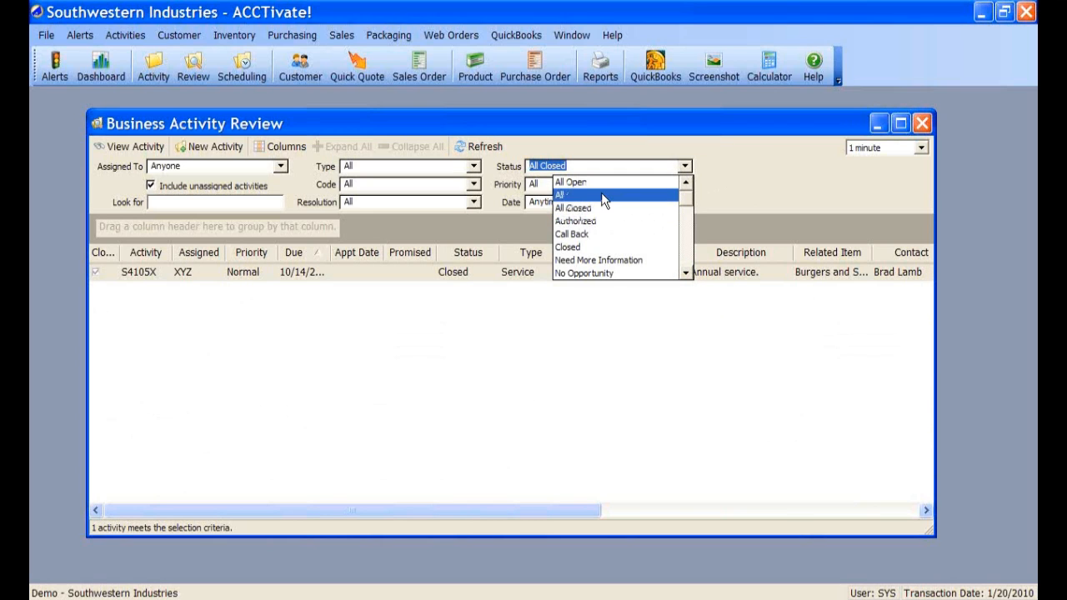
pyautogui.click(602, 197)
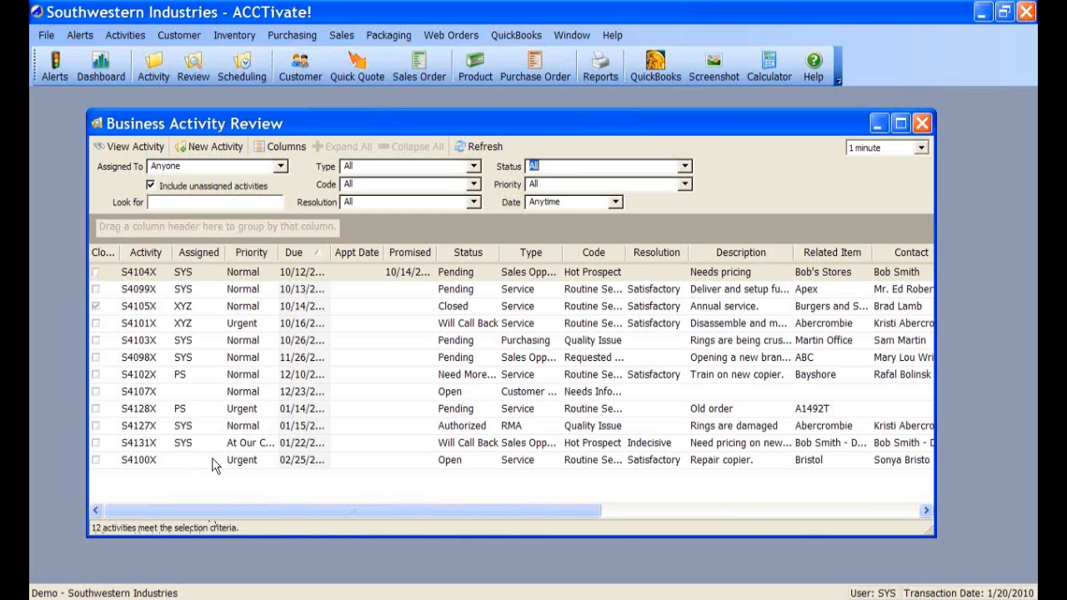
pyautogui.click(473, 167)
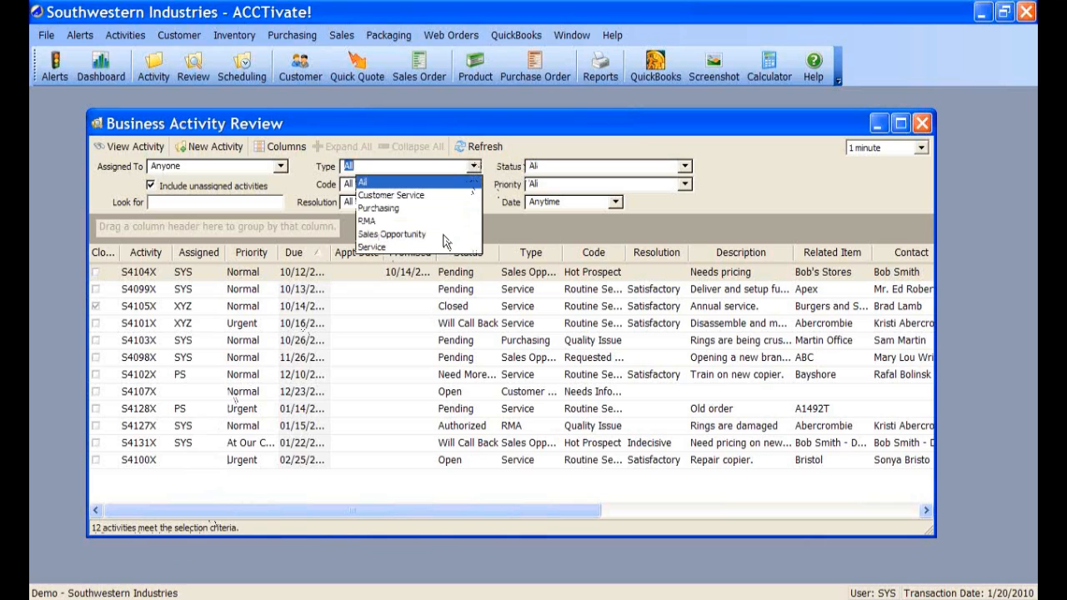
pyautogui.click(521, 110)
# - Filter by resolution Satisfactory, then set the Resolution filter back to All
pyautogui.click(473, 202)
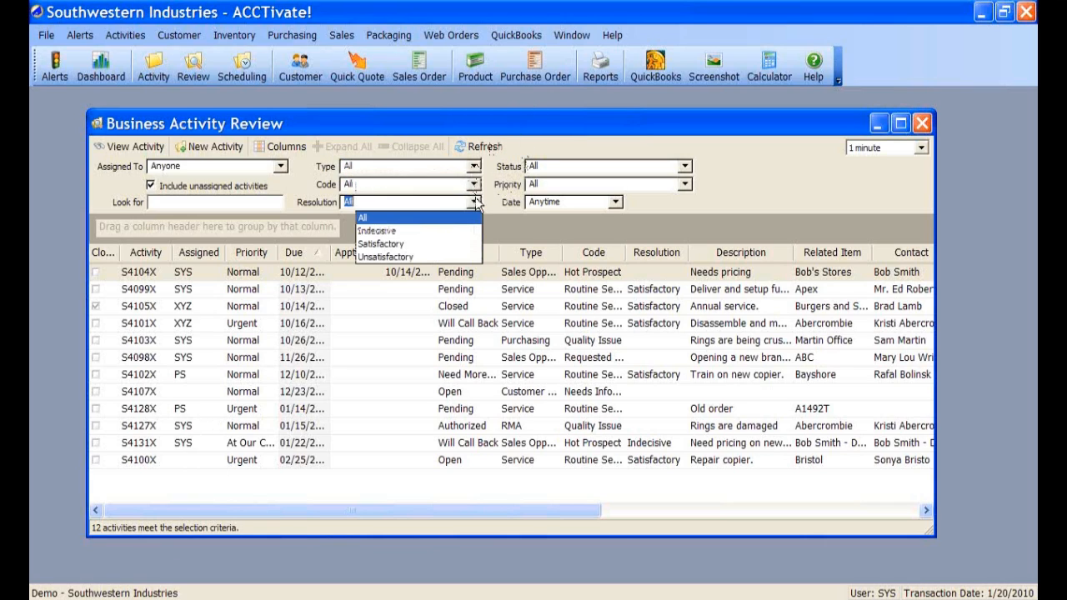
pyautogui.click(400, 244)
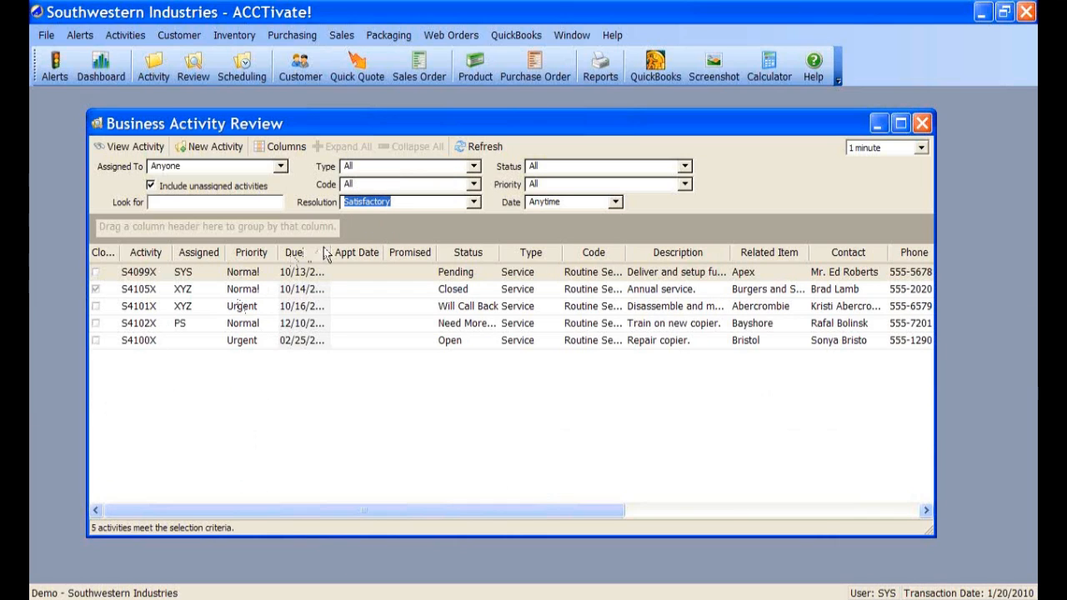
pyautogui.click(474, 167)
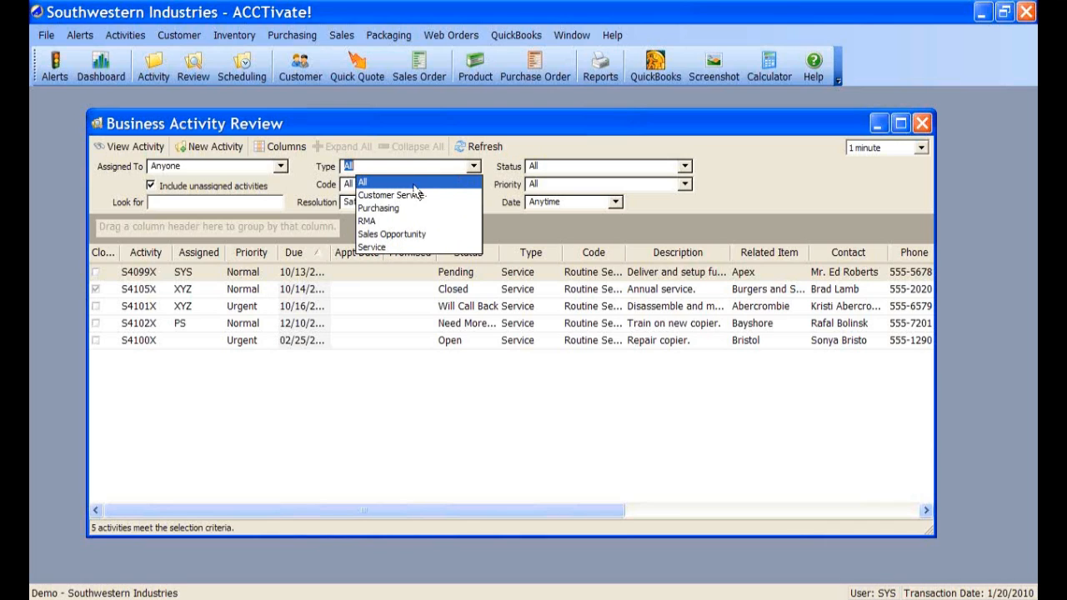
pyautogui.click(474, 168)
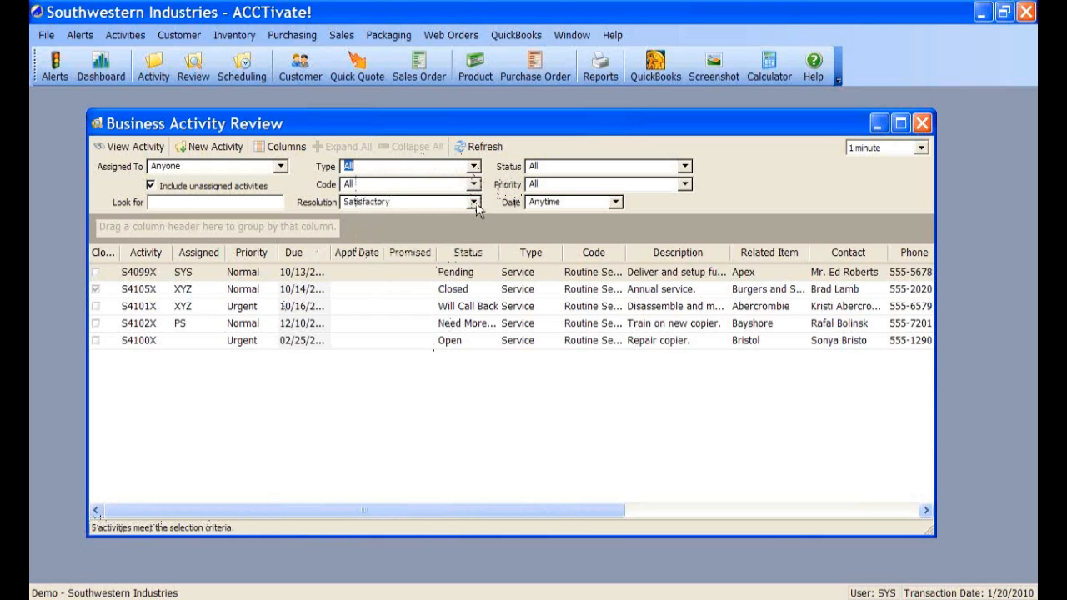
pyautogui.click(473, 201)
pyautogui.click(414, 219)
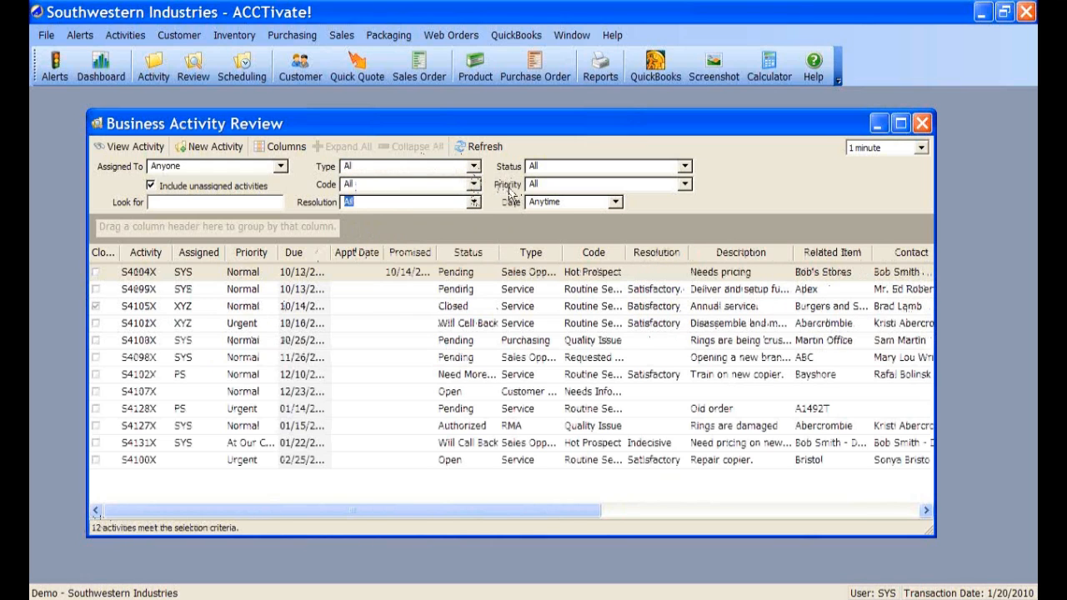
pyautogui.click(616, 202)
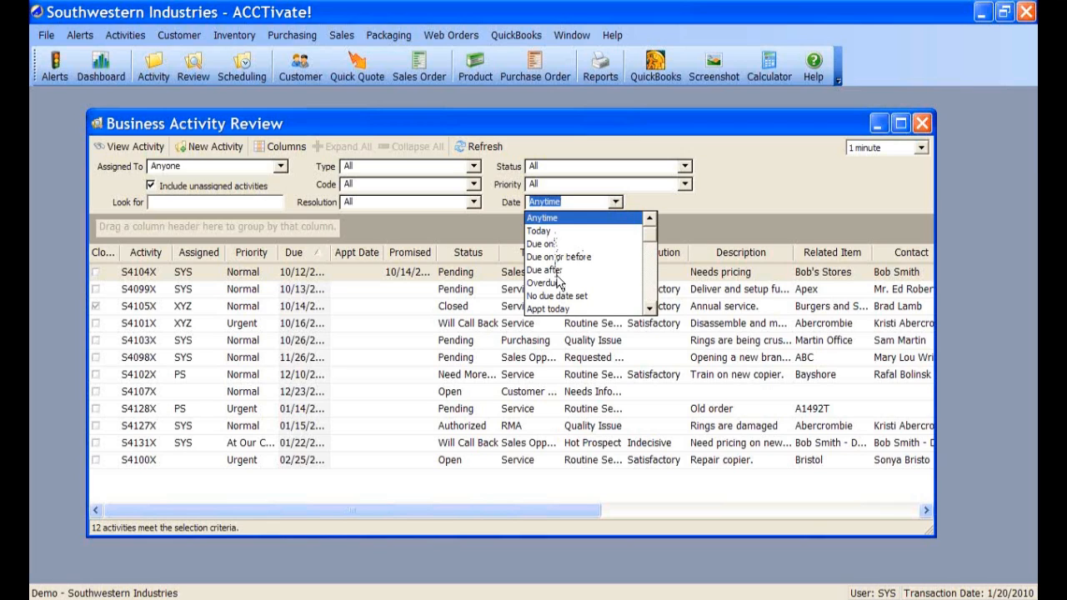
pyautogui.click(650, 309)
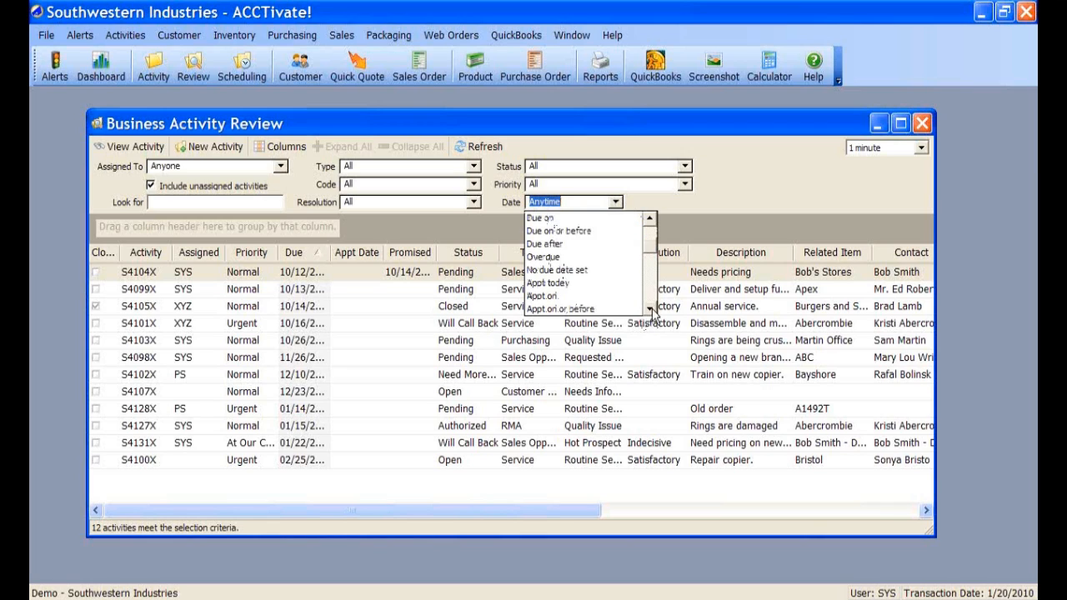
pyautogui.click(650, 309)
pyautogui.click(650, 309)
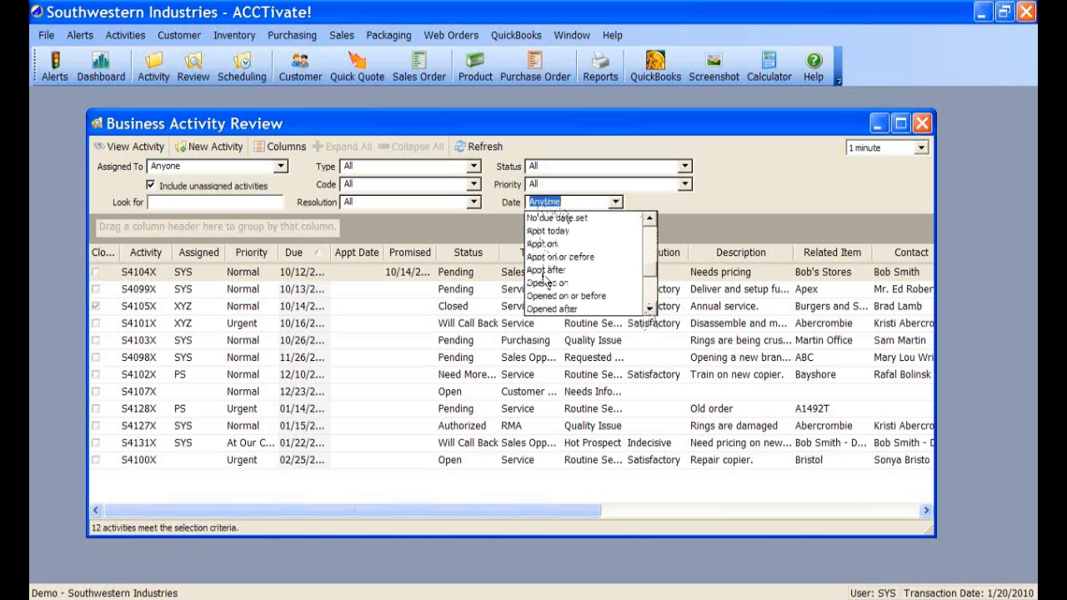
pyautogui.click(650, 310)
pyautogui.click(650, 310)
pyautogui.click(650, 310)
pyautogui.click(650, 310)
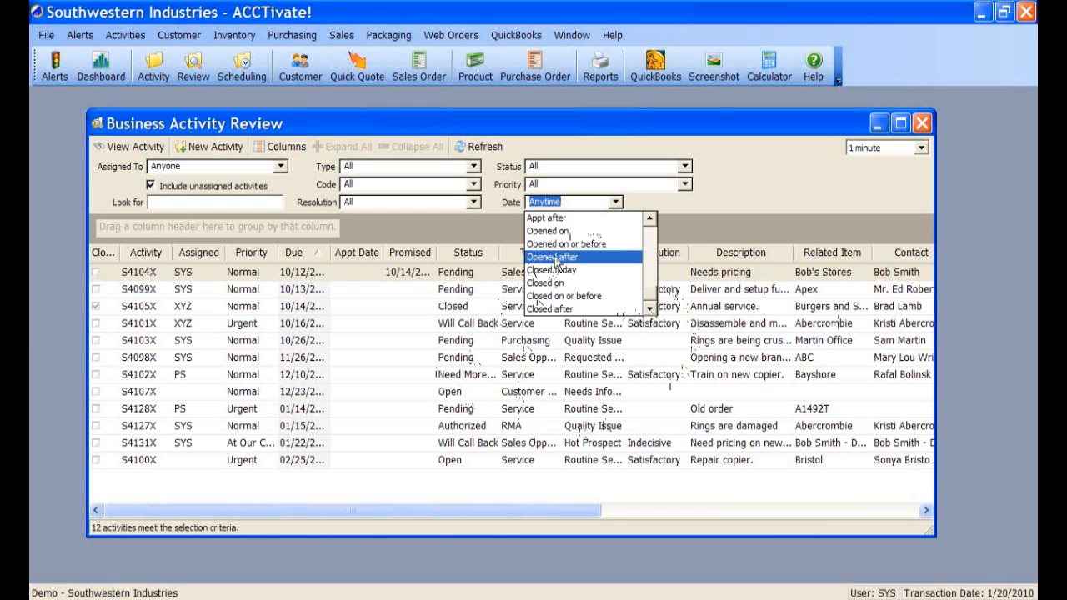
pyautogui.click(554, 258)
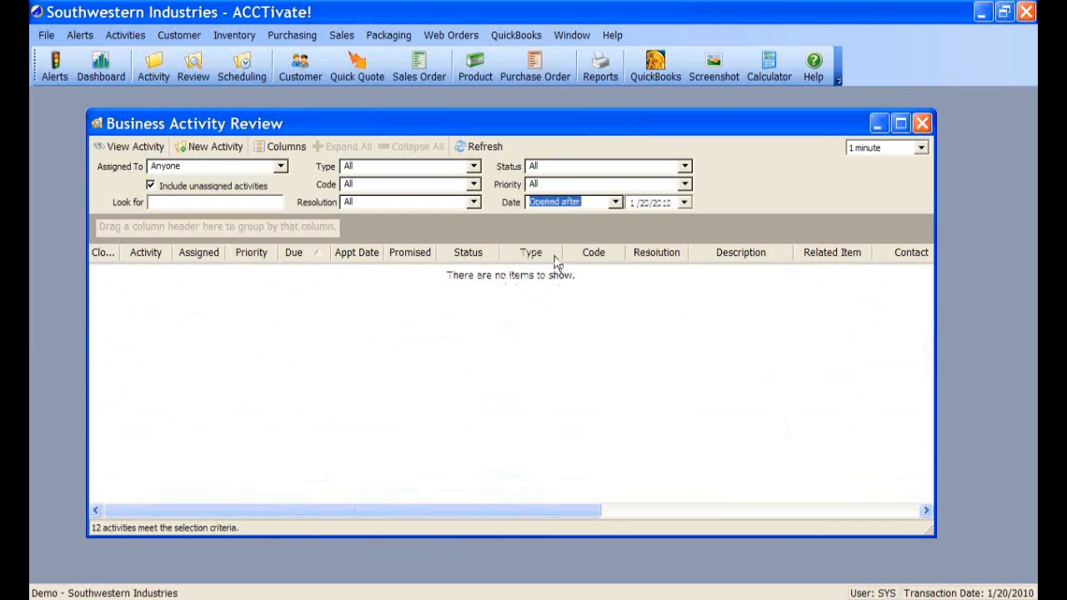
pyautogui.click(683, 203)
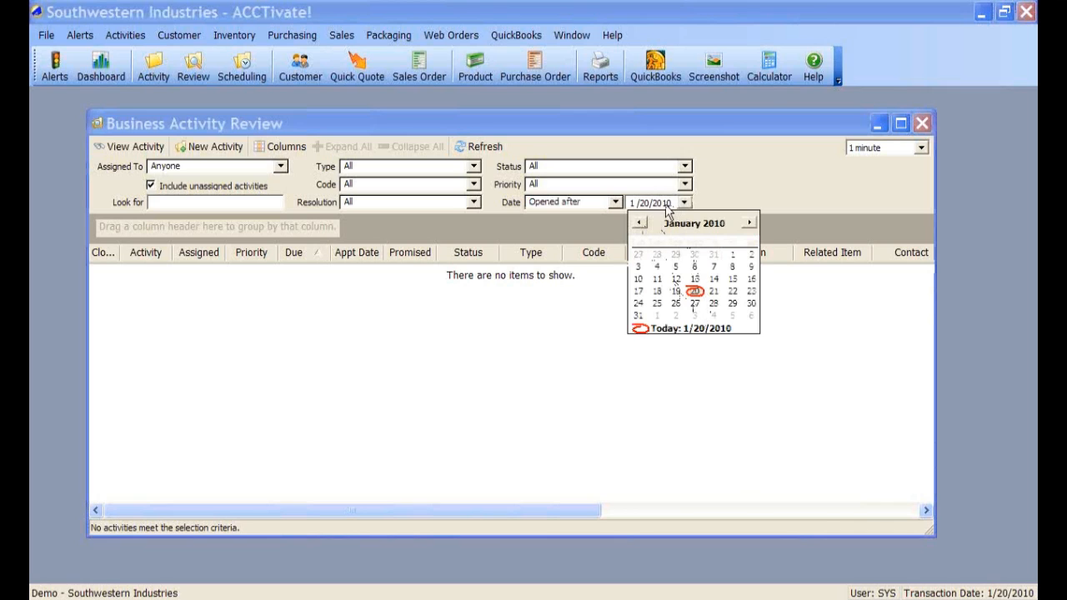
pyautogui.click(665, 212)
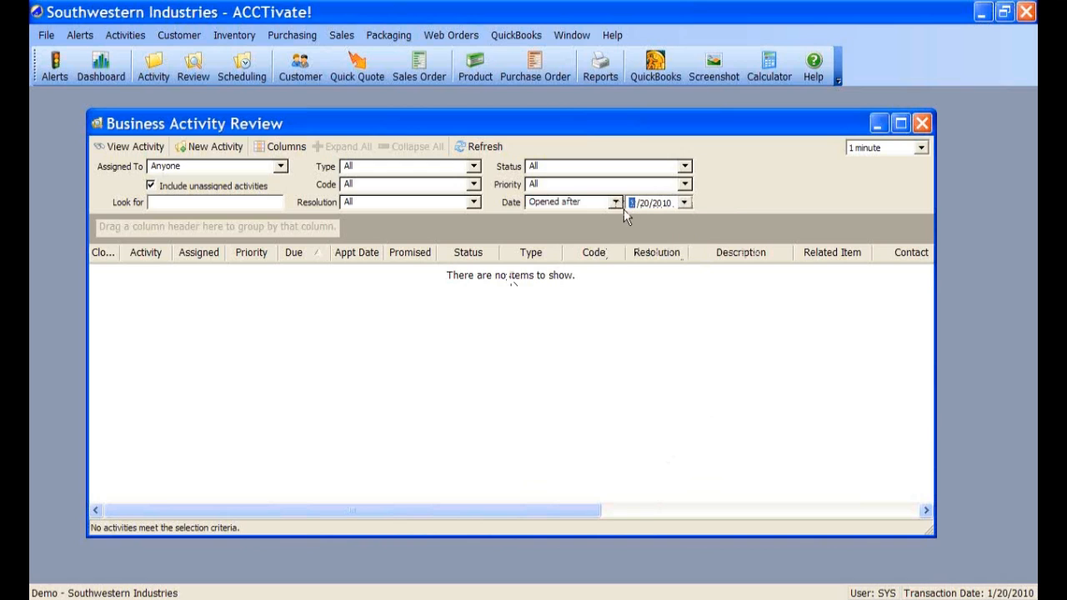
pyautogui.click(615, 204)
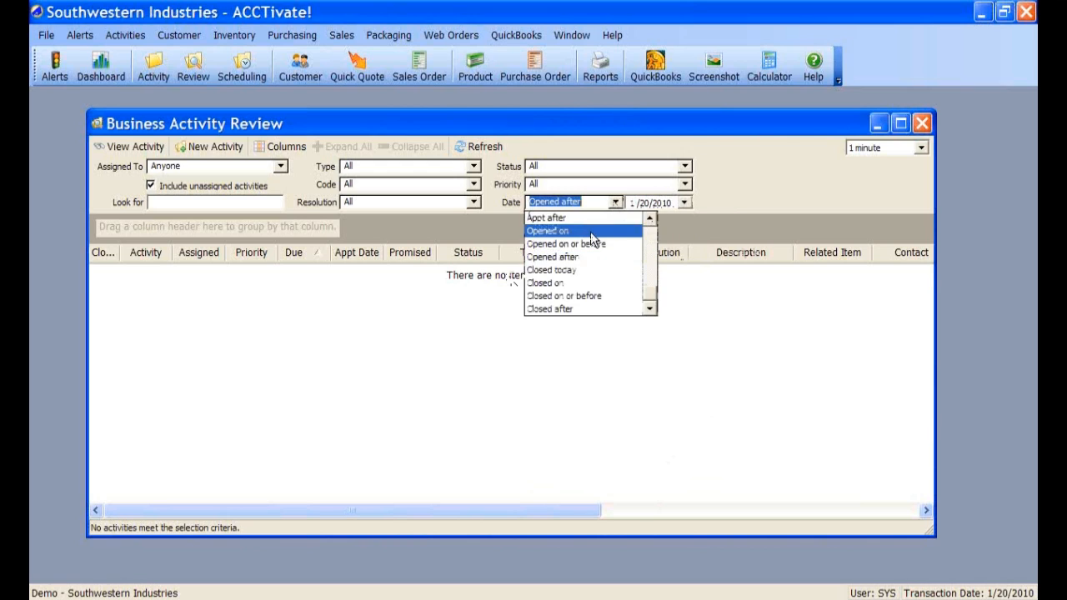
pyautogui.click(594, 232)
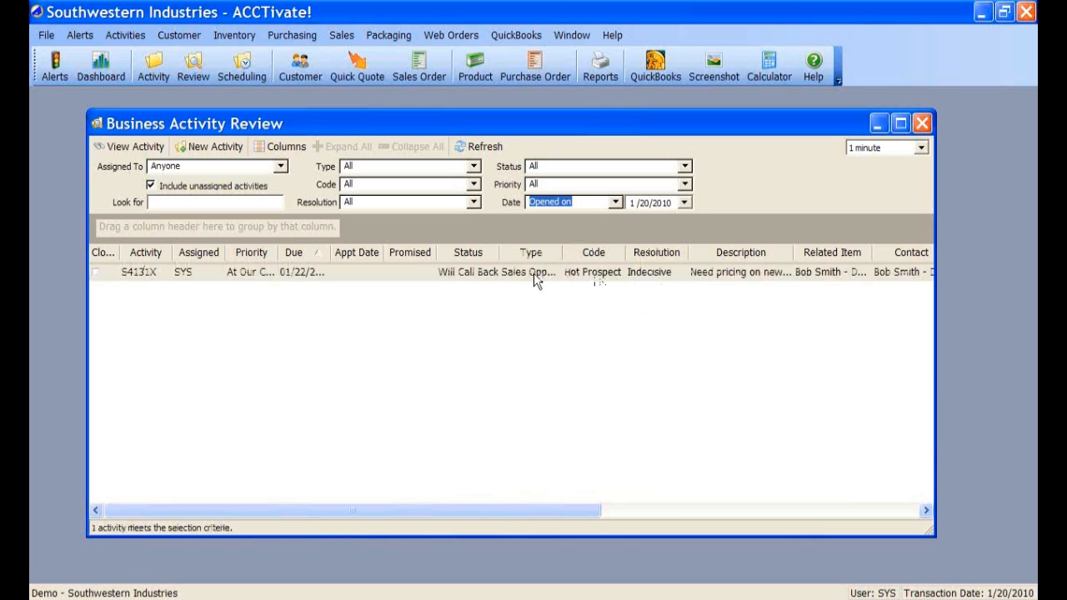
pyautogui.click(615, 202)
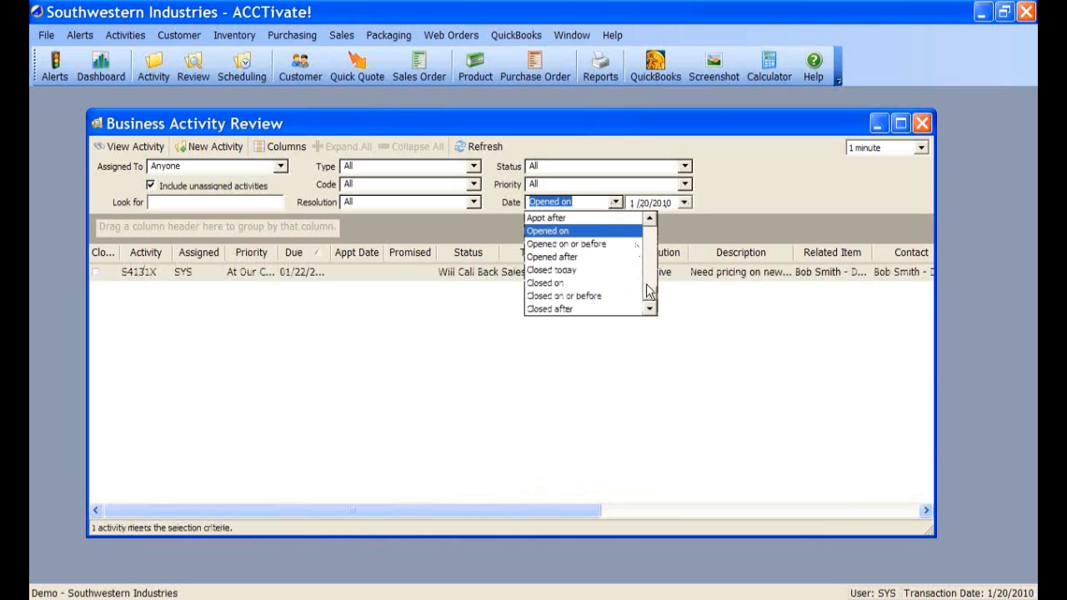
pyautogui.moveTo(650, 297); pyautogui.dragTo(646, 238)
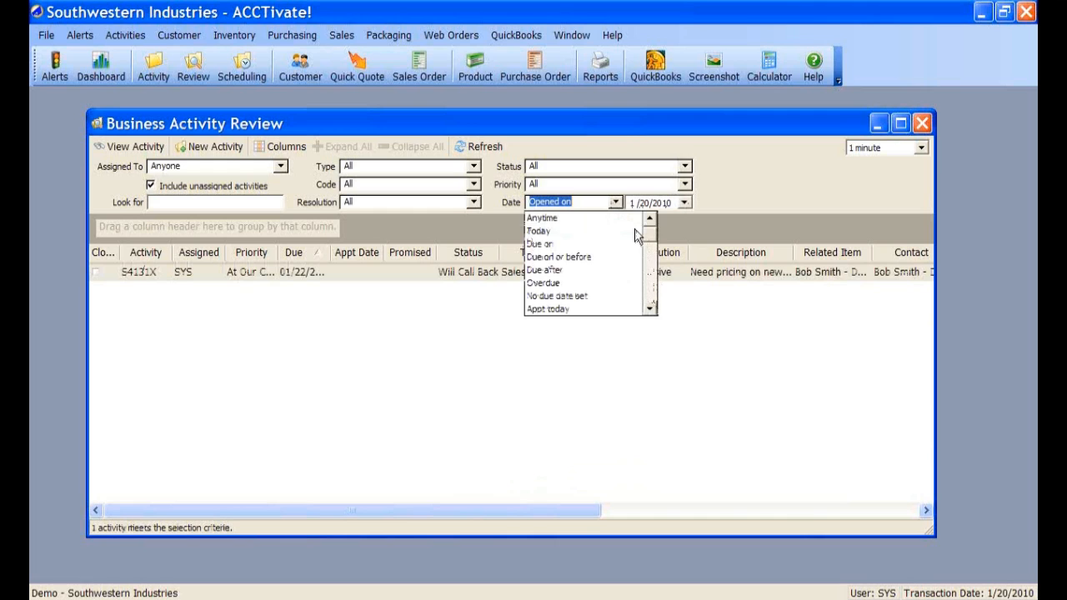
pyautogui.click(550, 219)
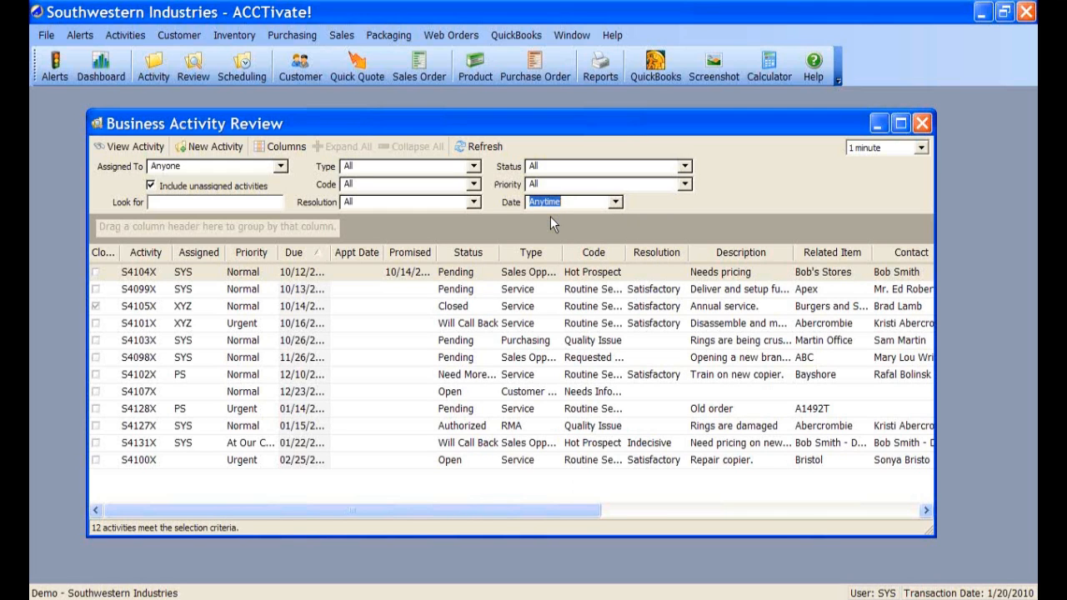
# - Search the activities for 131, then for 555, and scroll the grid right
pyautogui.click(155, 202)
pyautogui.write('131')
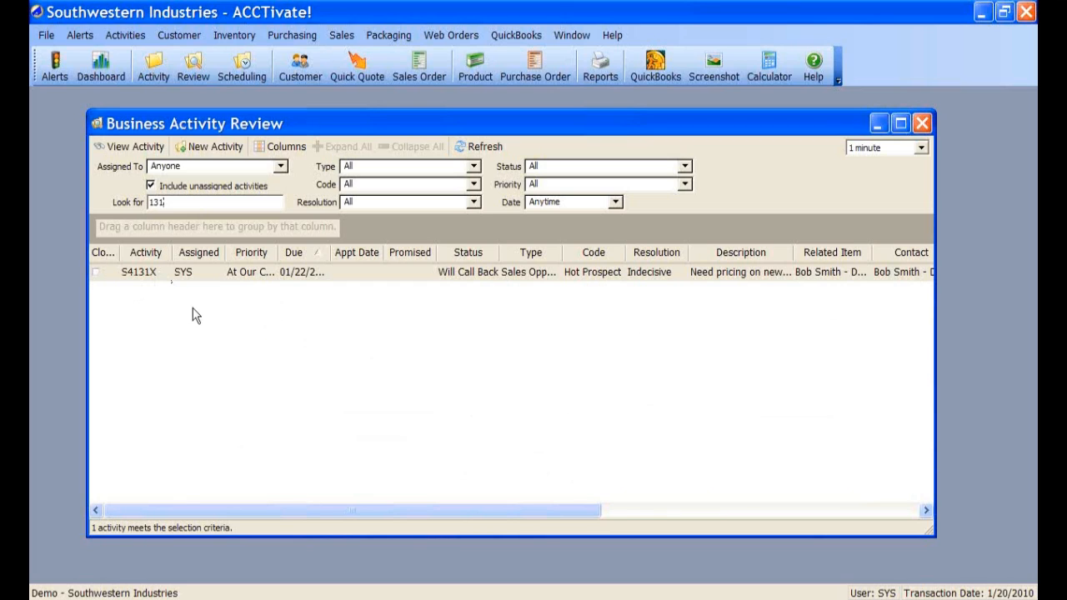
pyautogui.press('BackSpace')
pyautogui.press('BackSpace')
pyautogui.press('BackSpace')
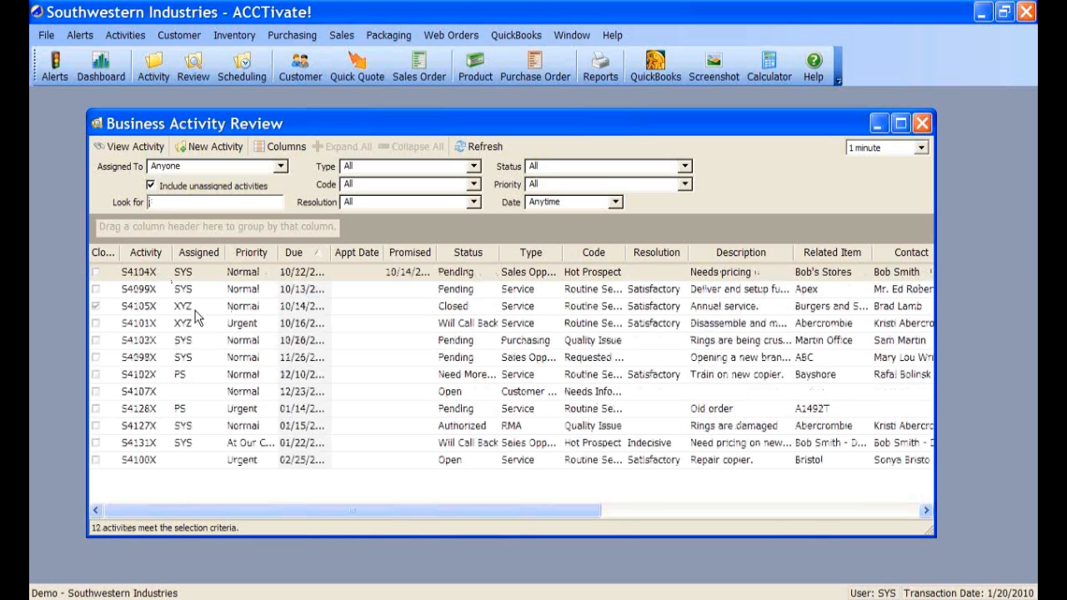
pyautogui.write('555')
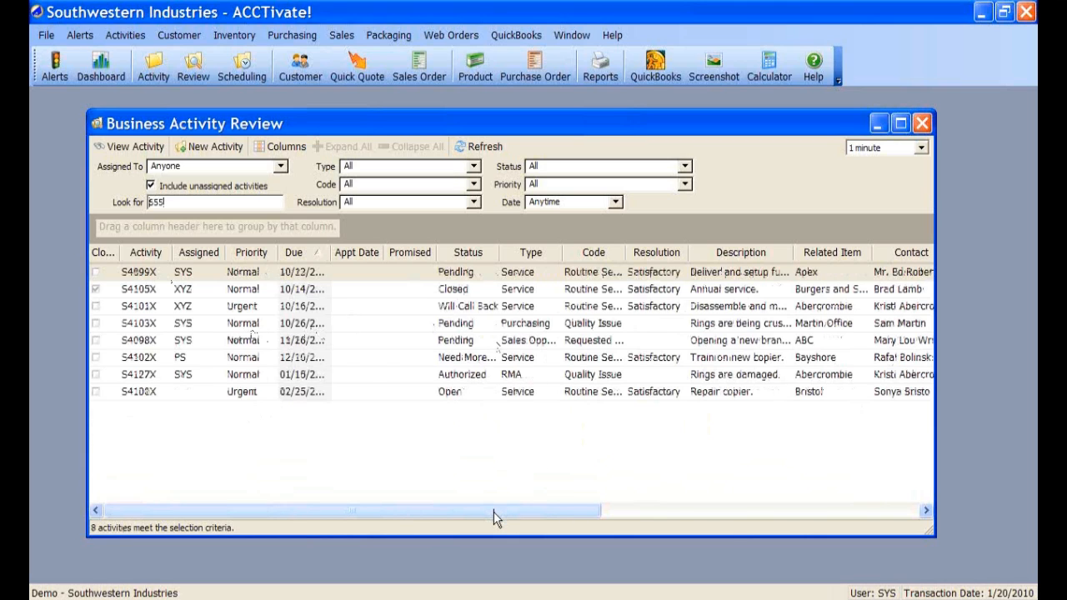
pyautogui.moveTo(494, 512); pyautogui.dragTo(726, 511)
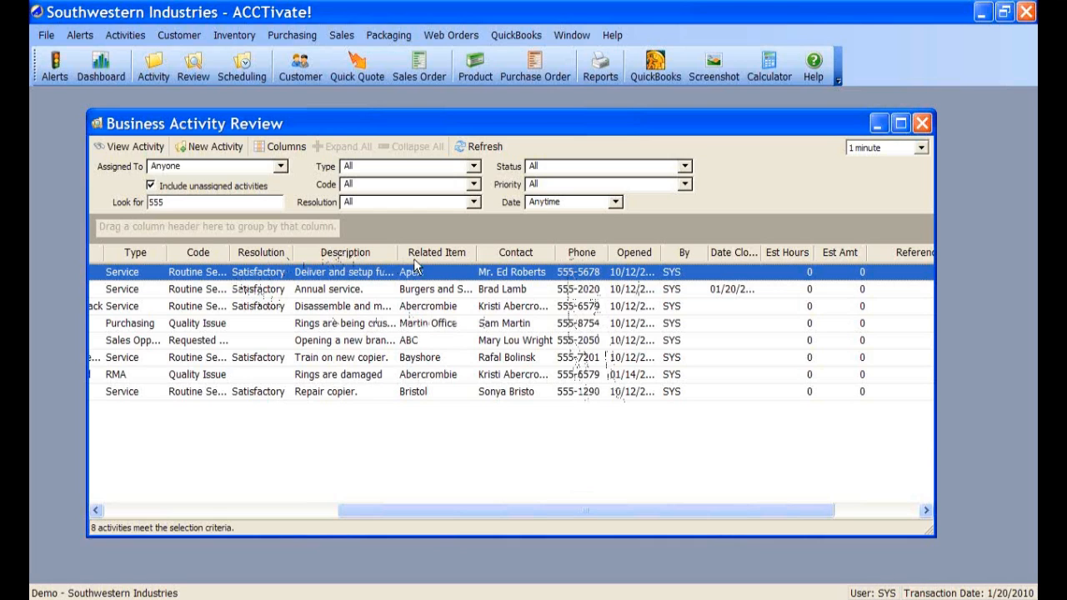
# - Widen the Description column, clear the 555 search, and scroll the grid back left
pyautogui.moveTo(395, 257); pyautogui.dragTo(430, 255)
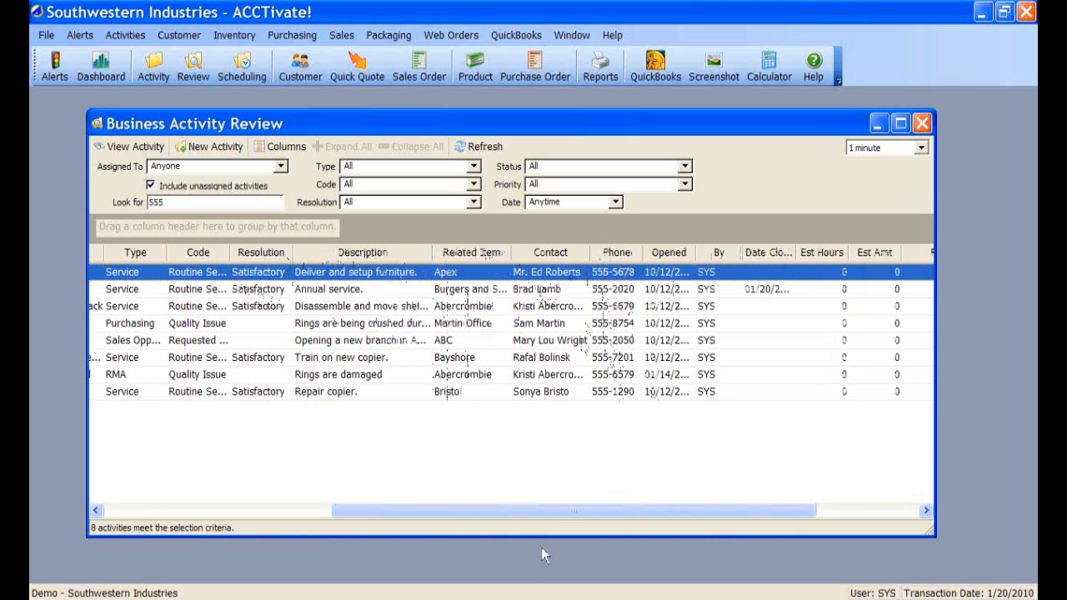
pyautogui.moveTo(557, 511); pyautogui.dragTo(658, 511)
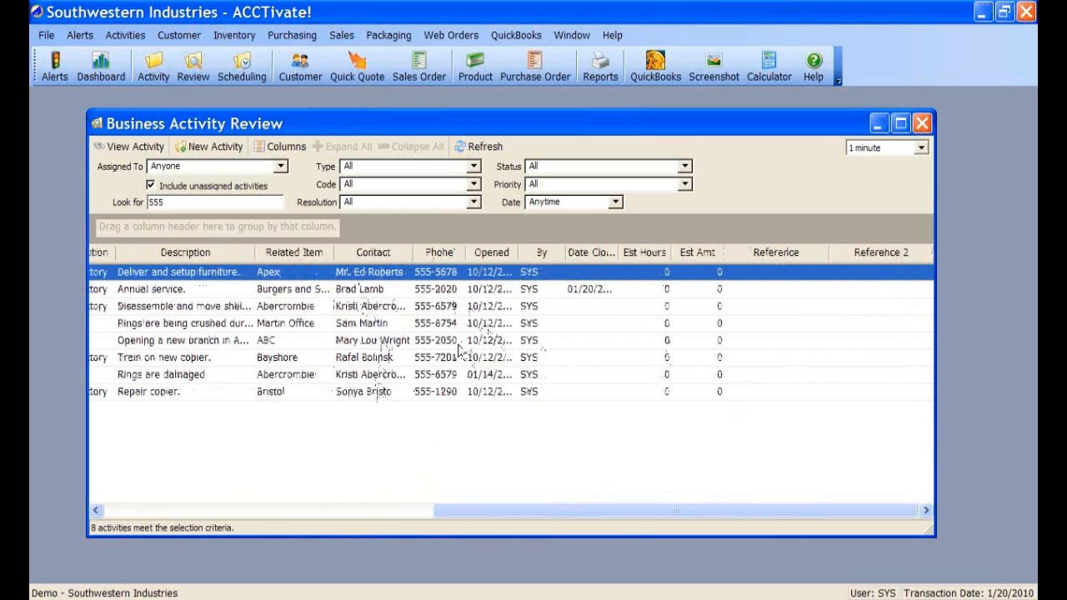
pyautogui.click(191, 198)
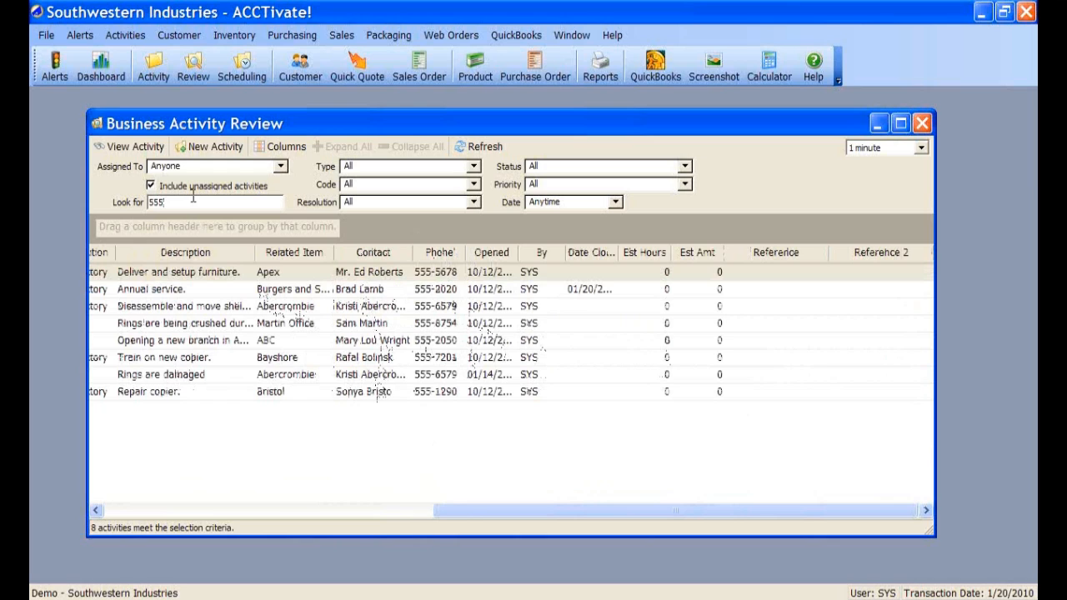
pyautogui.press('BackSpace')
pyautogui.press('BackSpace')
pyautogui.press('BackSpace')
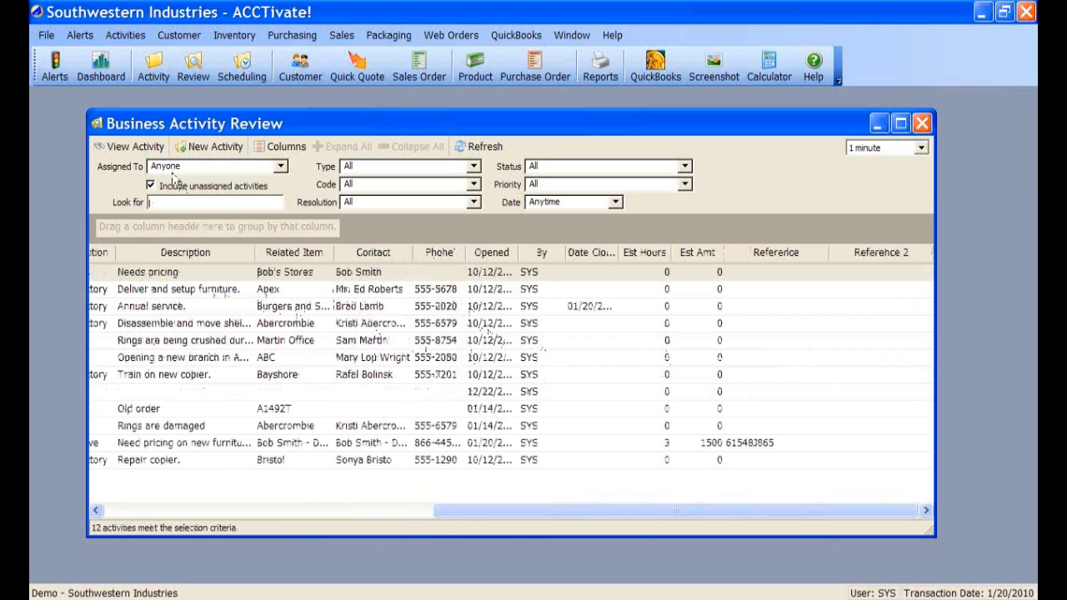
pyautogui.click(476, 511)
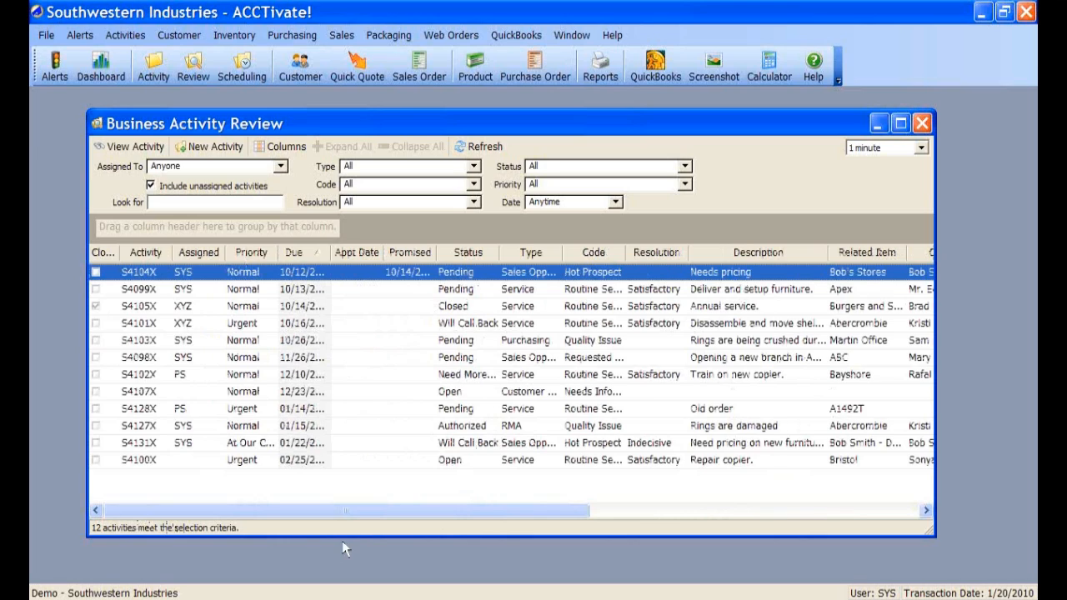
# - Enlarge the activity review window and group the activity list by Code
pyautogui.moveTo(342, 539); pyautogui.dragTo(342, 569)
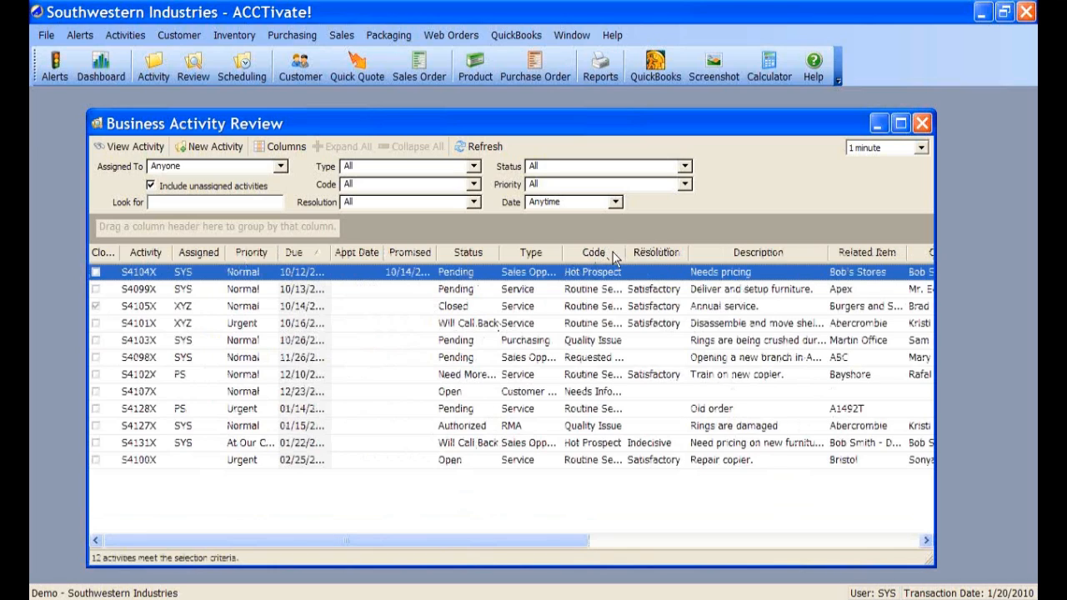
pyautogui.moveTo(611, 261); pyautogui.dragTo(503, 237)
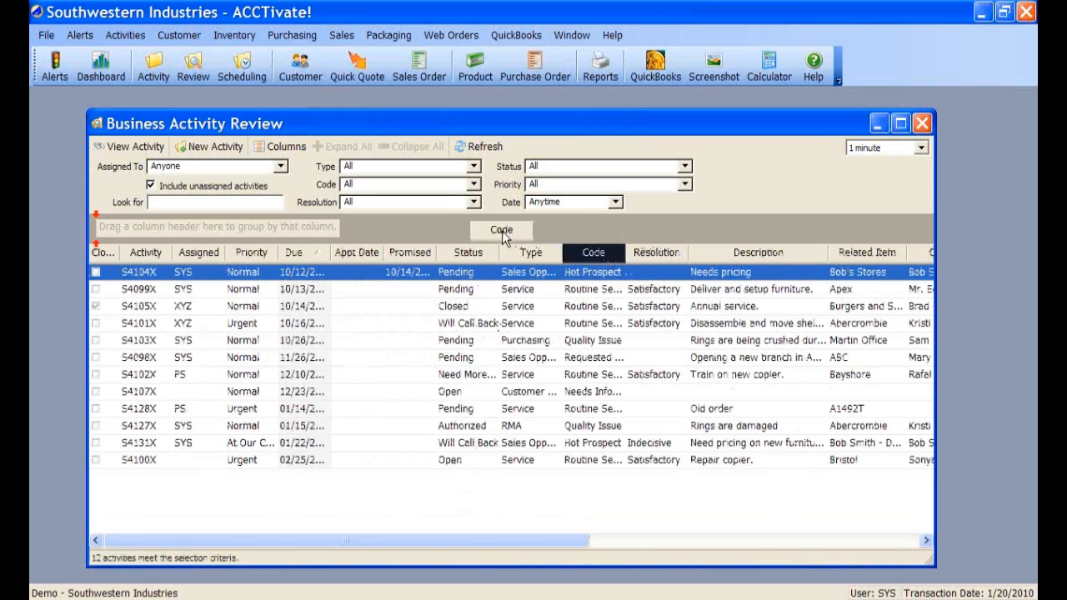
pyautogui.moveTo(503, 236); pyautogui.dragTo(107, 230)
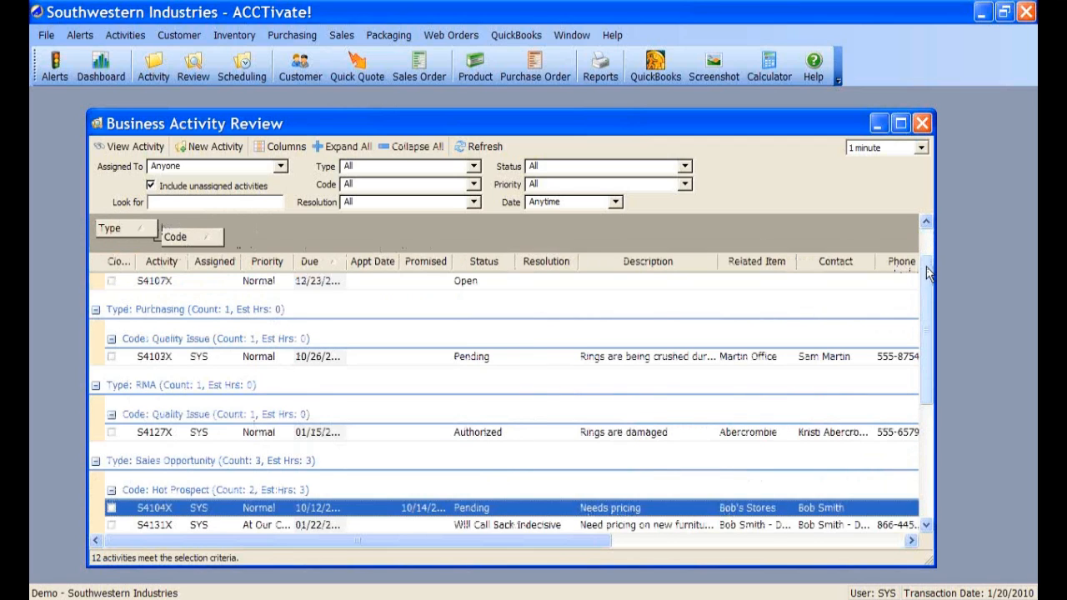
# - Remove the Code grouping and collapse Type groups to count rows (Service 6, Sales Opportunity 3)
pyautogui.scroll(2, 926, 266)
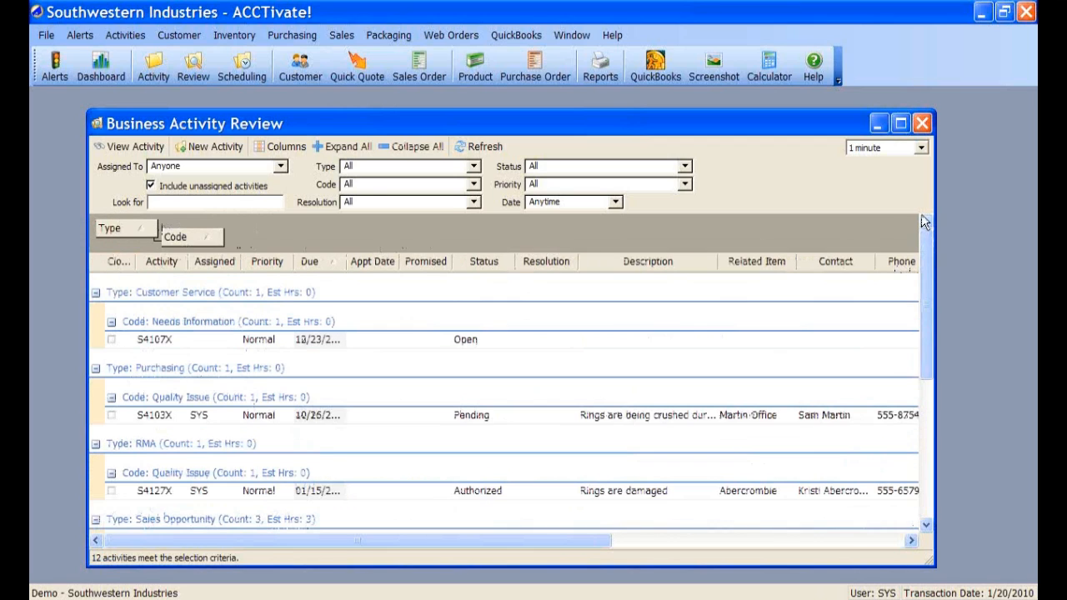
pyautogui.click(408, 148)
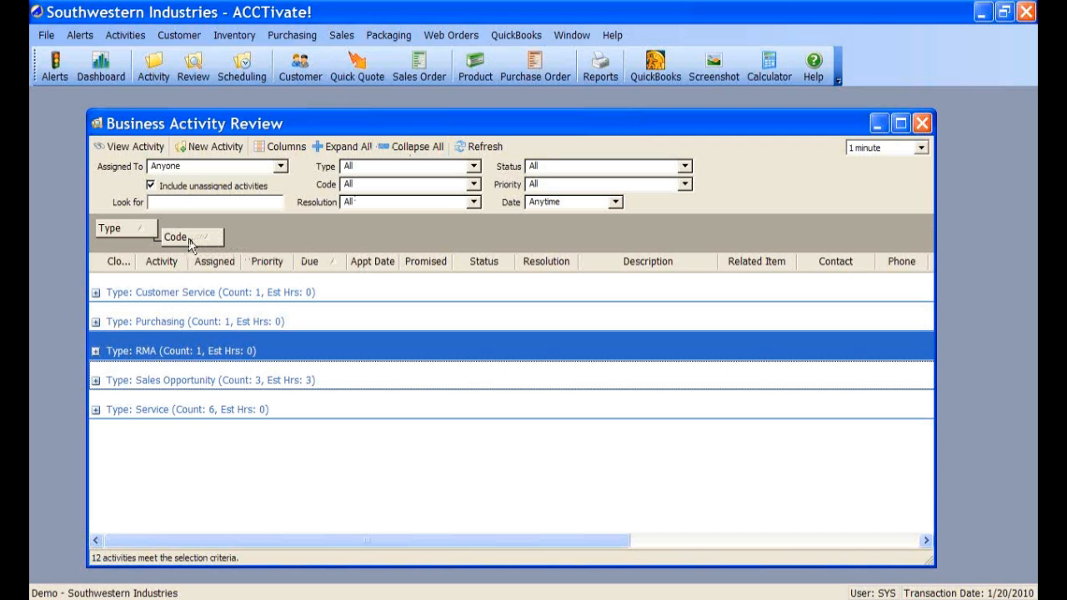
pyautogui.moveTo(190, 241); pyautogui.dragTo(513, 268)
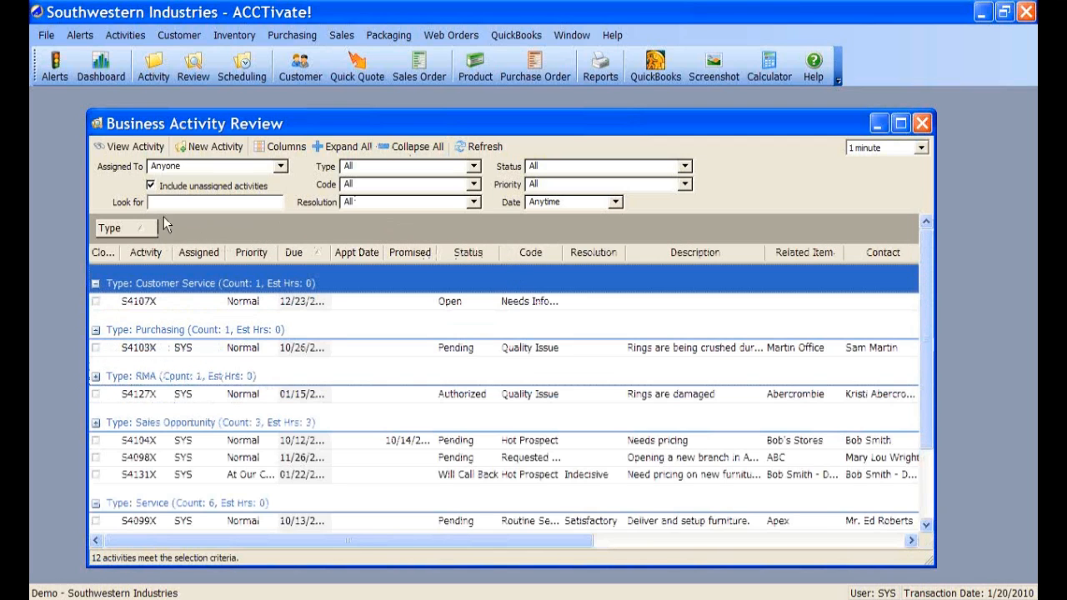
pyautogui.click(409, 147)
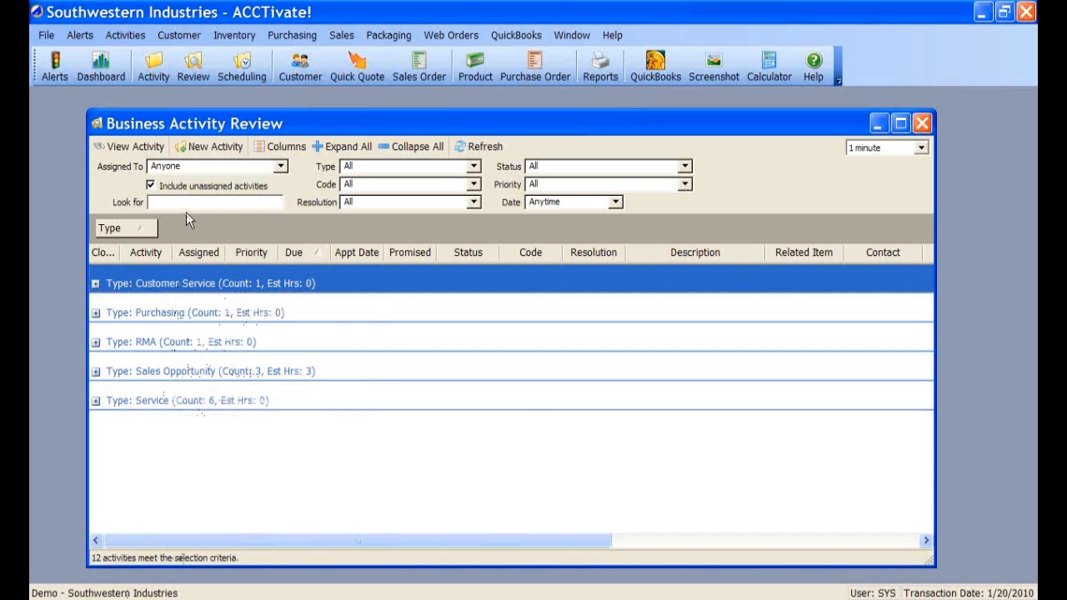
# - Filter the list to Service activities, briefly grouping them by Code, then ungroup
pyautogui.click(473, 166)
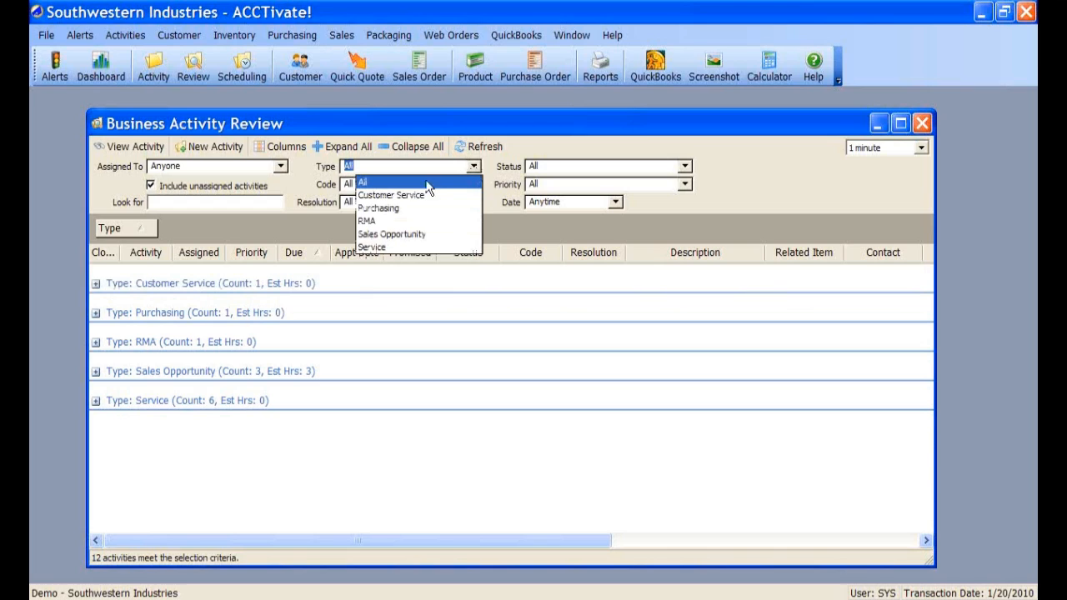
pyautogui.click(373, 248)
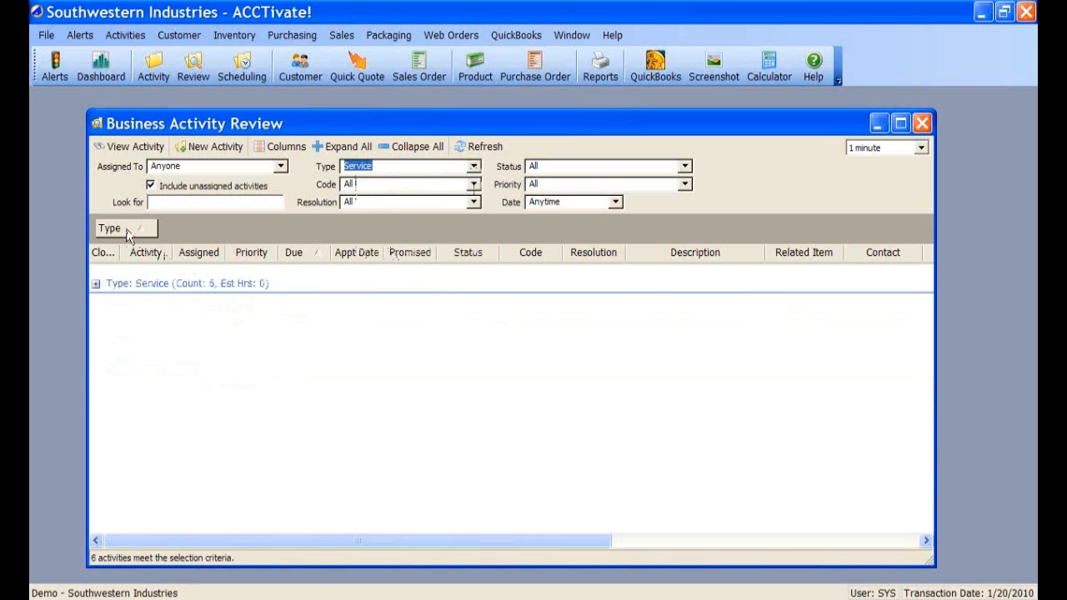
pyautogui.moveTo(126, 236); pyautogui.dragTo(430, 257)
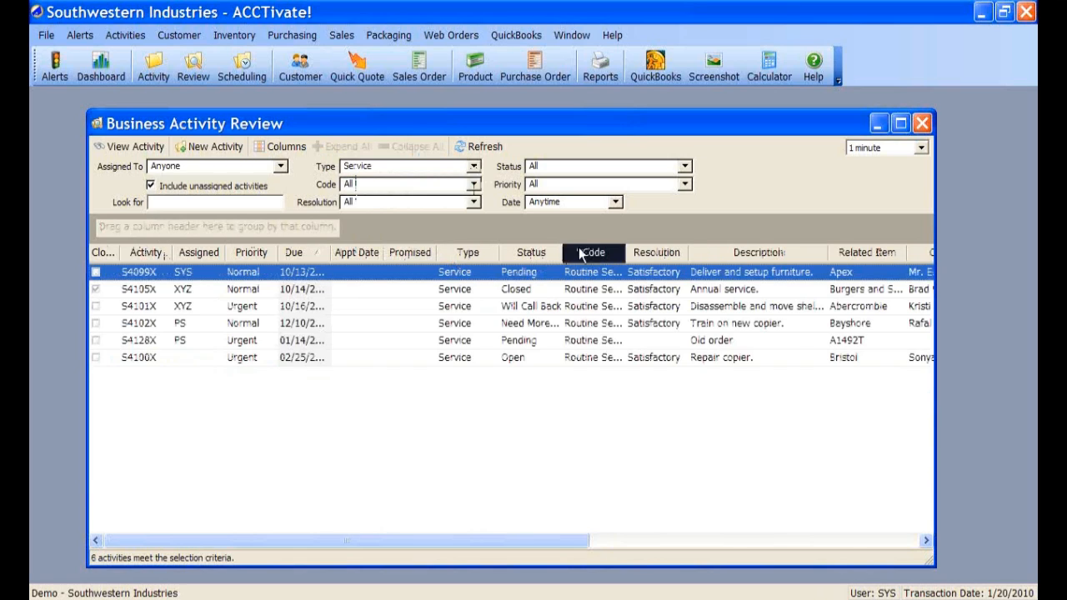
pyautogui.moveTo(578, 246); pyautogui.dragTo(459, 232)
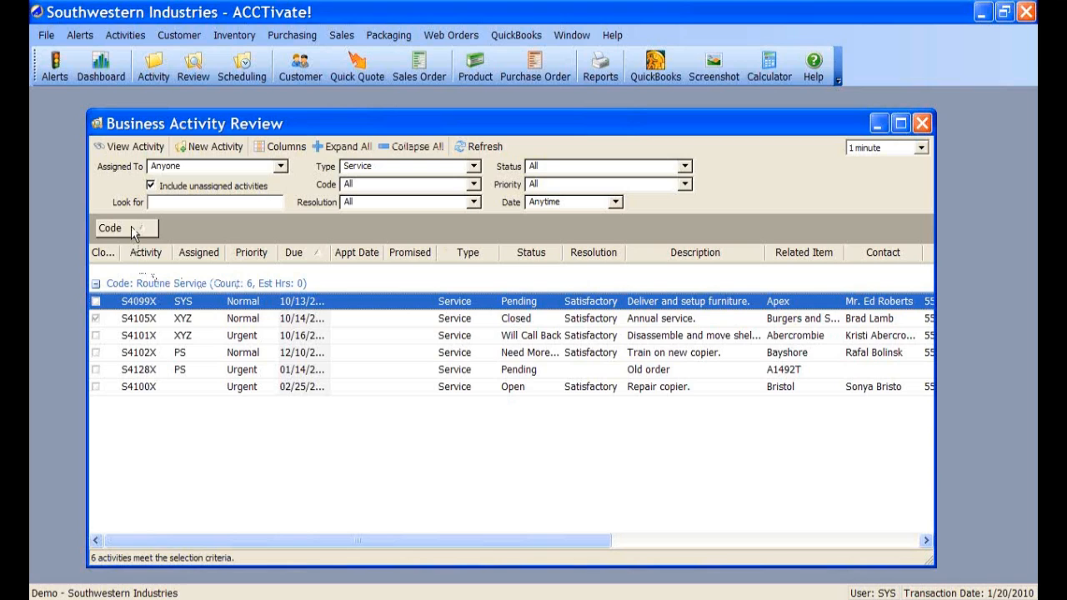
pyautogui.moveTo(132, 233); pyautogui.dragTo(325, 242)
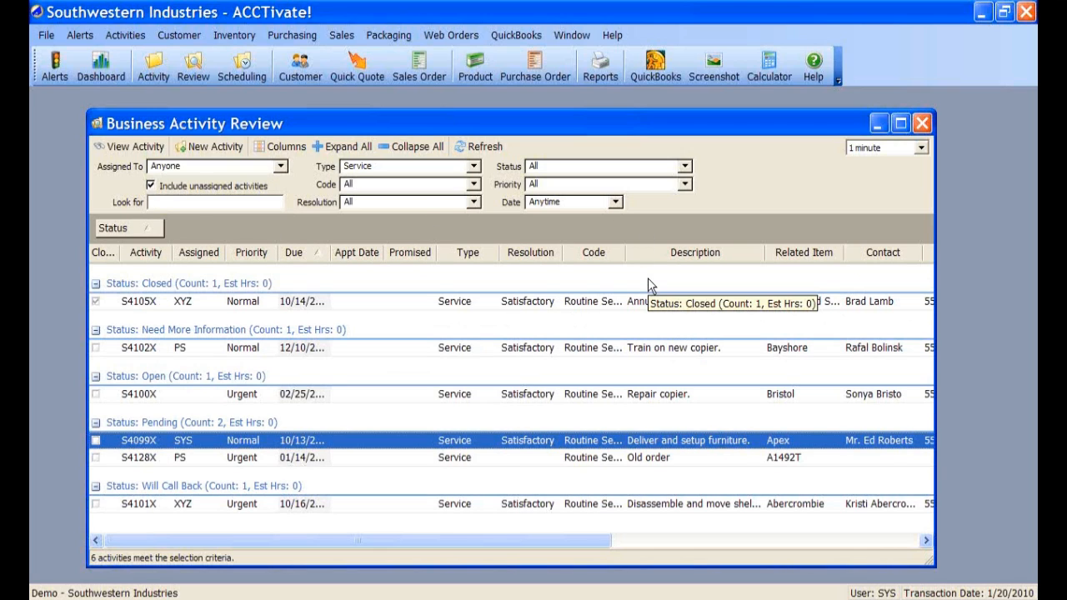
# - Limit Service activities to All Open status, leaving five listed without Status grouping
pyautogui.click(685, 165)
pyautogui.click(596, 183)
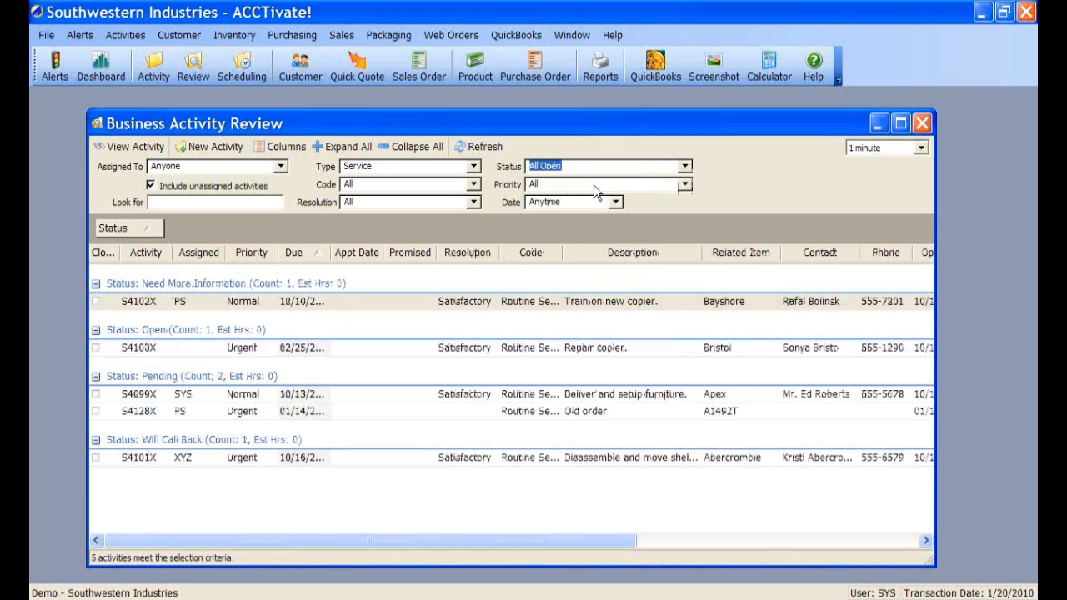
pyautogui.rightClick(525, 305)
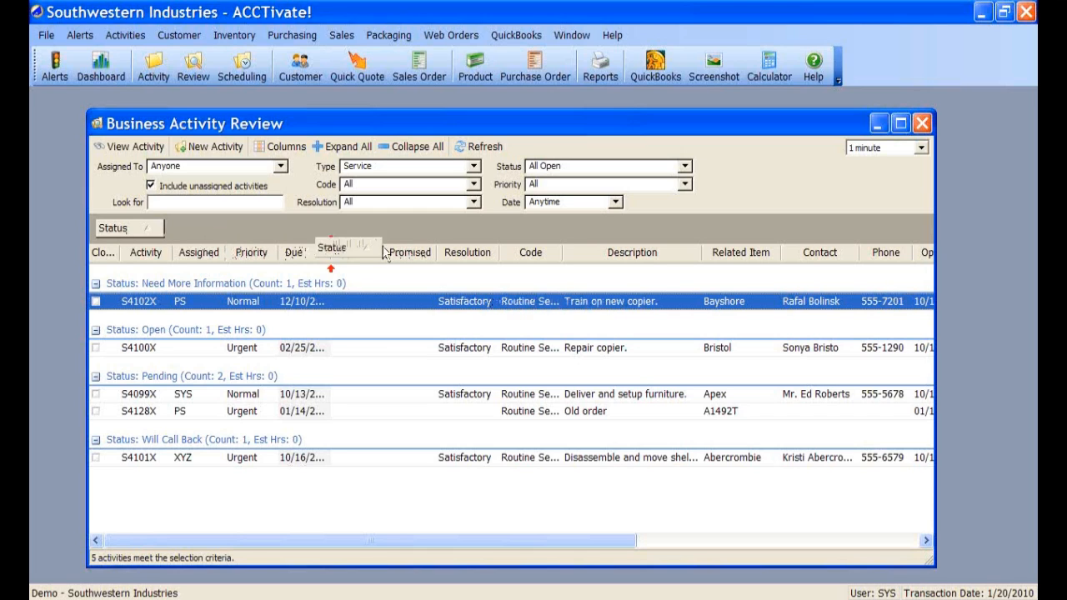
pyautogui.moveTo(126, 233); pyautogui.dragTo(558, 264)
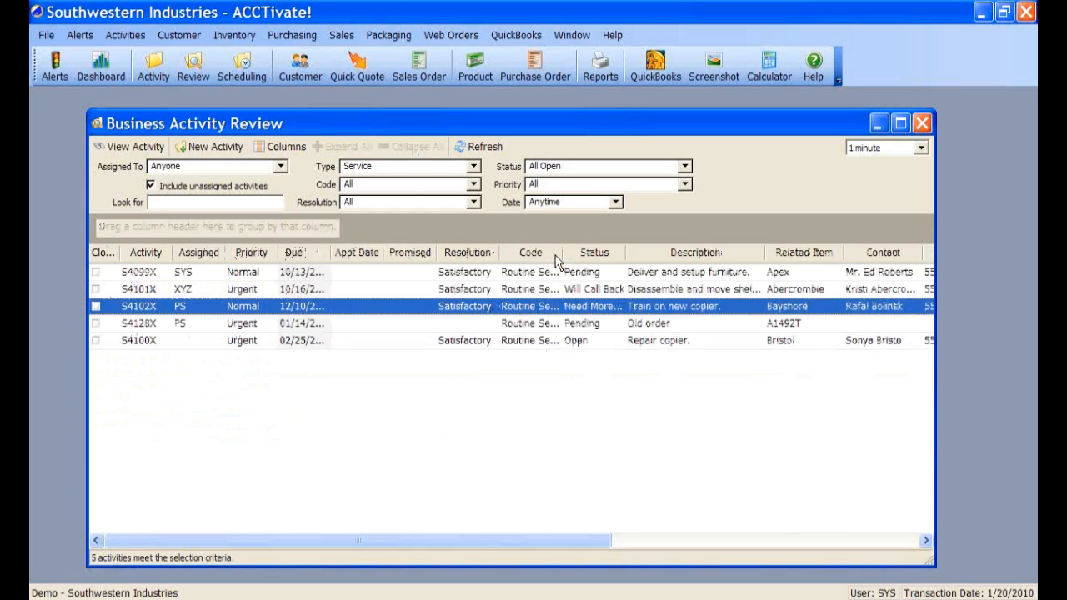
# - Show all 11 open activities of every type sorted by assignee, Code and due date, then close the review
pyautogui.click(474, 167)
pyautogui.click(414, 182)
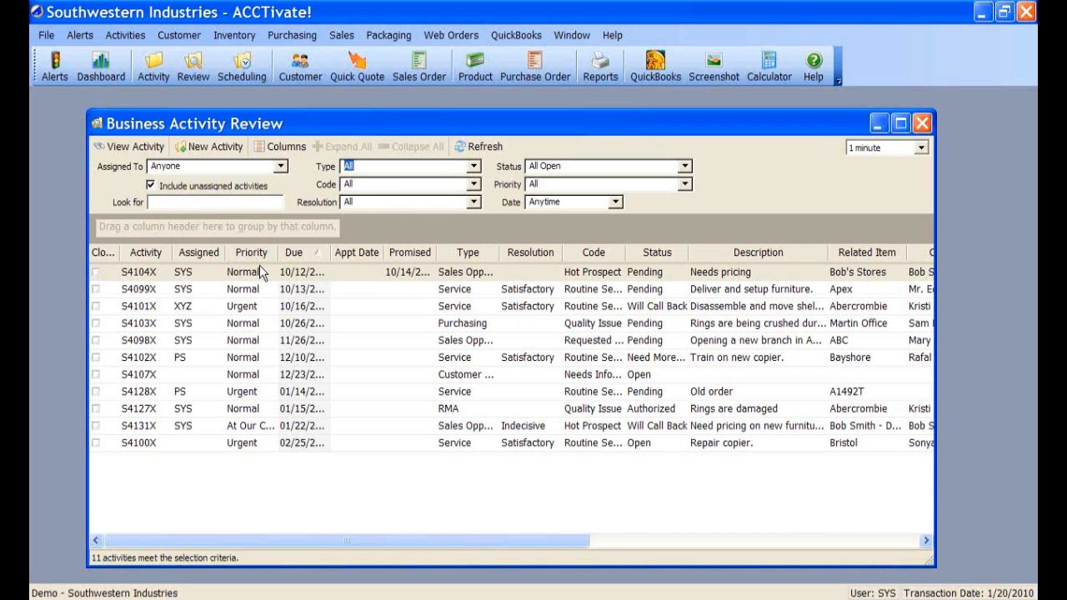
pyautogui.click(204, 254)
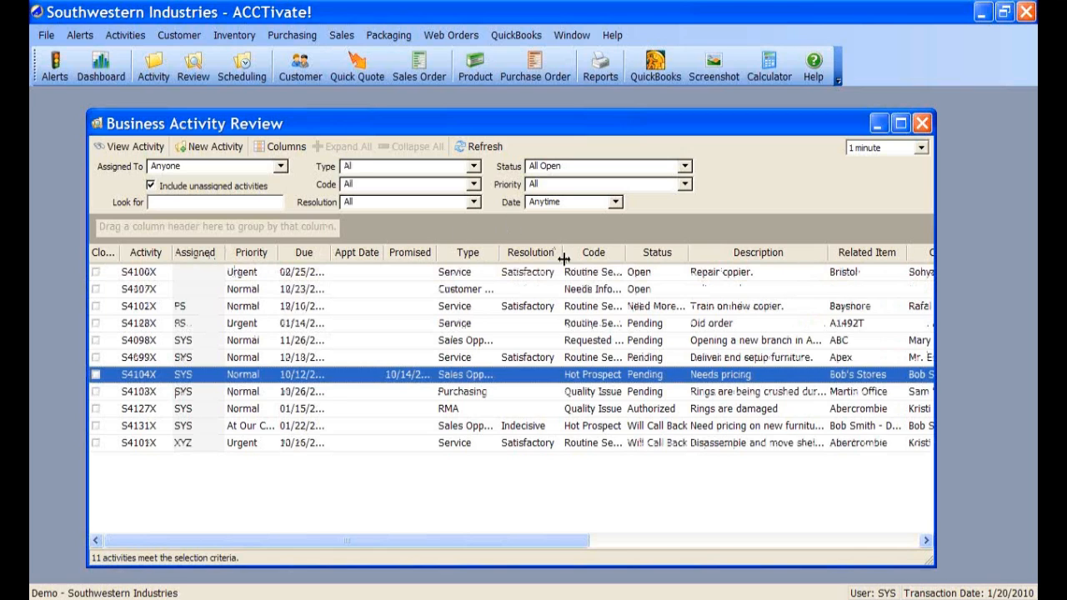
pyautogui.click(616, 259)
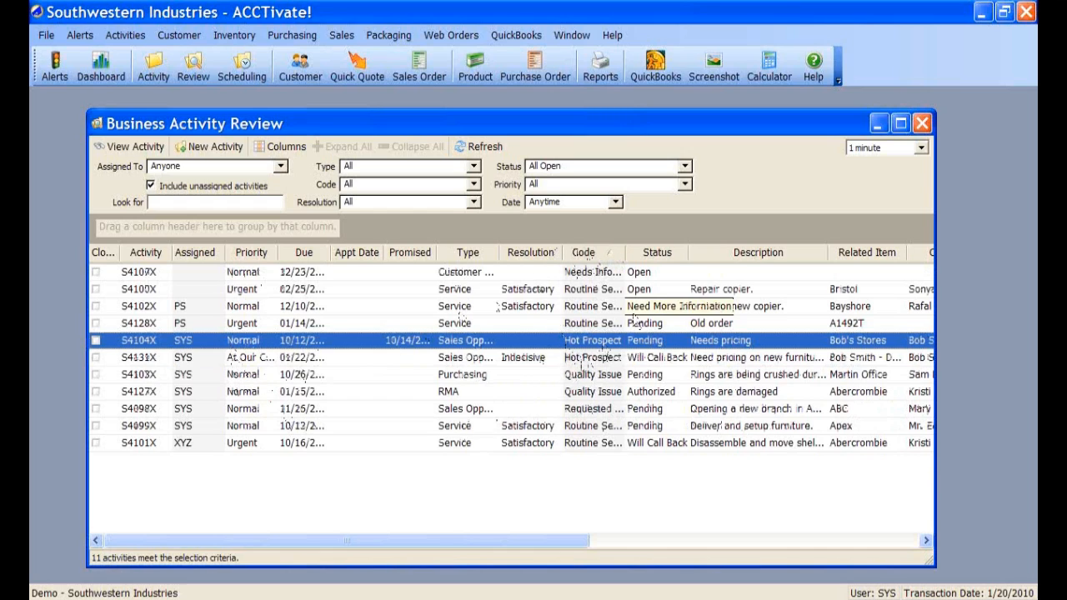
pyautogui.click(314, 257)
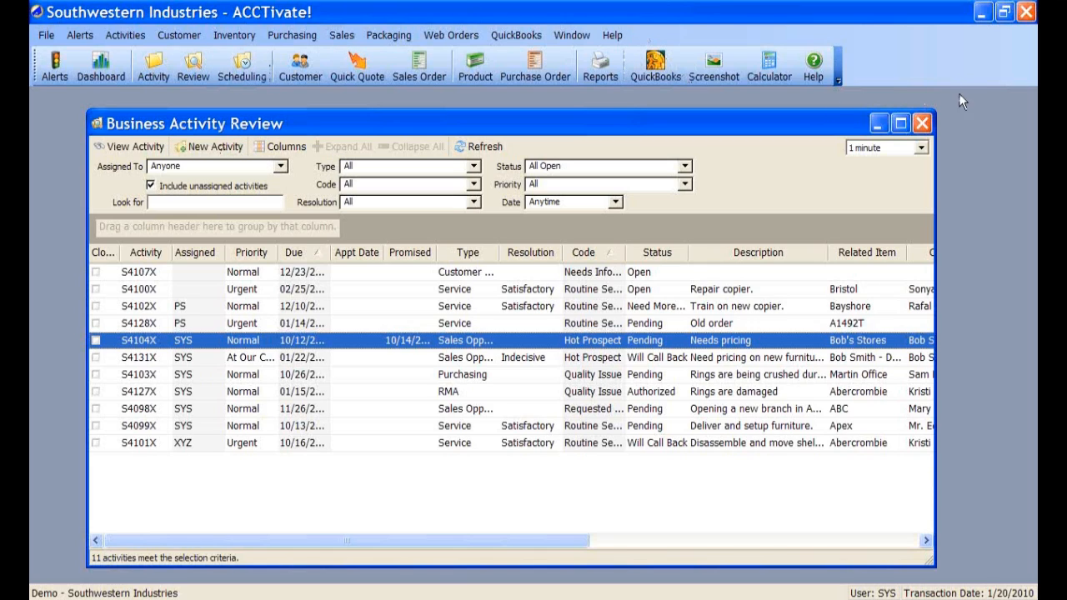
pyautogui.click(922, 123)
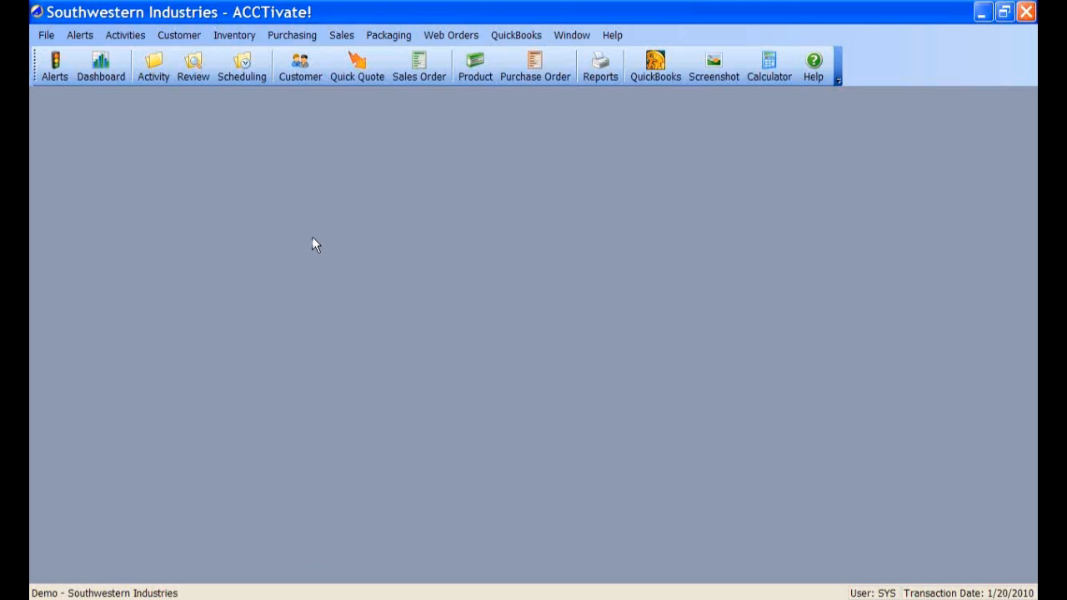
# - Open the Customer window and look up the Apex Properties record through Find Customer
pyautogui.click(298, 75)
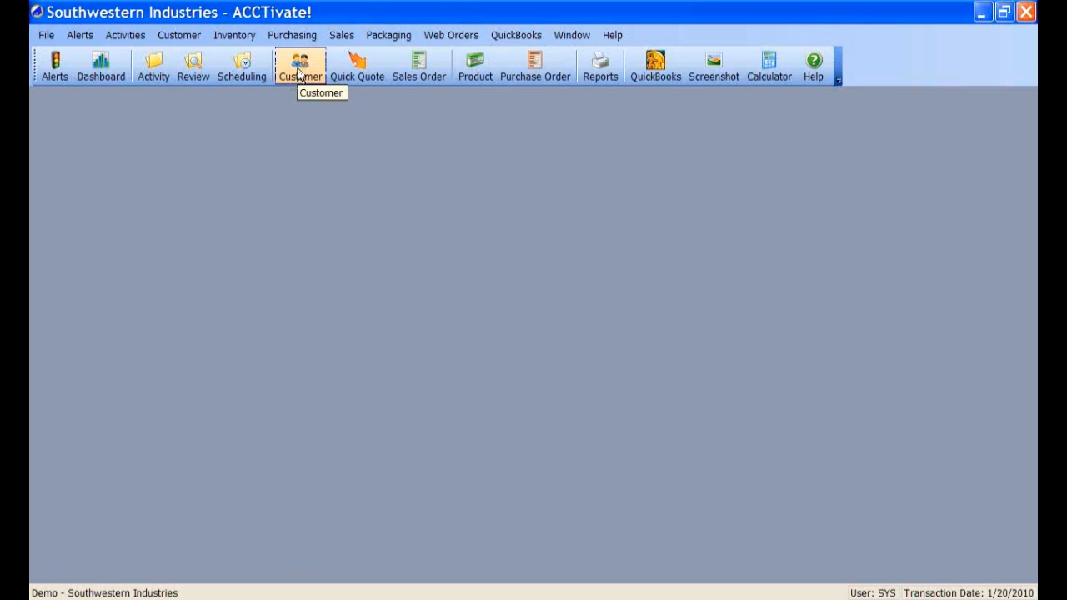
pyautogui.click(299, 73)
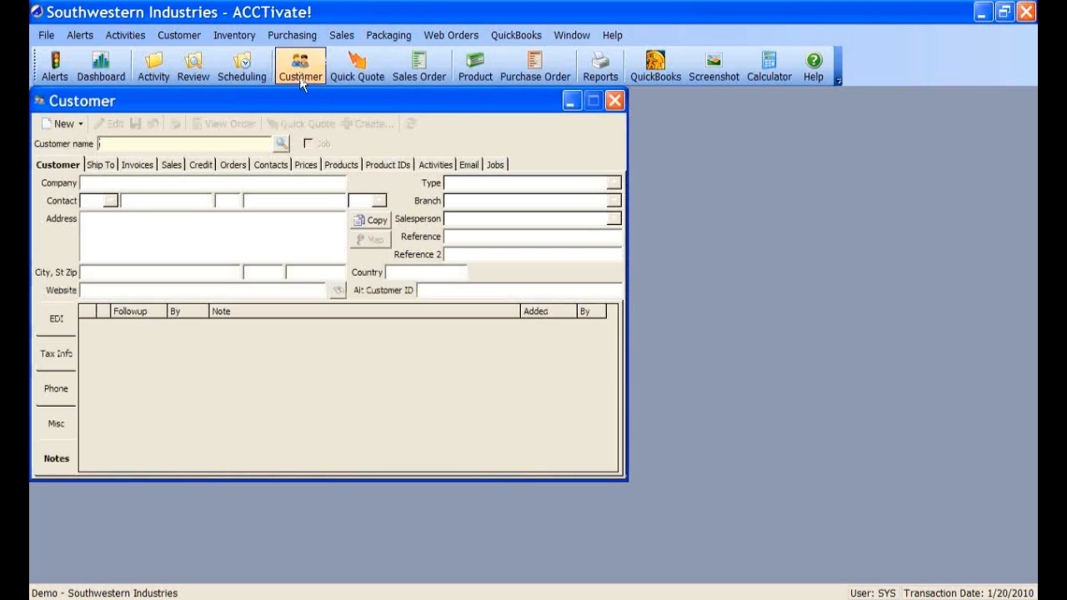
pyautogui.moveTo(309, 101); pyautogui.dragTo(413, 116)
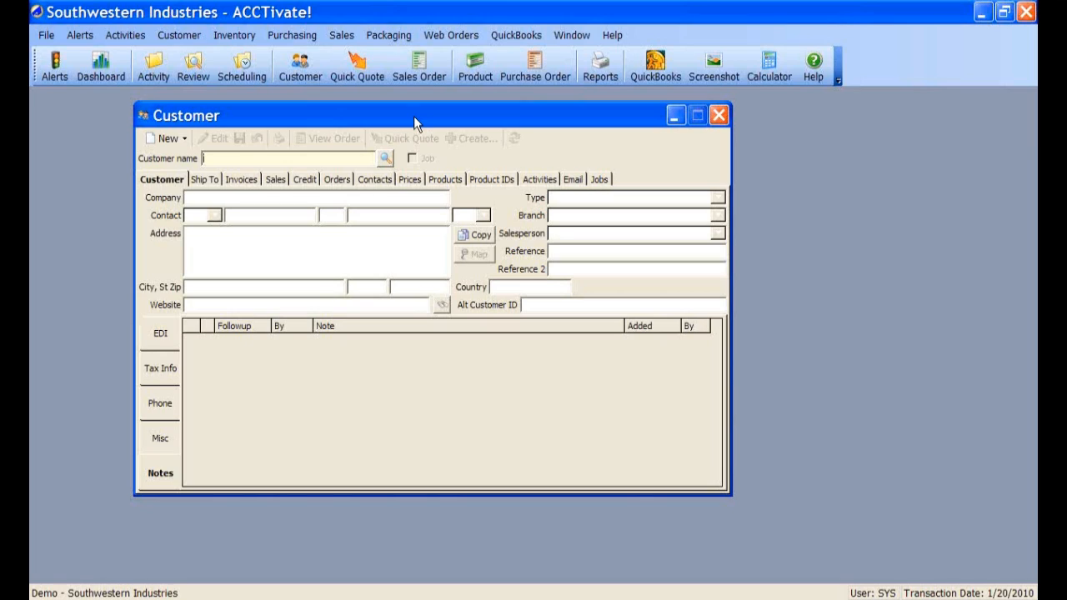
pyautogui.click(387, 159)
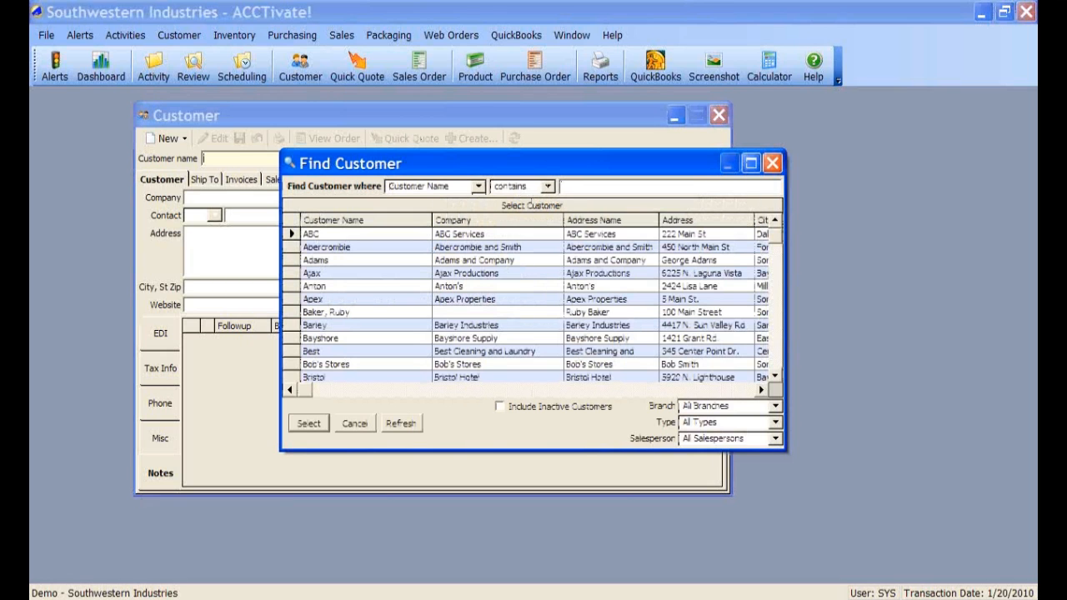
pyautogui.doubleClick(363, 294)
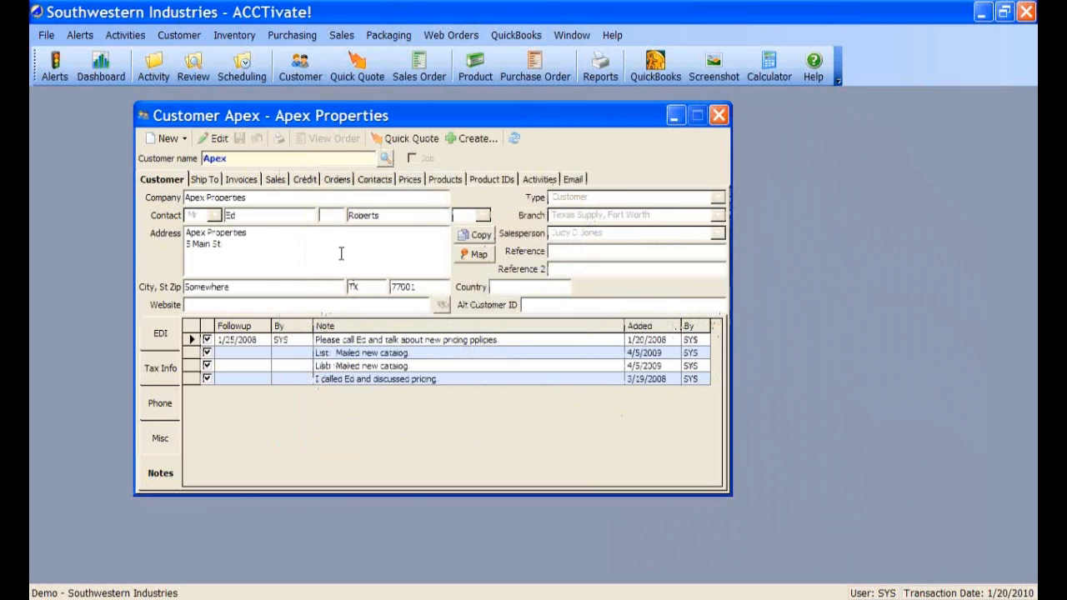
# - Review Apex's contacts, then select activity S4099X 'Deliver and setup furniture' on the Activities tab
pyautogui.click(380, 180)
pyautogui.click(504, 199)
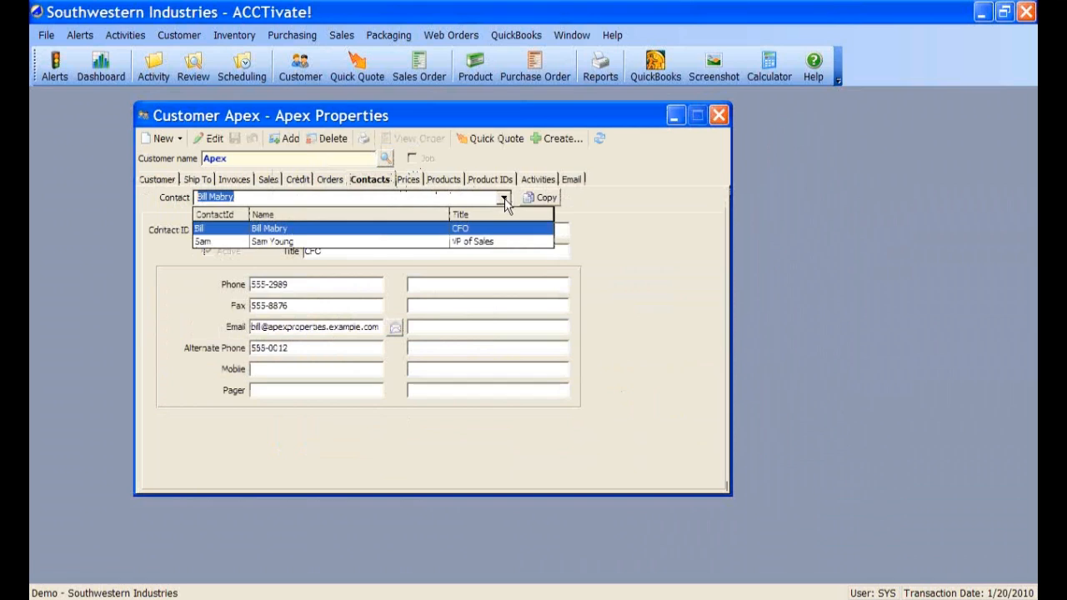
pyautogui.click(505, 200)
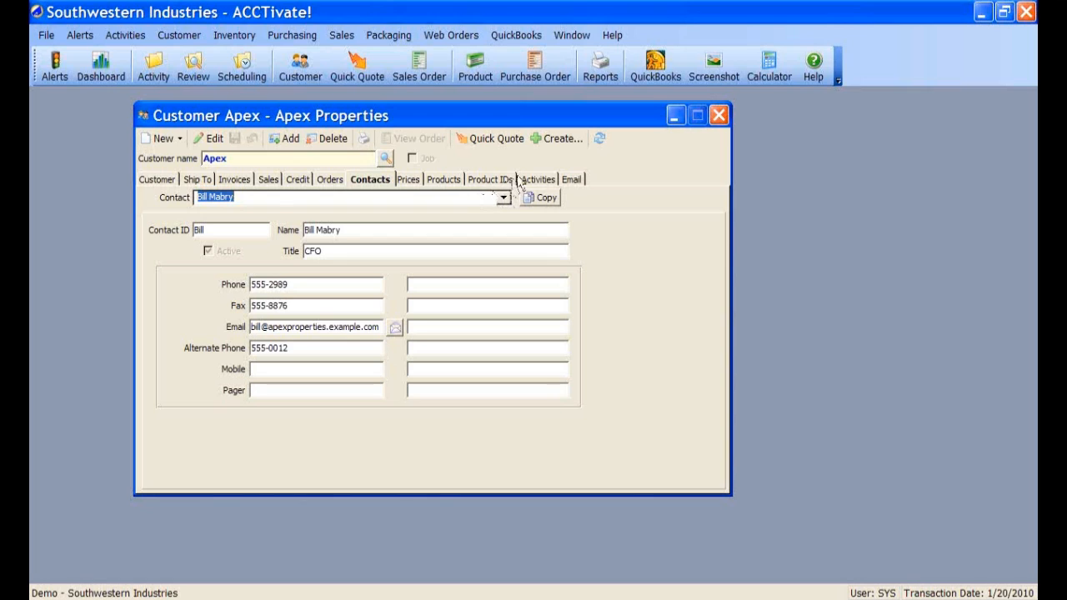
pyautogui.click(537, 179)
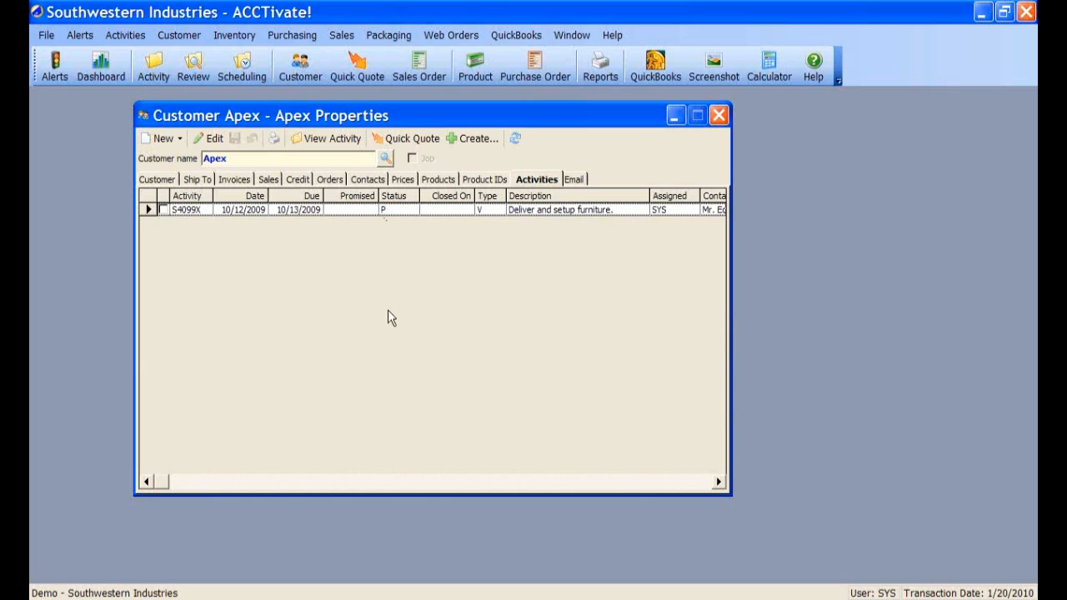
pyautogui.click(538, 210)
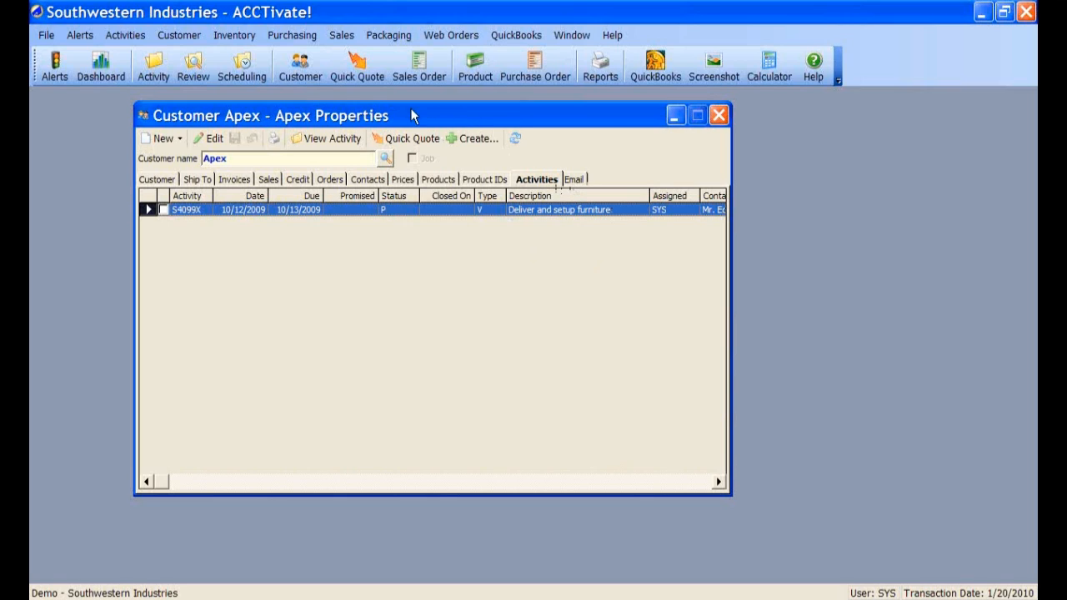
pyautogui.moveTo(412, 115); pyautogui.dragTo(402, 114)
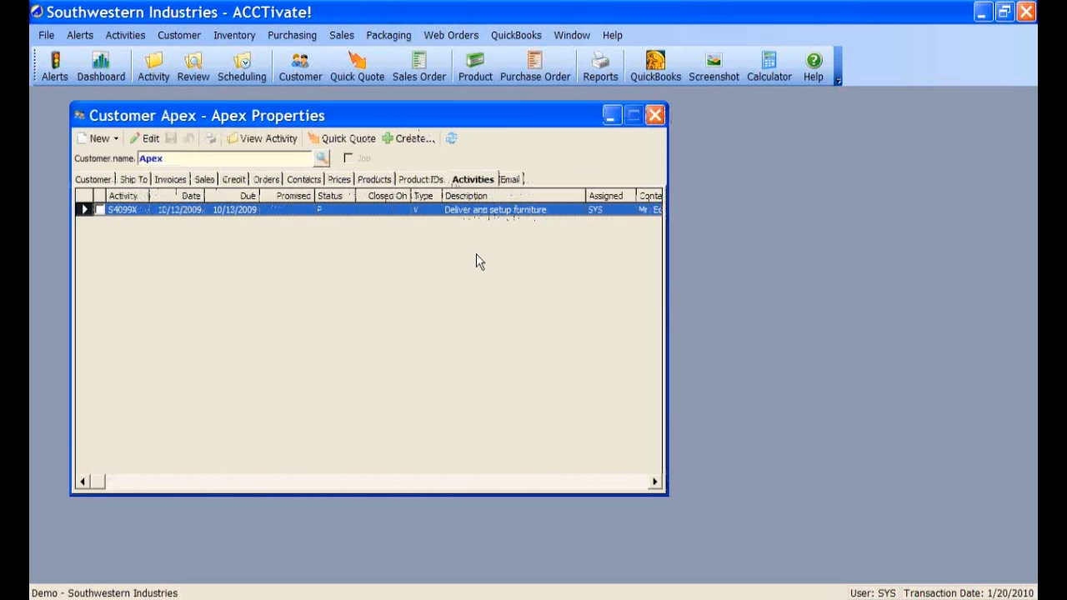
# - Create a new Apex business activity with type Customer Service and code Shipment Missing
pyautogui.click(409, 140)
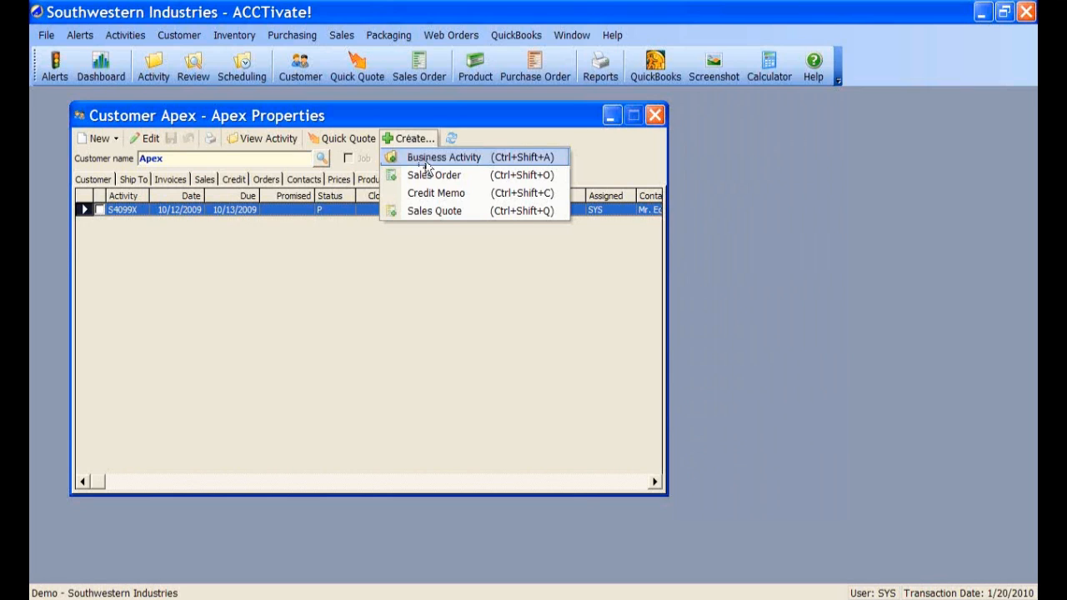
pyautogui.click(427, 162)
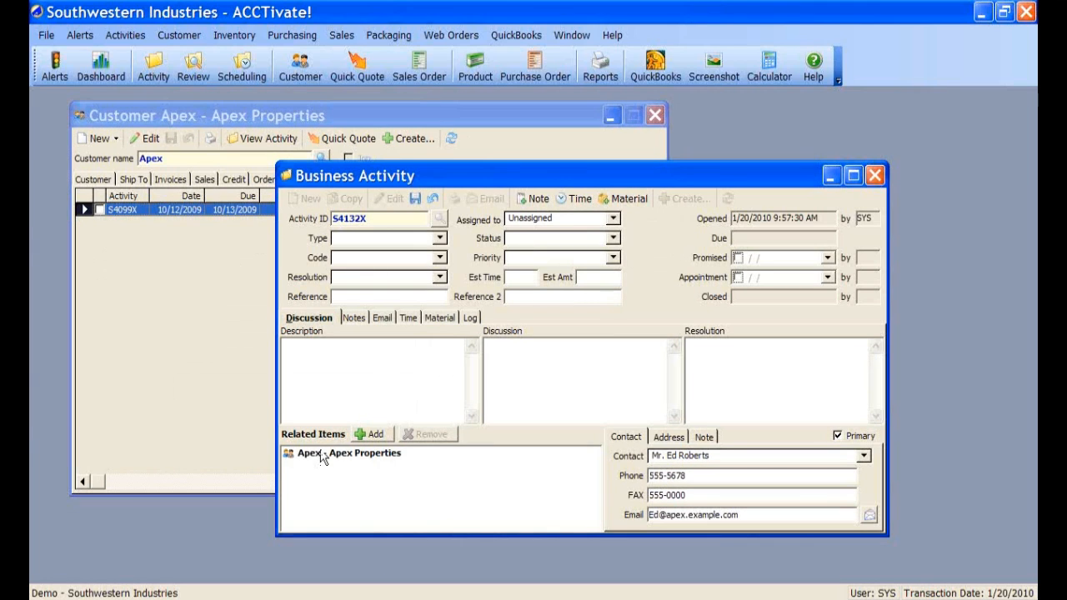
pyautogui.click(319, 453)
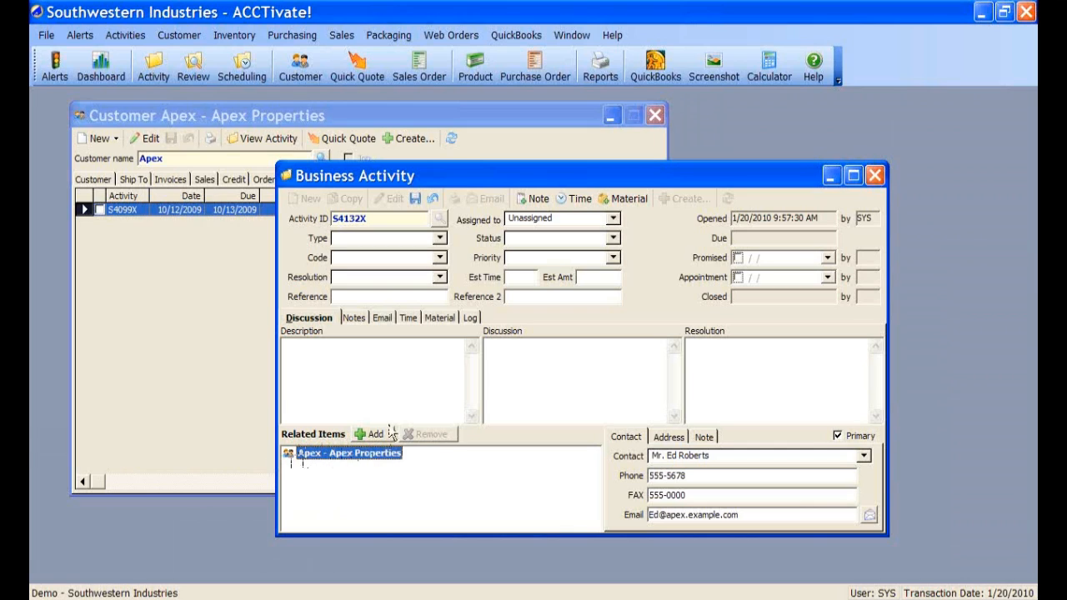
pyautogui.click(441, 240)
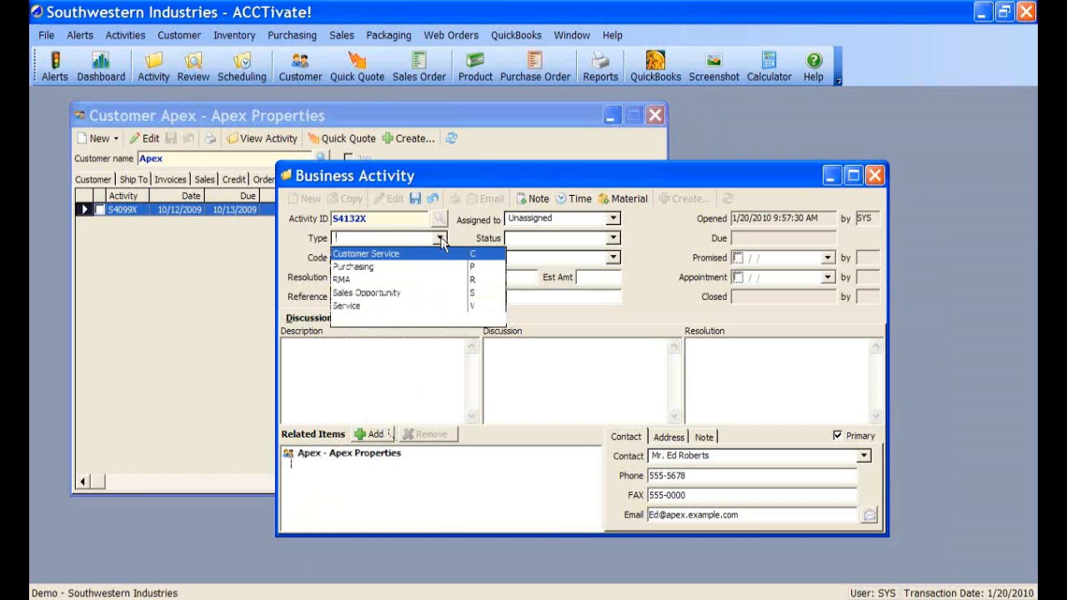
pyautogui.click(397, 254)
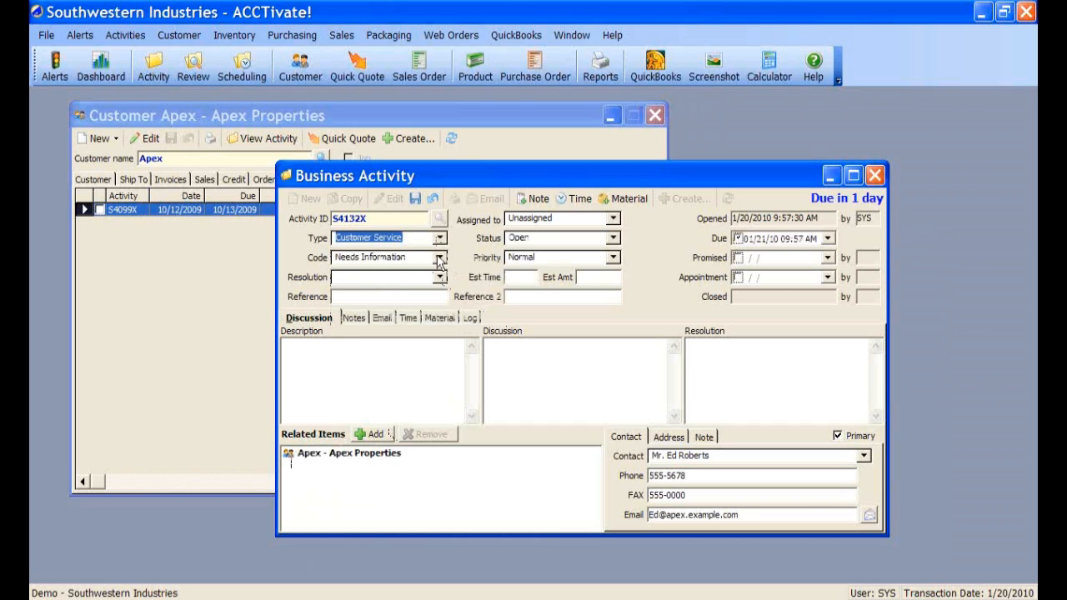
pyautogui.click(439, 258)
pyautogui.click(343, 327)
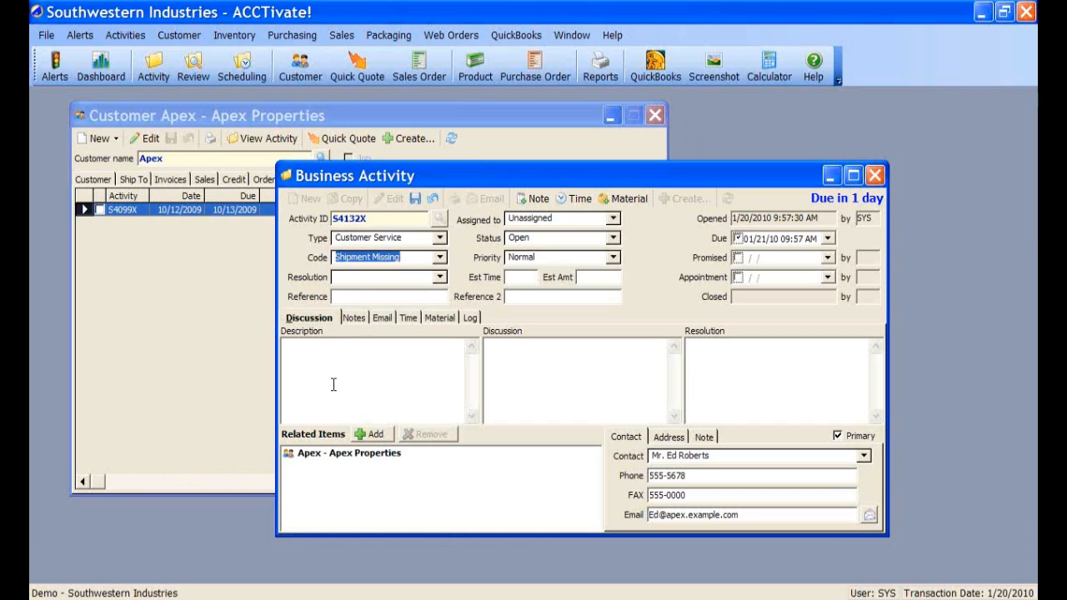
# - Assign it to another staff member, pick an Apex contact, and enter the 'Shipment missing' description and tracking discussion
pyautogui.click(613, 218)
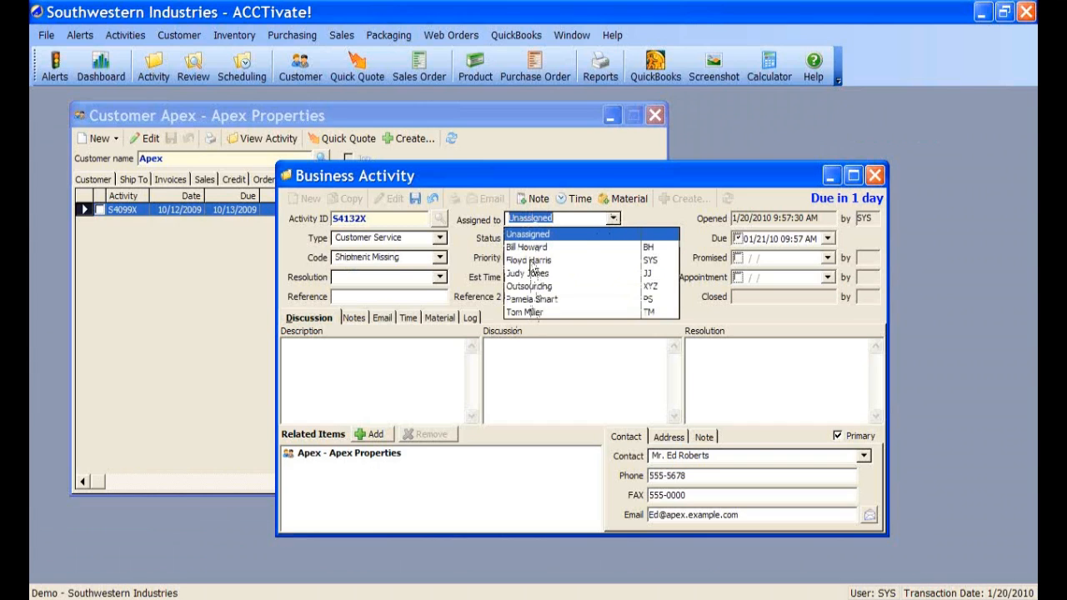
pyautogui.click(530, 261)
pyautogui.click(865, 457)
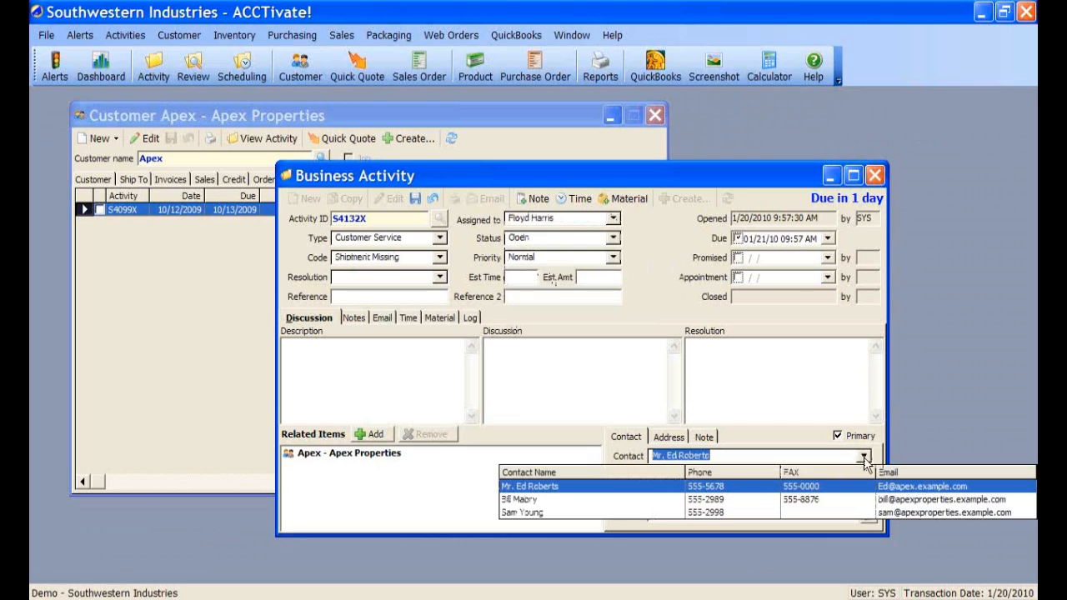
pyautogui.click(727, 514)
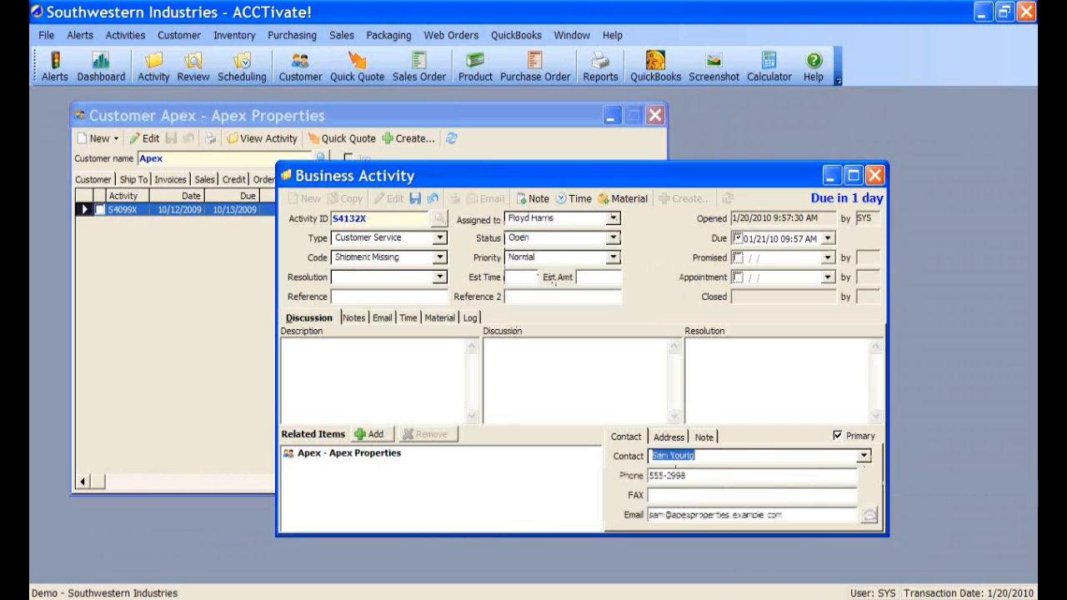
pyautogui.click(379, 364)
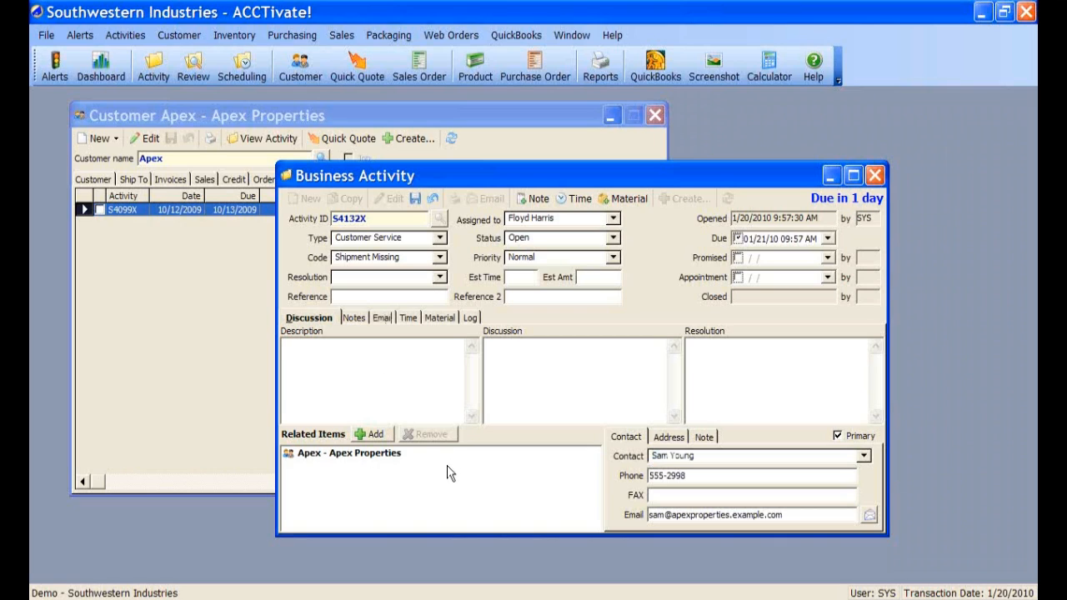
pyautogui.write('Shipment missing')
pyautogui.write('ant')
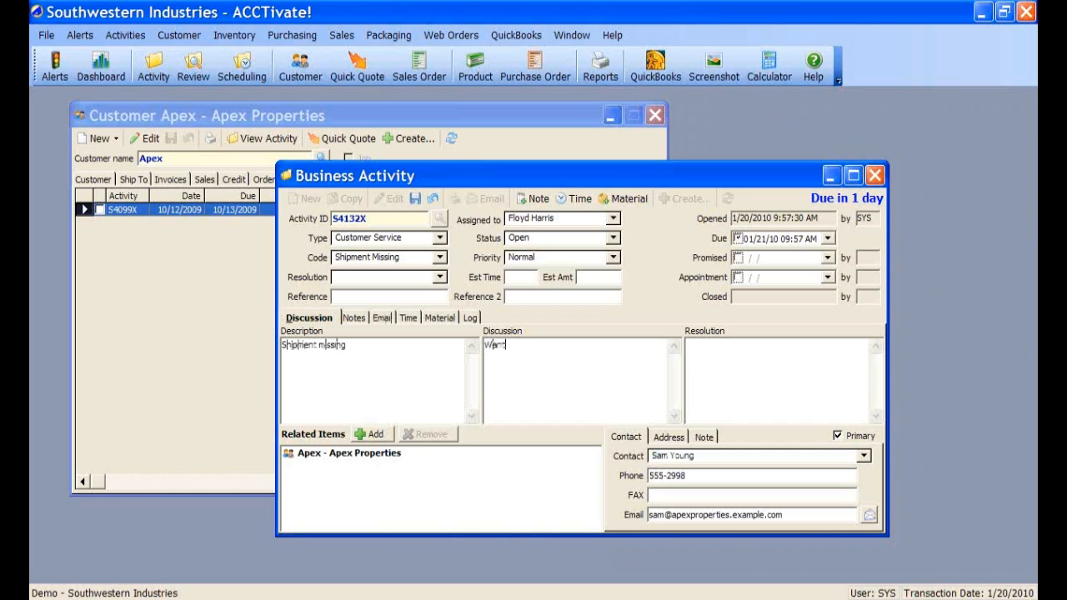
pyautogui.write('ing to know if we can track his mi')
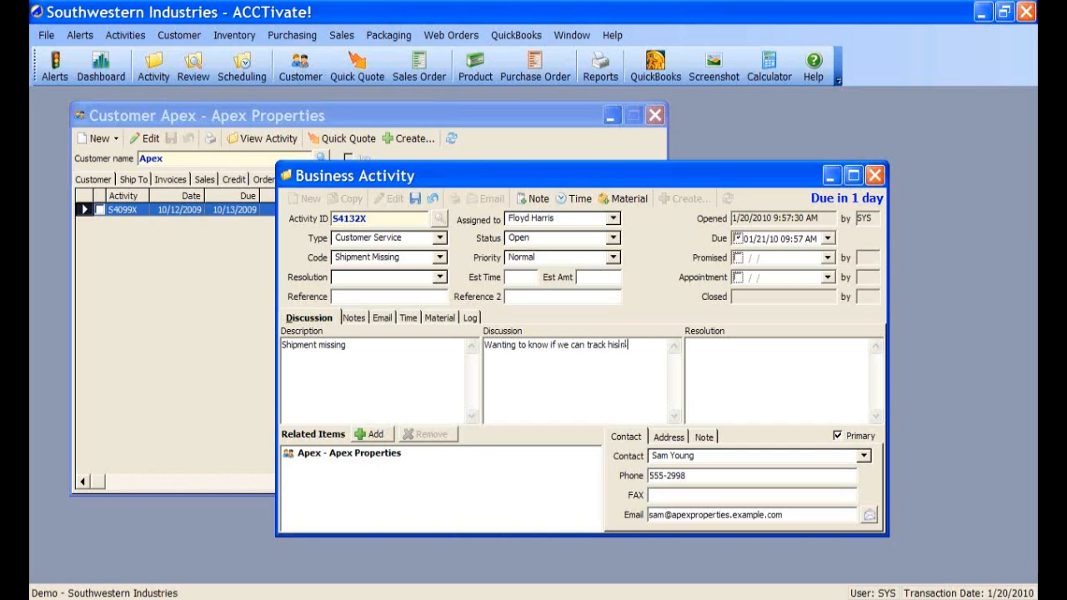
pyautogui.write('ssing shipment')
# - Link a Completed Apex Properties sales order as a related item and save the activity as S4132X
pyautogui.click(372, 434)
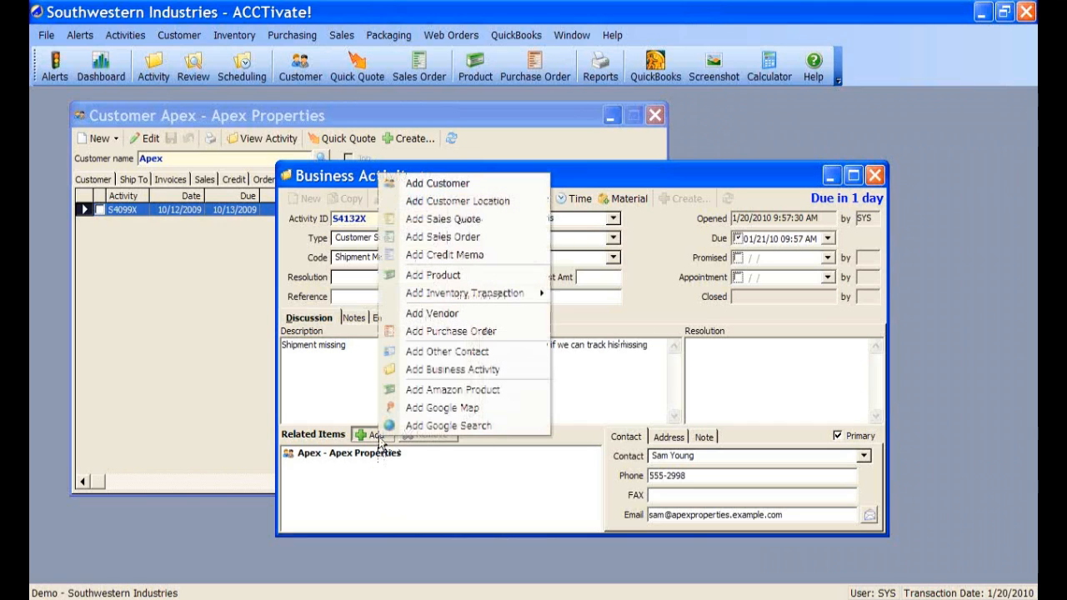
pyautogui.click(465, 242)
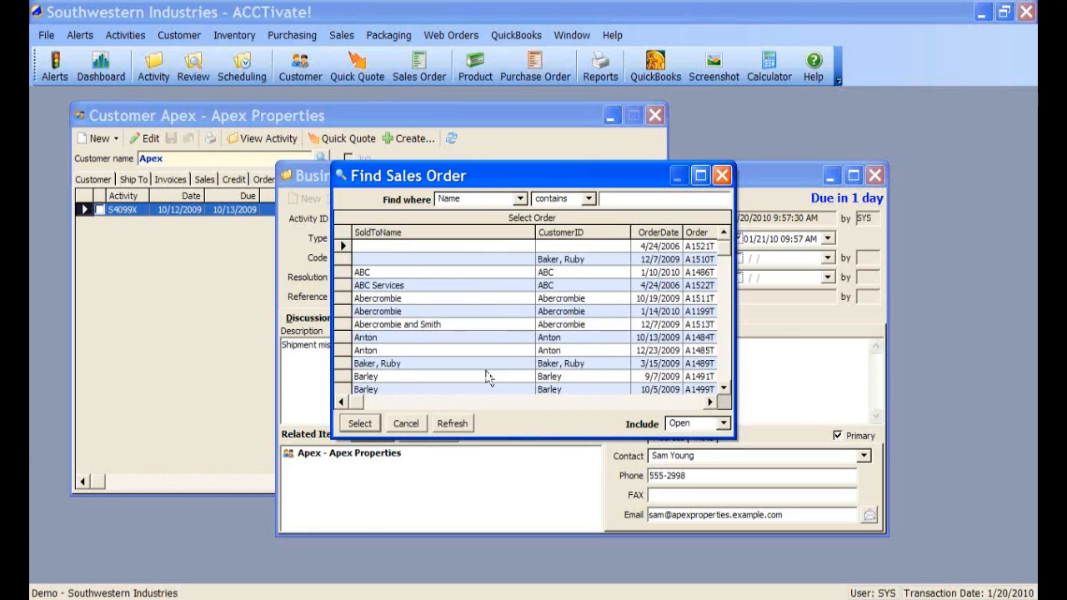
pyautogui.click(725, 425)
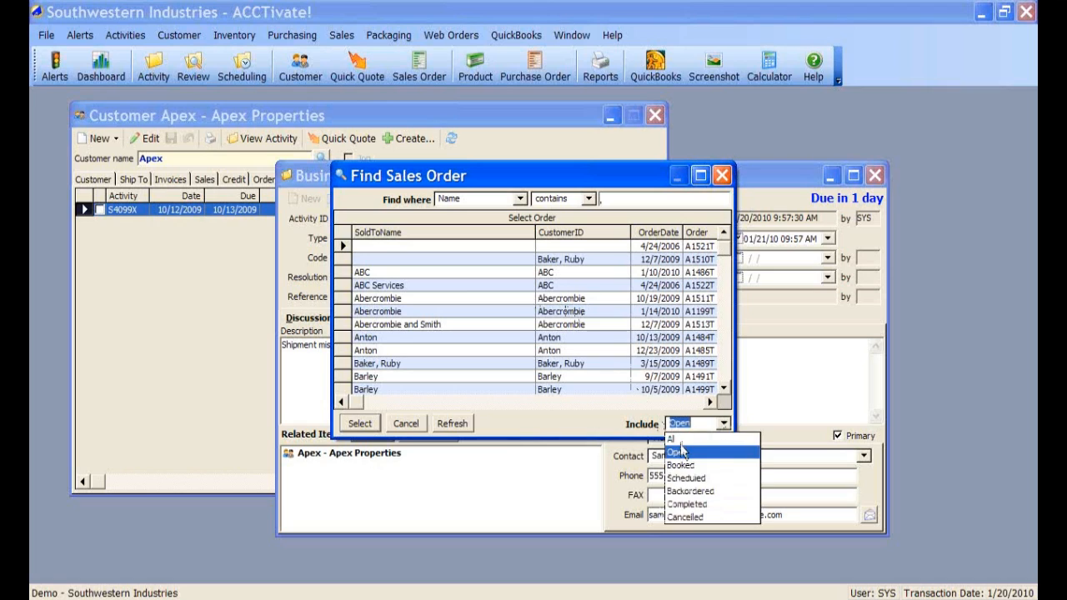
pyautogui.click(675, 505)
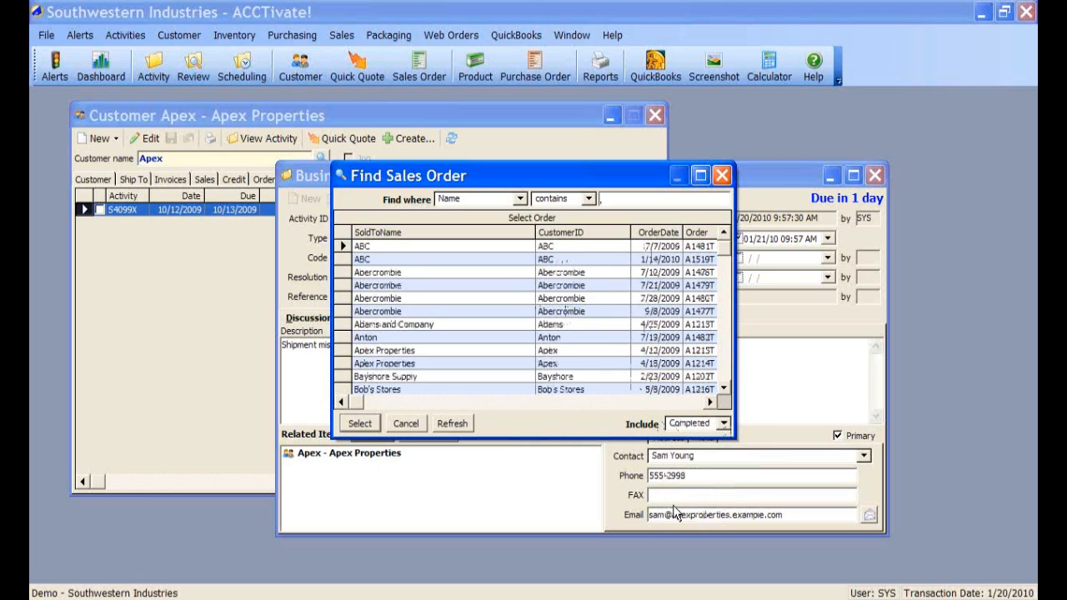
pyautogui.doubleClick(404, 351)
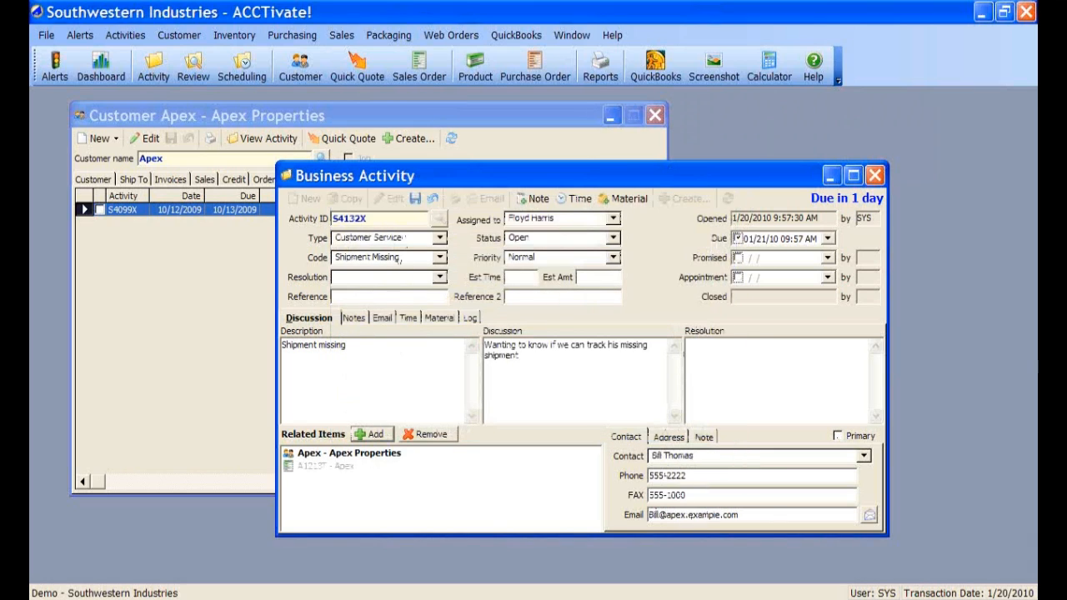
pyautogui.click(416, 200)
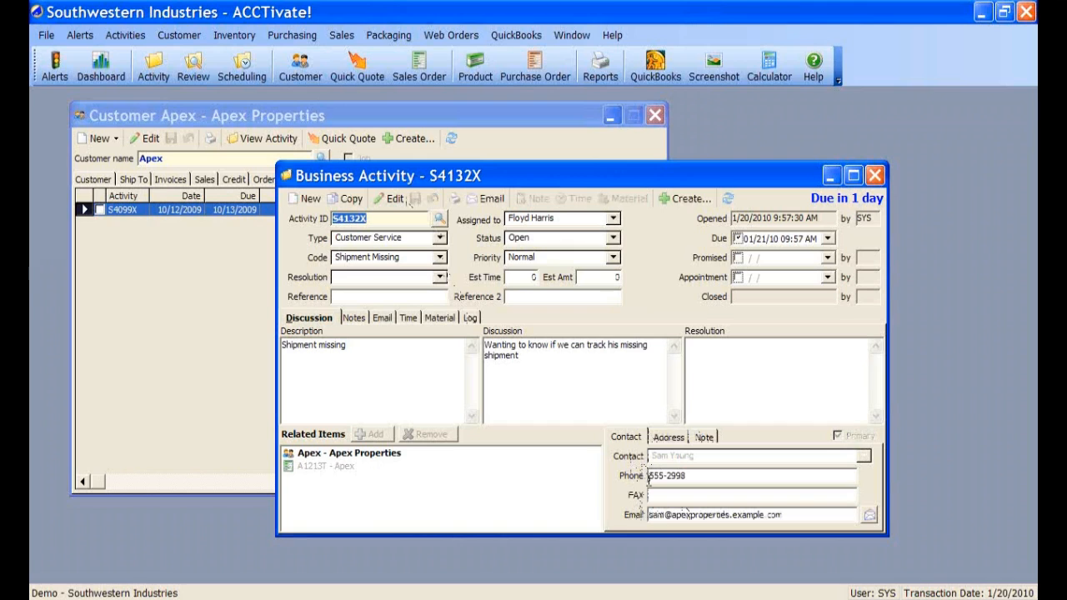
# - Refresh Apex's activity list and open the old S4099X activity
pyautogui.click(501, 106)
pyautogui.click(451, 138)
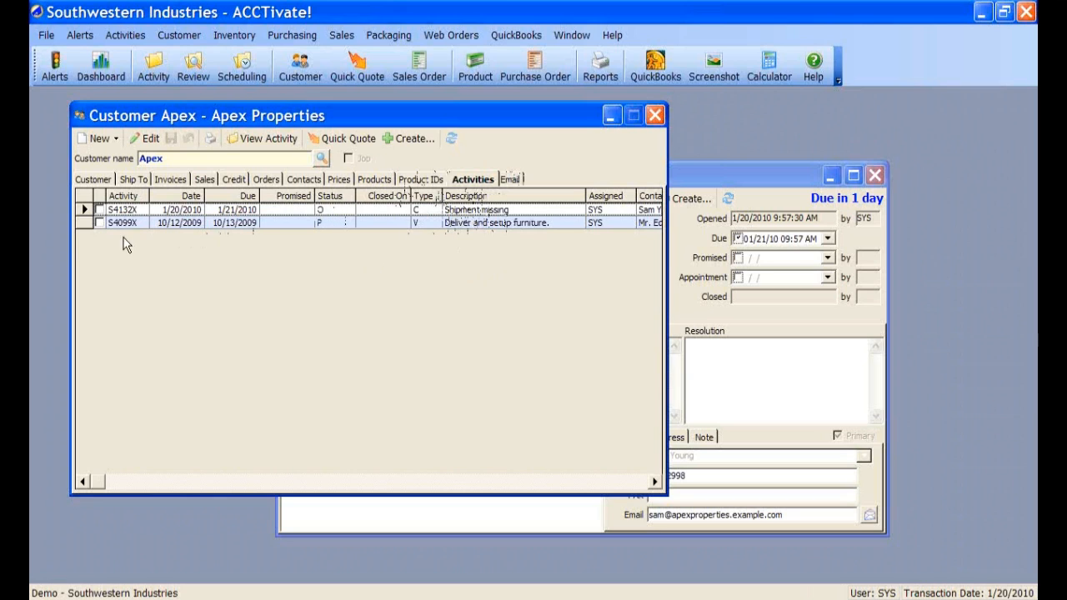
pyautogui.doubleClick(237, 223)
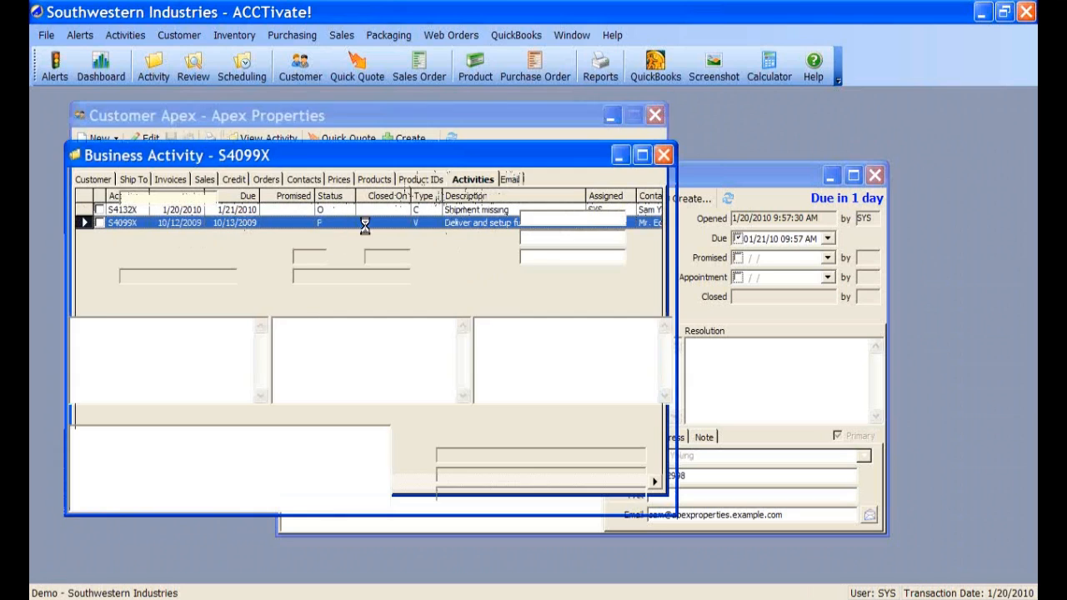
# - Change S4099X's status to Closed, save it and close its window
pyautogui.click(182, 177)
pyautogui.click(402, 216)
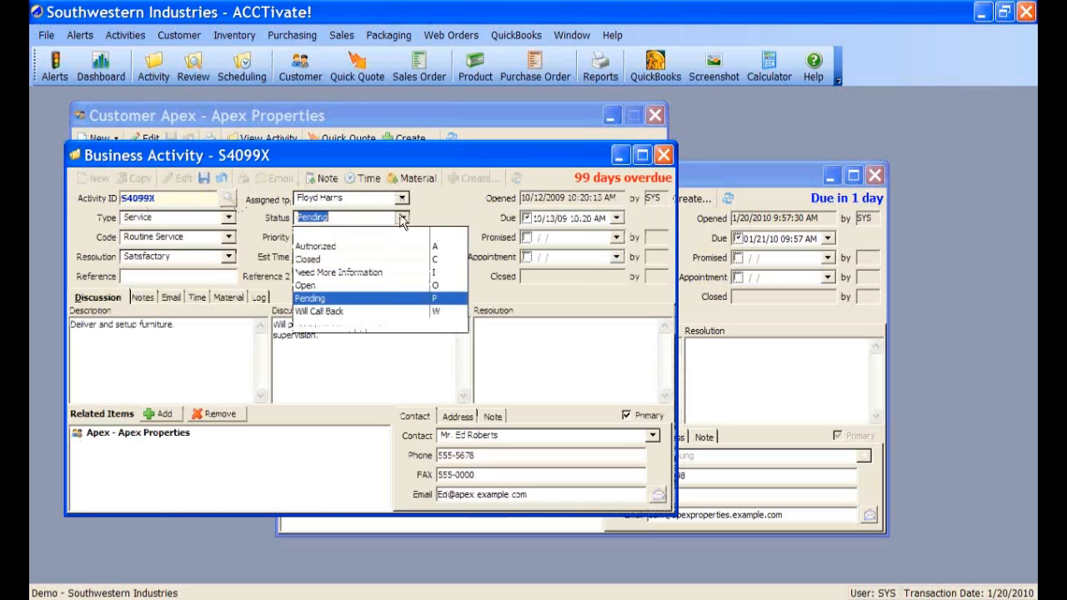
pyautogui.click(302, 259)
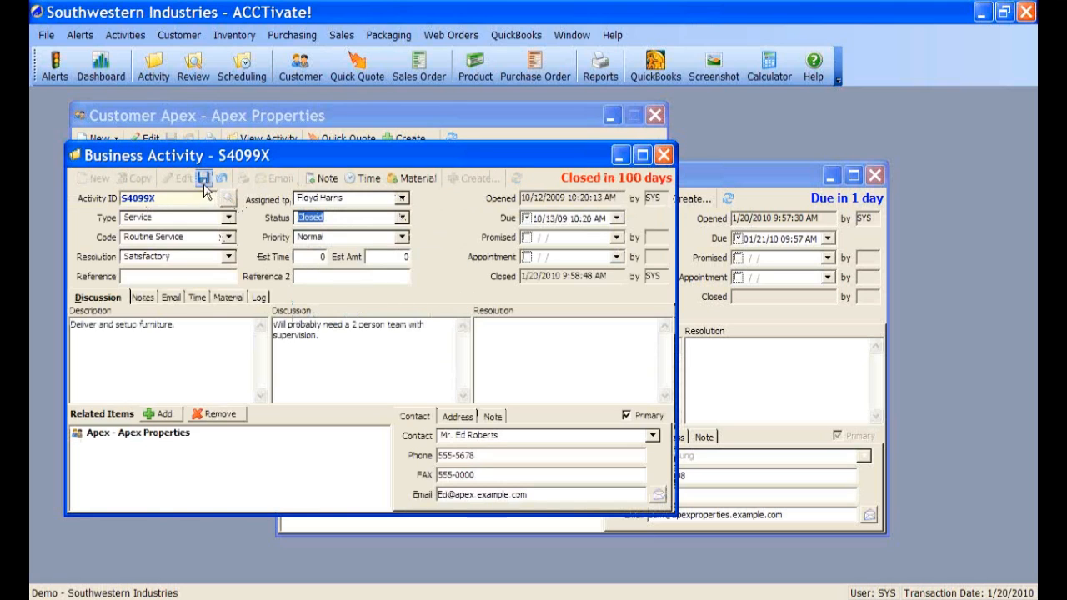
pyautogui.click(203, 177)
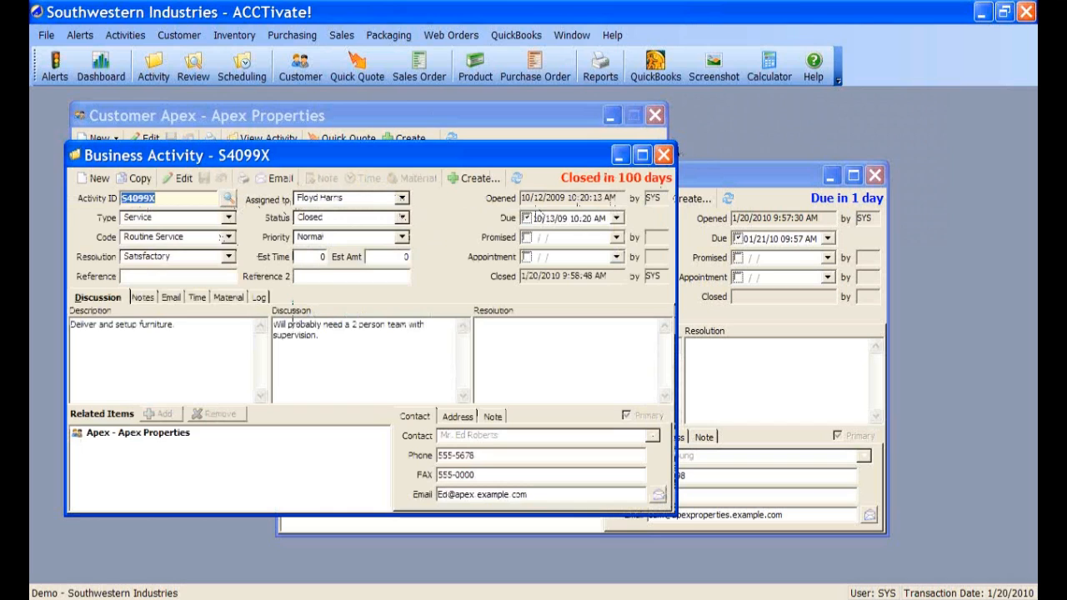
pyautogui.click(663, 155)
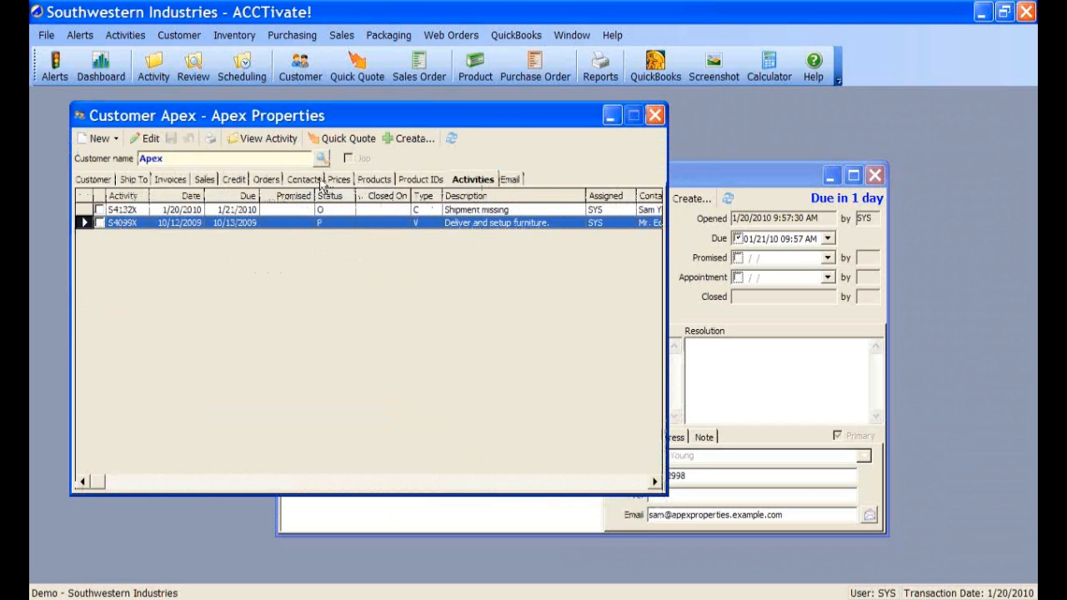
# - Refresh Apex's activities and open sales order A1213T from S4132X's related items
pyautogui.click(451, 139)
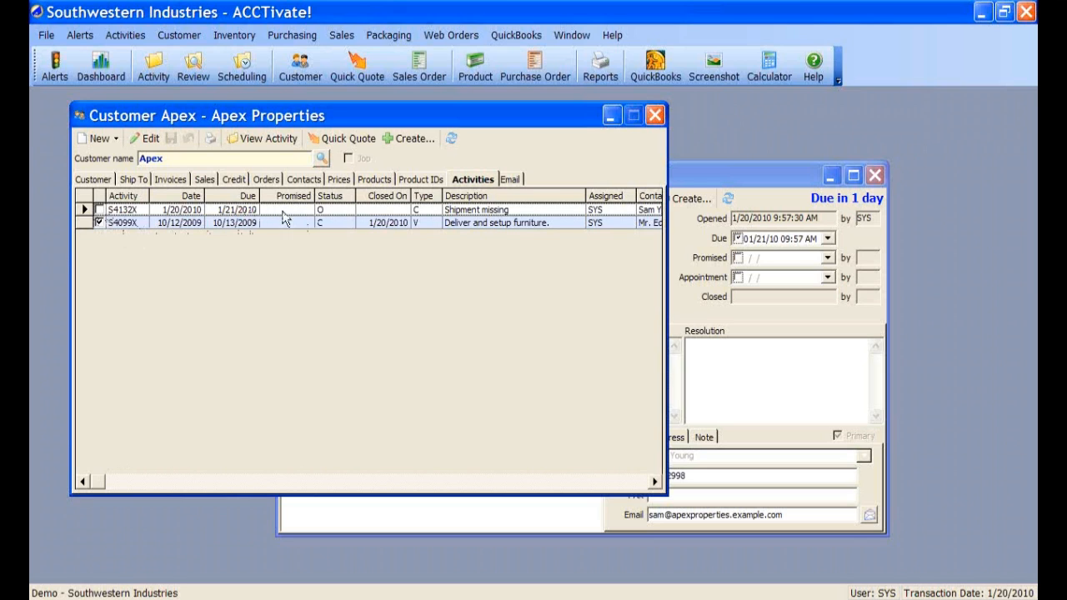
pyautogui.click(695, 179)
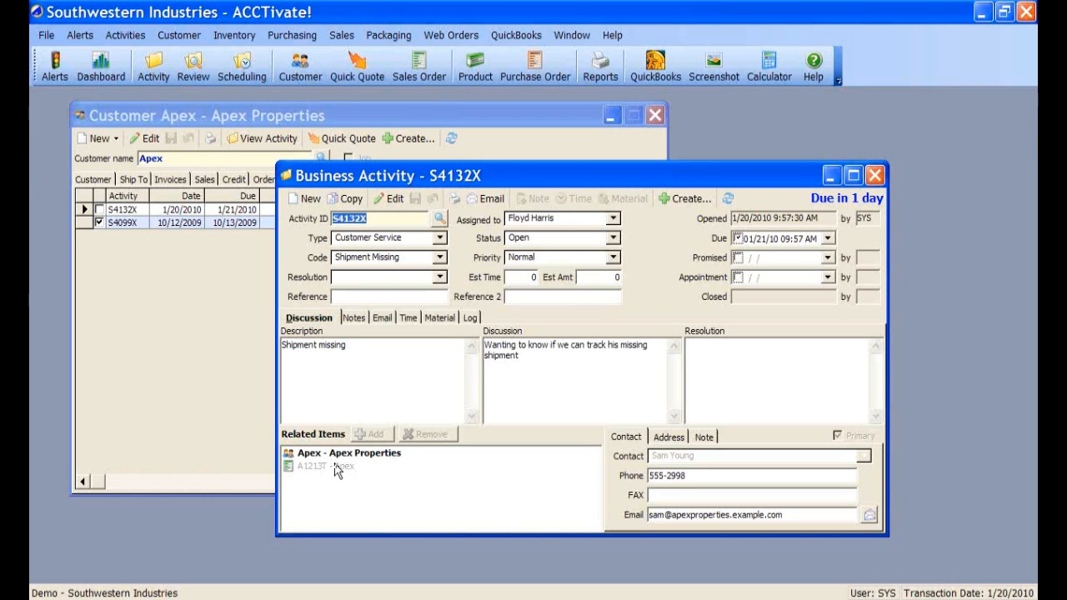
pyautogui.click(333, 467)
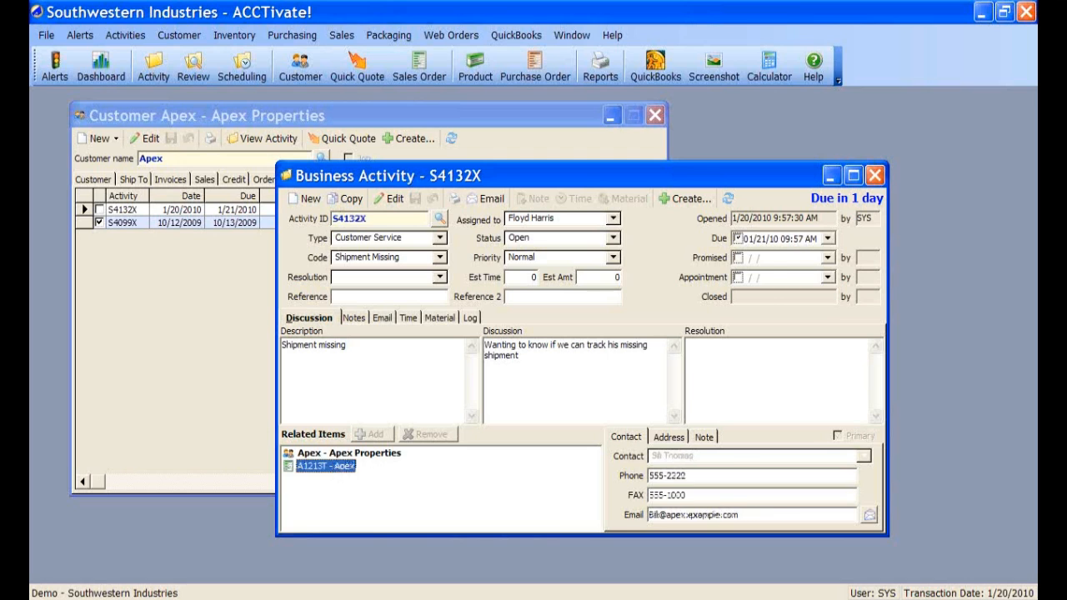
pyautogui.doubleClick(332, 467)
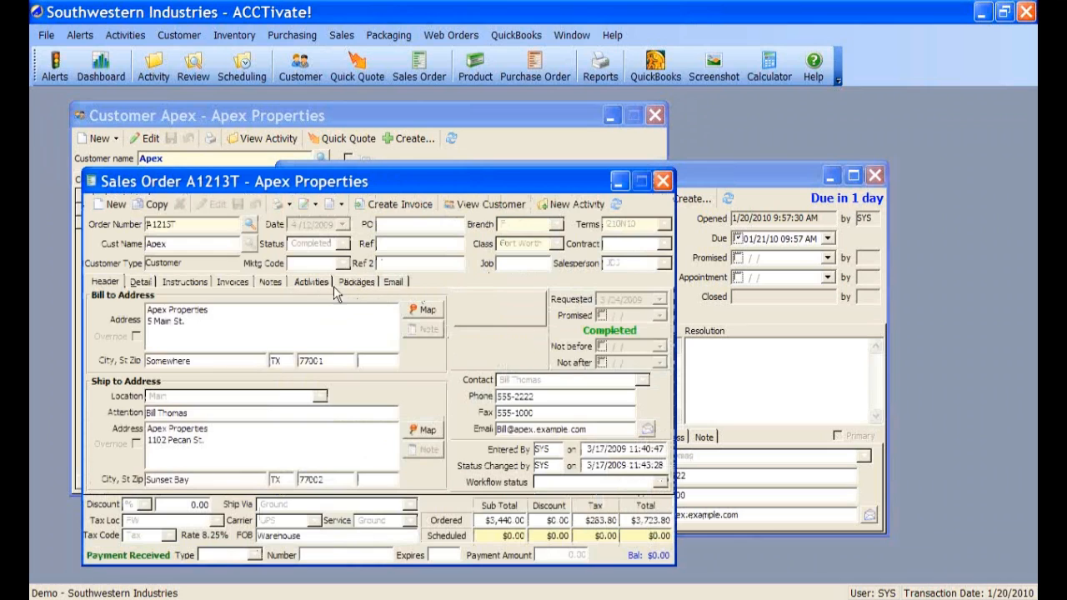
# - Confirm A1213T's Activities tab lists S4132X, then close the order and activity windows
pyautogui.click(311, 282)
pyautogui.click(273, 314)
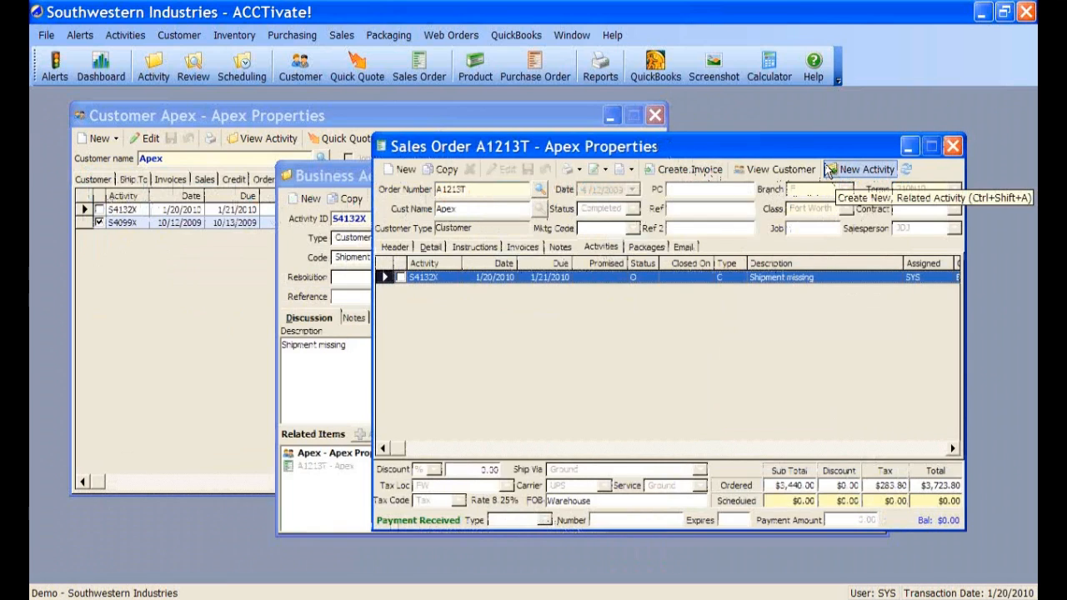
pyautogui.click(958, 147)
pyautogui.click(882, 175)
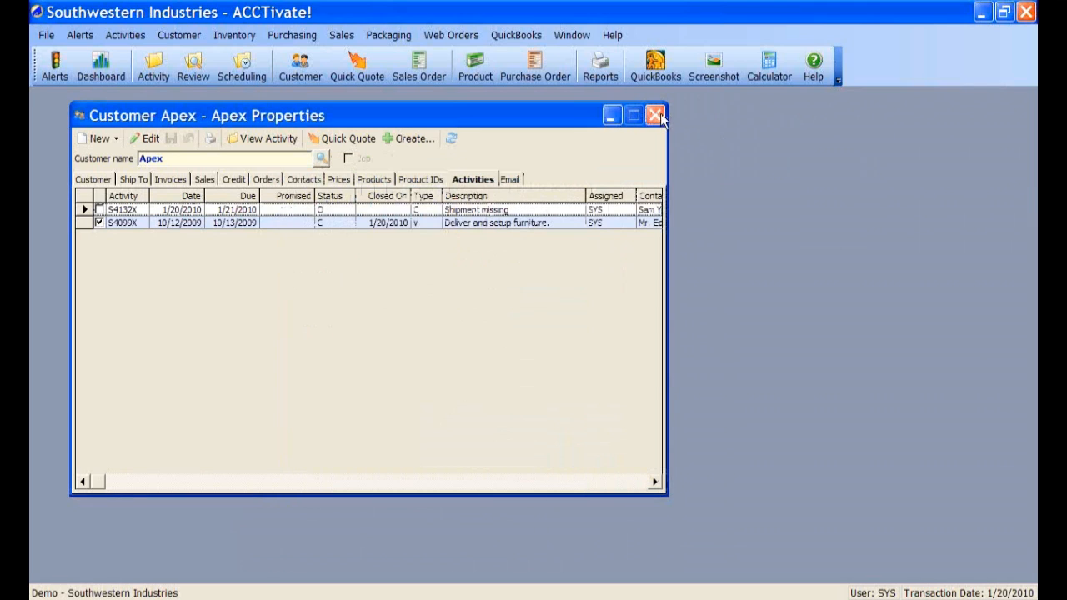
# - Close the Apex record and find product T1024A Executive Work Table by searching 'tab'
pyautogui.click(656, 115)
pyautogui.click(475, 67)
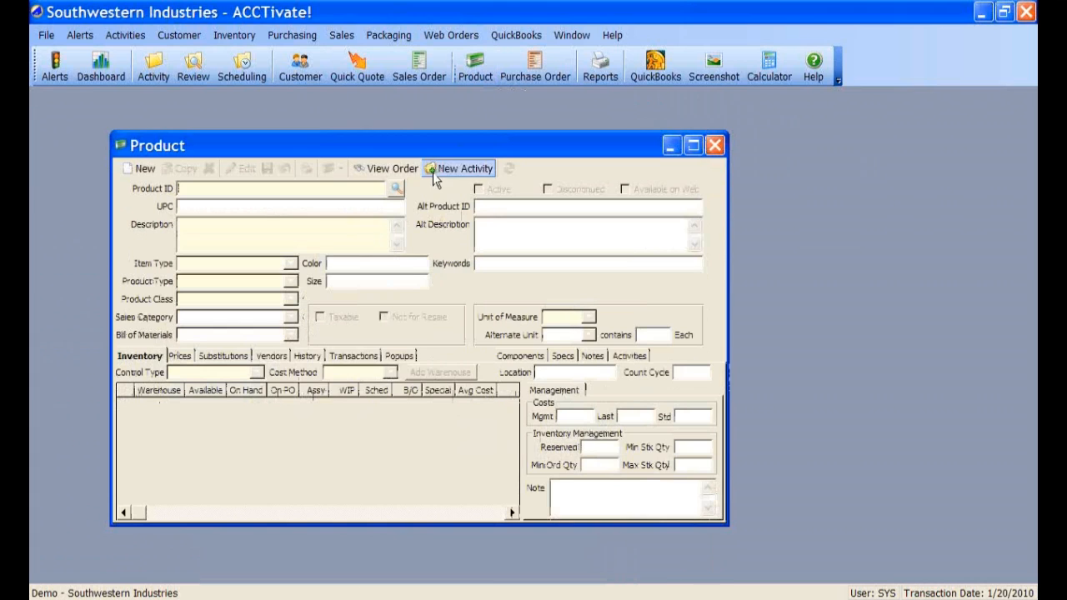
pyautogui.click(396, 189)
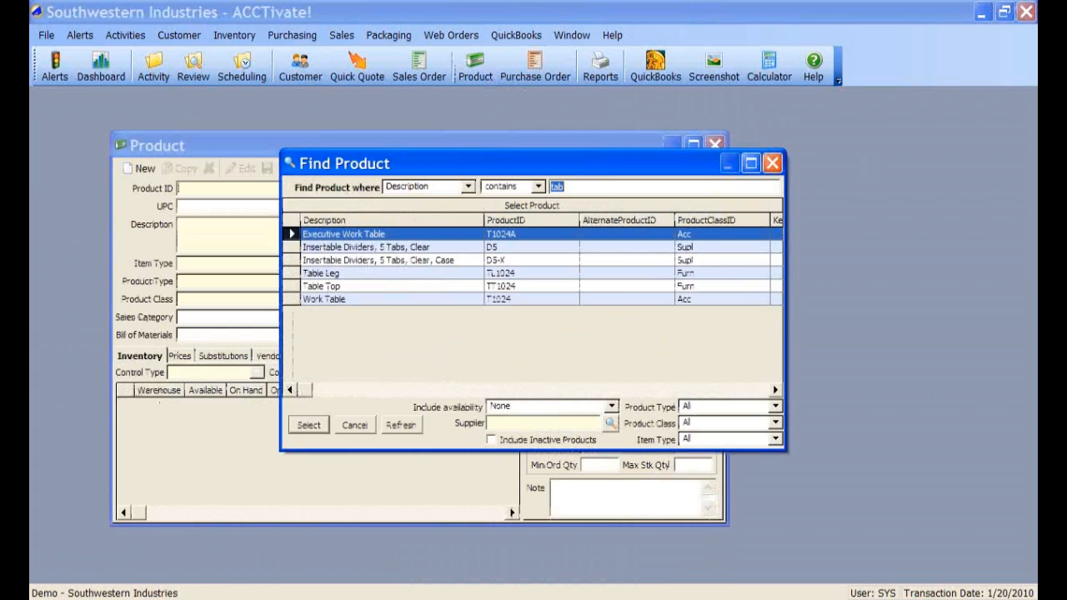
pyautogui.click(308, 425)
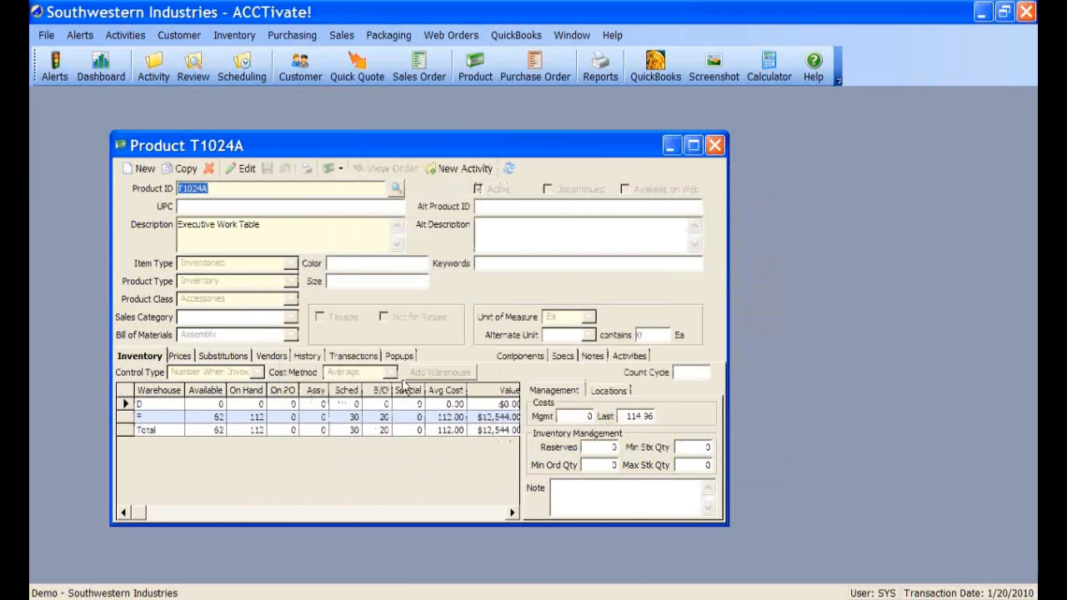
# - View the product's activity S4131X 'Need pricing on new furniture in office'
pyautogui.click(629, 356)
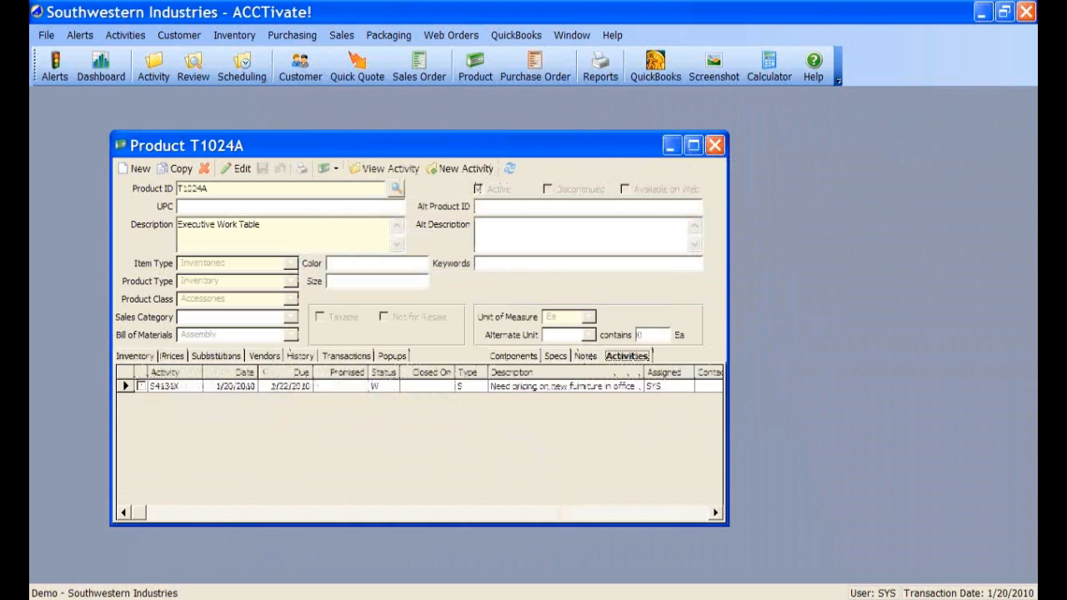
pyautogui.click(537, 386)
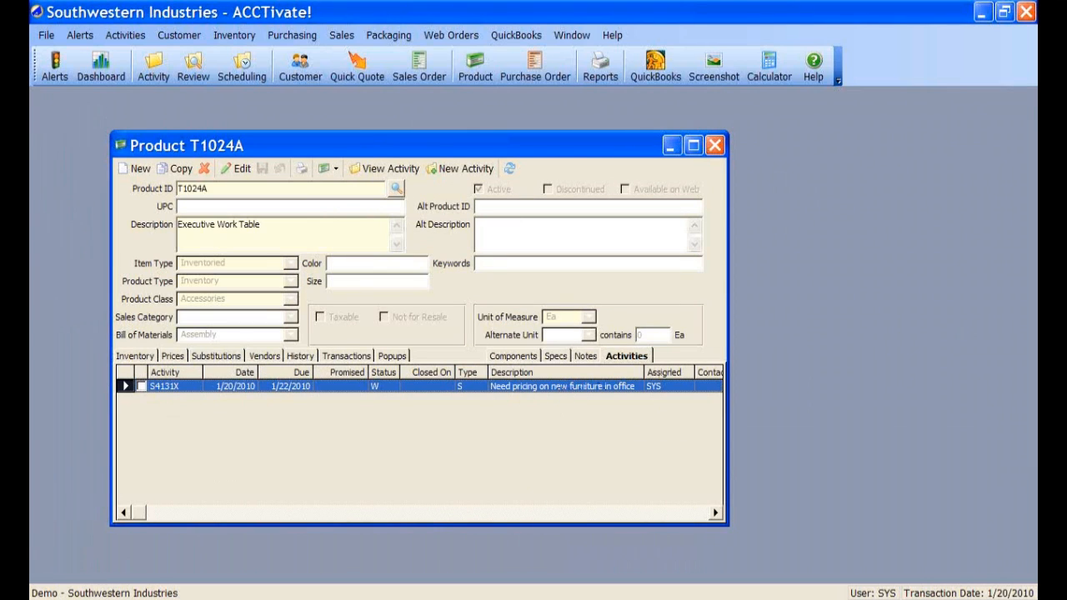
pyautogui.doubleClick(557, 385)
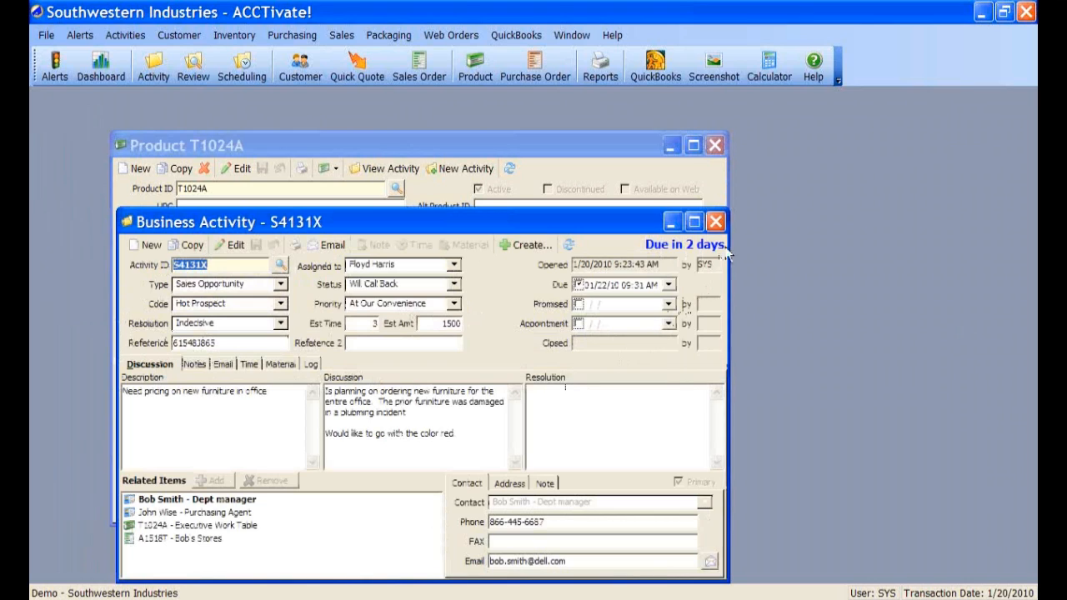
pyautogui.click(716, 221)
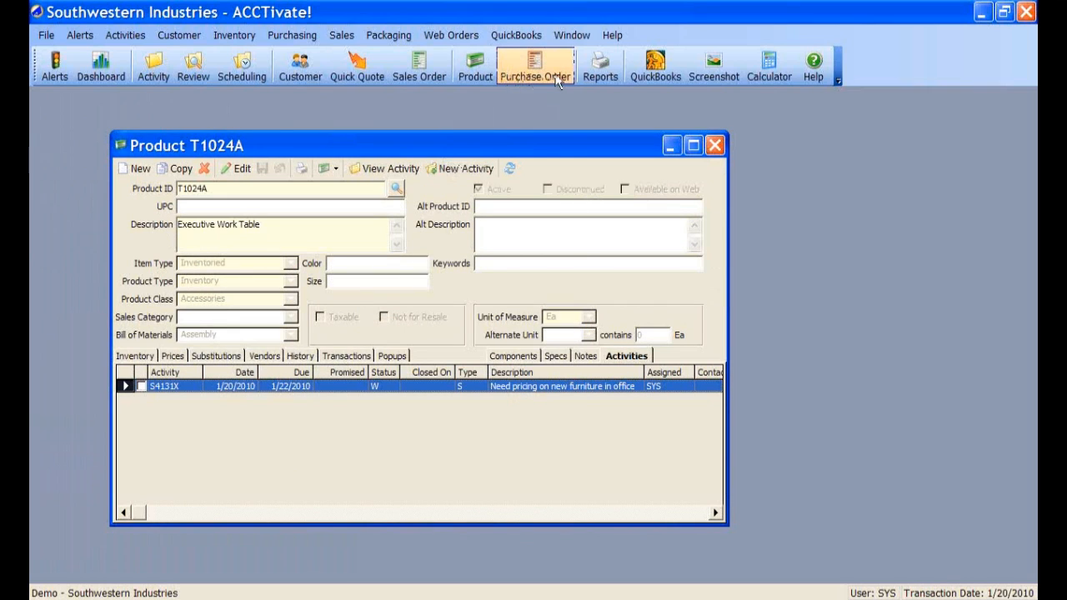
# - Load Berkley Paper's purchase order 1198 and create new business activity S4133X from its Activities tab
pyautogui.click(341, 35)
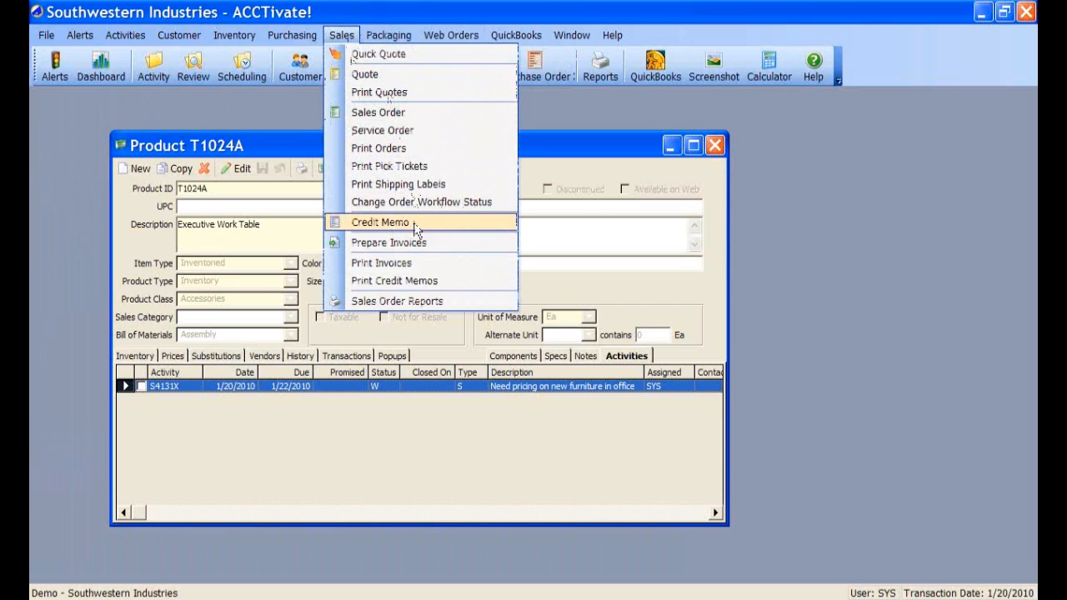
pyautogui.click(527, 73)
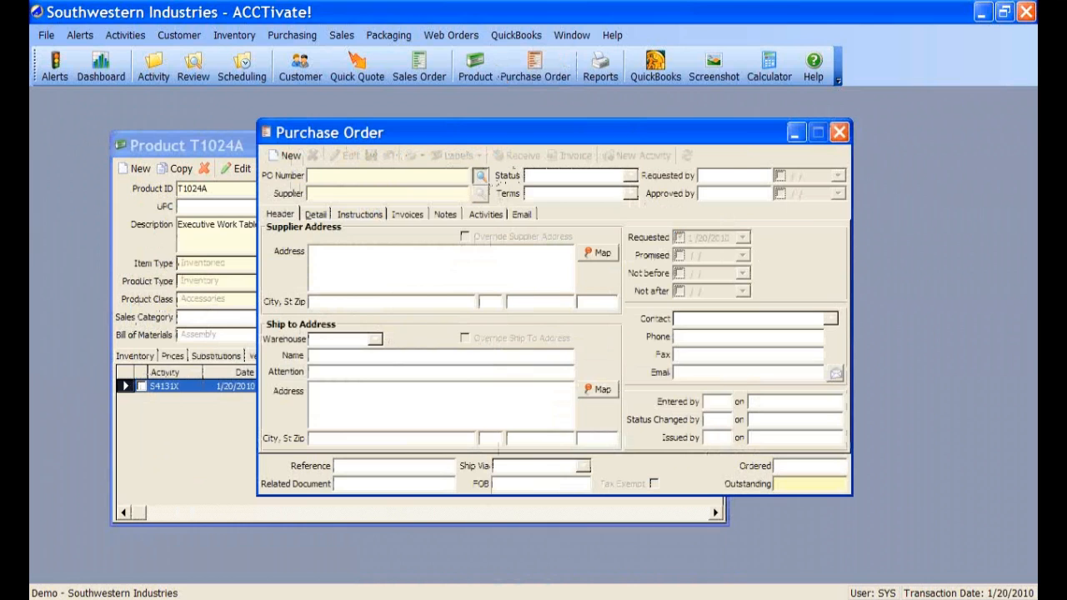
pyautogui.doubleClick(422, 296)
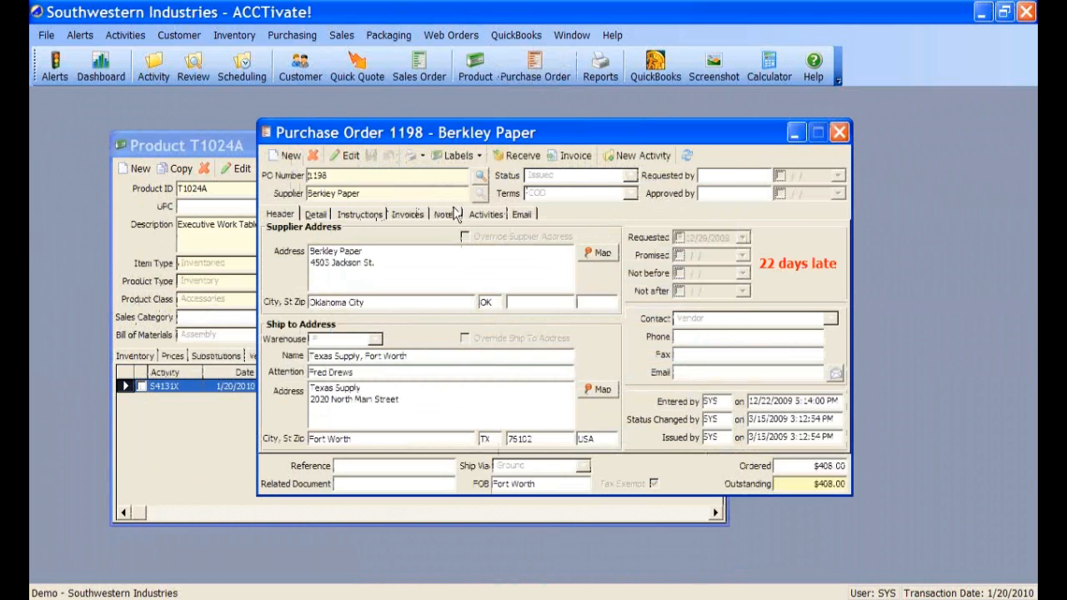
pyautogui.click(483, 216)
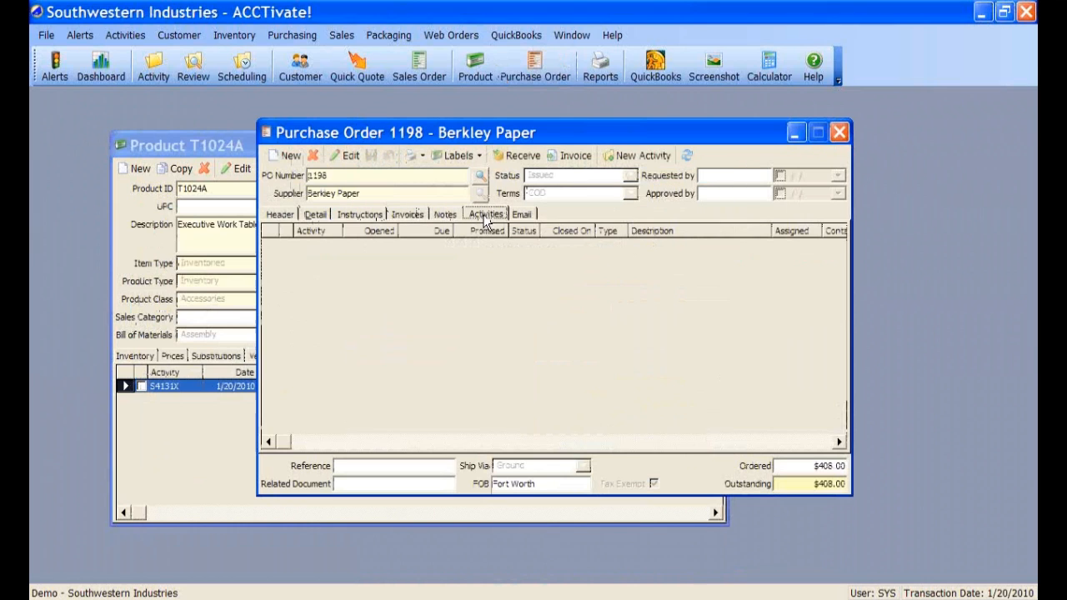
pyautogui.click(633, 155)
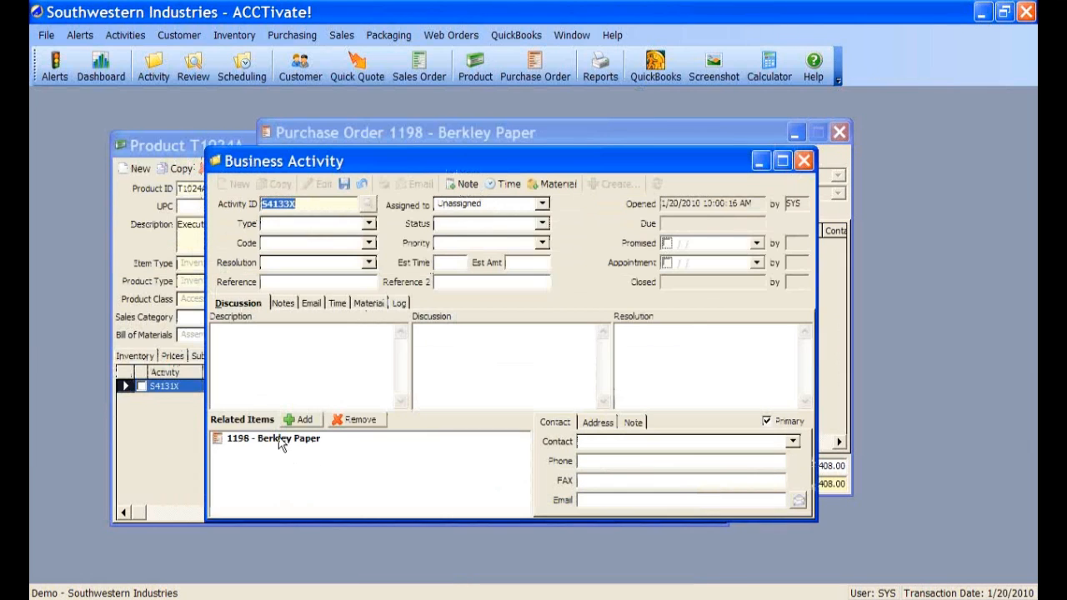
pyautogui.click(279, 439)
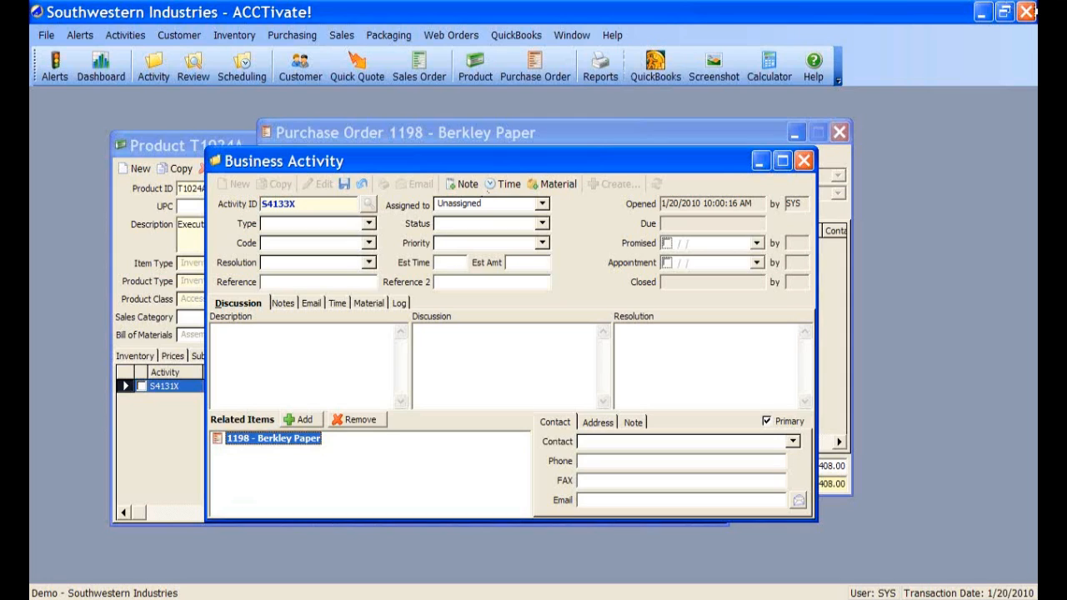
pyautogui.click(1027, 15)
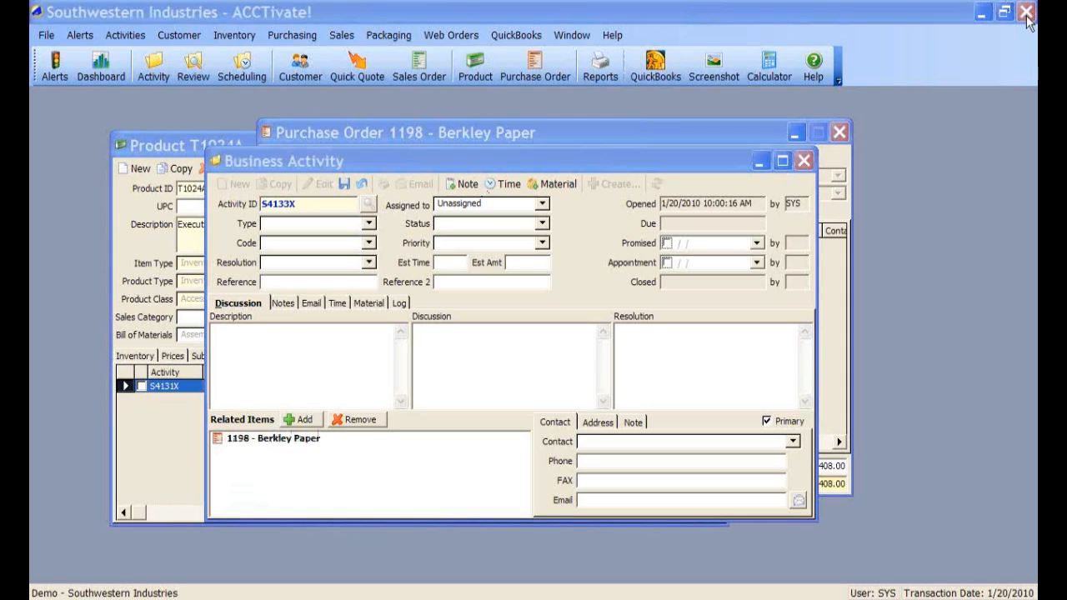